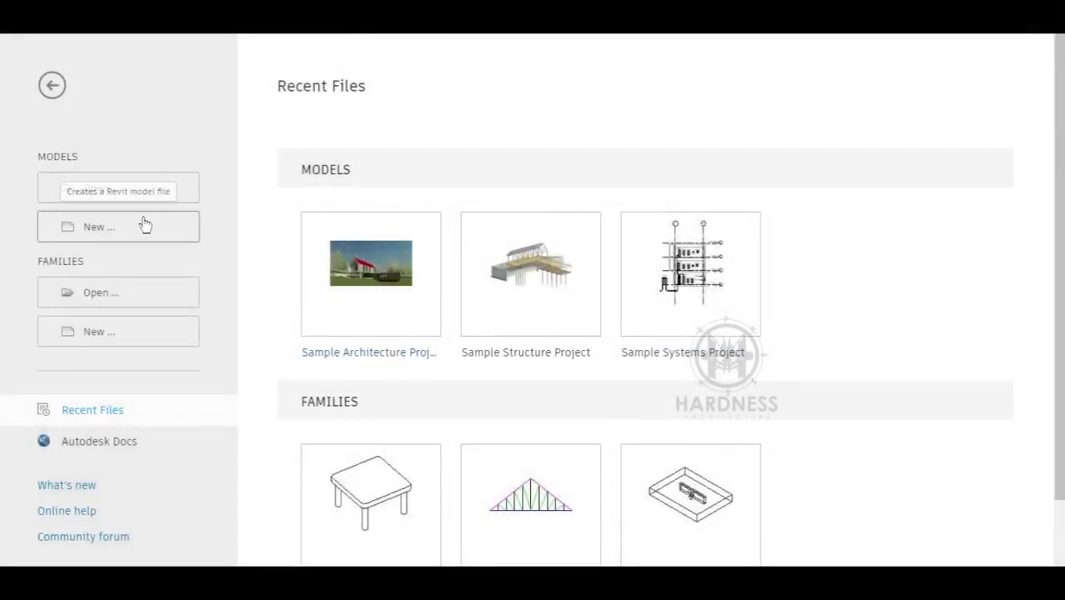
Step: Create a new project using the Metric-Structural Template
left_click(143, 225)
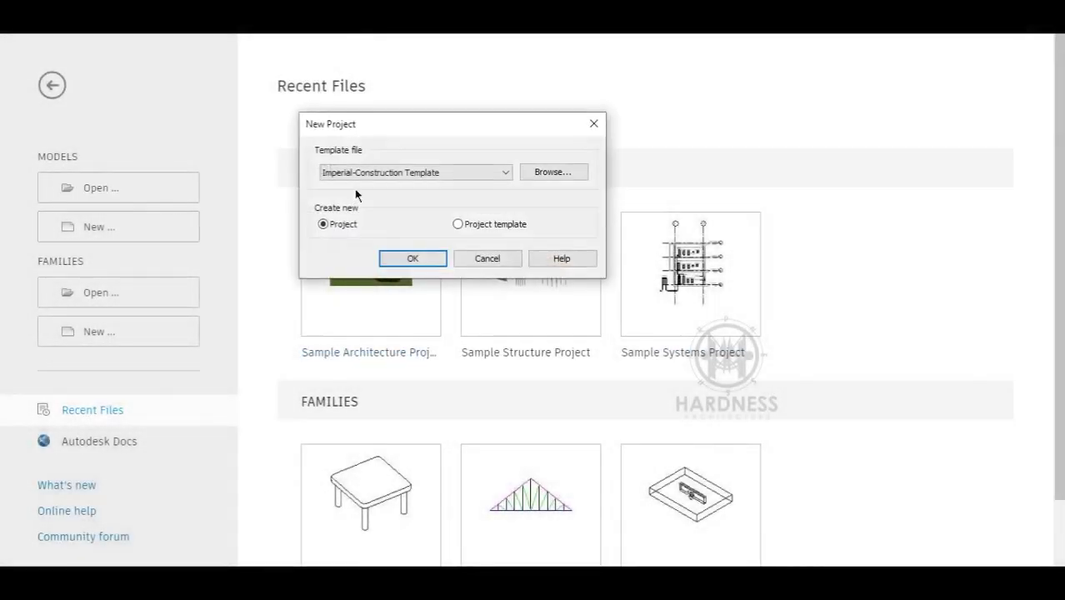
left_click(358, 172)
left_click(358, 257)
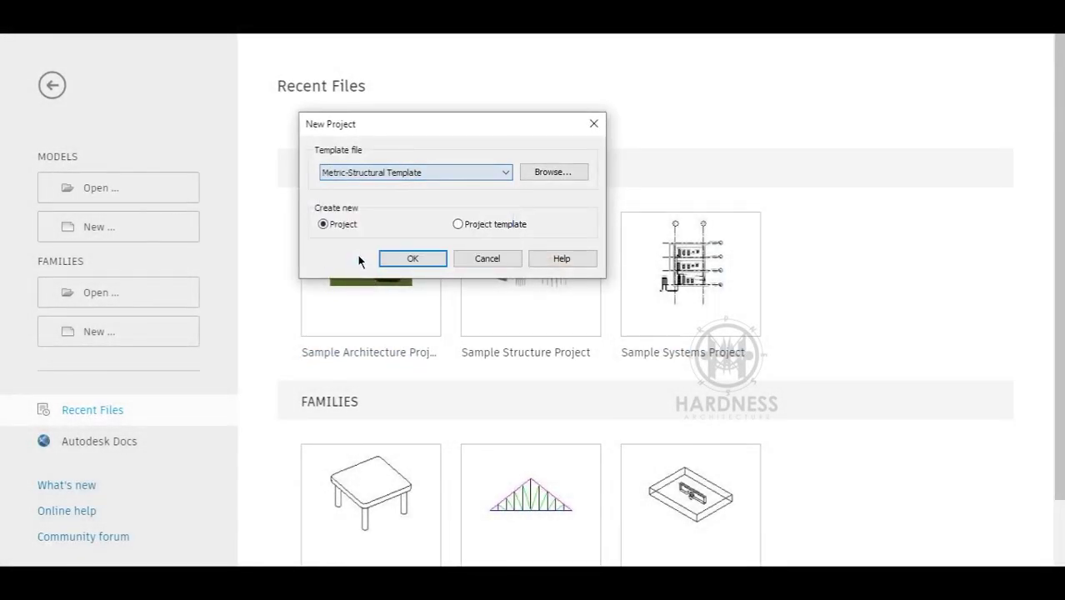
left_click(410, 259)
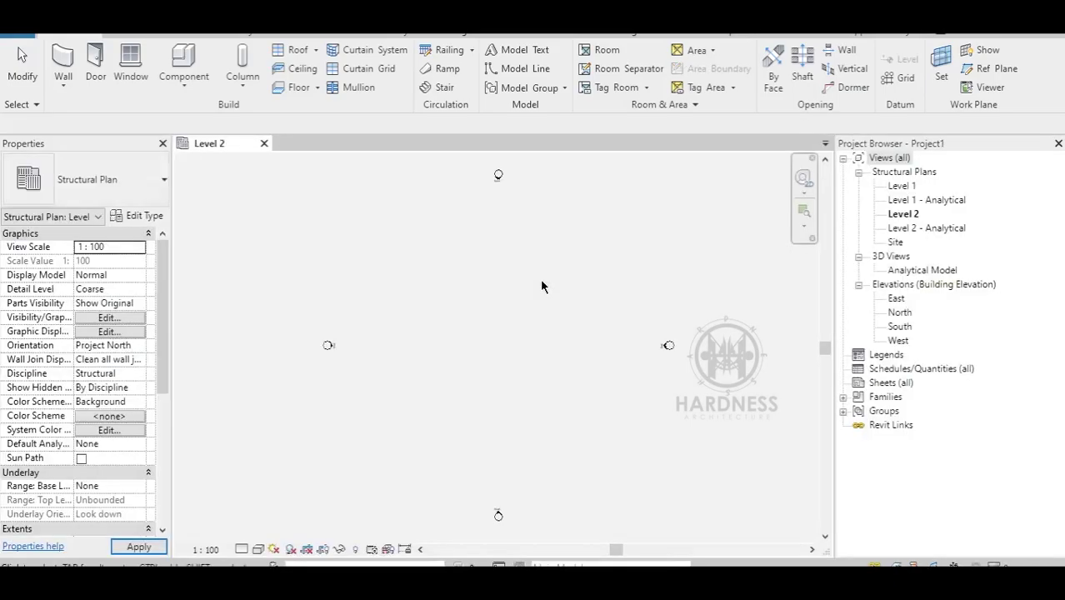
Step: Draw vertical grid line 1 on the Level 2 plan with the Grid (GR) tool
middle_click_drag(535, 346, 532, 345)
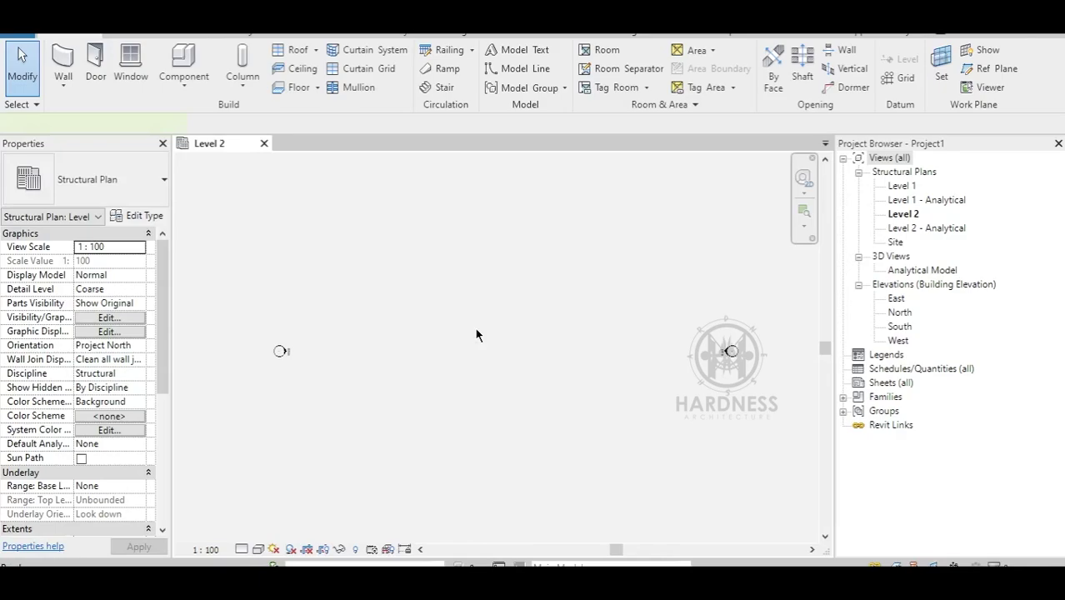
key("g")
key("r")
left_click(431, 246)
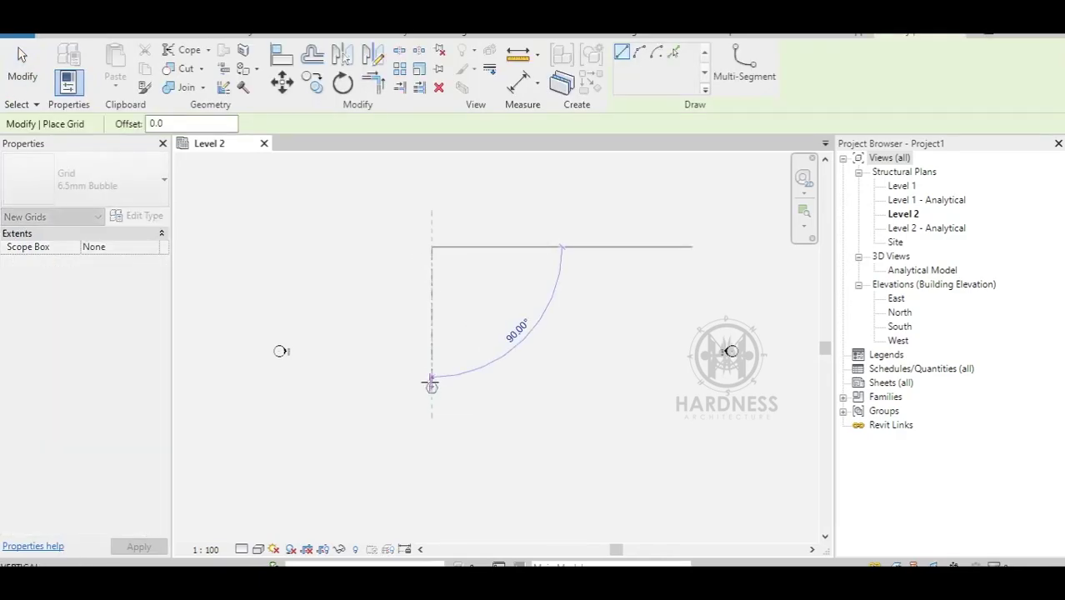
left_click(441, 351)
key("Escape")
key("Escape")
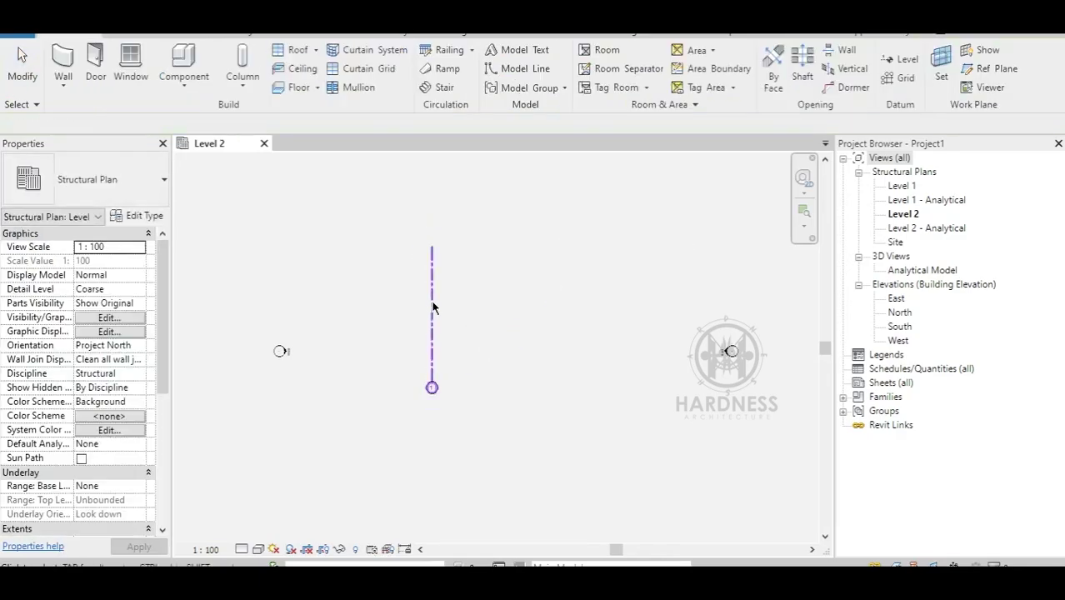
Step: Set the grid type's End Segment Color to red
left_click(431, 317)
left_click(136, 216)
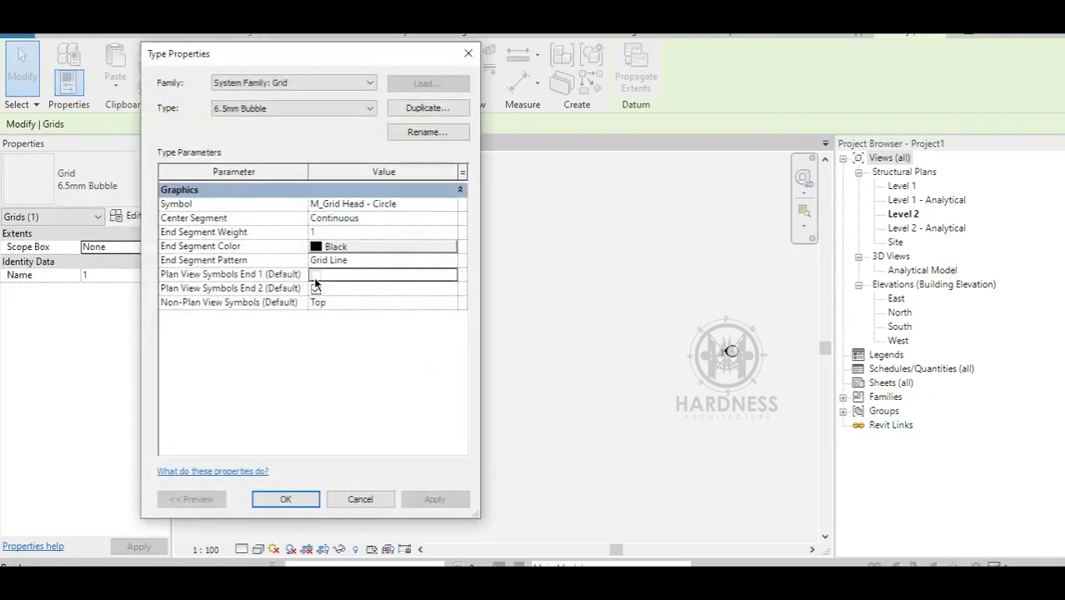
left_click(366, 246)
left_click(148, 317)
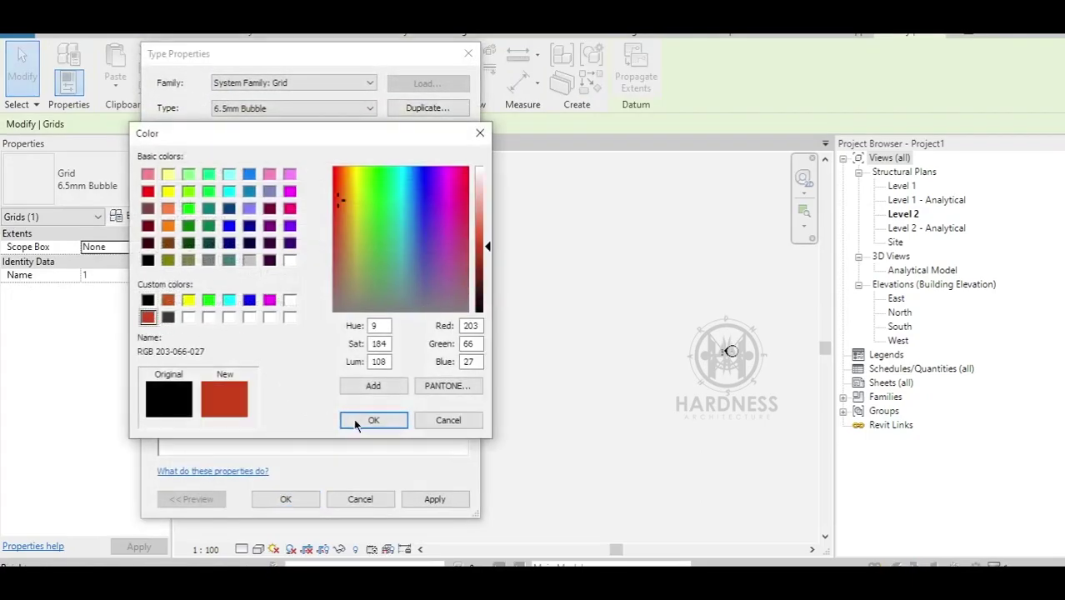
left_click(373, 420)
left_click(285, 499)
key("Escape")
scroll(442, 326, "up", 1)
left_click(432, 321)
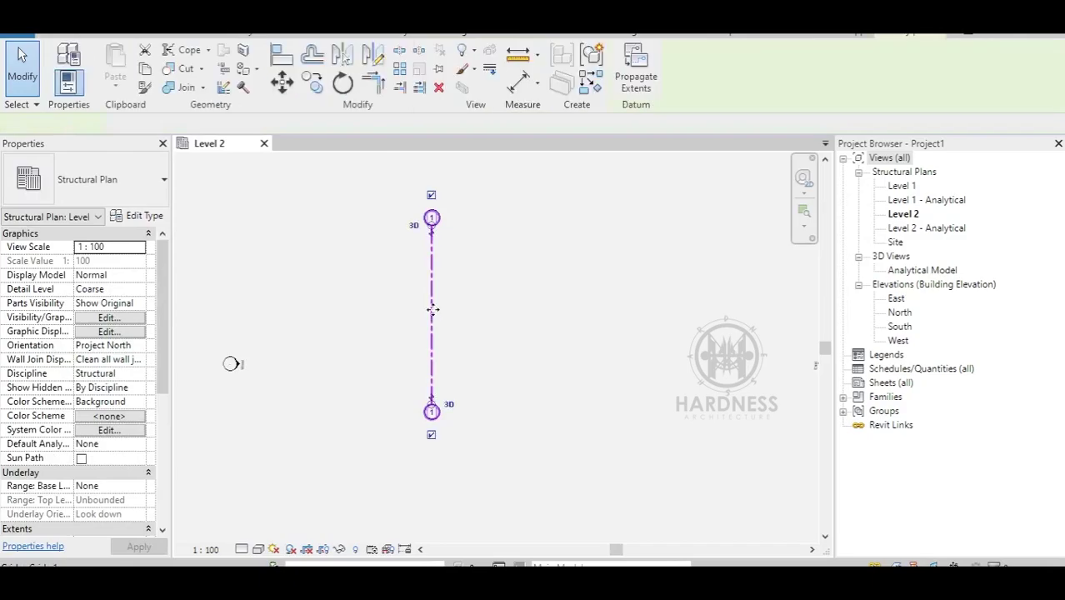
Step: Add vertical grids 2, 3 and 4 at 4000 spacing, offset from the existing grids
key("g")
key("r")
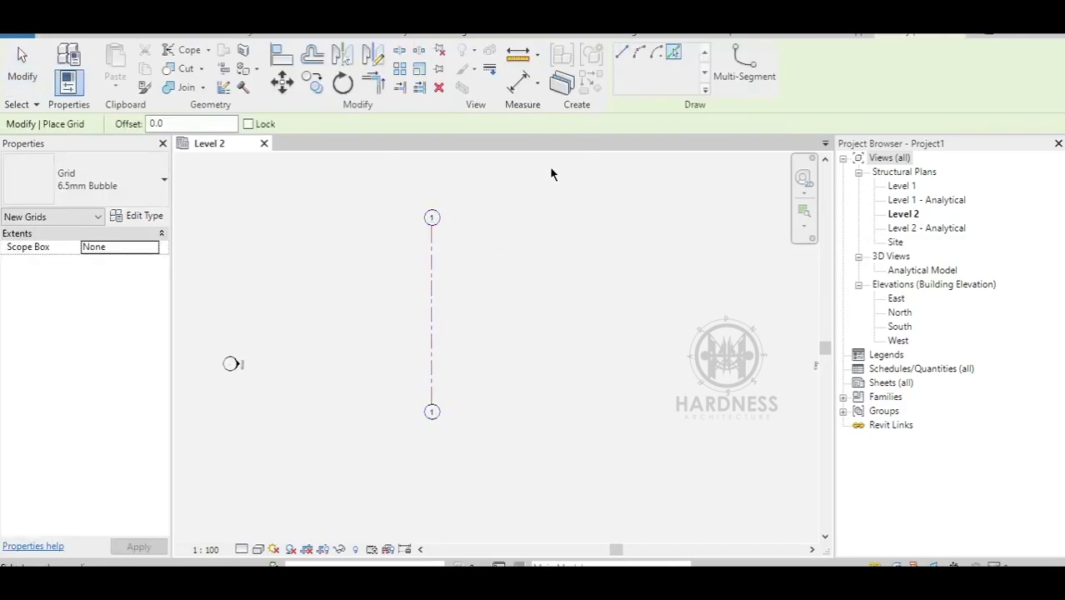
left_click(434, 287)
left_click(484, 288)
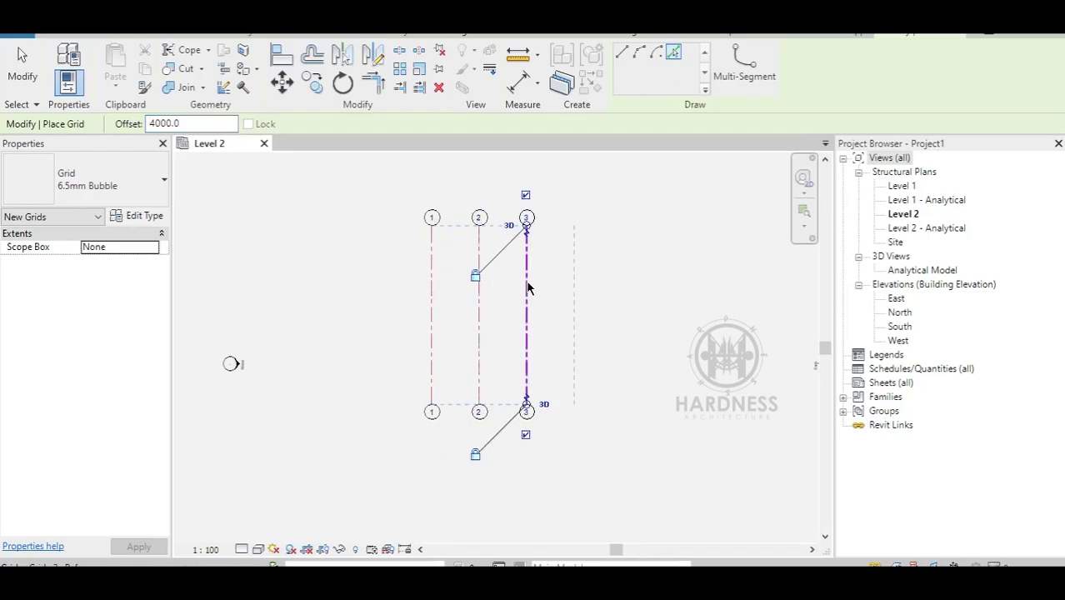
left_click(530, 287)
key("Escape")
key("Escape")
Step: Draw a horizontal grid spanning grids 1 to 4
left_click(432, 326)
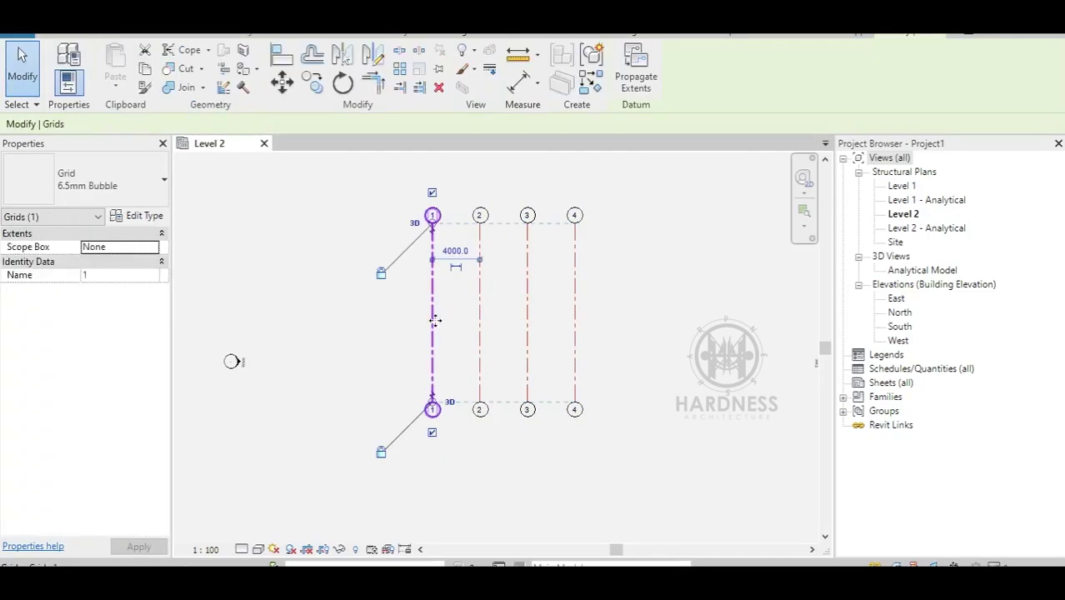
key("g")
key("r")
left_click(379, 382)
left_click(612, 381)
Step: Rename the horizontal grid's label to A
scroll(384, 383, "up", 3)
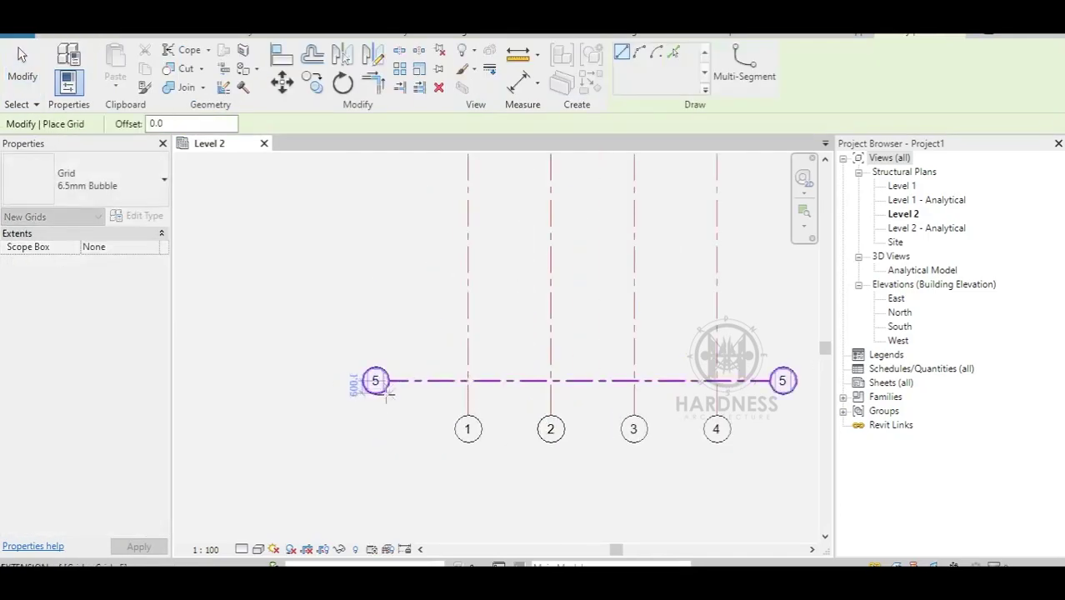
scroll(383, 391, "up", 2)
key("Escape")
key("Escape")
double_click(369, 370)
type("A")
key("Return")
key("Escape")
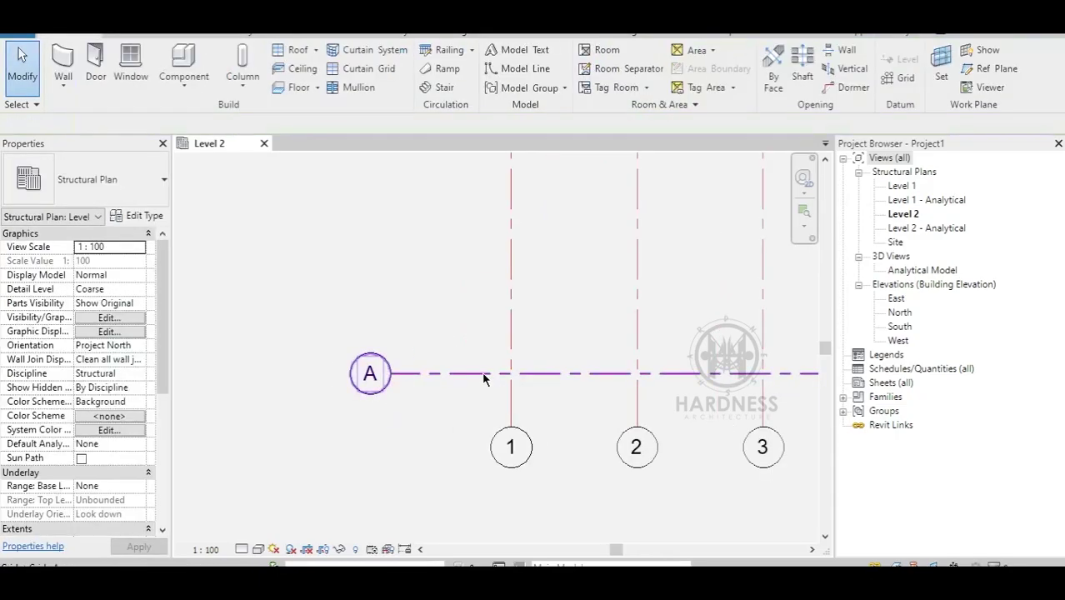
Step: Create grids B and C above grid A as offset copies of existing grid lines
scroll(483, 372, "down", 2)
left_click(486, 372)
key("g")
key("r")
left_click(673, 52)
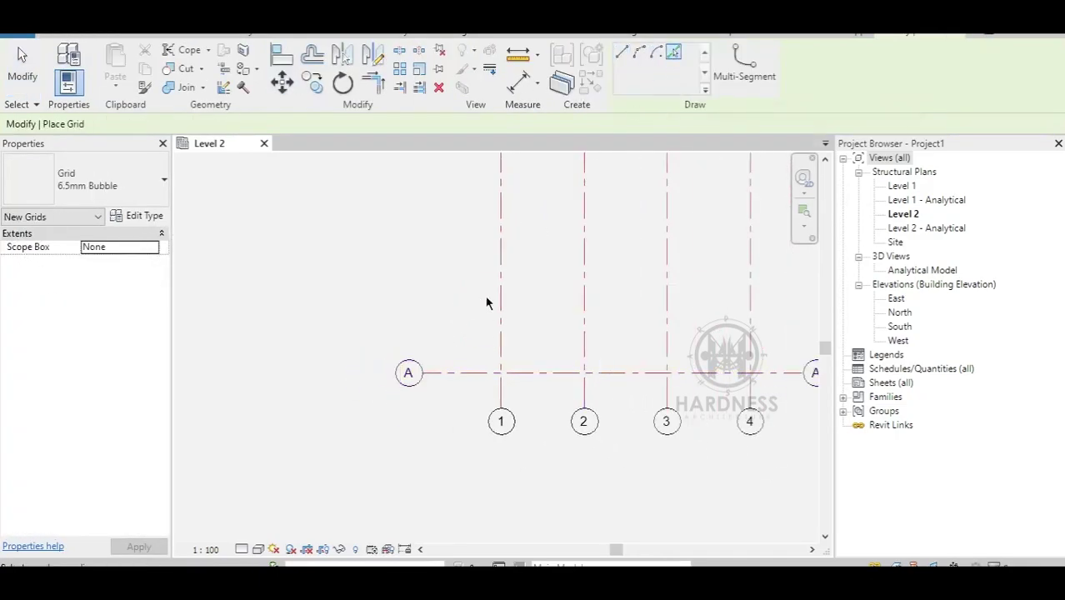
key("z")
key("f")
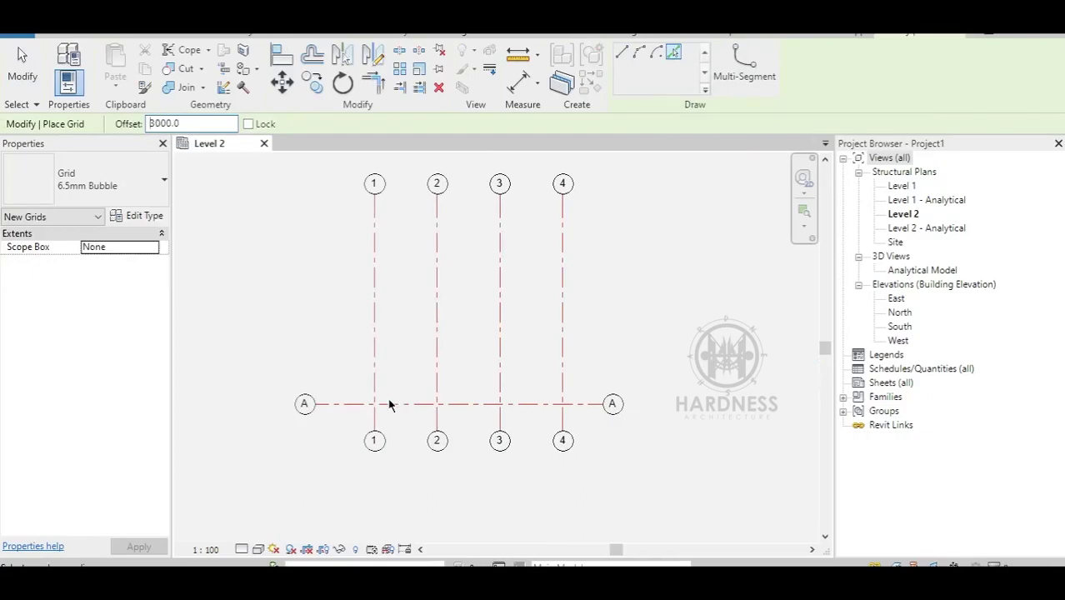
left_click(401, 404)
type("5000")
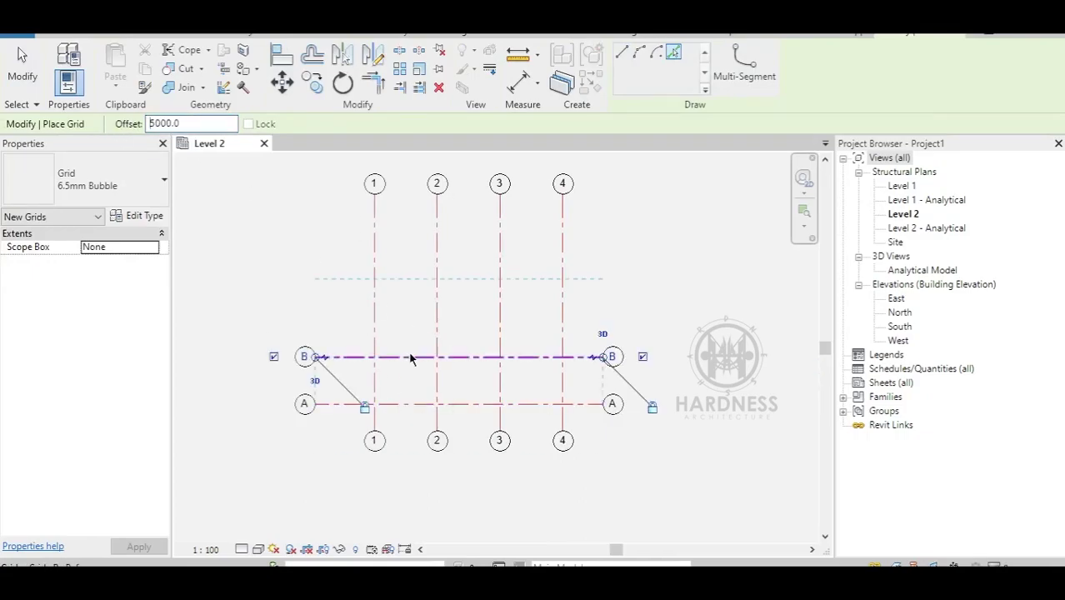
left_click(410, 359)
key("Escape")
key("Escape")
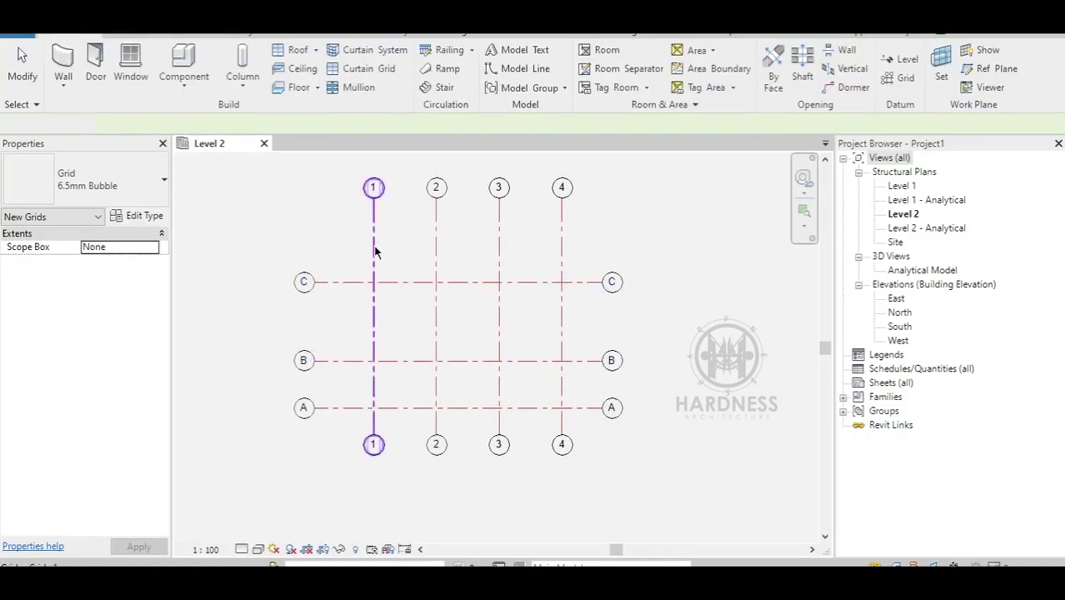
Step: Drag grid 1's top end down to align it with the other grid ends
left_click(373, 237)
left_click_drag(373, 209, 372, 231)
key("Escape")
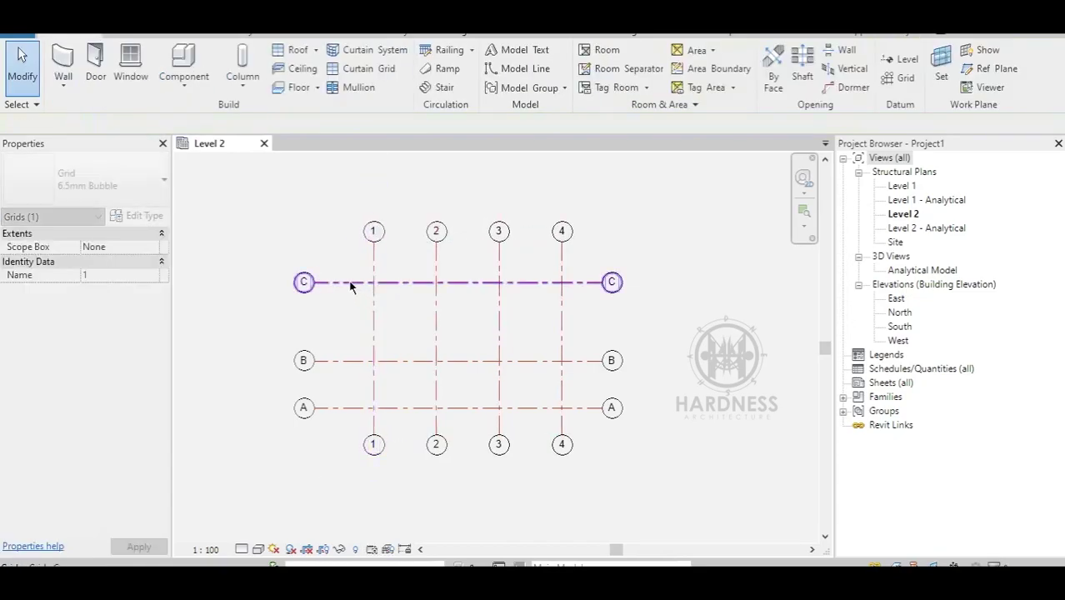
left_click(351, 281)
scroll(352, 282, "up", 3)
scroll(547, 281, "down", 2)
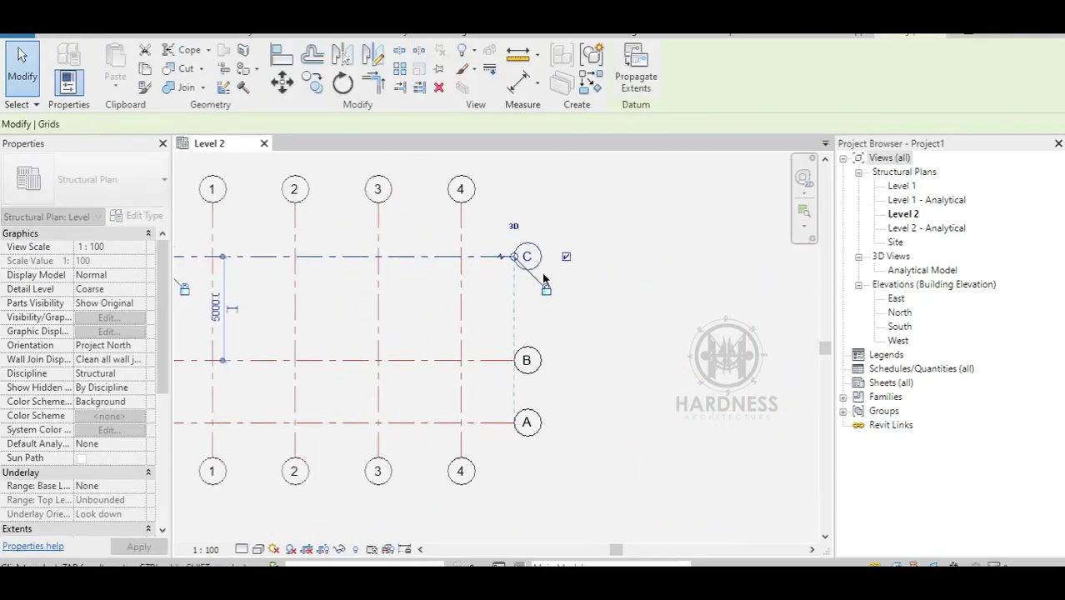
key("Escape")
Step: Select the west elevation marker, then centre the grid layout in the view
scroll(433, 300, "down", 3)
scroll(364, 326, "down", 1)
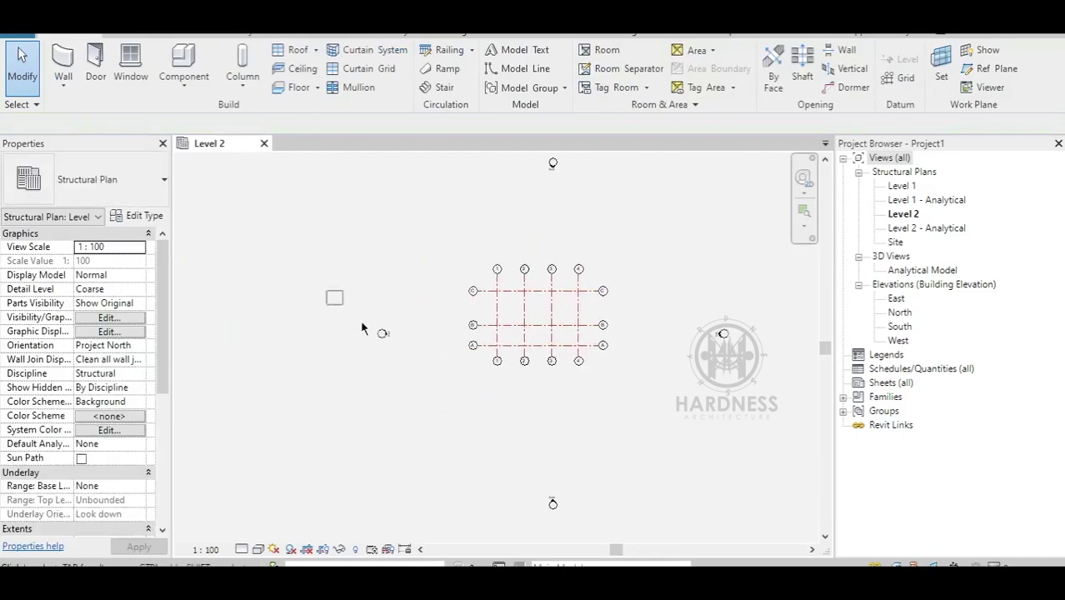
left_click_drag(324, 290, 408, 377)
key("Escape")
scroll(500, 392, "up", 5)
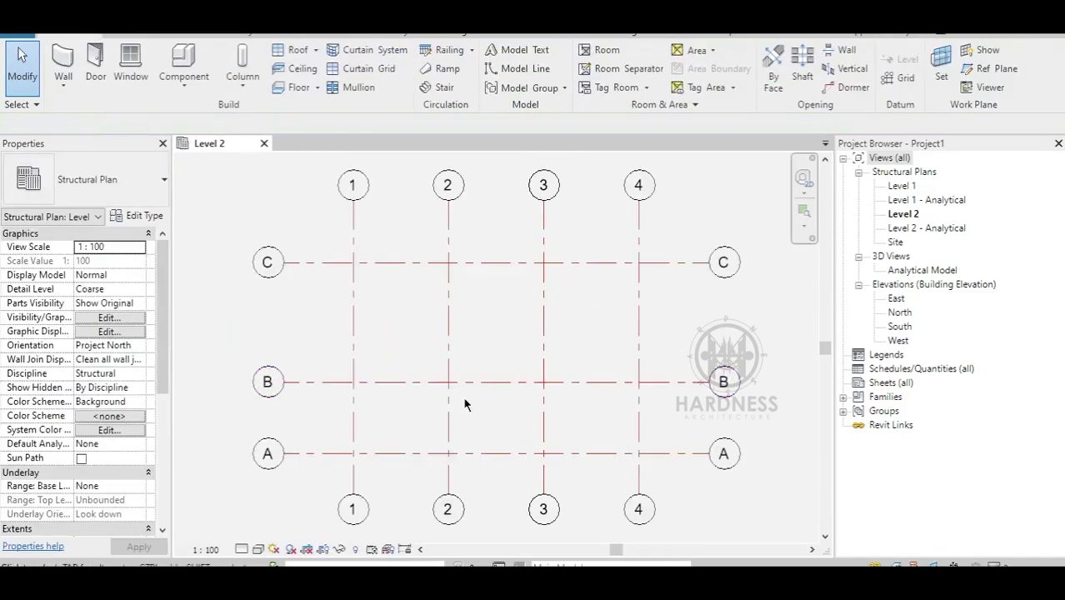
middle_click_drag(464, 399, 444, 358)
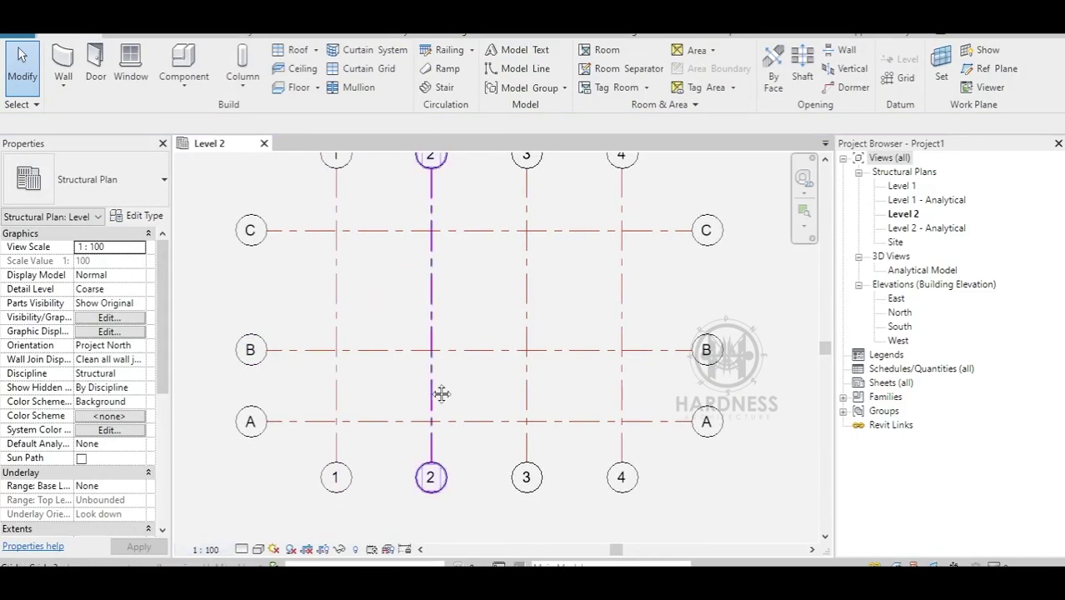
scroll(433, 400, "down", 1)
Step: Duplicate the concrete rectangular column type as K1 with a 300 x 300 size
key("c")
key("l")
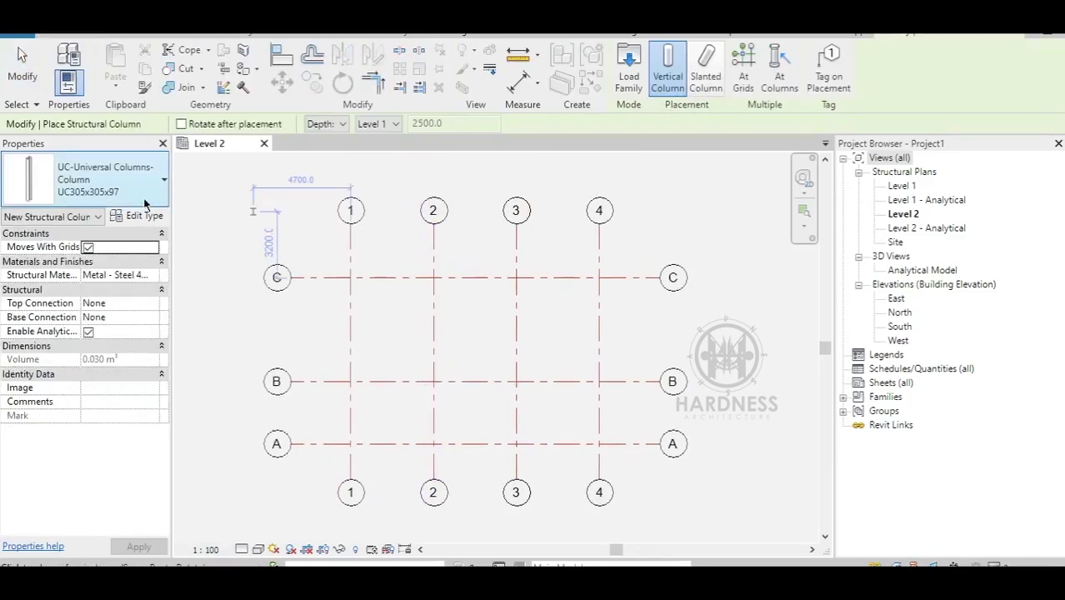
left_click(108, 179)
left_click(58, 267)
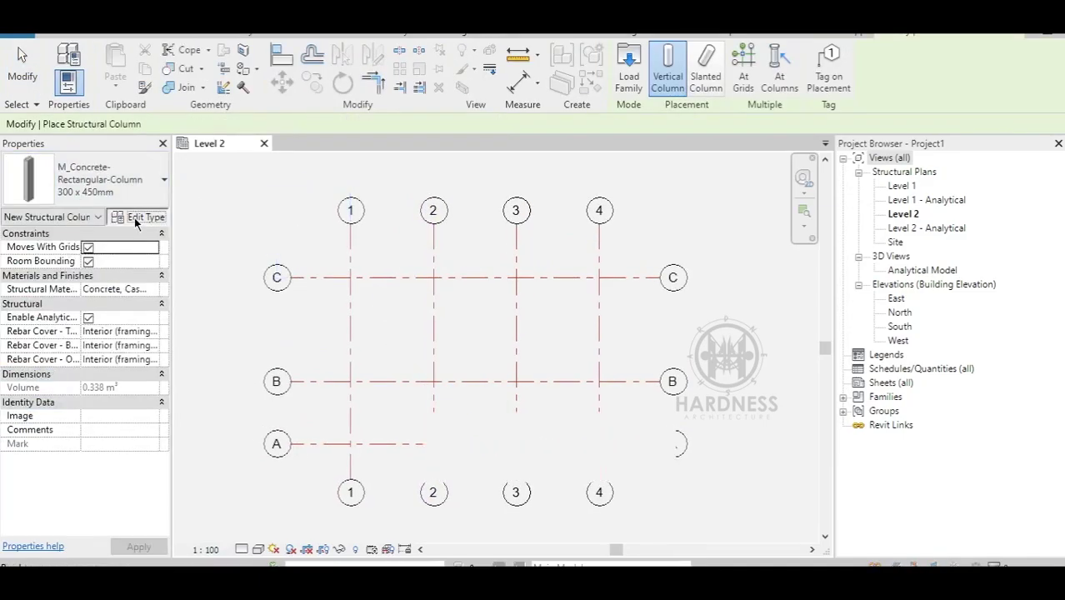
left_click(125, 215)
left_click(427, 107)
type("K1")
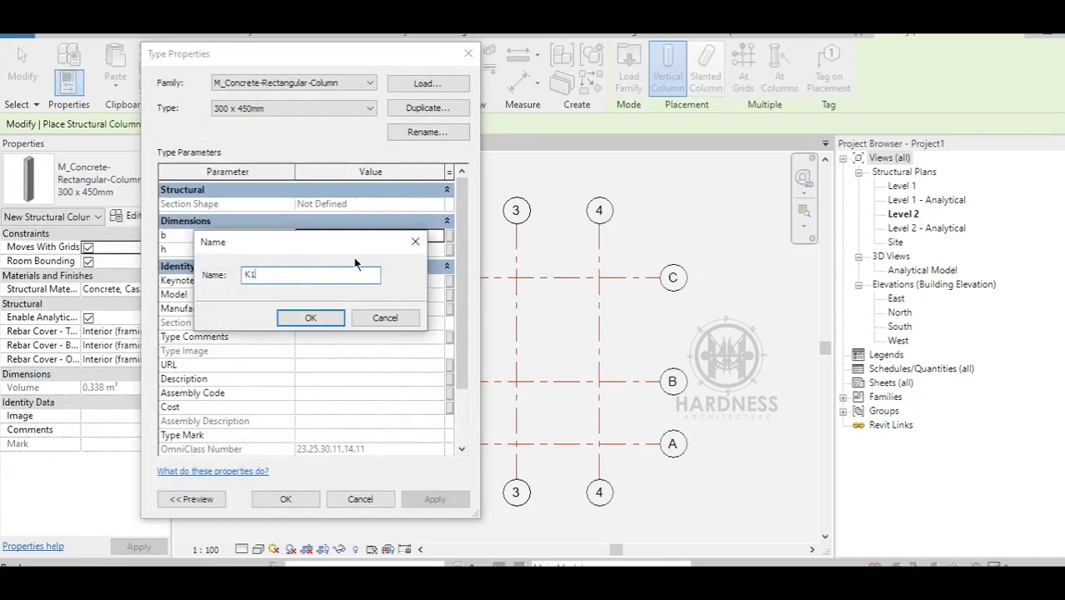
left_click(308, 320)
type("300")
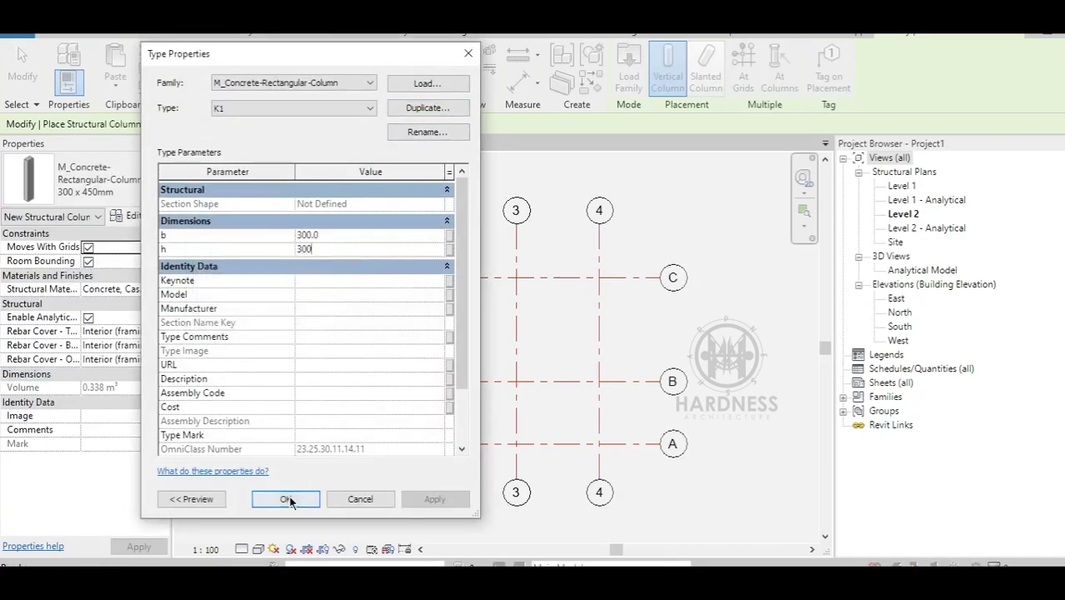
left_click(286, 499)
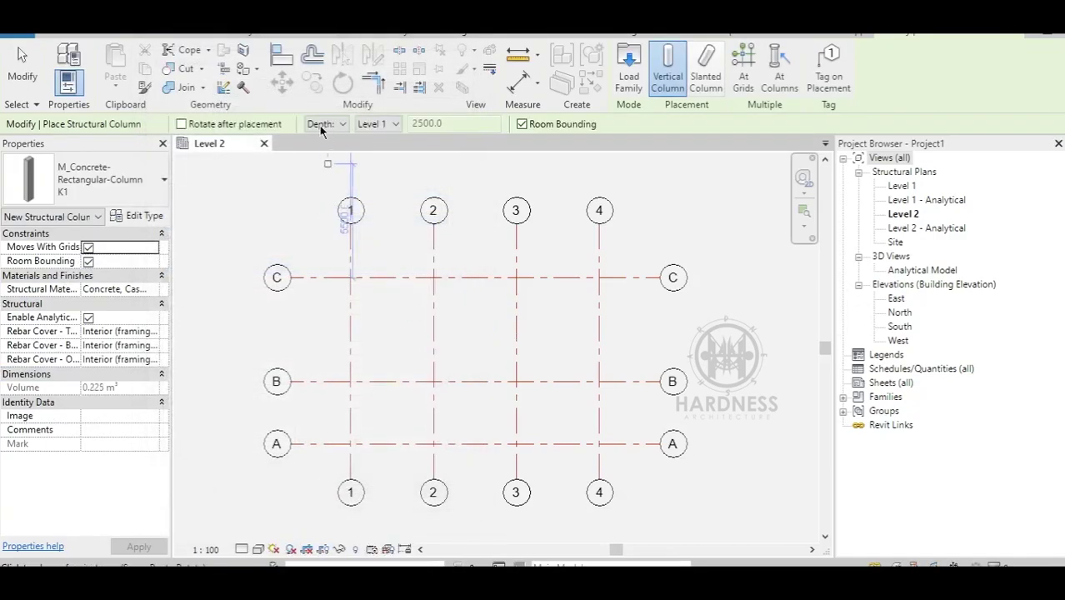
Step: Place K1 columns at every grid intersection using At Grids
left_click(743, 71)
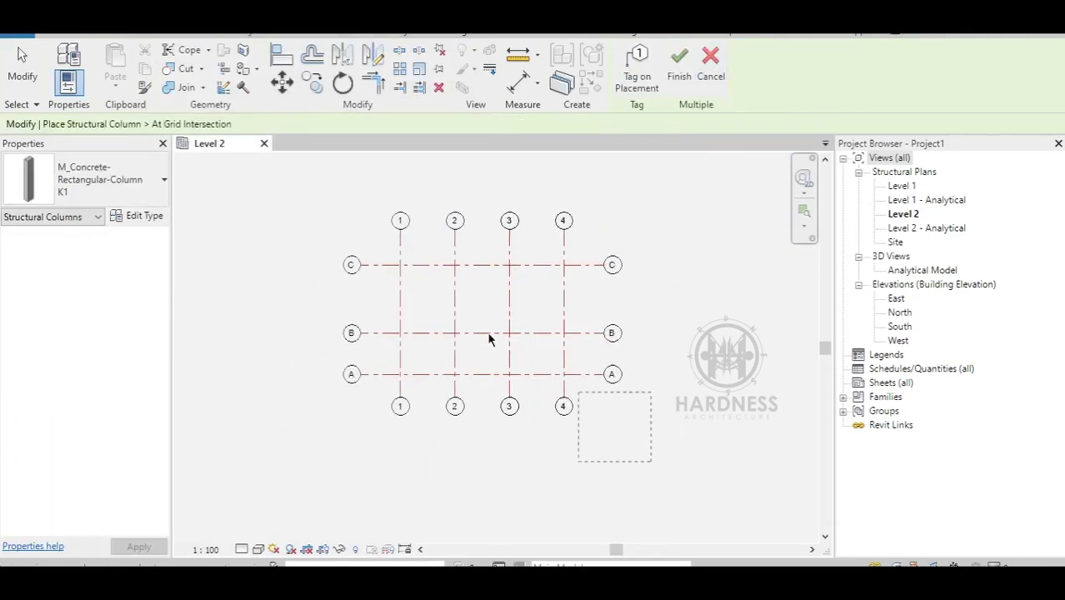
left_click_drag(489, 339, 352, 167)
left_click(676, 65)
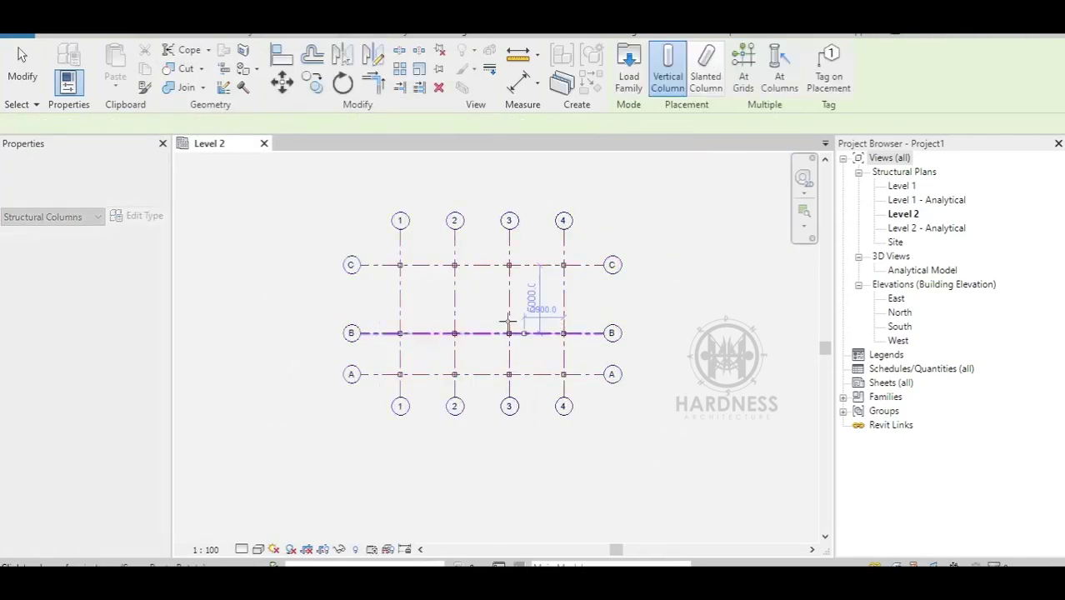
key("Escape")
scroll(366, 259, "up", 2)
scroll(366, 258, "up", 3)
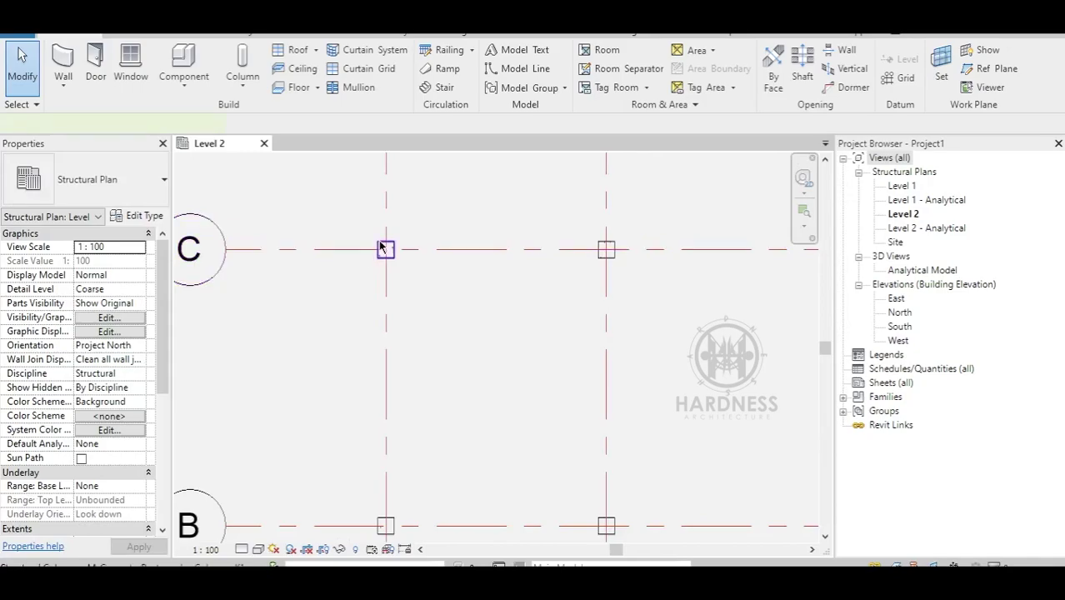
Step: Override the structural columns in this view with a solid fill red background pattern
left_click(383, 247)
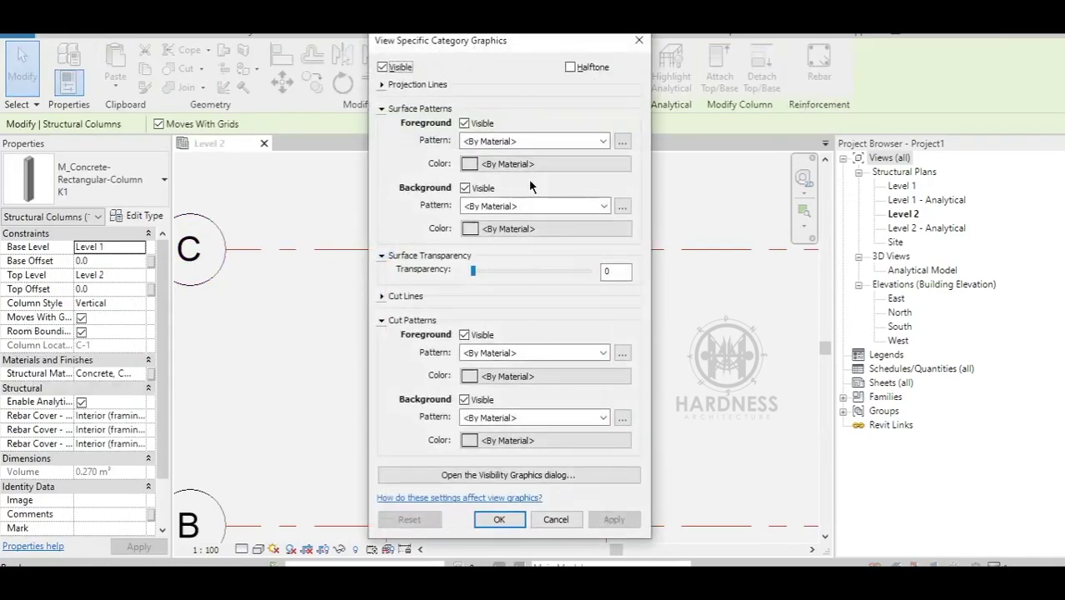
left_click(534, 205)
left_click(530, 226)
left_click(532, 228)
left_click(345, 201)
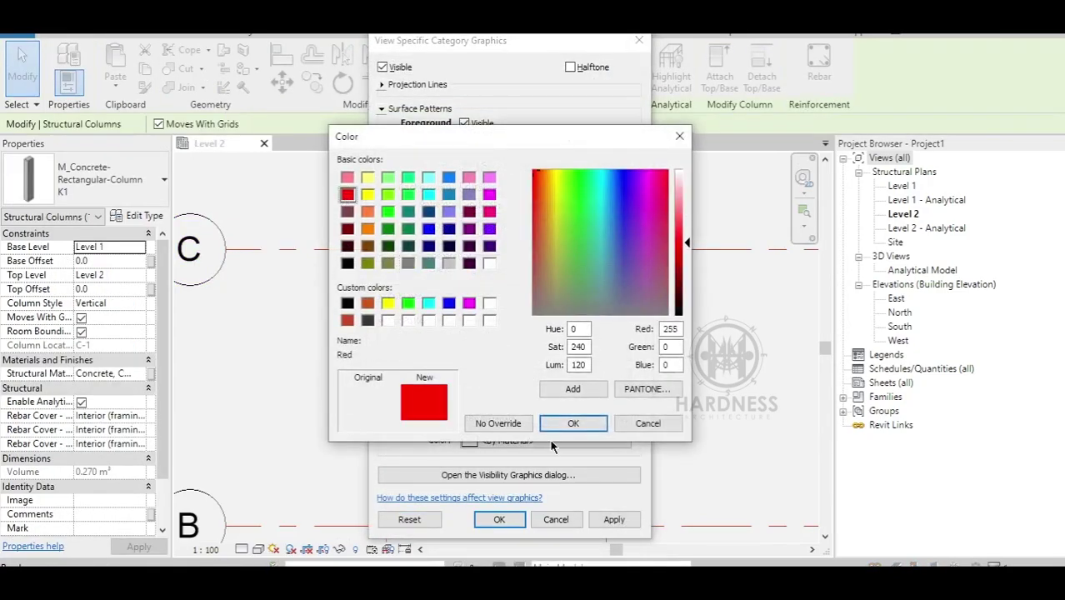
left_click(554, 421)
left_click(499, 519)
left_click(477, 390)
scroll(488, 393, "down", 3)
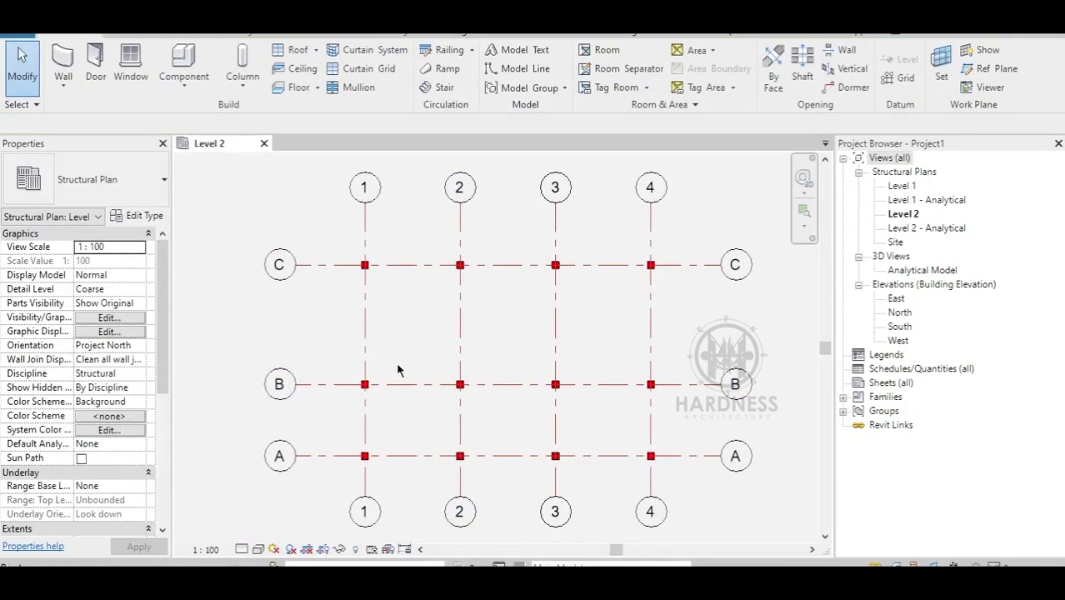
Step: Draw a vertical reference plane between grids 1 and 2
key("r")
key("p")
left_click(424, 206)
left_click(430, 496)
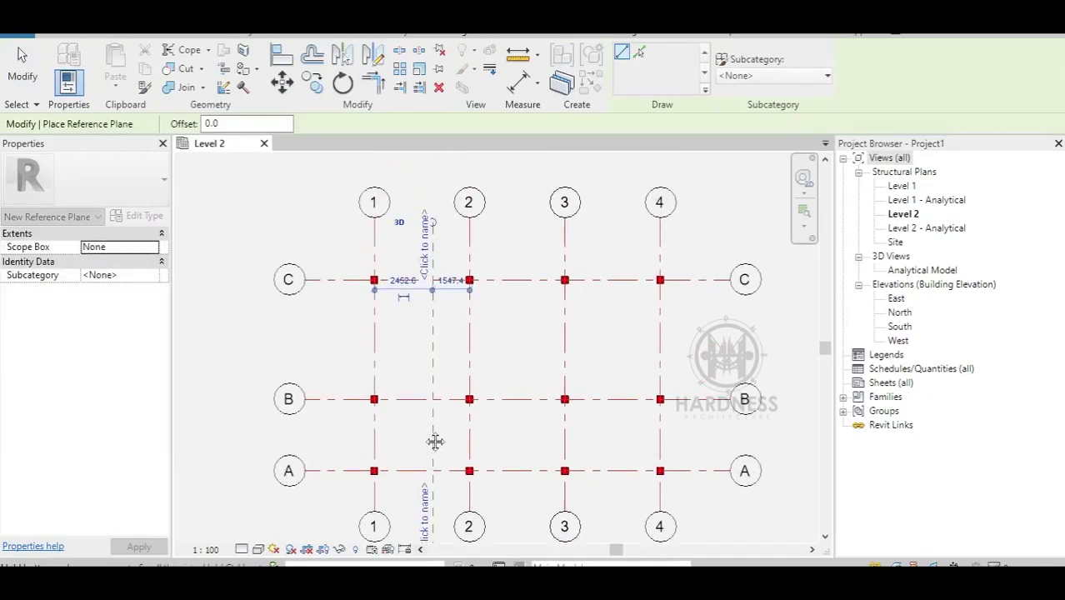
key("Escape")
key("Escape")
Step: Dimension grids 1 to 4 with a 12000 overall dimension and 4000 bay dimensions
key("d")
key("i")
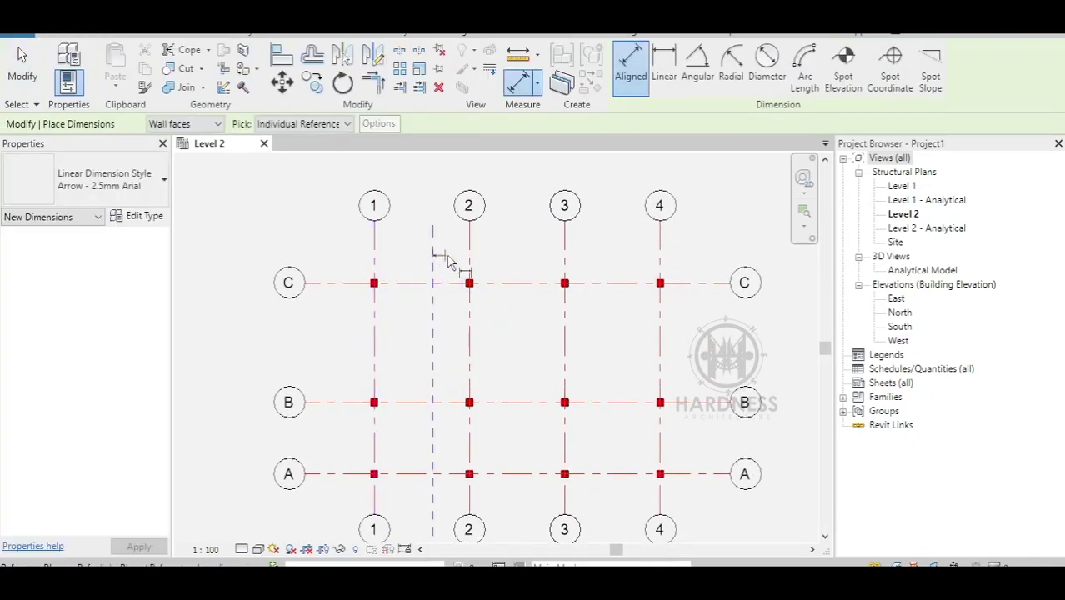
key("Escape")
key("Escape")
key("d")
key("i")
left_click(373, 250)
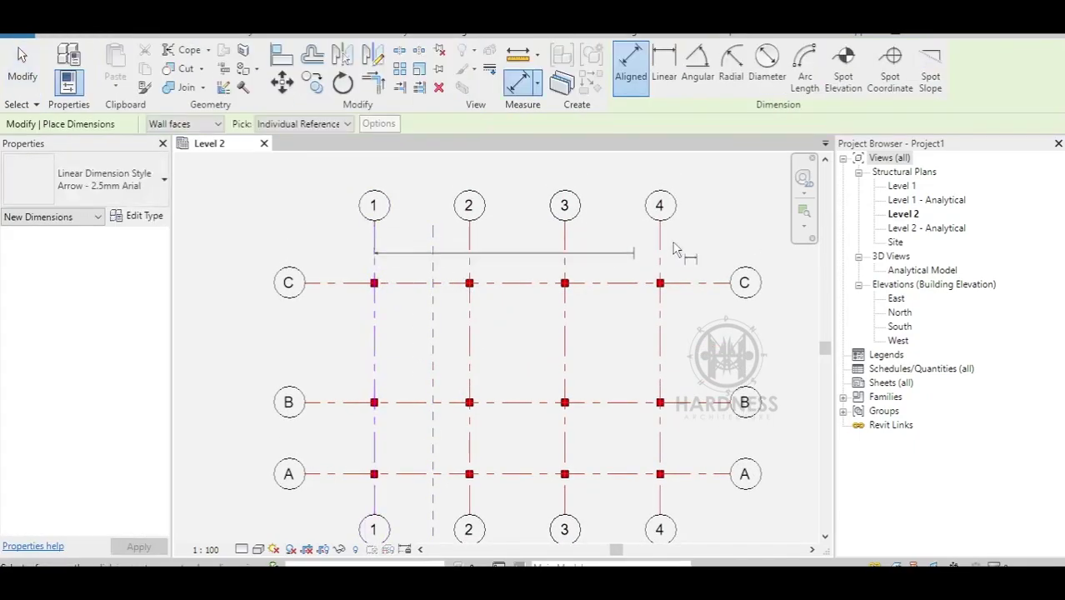
left_click(660, 247)
left_click(658, 266)
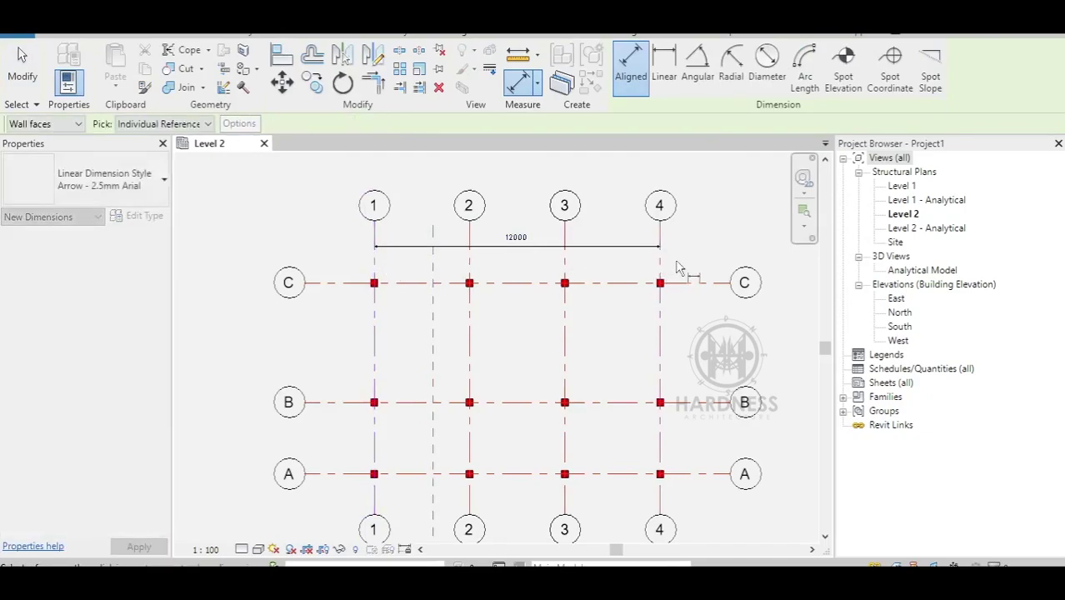
left_click(659, 270)
left_click(606, 263)
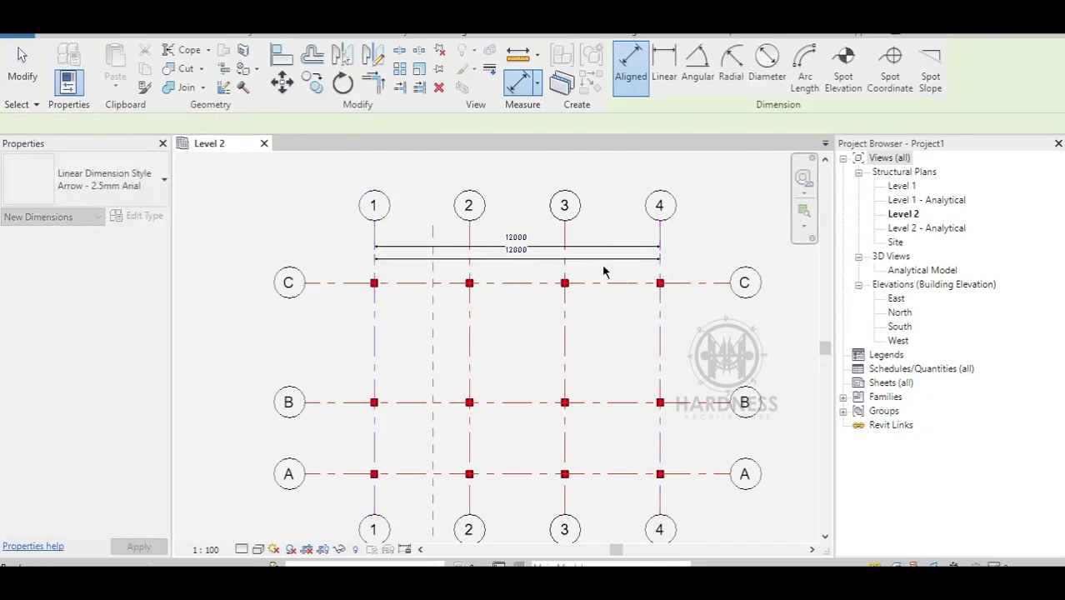
key("Escape")
key("Escape")
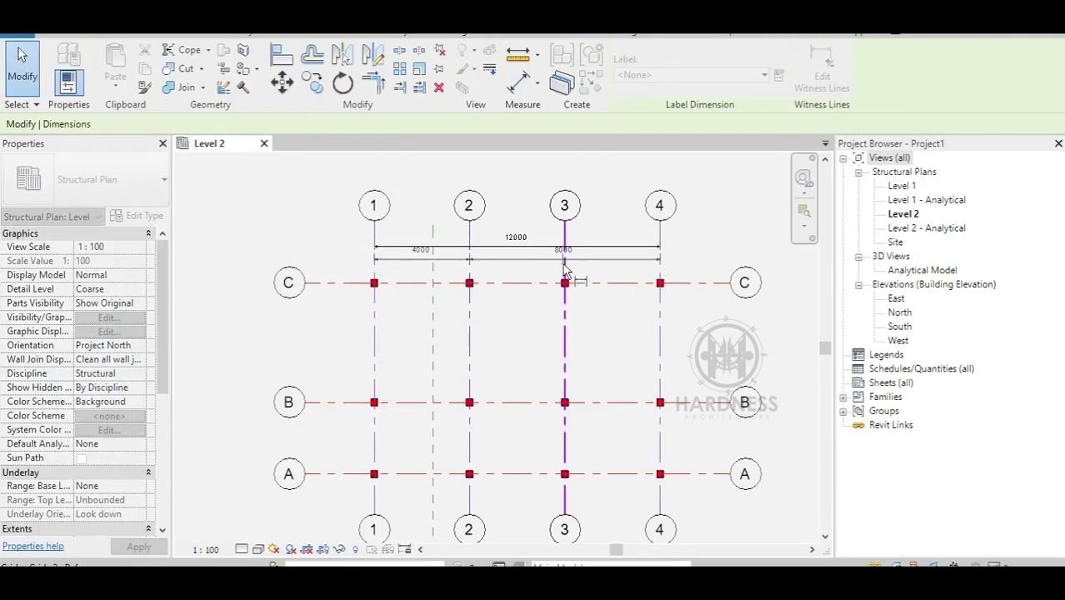
left_click(500, 248)
Step: Change the Arrow - 2.5mm Arial dimension type colour to red (RGB 203-066-027)
scroll(509, 240, "up", 3)
left_click(509, 237)
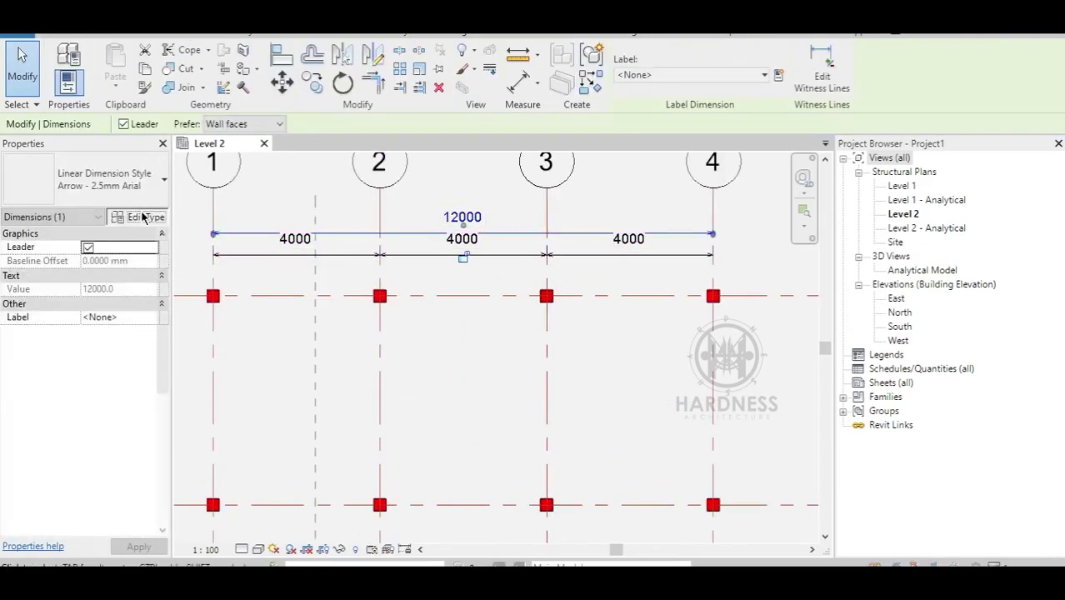
left_click(138, 215)
scroll(266, 329, "down", 4)
left_click(324, 358)
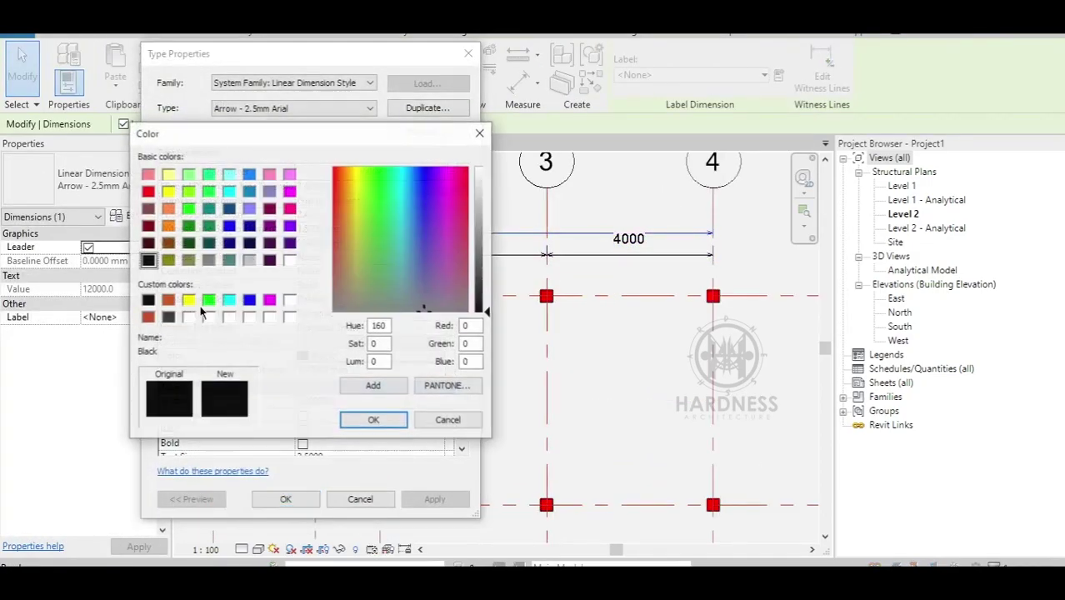
left_click(148, 310)
left_click(373, 419)
scroll(275, 394, "down", 2)
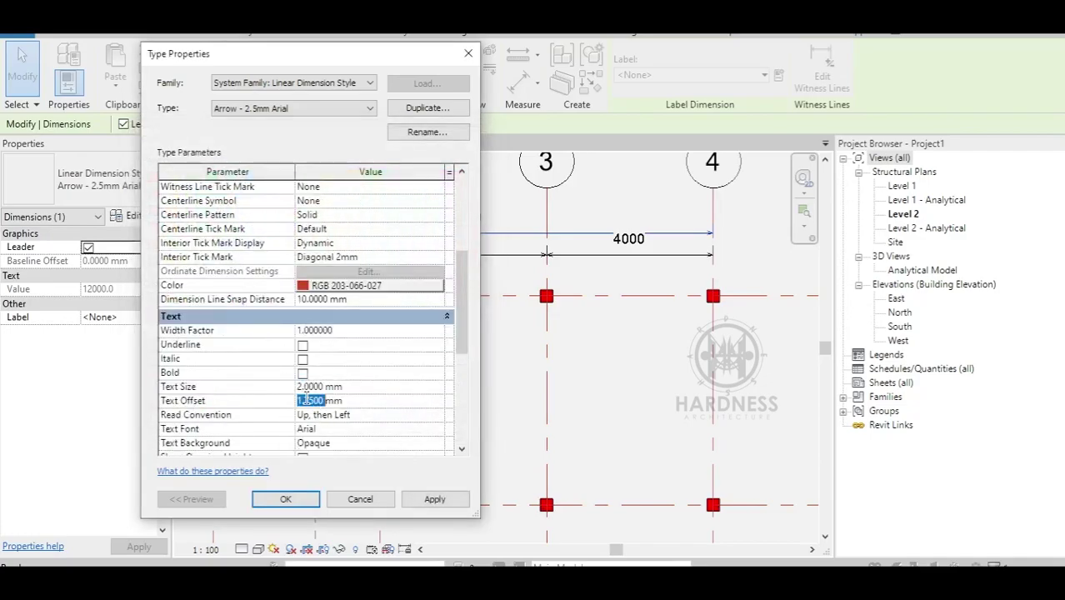
left_click(284, 499)
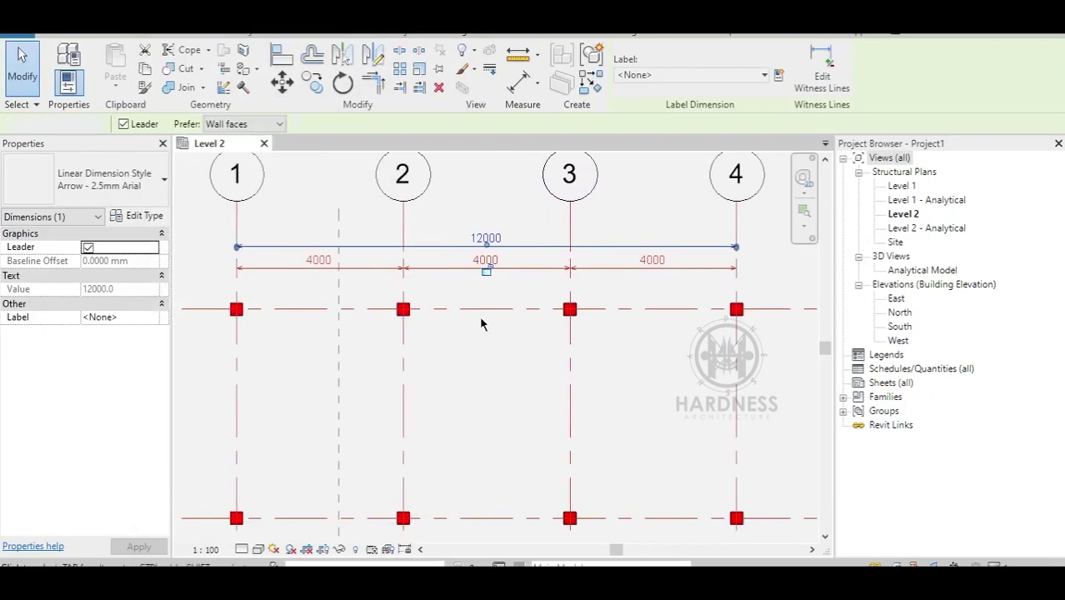
Step: Dimension grid 1, the reference plane and grid 2, then set EQ to centre the plane
key("Escape")
left_click(442, 269)
key("Escape")
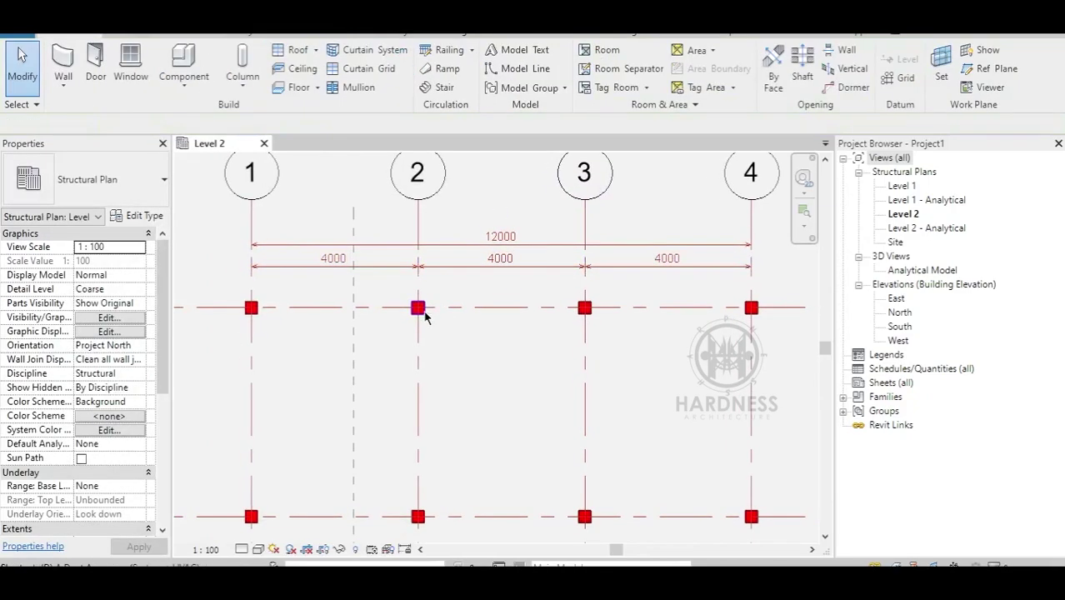
key("d")
key("i")
left_click(250, 292)
left_click(354, 287)
left_click(417, 287)
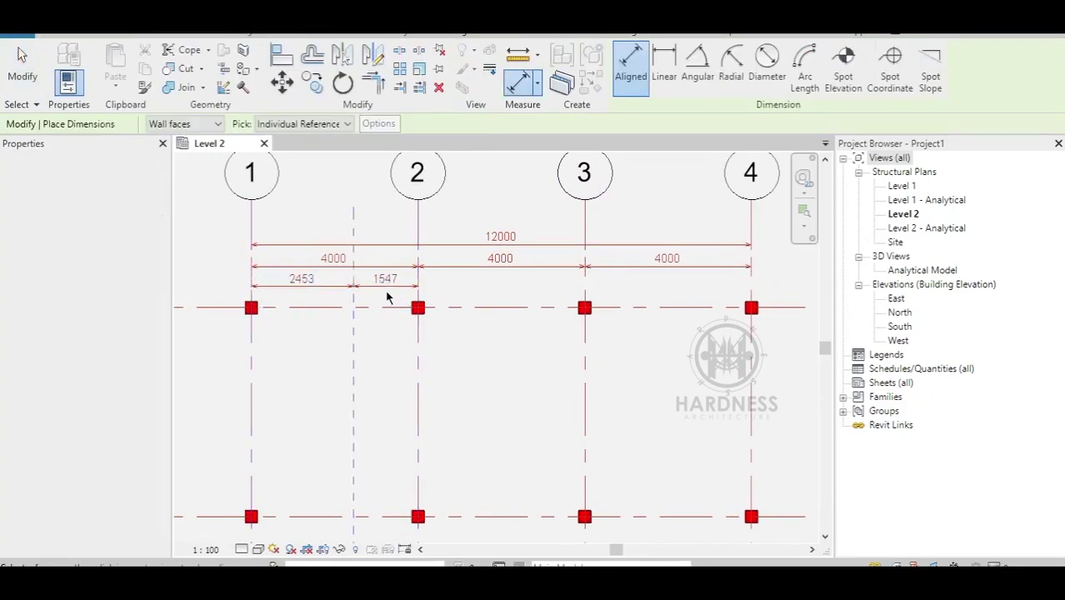
left_click(388, 297)
key("Escape")
left_click(334, 233)
key("Escape")
key("Escape")
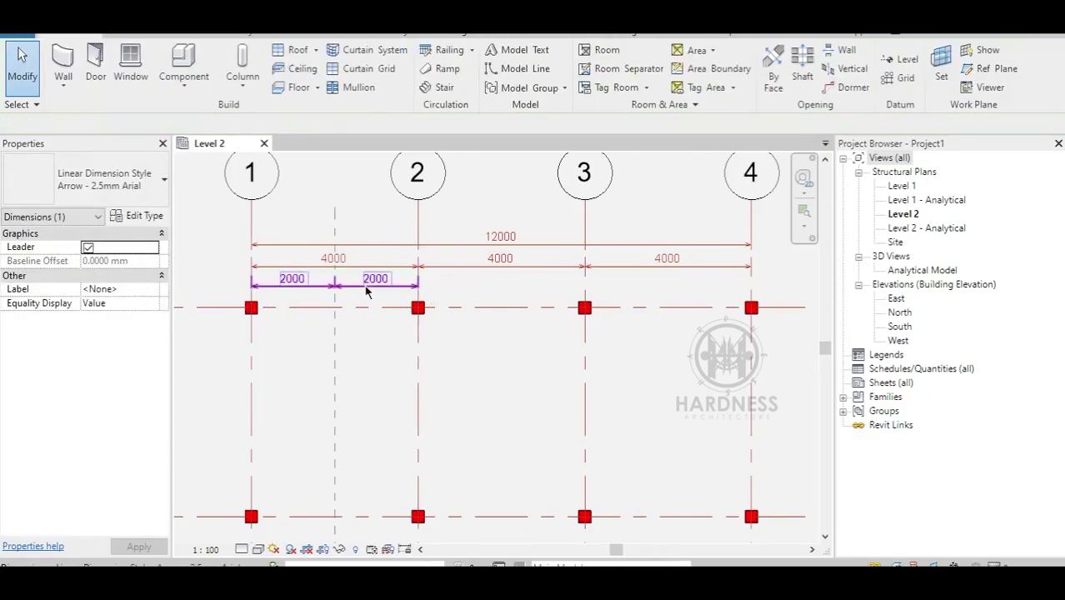
Step: Copy the centred reference plane midway into the grid 2–3 and 3–4 bays
left_click(331, 227)
key("m")
key("m")
left_click(396, 242)
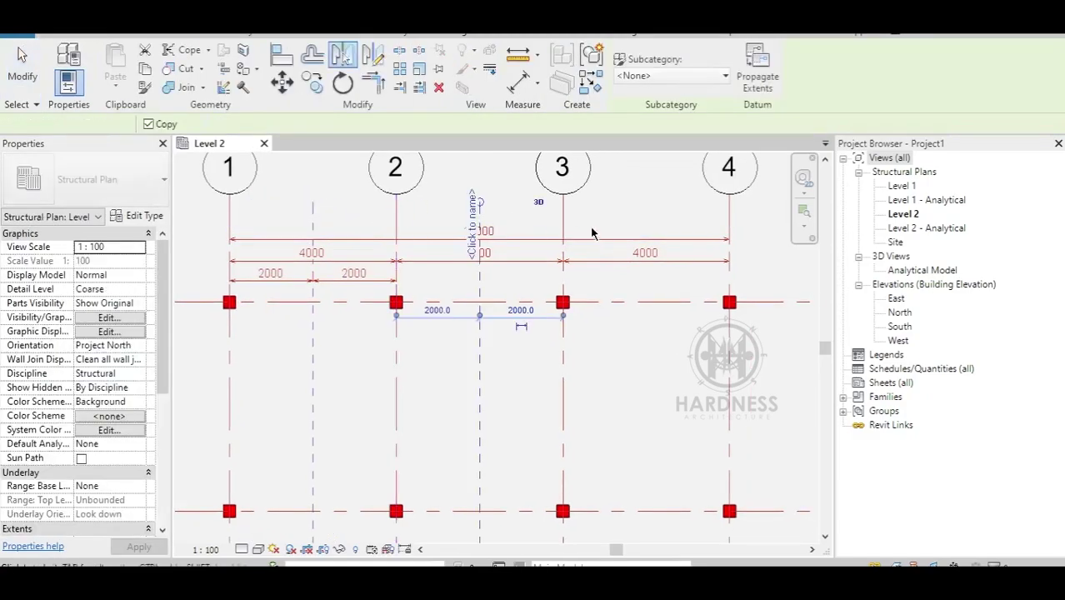
key("m")
key("m")
left_click(563, 242)
key("Escape")
Step: Add witness lines at grid 2, grid 3 and the 3–4 plane, giving six 2000 spans
left_click(358, 277)
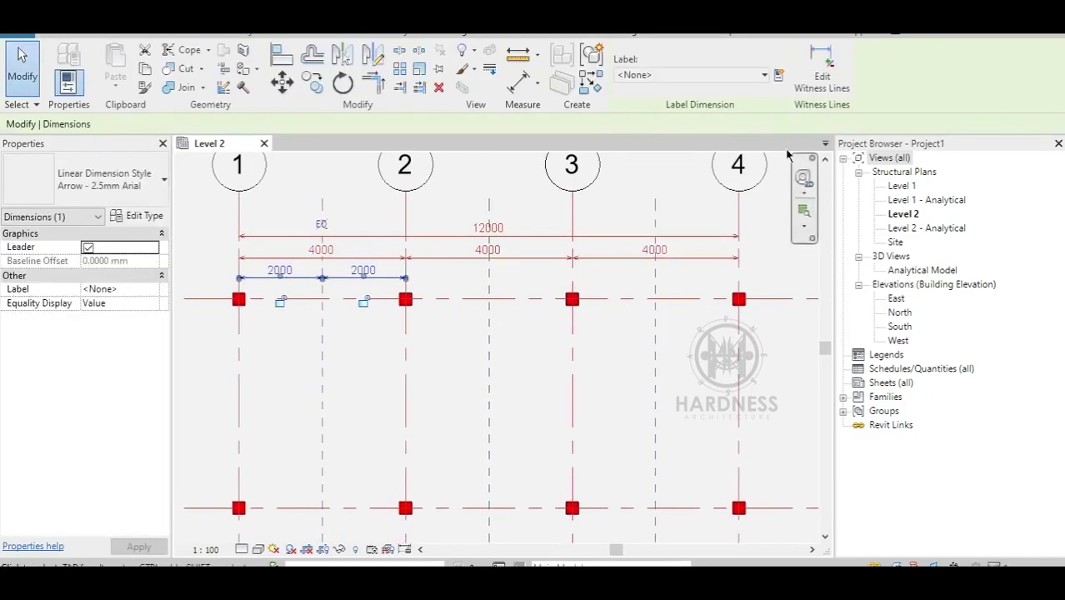
left_click(821, 75)
left_click(489, 282)
left_click(575, 284)
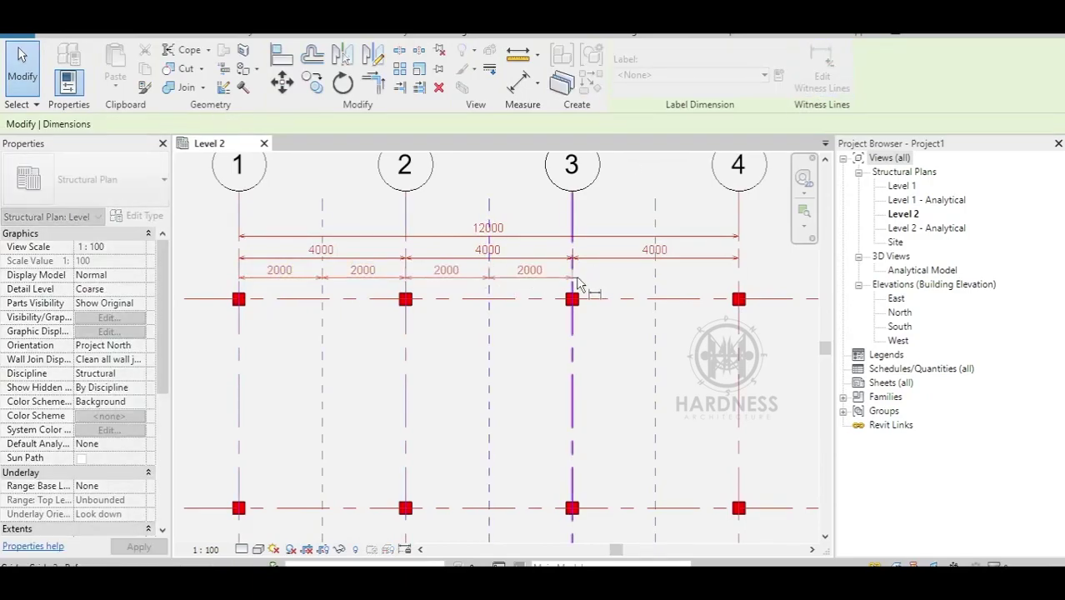
left_click(656, 286)
key("Escape")
key("Escape")
Step: Place an 8000 overall aligned dimension from grid C to grid A
scroll(510, 319, "down", 2)
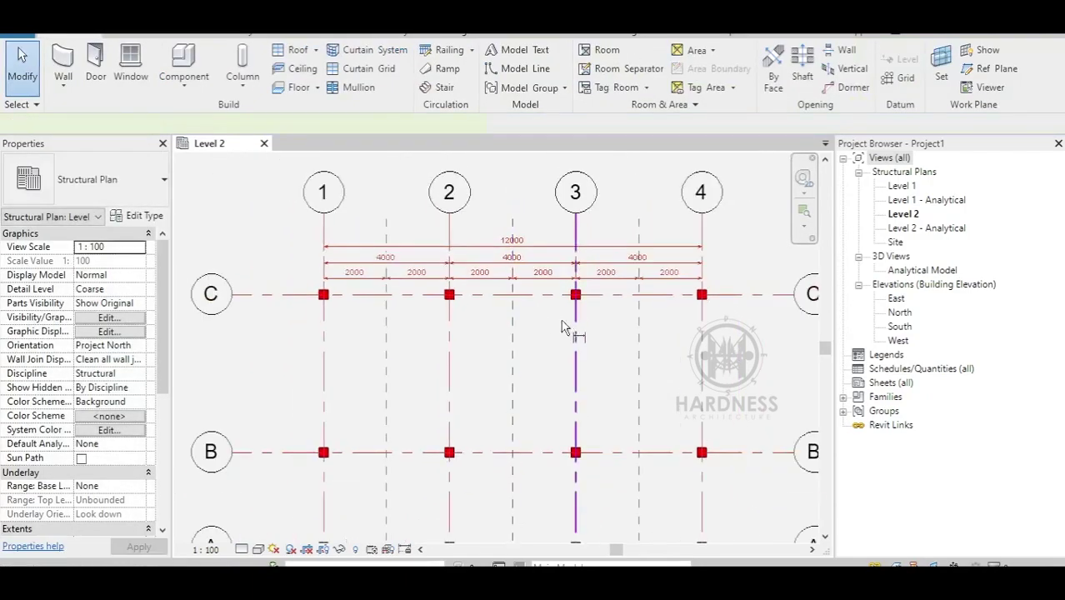
key("d")
key("i")
left_click(655, 250)
scroll(638, 416, "down", 3, "ctrl")
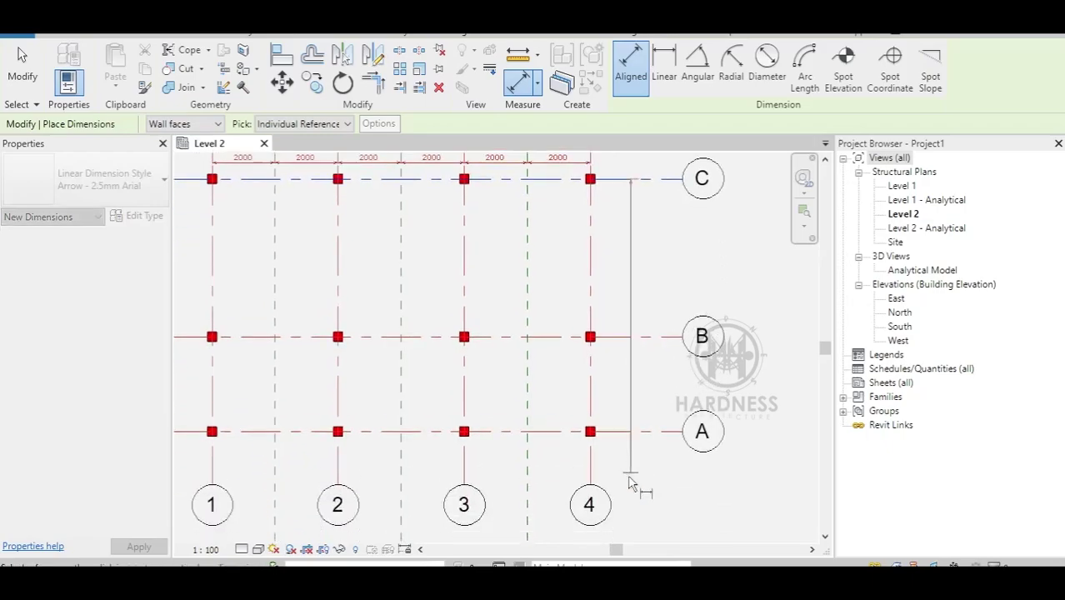
left_click(656, 417)
left_click(637, 180)
Step: Add a 5000/3000 dimension string across grids C, B and A beside the grid
left_click(626, 336)
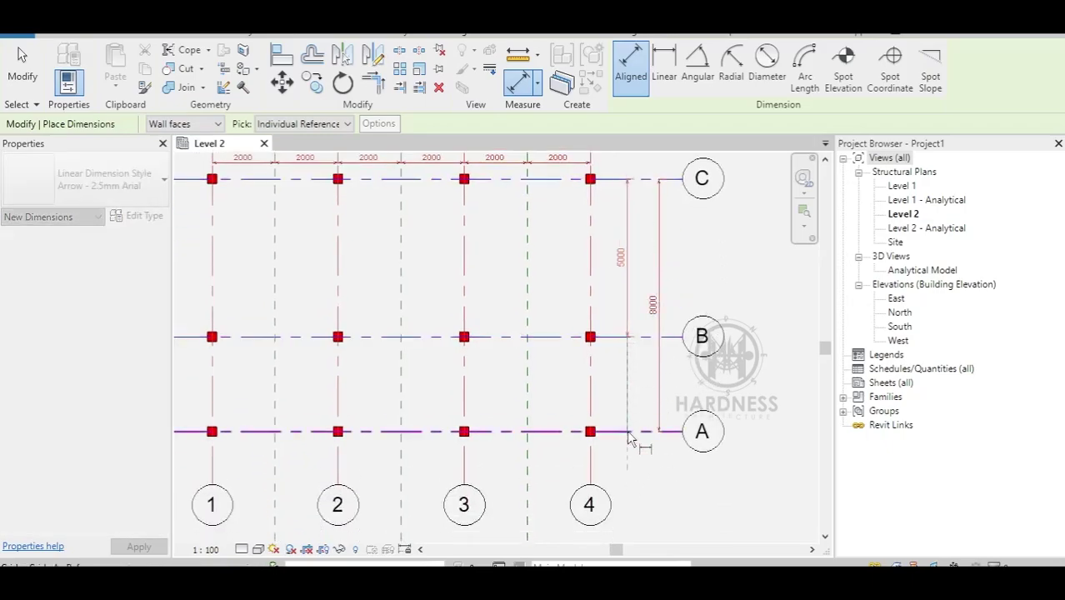
left_click(631, 431)
left_click(636, 463)
middle_click_drag(623, 368, 623, 404)
key("Escape")
key("Escape")
middle_click_drag(477, 352, 510, 350)
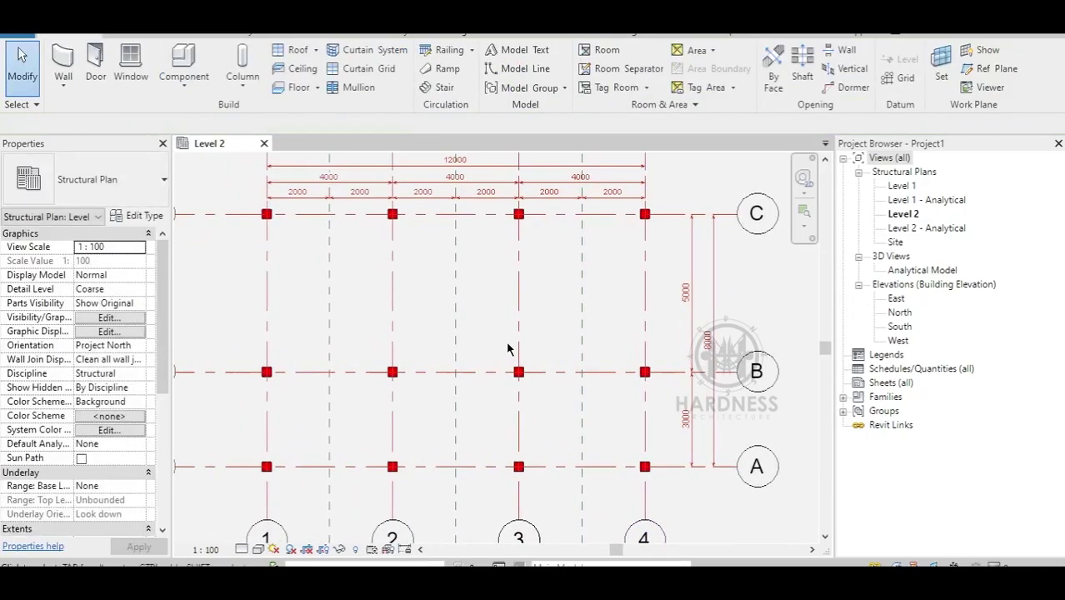
Step: Start the Reference Plane command with RP
key("r")
key("p")
scroll(508, 349, "down", 2)
Step: Draw a horizontal reference plane across the grid between grids C and B
left_click(274, 301)
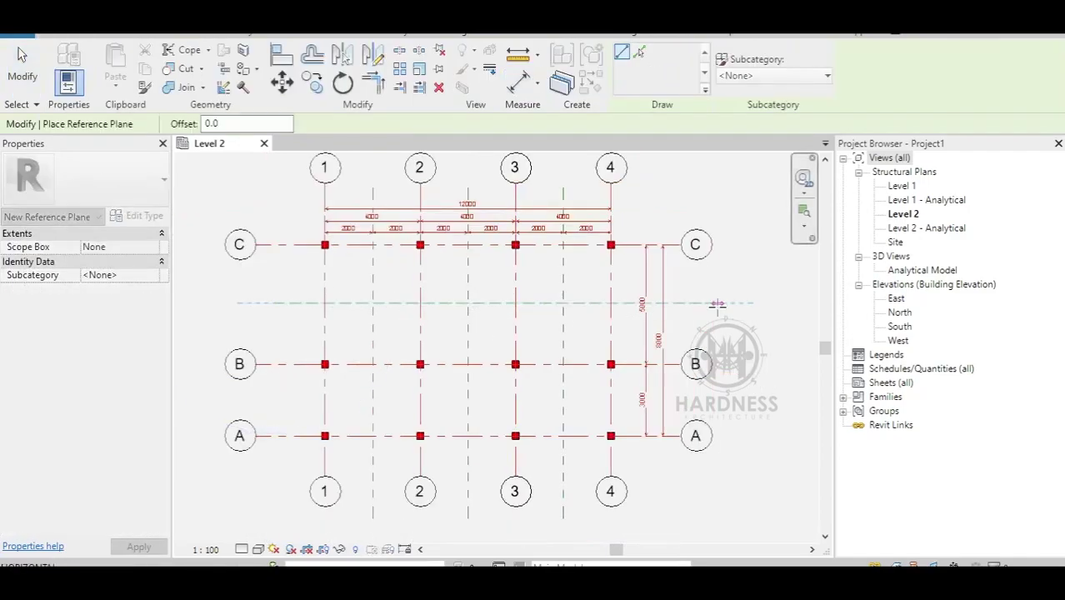
left_click(718, 302)
key("Escape")
key("Escape")
middle_click_drag(343, 343, 367, 346)
Step: Dimension grid C, the new plane and grid B, and equalize to centre the plane
key("d")
key("i")
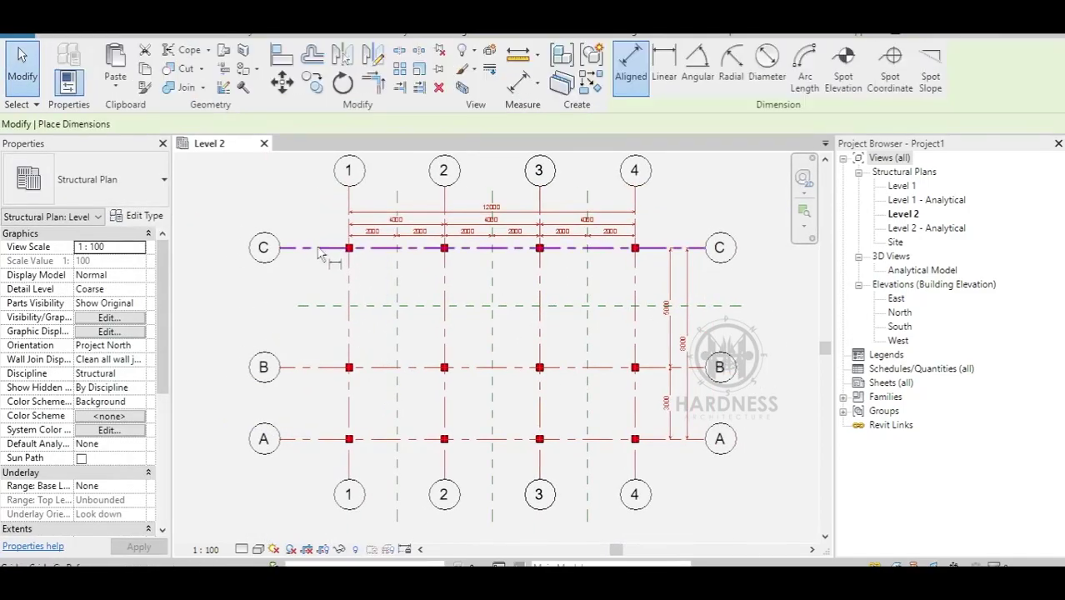
left_click(333, 247)
left_click(330, 307)
scroll(331, 318, "up", 1)
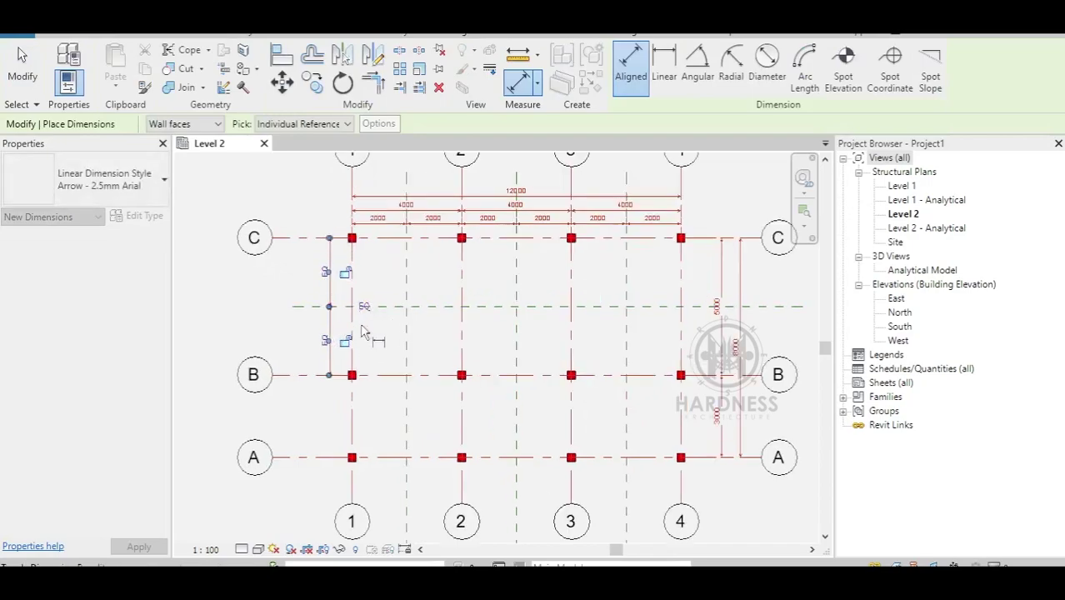
left_click(364, 307)
key("Escape")
key("Escape")
Step: Copy the horizontal reference plane down between grids B and A
middle_click_drag(299, 397, 301, 351)
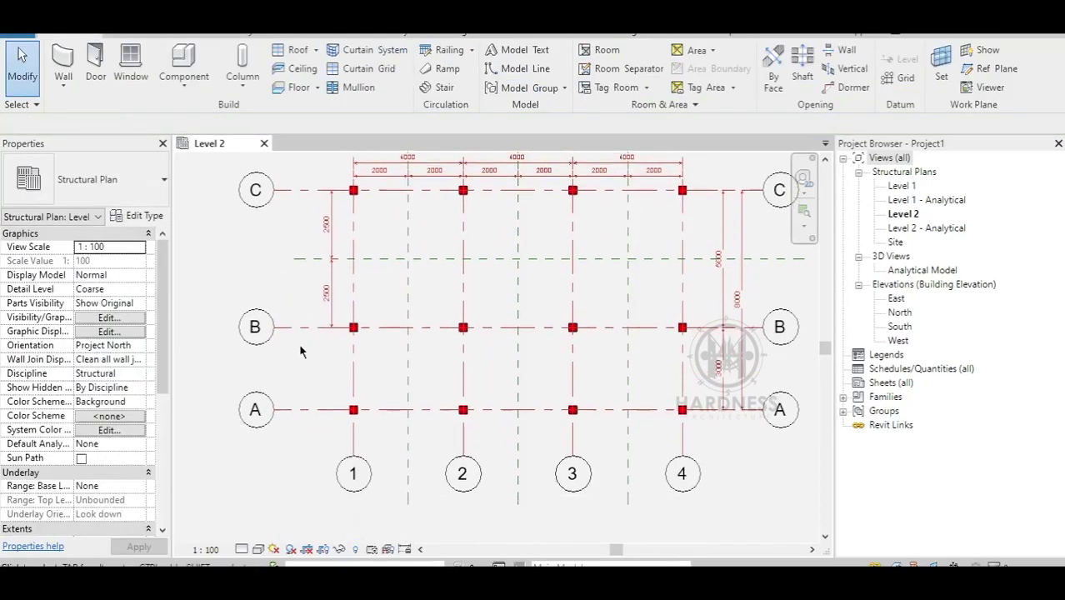
left_click(376, 265)
left_click_drag(375, 265, 353, 370, "ctrl")
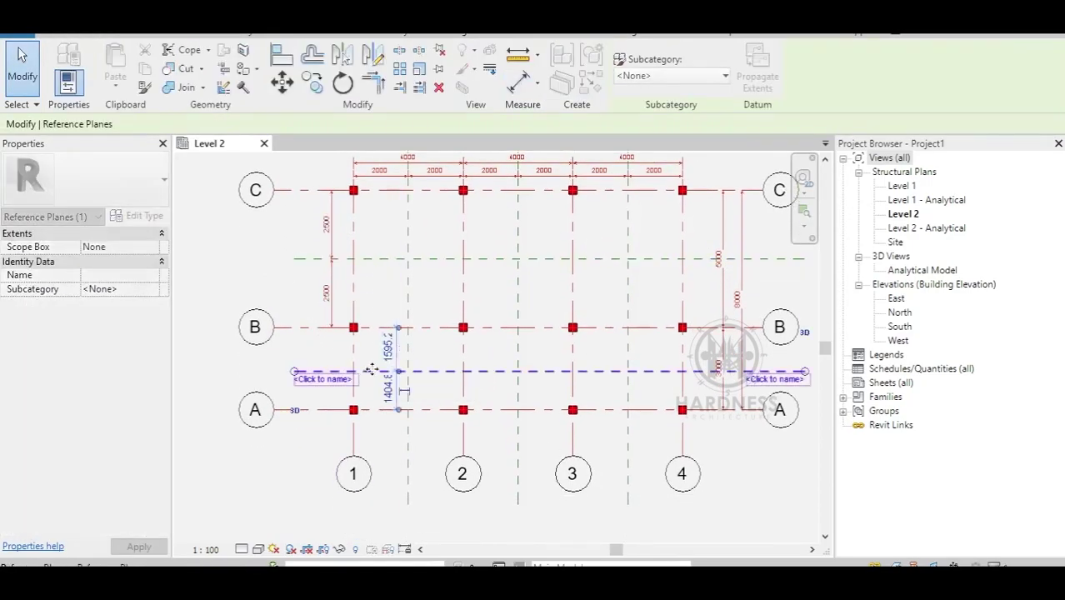
key("Escape")
Step: Dimension grid B, the lower plane and grid A, and equalize to centre it
key("d")
key("i")
left_click(331, 327)
left_click(330, 371)
left_click(331, 409)
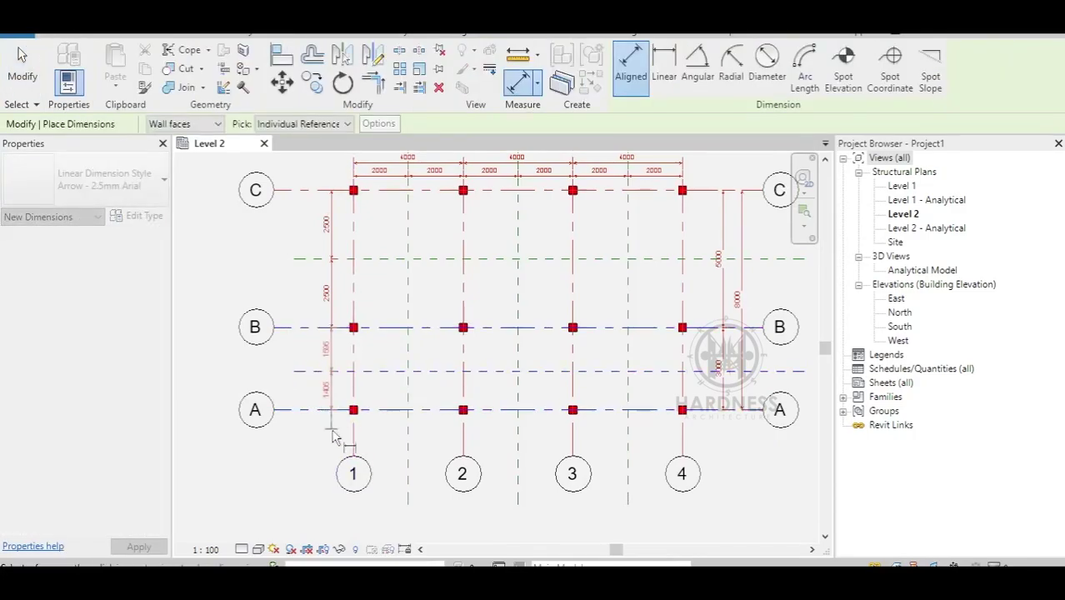
left_click(336, 398)
key("Escape")
key("Escape")
left_click(366, 368)
left_click(366, 369)
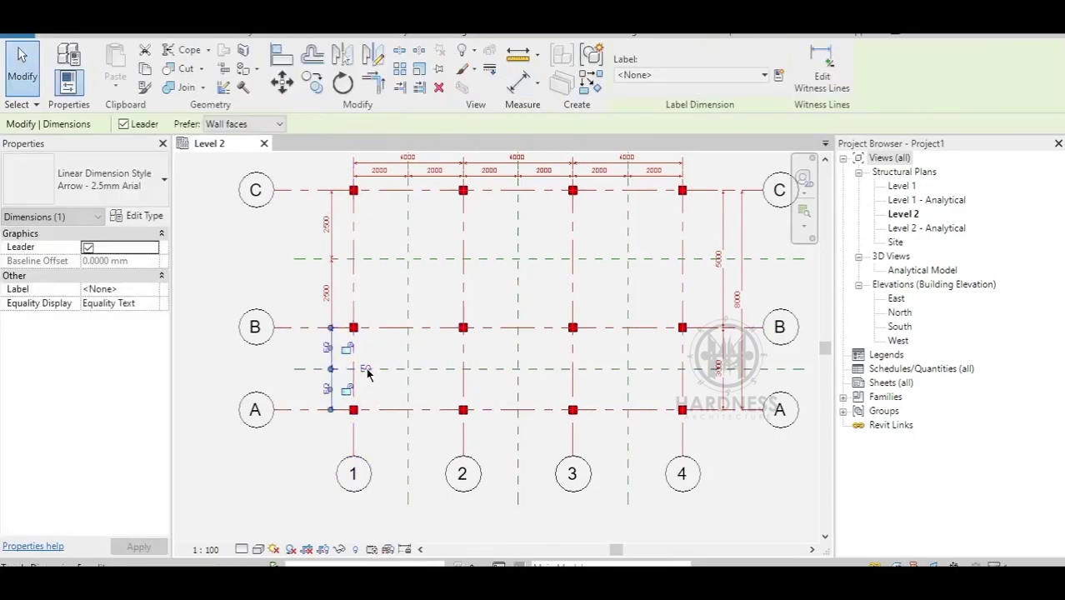
key("Escape")
middle_click_drag(336, 364, 345, 371)
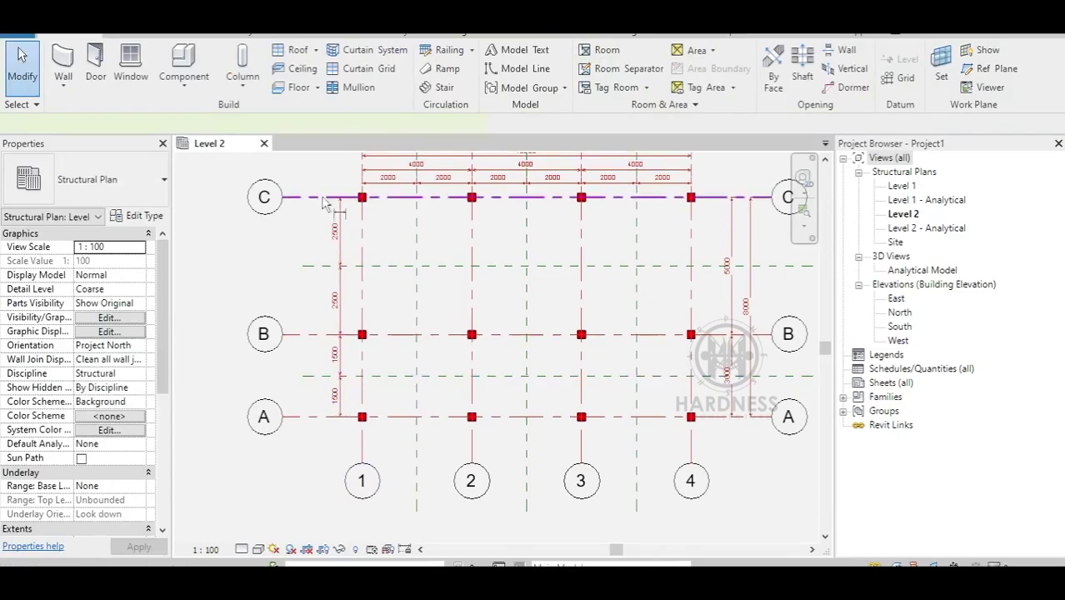
Step: Place a left-side 5000/3000 dimension string across grids C, B and A
key("d")
key("i")
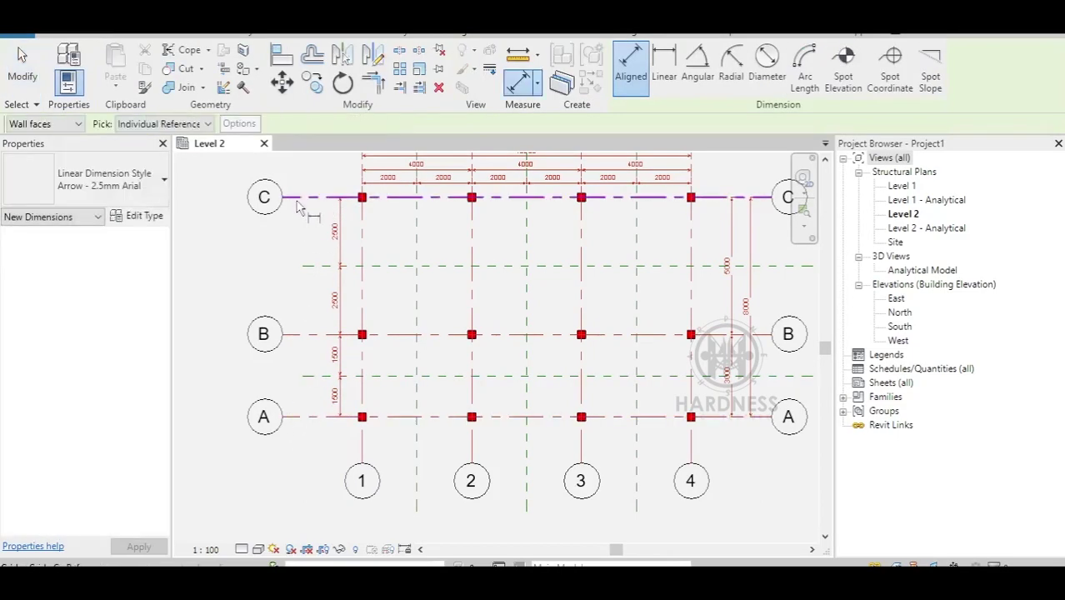
left_click(298, 205)
left_click(302, 417)
left_click(329, 200)
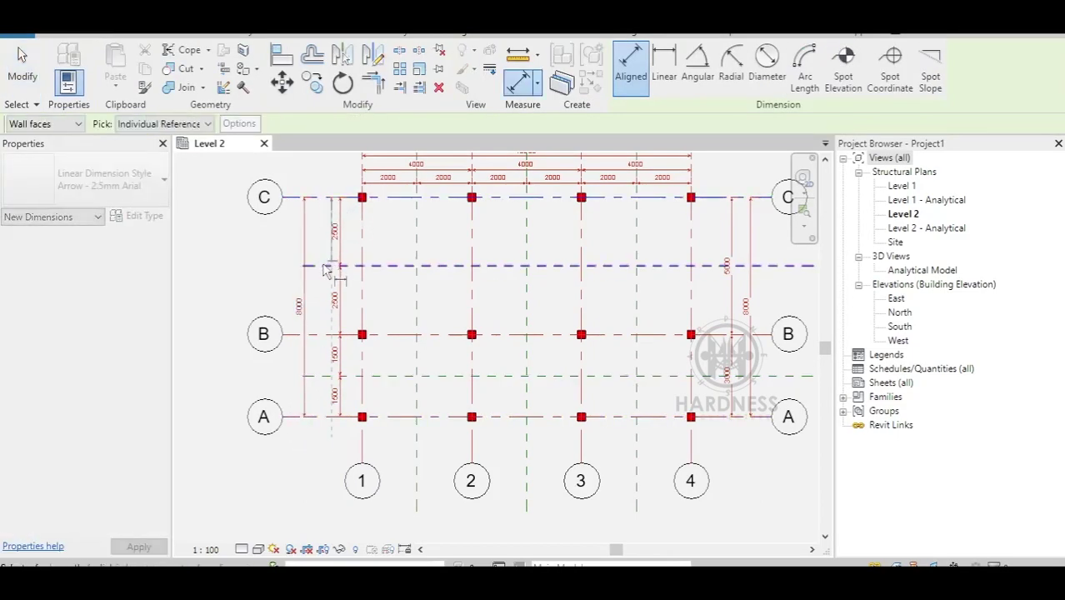
left_click(323, 341)
left_click(329, 417)
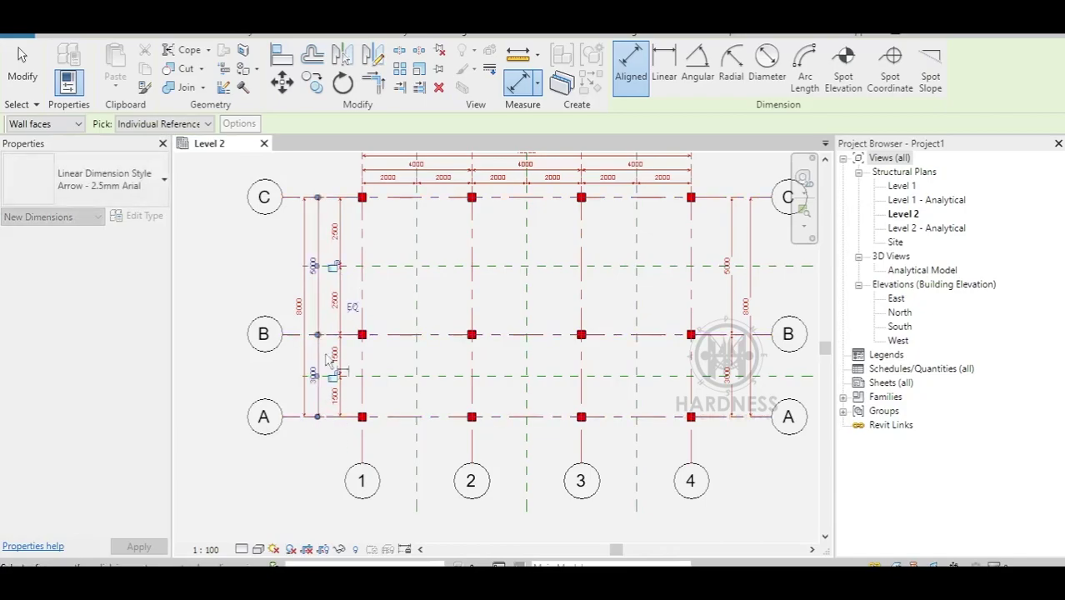
left_click(313, 383)
key("Escape")
key("Escape")
middle_click_drag(657, 358, 581, 354)
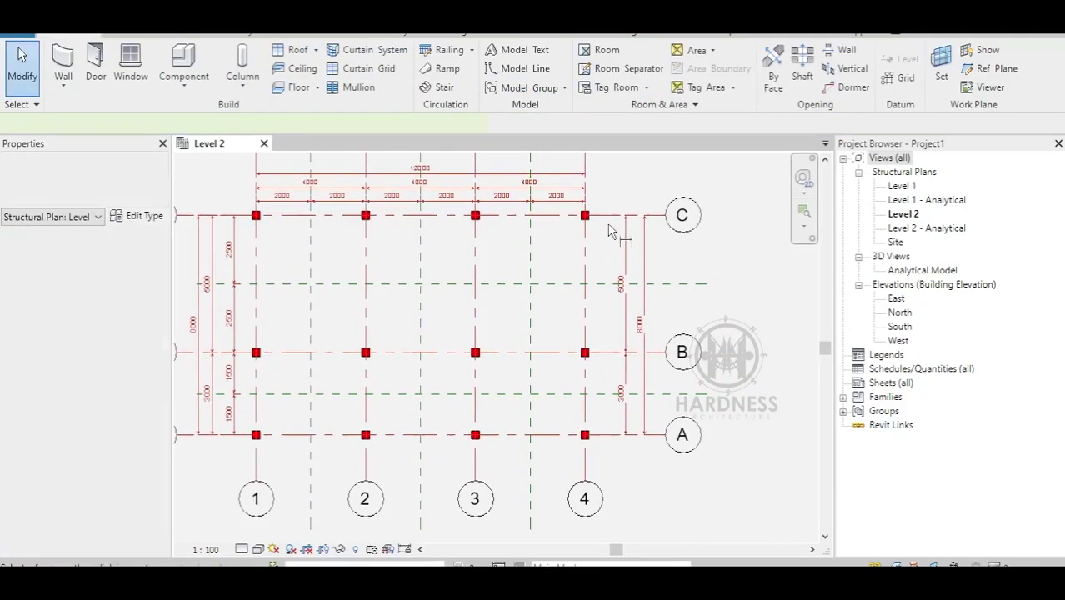
Step: Zoom to fit with ZF so the whole grid is visible
key("d")
key("i")
key("Escape")
key("z")
key("f")
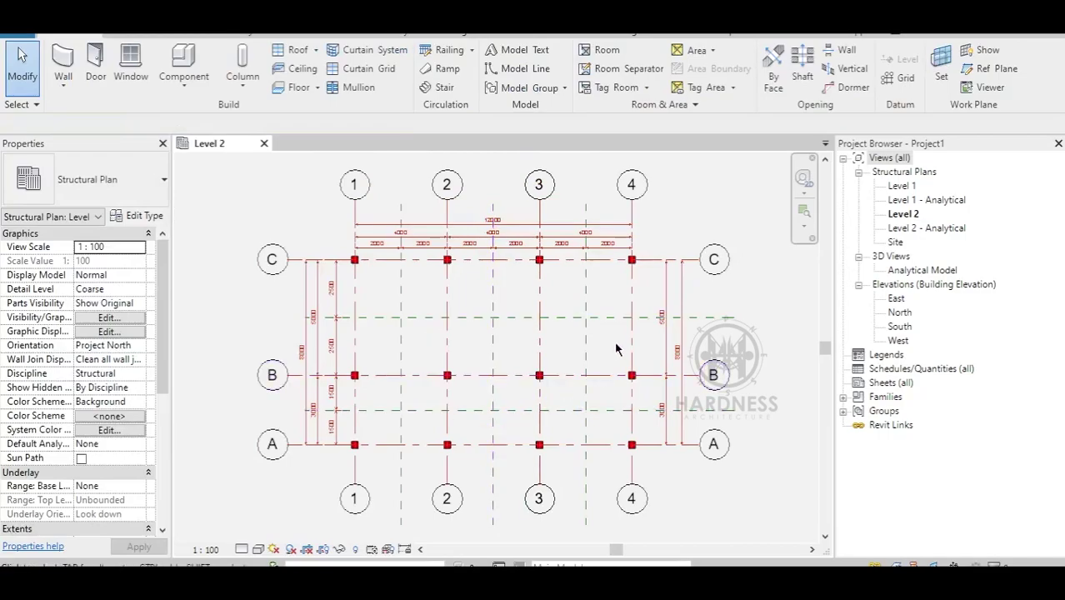
scroll(656, 350, "up", 7)
scroll(656, 350, "down", 7)
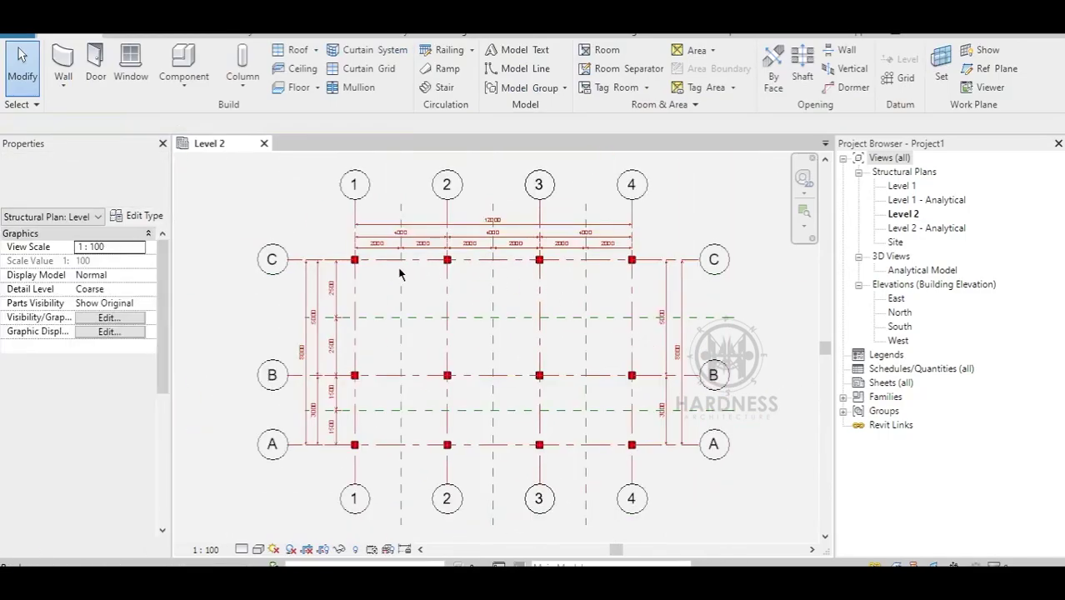
scroll(418, 334, "up", 1)
scroll(418, 334, "up", 2)
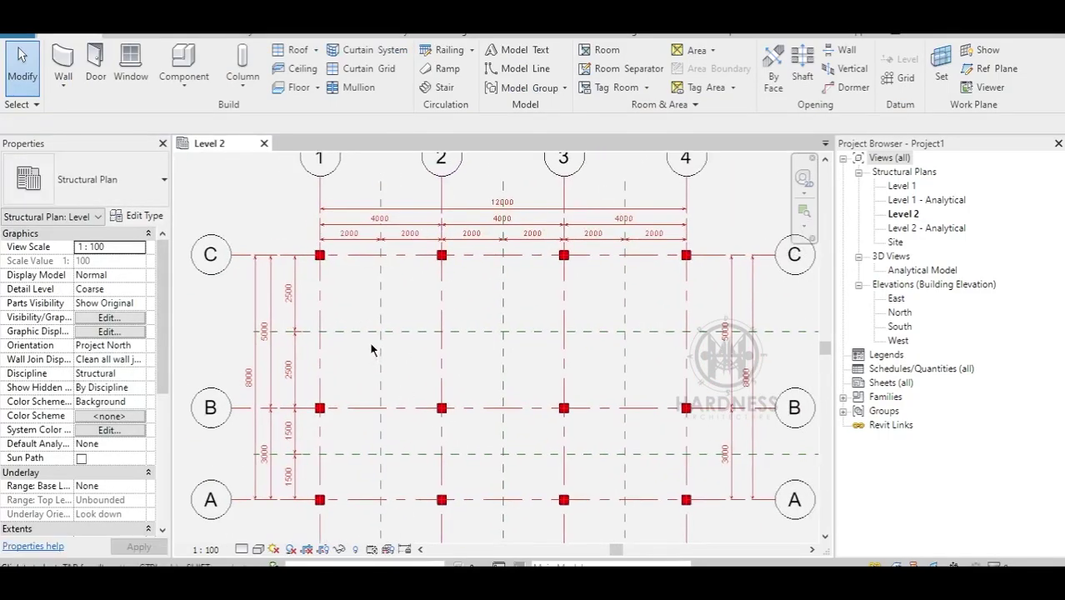
Step: Start a filled region and duplicate its type as AREA 1
key("f")
key("r")
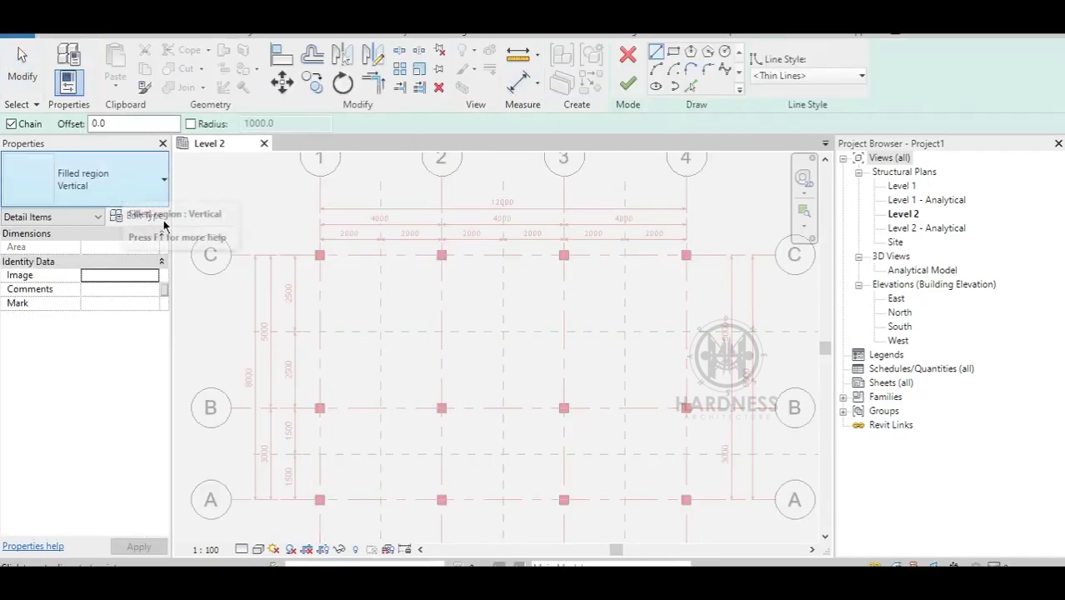
left_click(141, 215)
left_click(427, 108)
type("AREA 1")
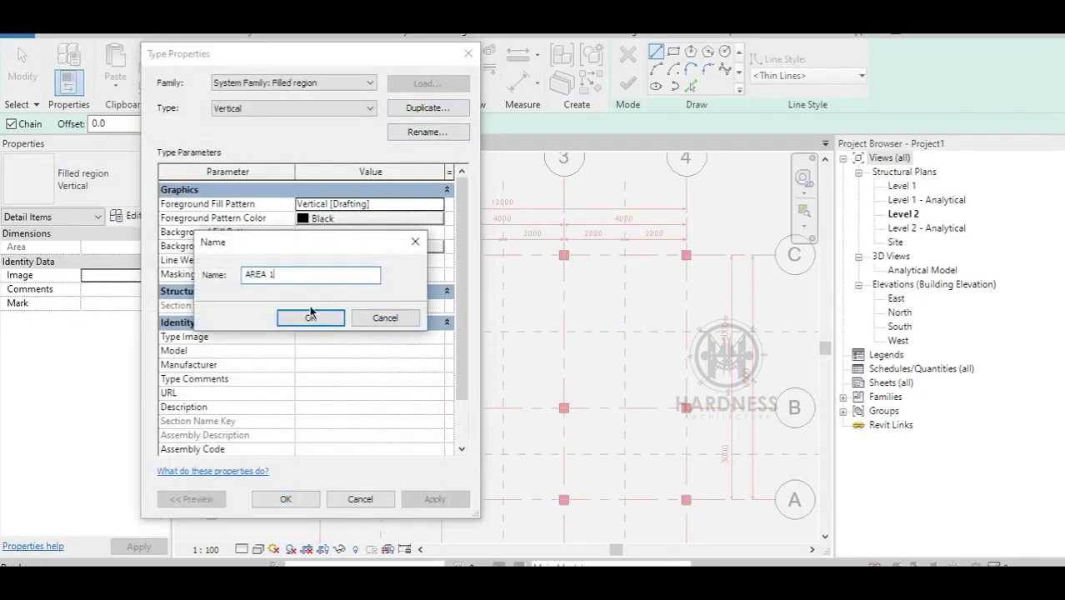
left_click(310, 314)
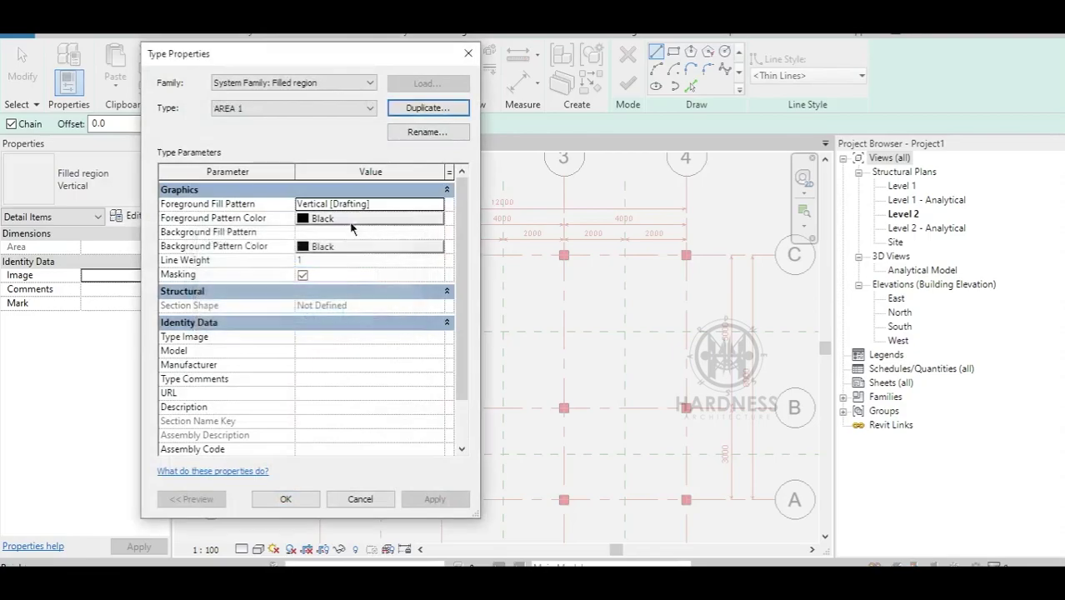
Step: Set the AREA 1 foreground fill pattern to Diagonal down 1.5mm
left_click(438, 204)
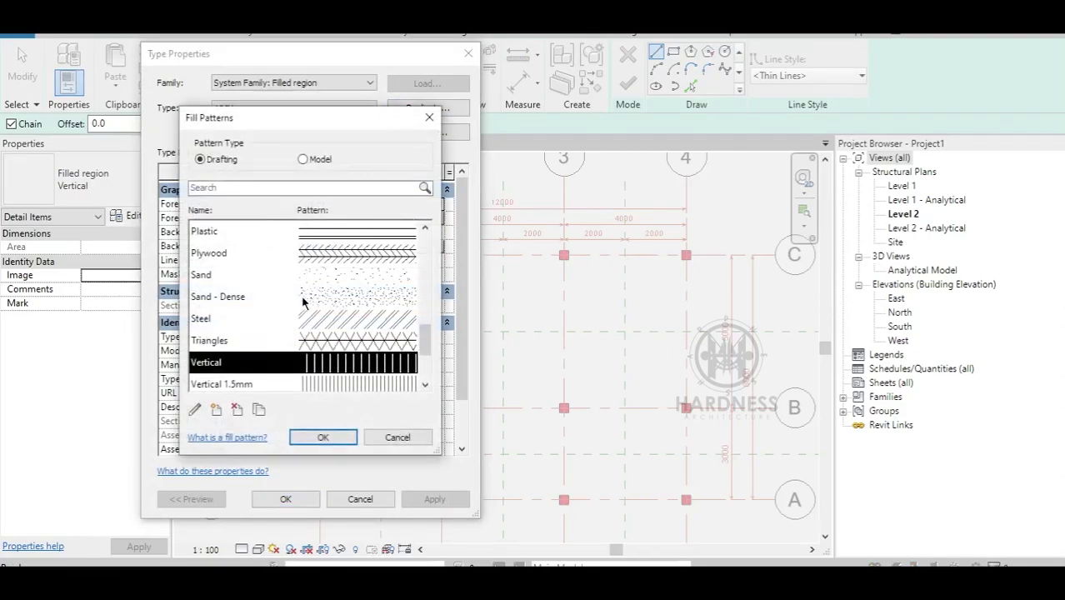
scroll(309, 302, "down", 2)
scroll(325, 298, "up", 8)
scroll(326, 298, "down", 2)
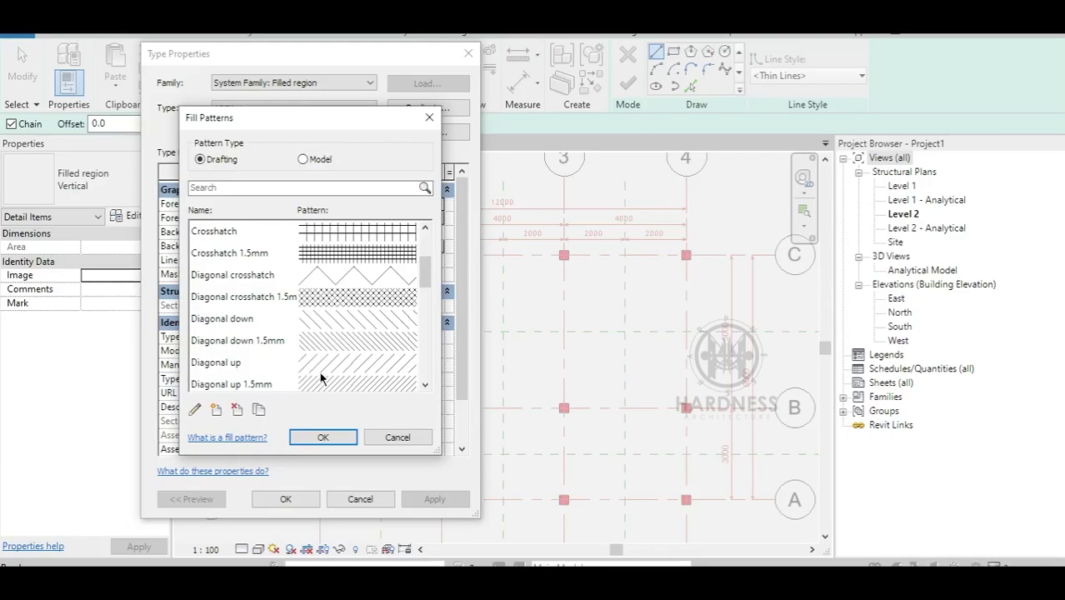
scroll(353, 311, "down", 2)
left_click(332, 258)
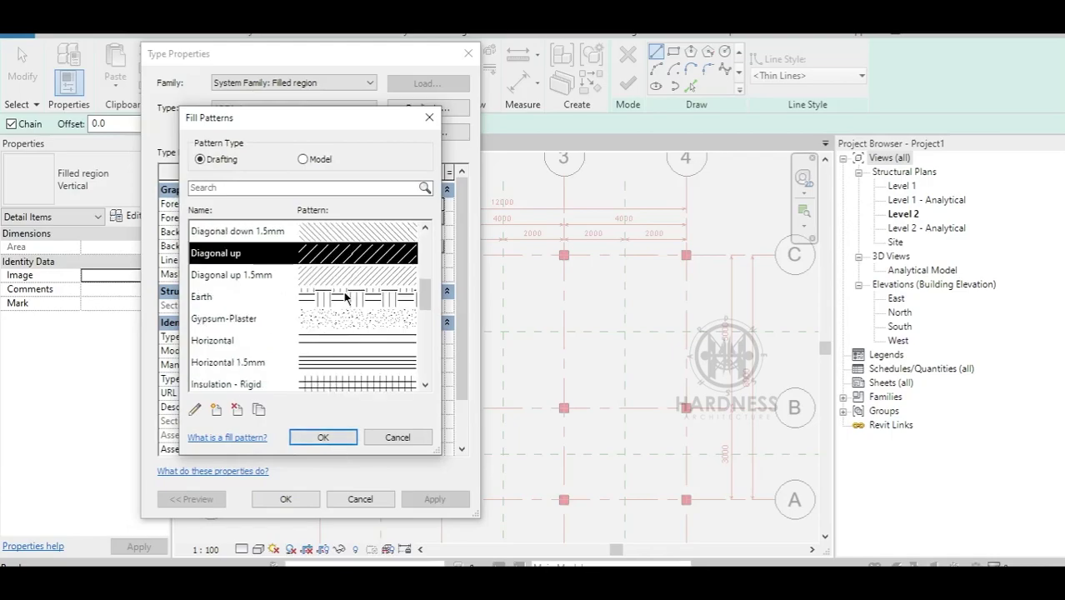
scroll(345, 297, "up", 2)
left_click(281, 345)
left_click(323, 438)
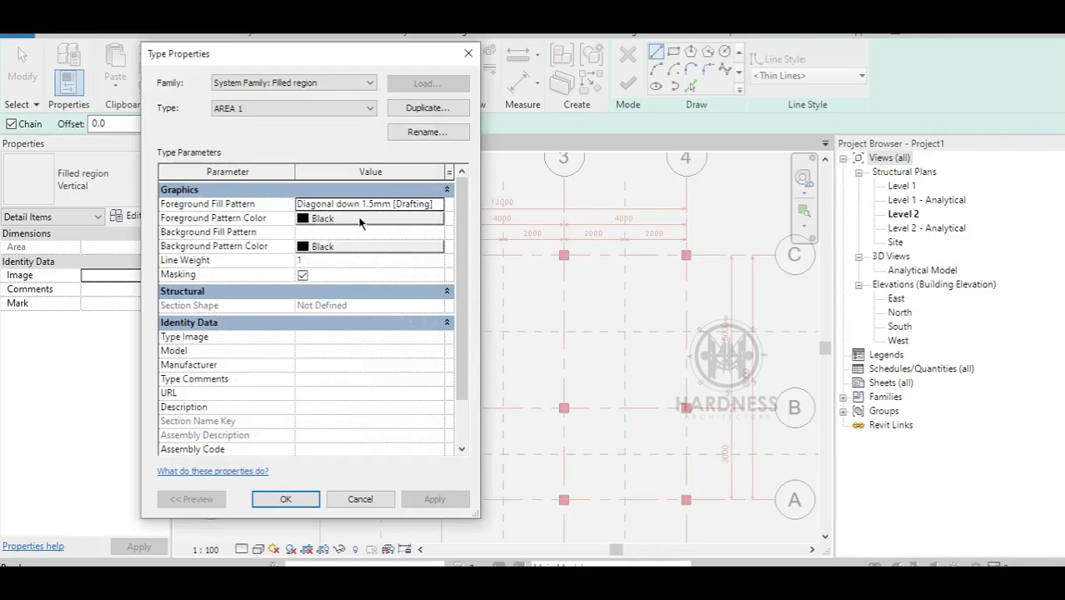
Step: Colour the hatch blue RGB 000-128-192 and save the AREA 1 type
left_click(377, 217)
left_click(356, 416)
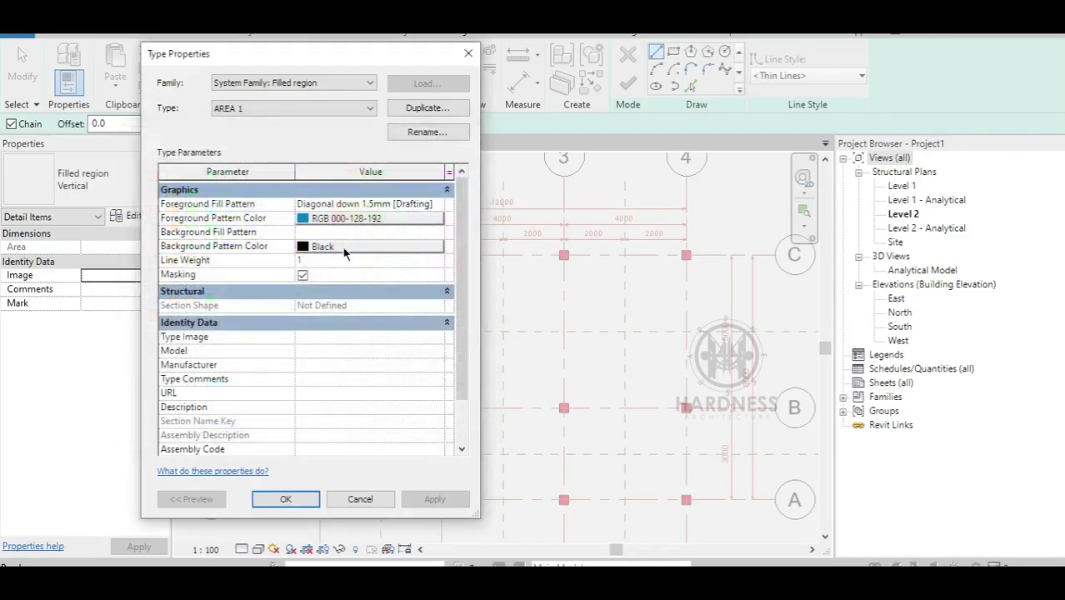
left_click(286, 499)
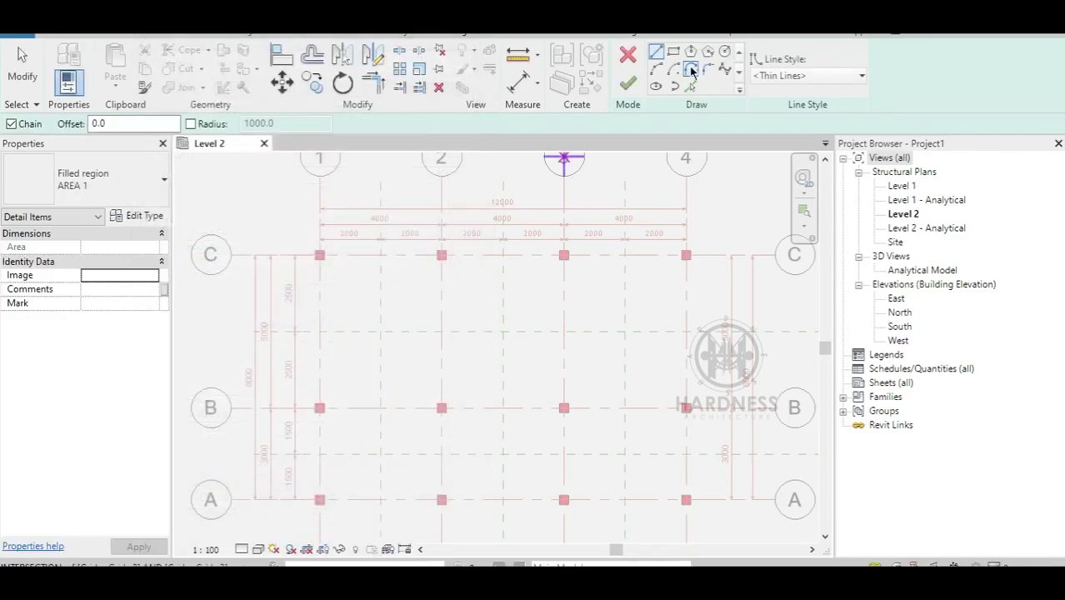
Step: Sketch an AREA 1 rectangle starting at grid C/1 and finish the first hatched region
scroll(374, 228, "up", 3)
left_click(278, 274)
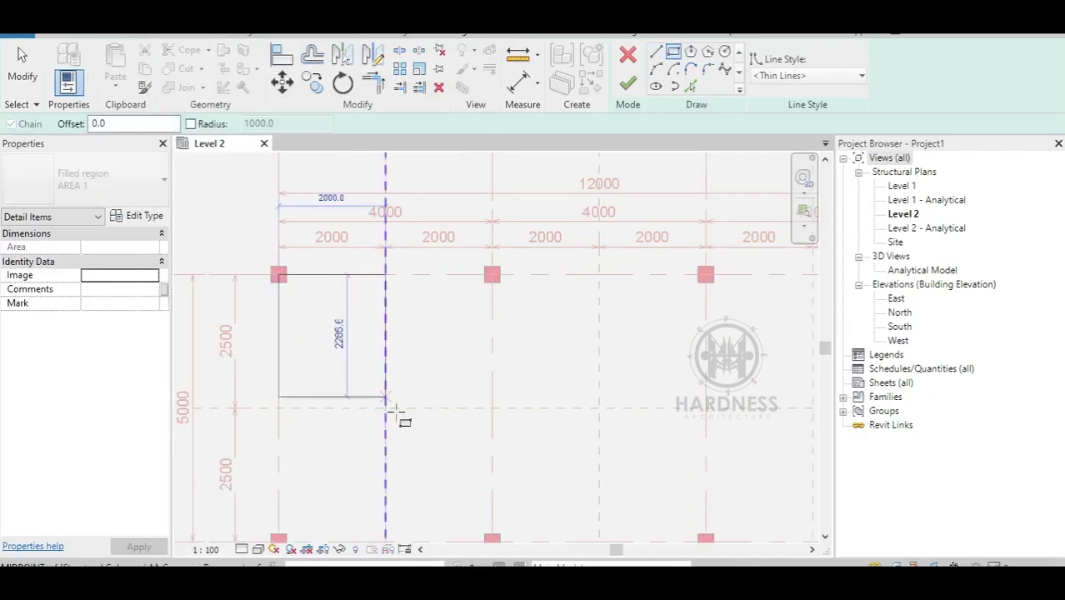
left_click(385, 408)
left_click(627, 83)
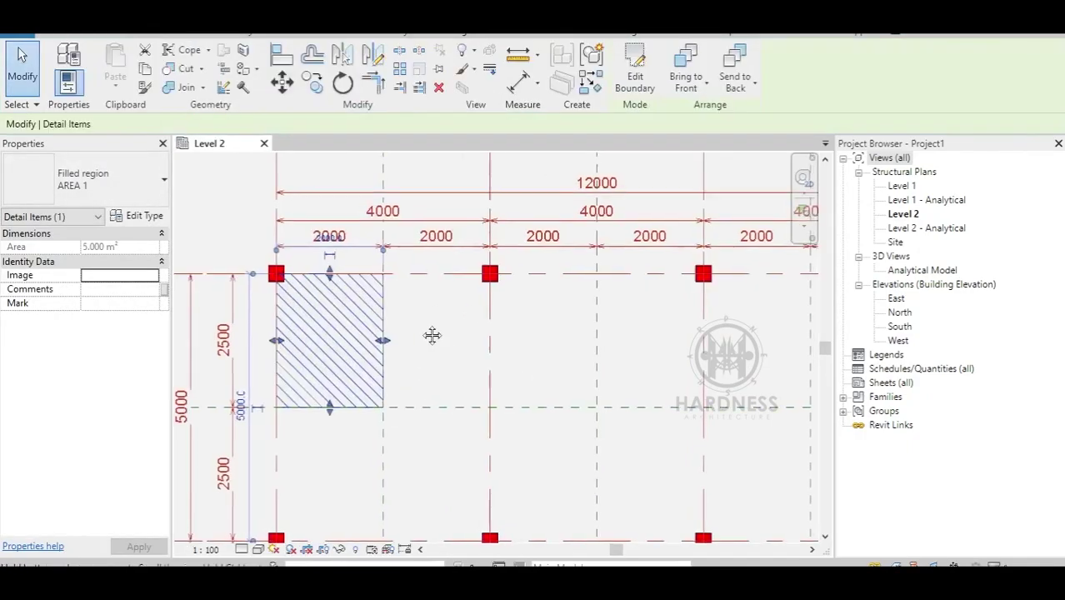
Step: Add a second AREA 1 rectangular region over the next bay on grid C
middle_click_drag(433, 334, 373, 302)
key("Escape")
left_click(292, 305)
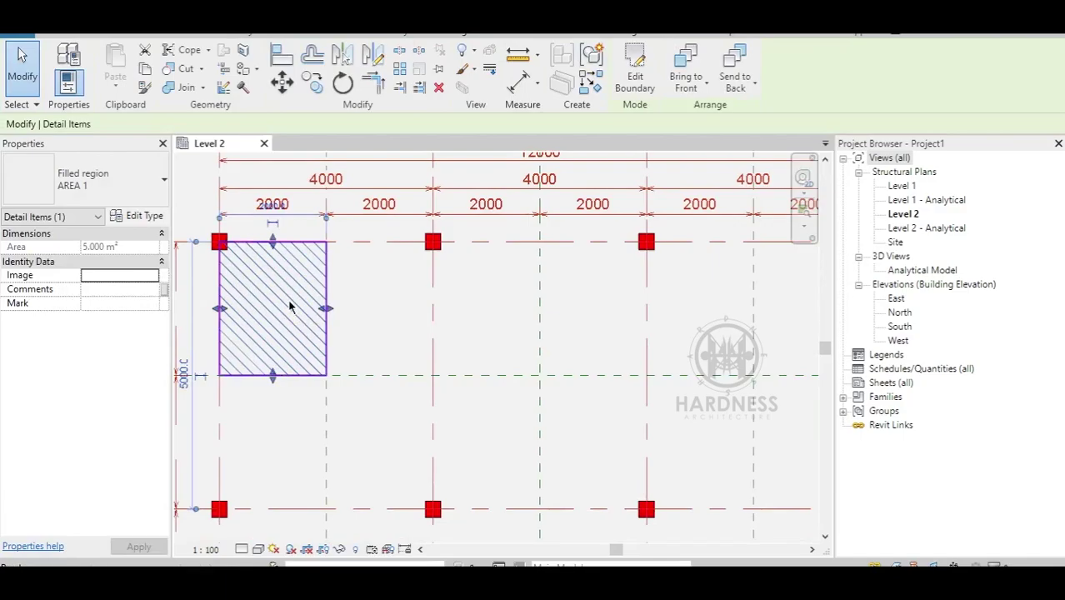
double_click(292, 305)
left_click(673, 53)
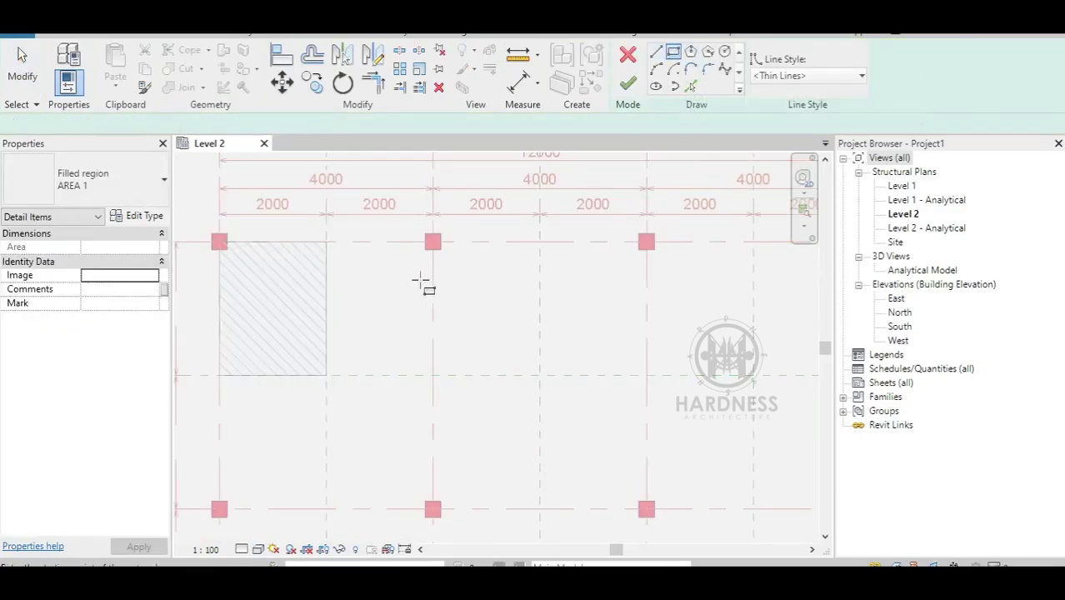
mouse_move(421, 280)
middle_mouse_down()
mouse_move(434, 290)
mouse_move(420, 250)
middle_mouse_up()
left_click(421, 250)
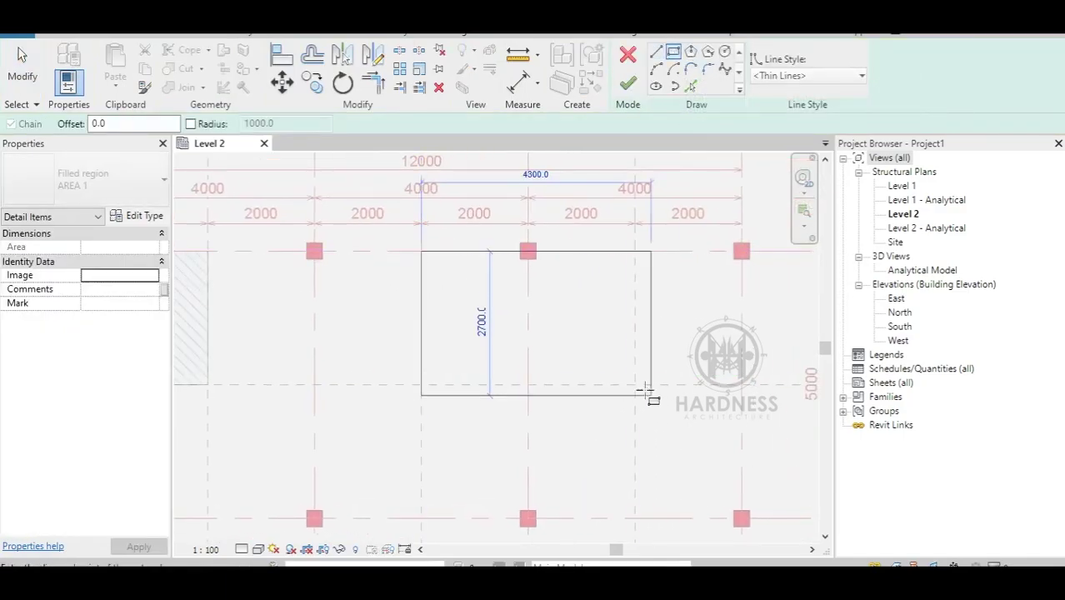
left_click(634, 383)
left_click(627, 83)
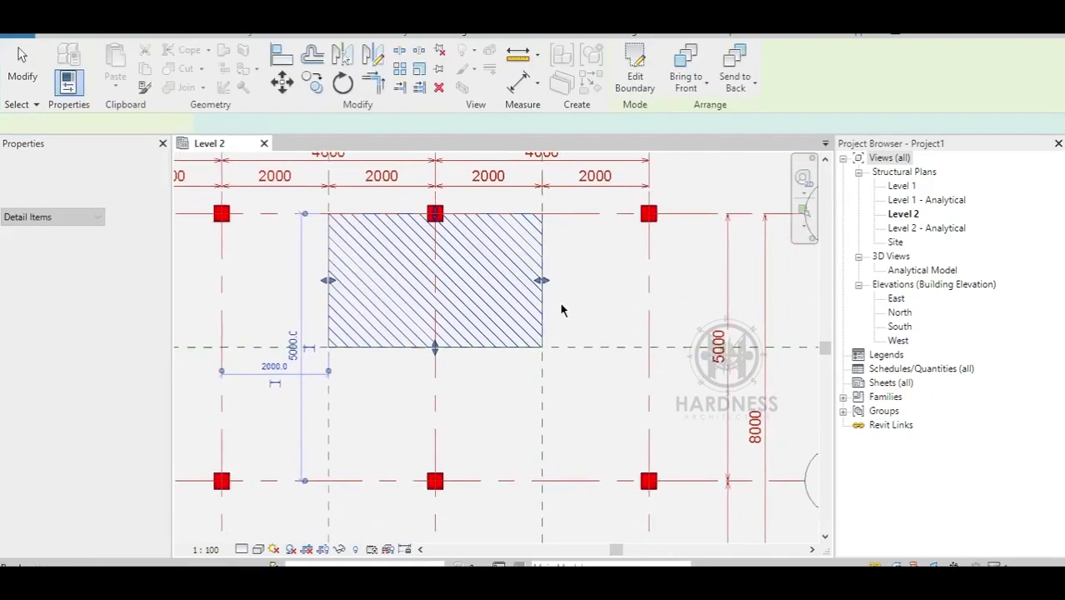
Step: Add an 8 m² AREA 1 hatched region around grid B/4
key("Escape")
left_click(491, 298)
scroll(491, 298, "down", 2)
double_click(490, 298)
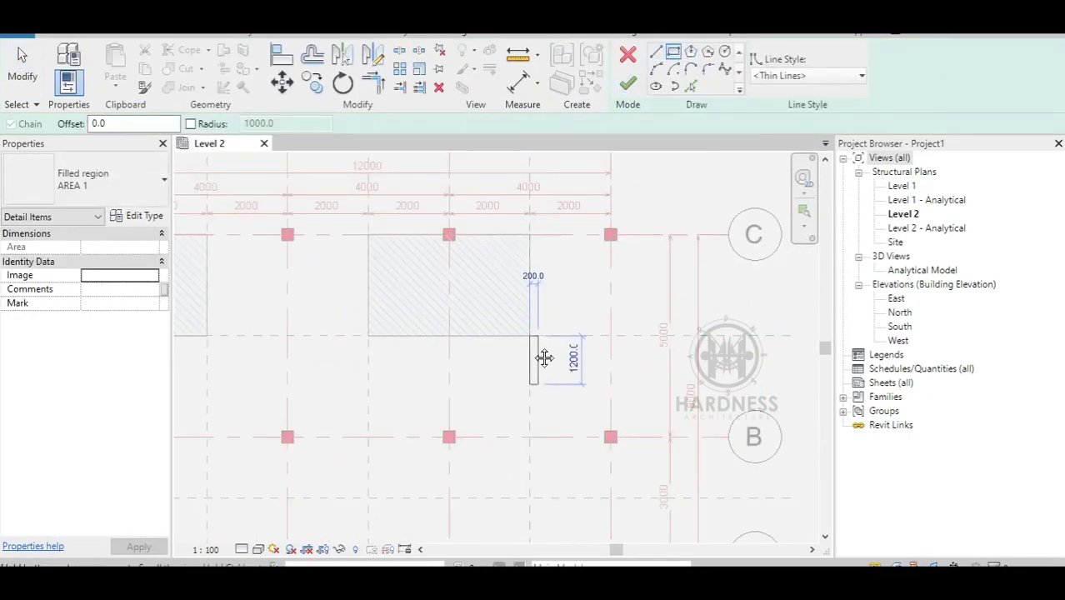
left_click(597, 434)
left_click(629, 85)
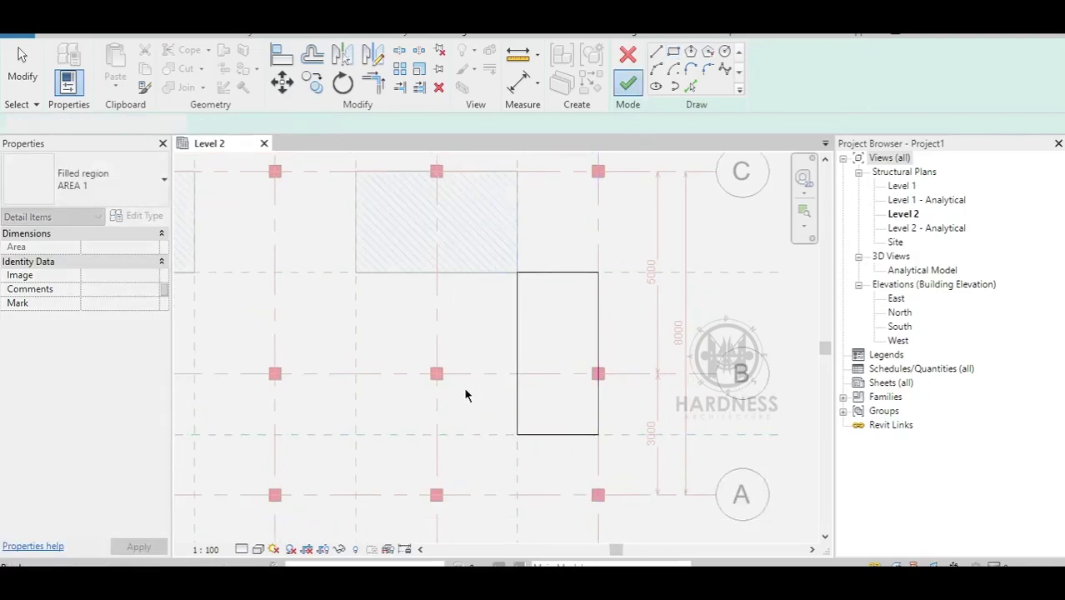
left_click(572, 381)
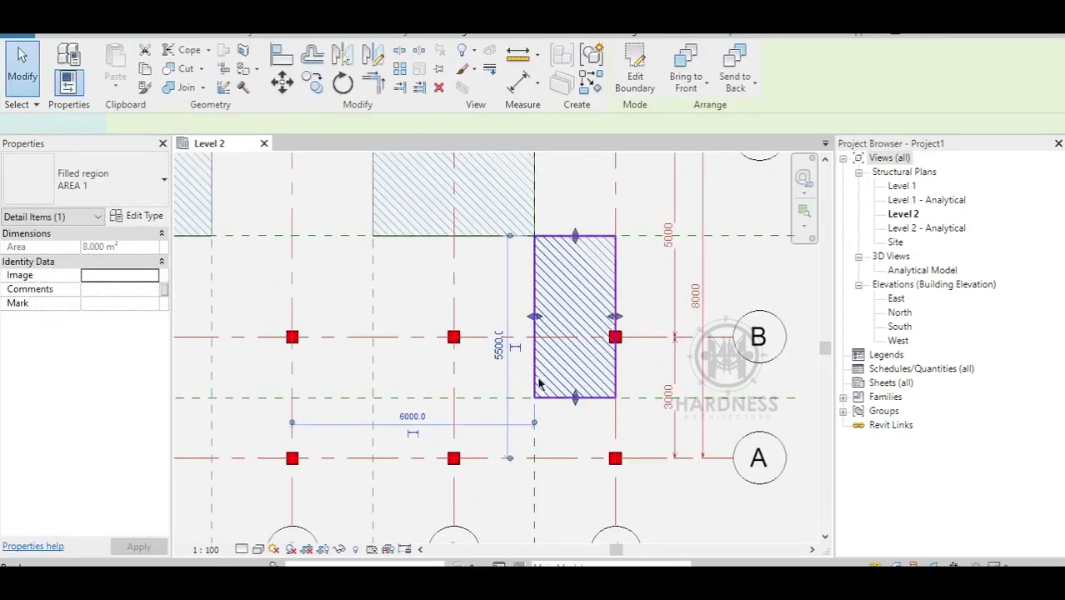
Step: Add an AREA 1 region between grids 2 and 3, reaching grid A
left_click(635, 79)
left_click(373, 397)
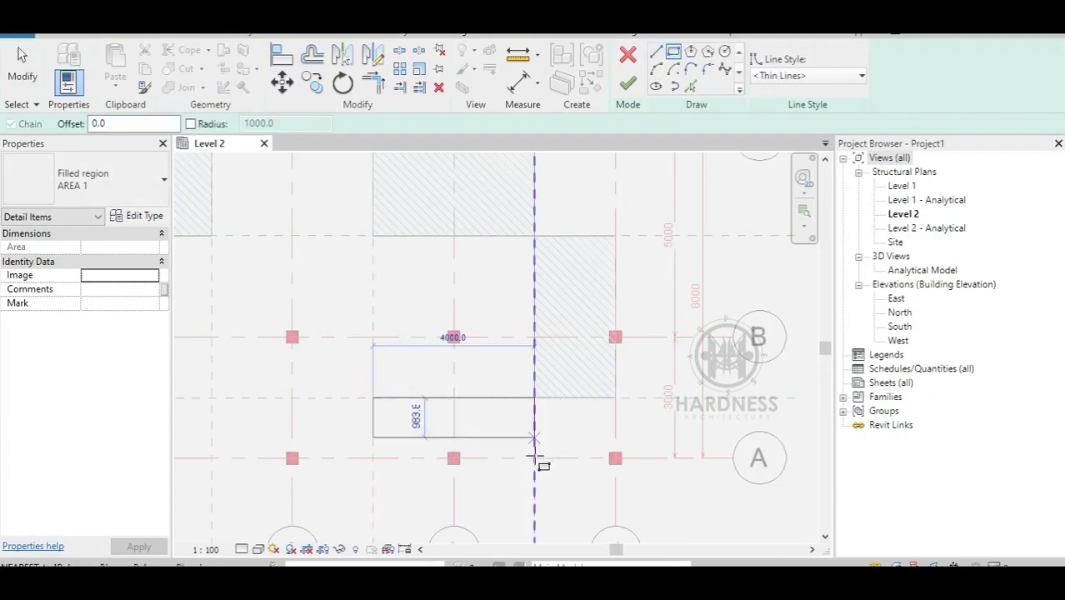
left_click(534, 458)
left_click(631, 87)
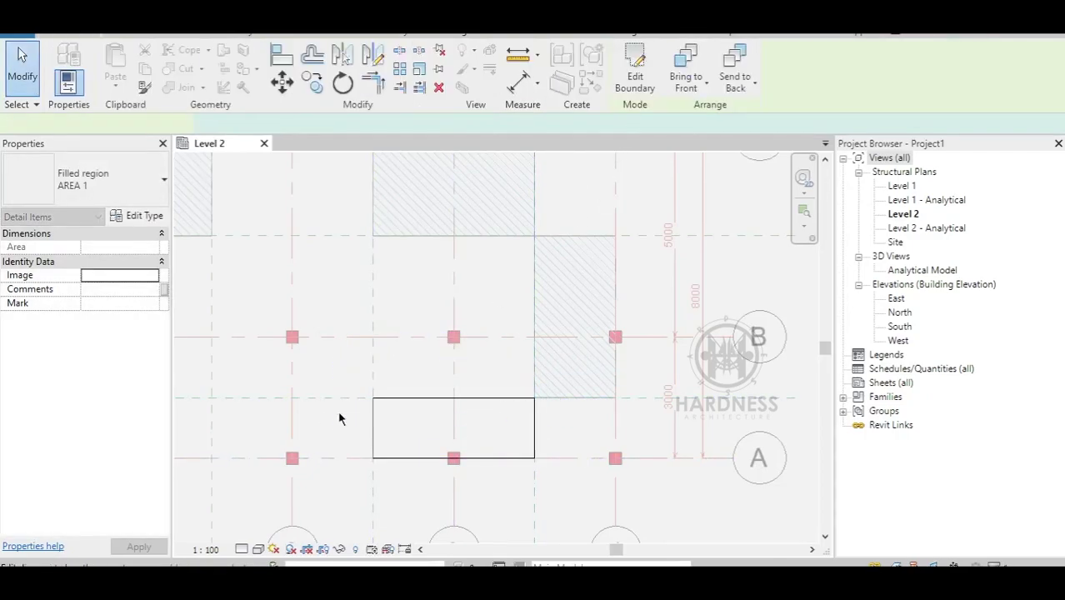
Step: Start a rectangle near grid A/1, then delete the sketched boundary
middle_click_drag(340, 416, 500, 394)
left_click(521, 445)
left_click(546, 410)
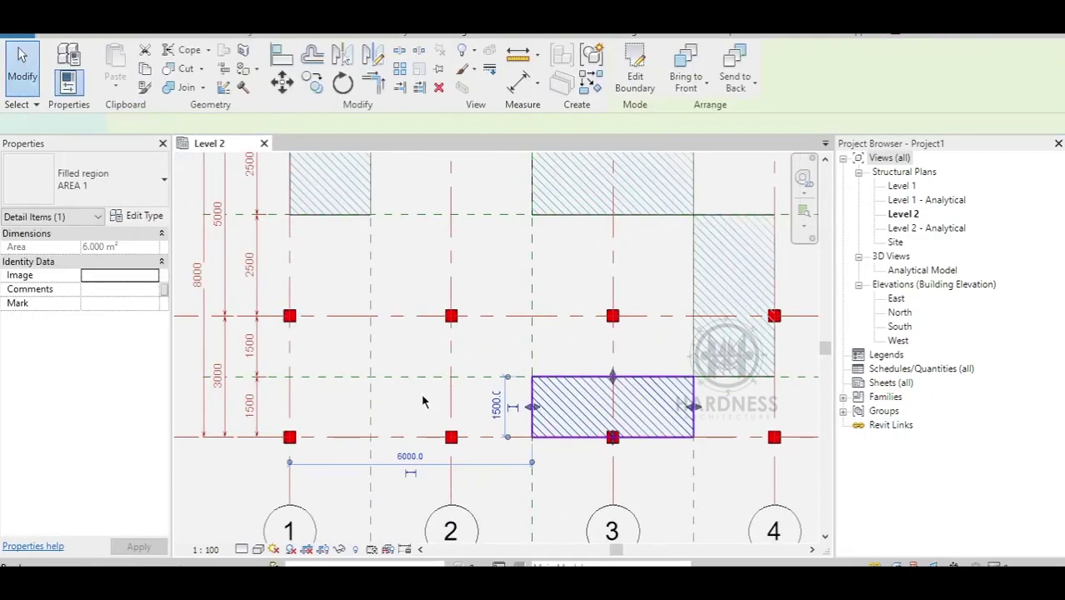
left_click(634, 67)
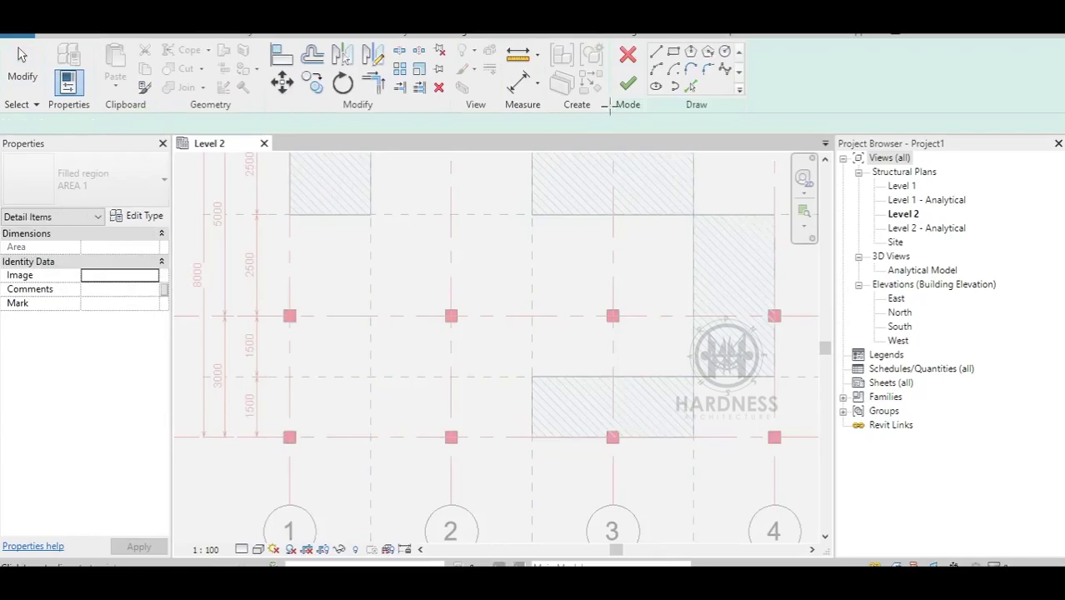
left_click(292, 377)
left_click(372, 437)
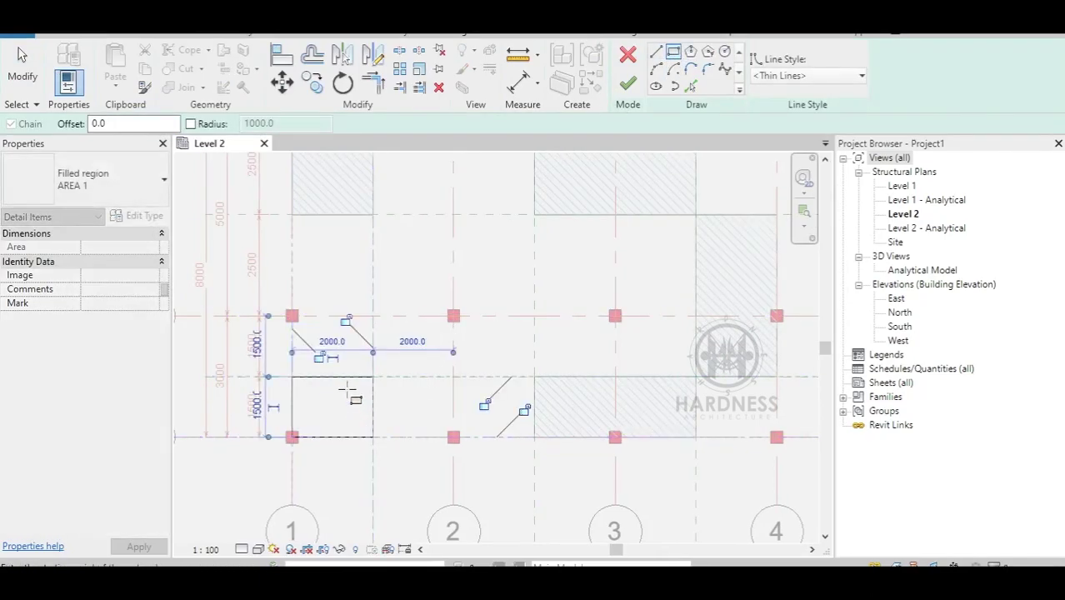
middle_click_drag(360, 402, 391, 436)
scroll(433, 390, "down", 2)
middle_click_drag(410, 379, 386, 377)
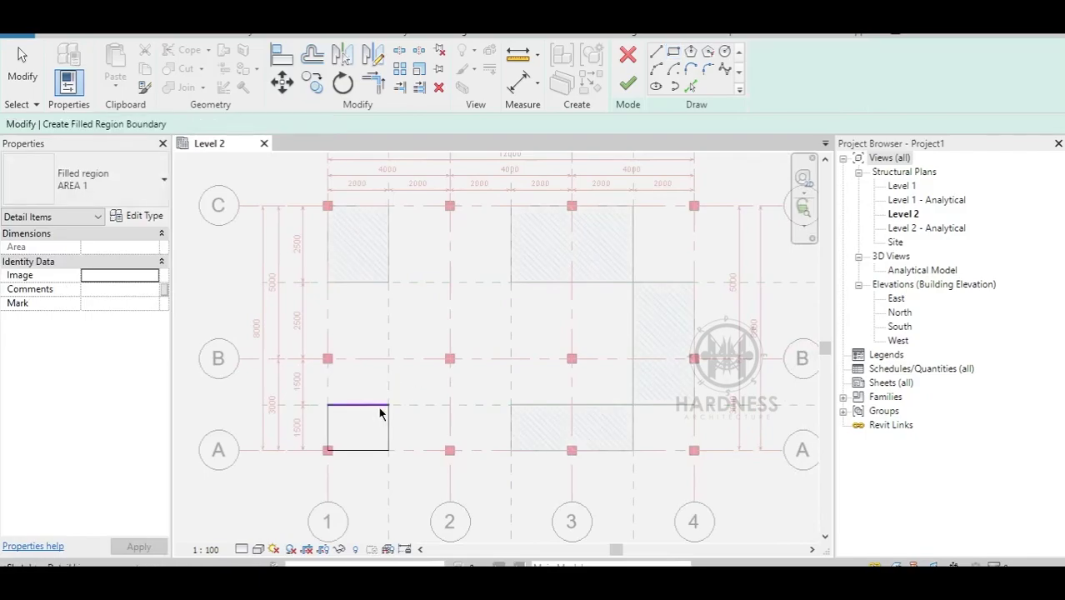
key("Delete")
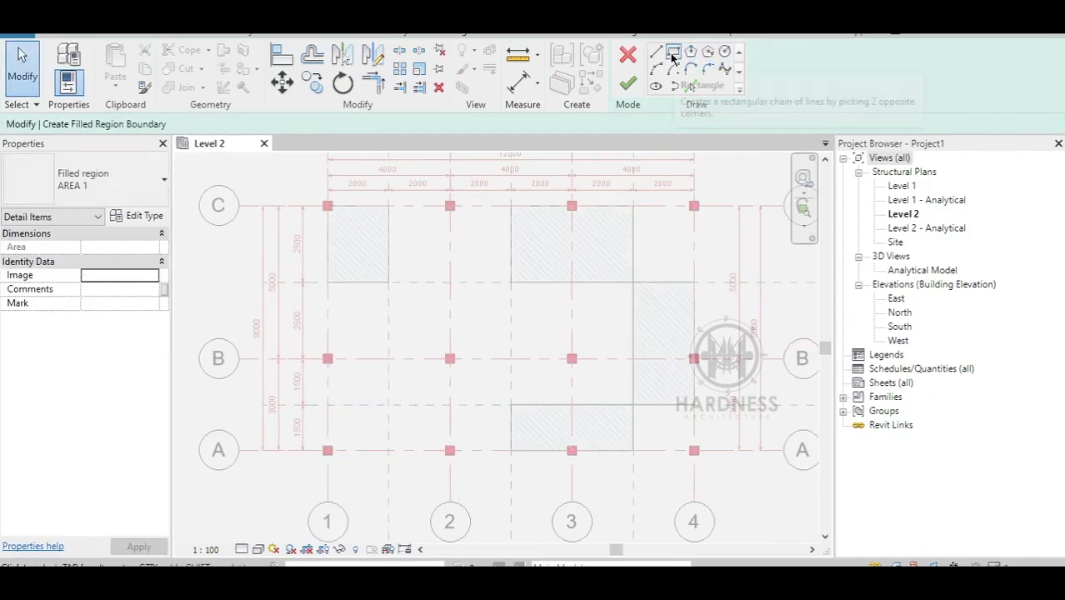
Step: Add the square AREA 1 region around grid B/2 and check its area
scroll(392, 326, "up", 1)
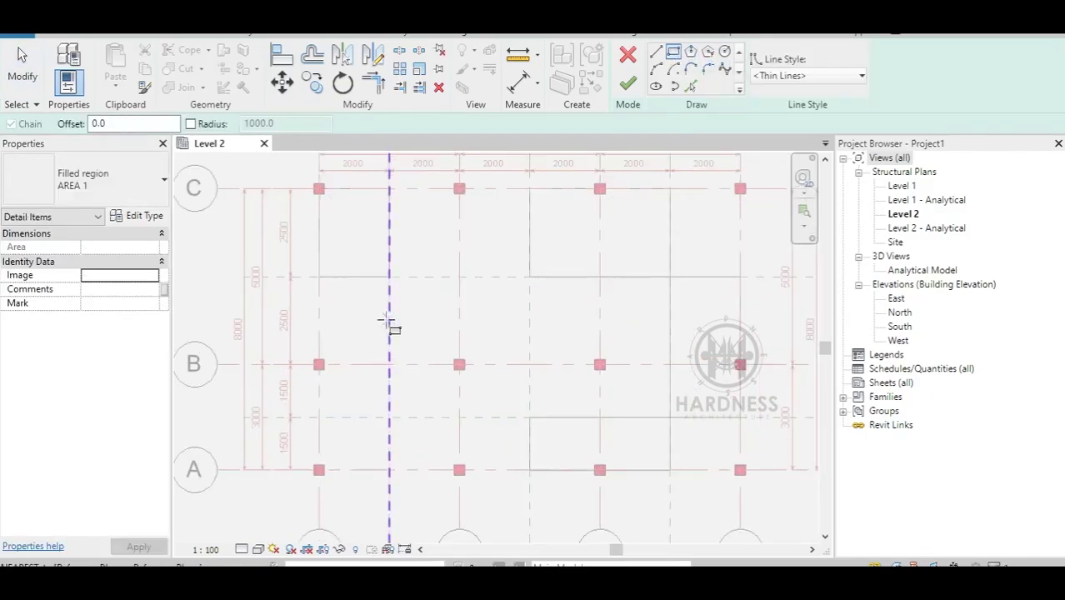
middle_click_drag(409, 317, 369, 340)
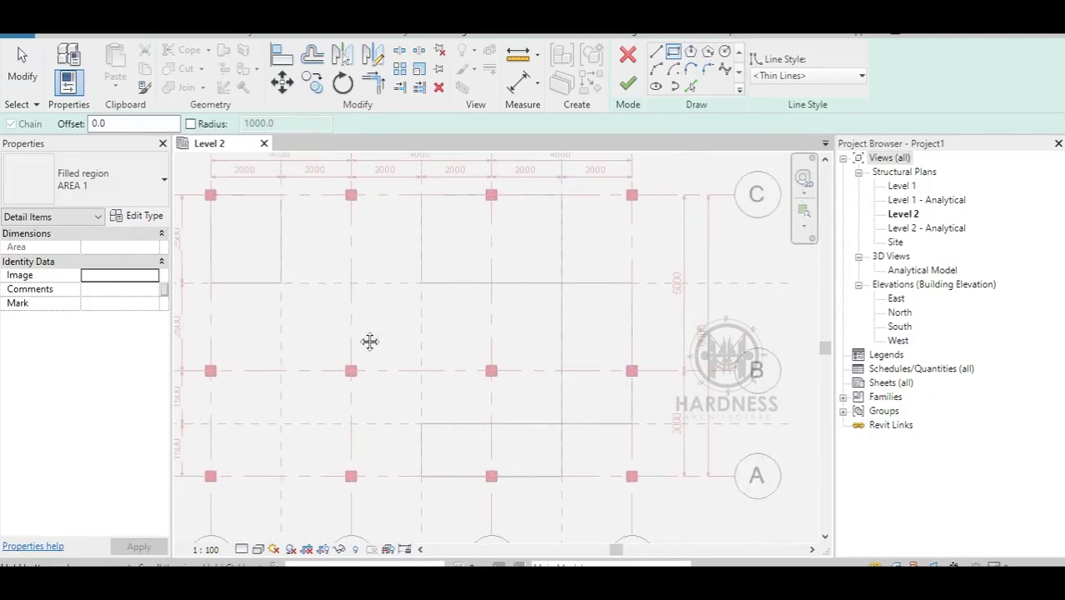
left_click(422, 284)
left_click(280, 424)
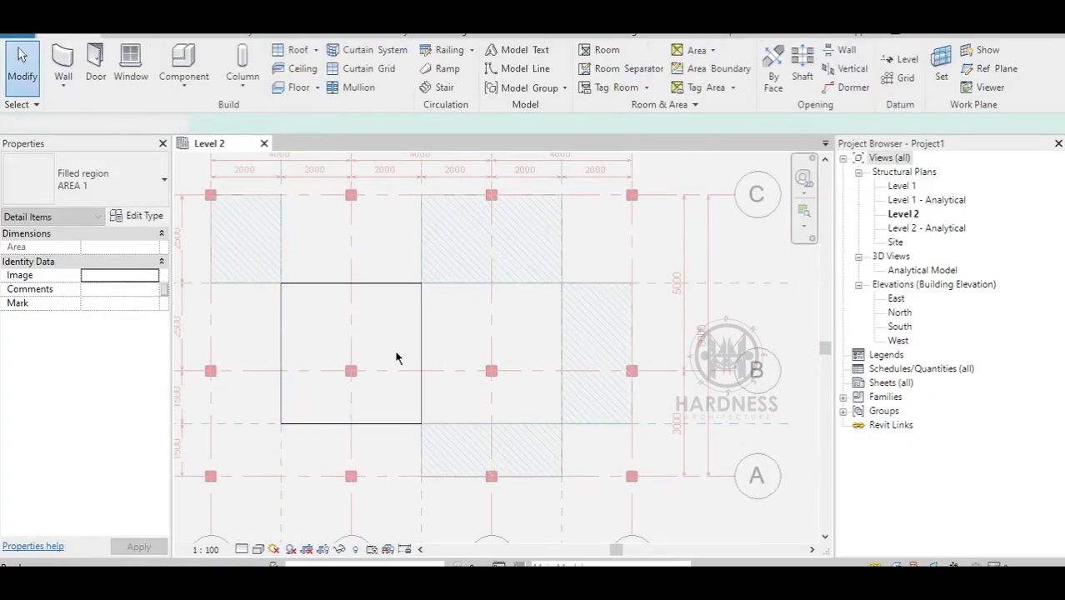
left_click(419, 364)
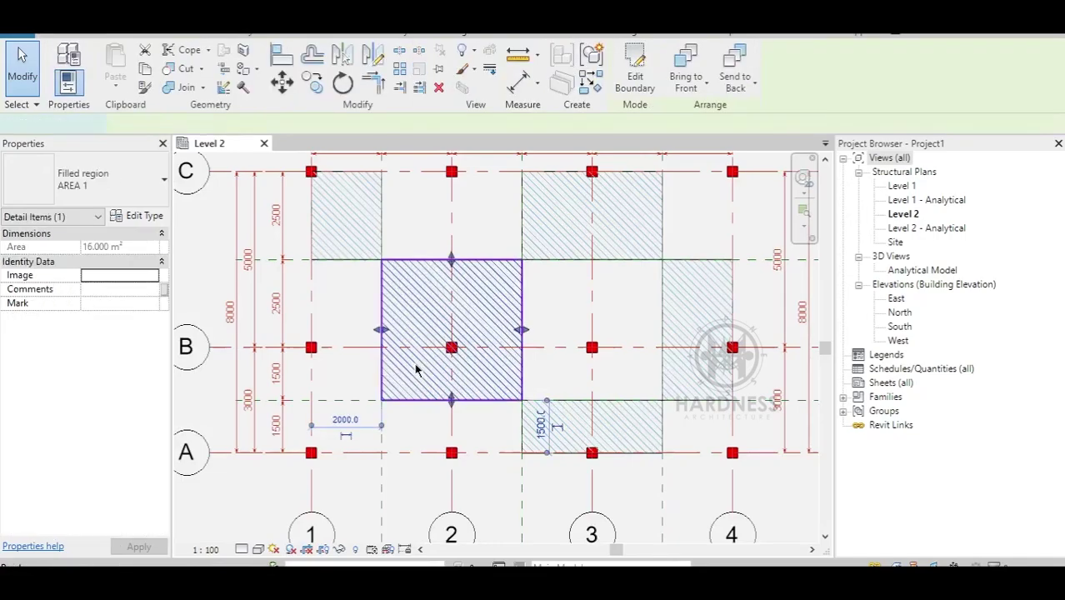
Step: Add an AREA 1 rectangular region over the corner bay at grid A/1
left_click(635, 68)
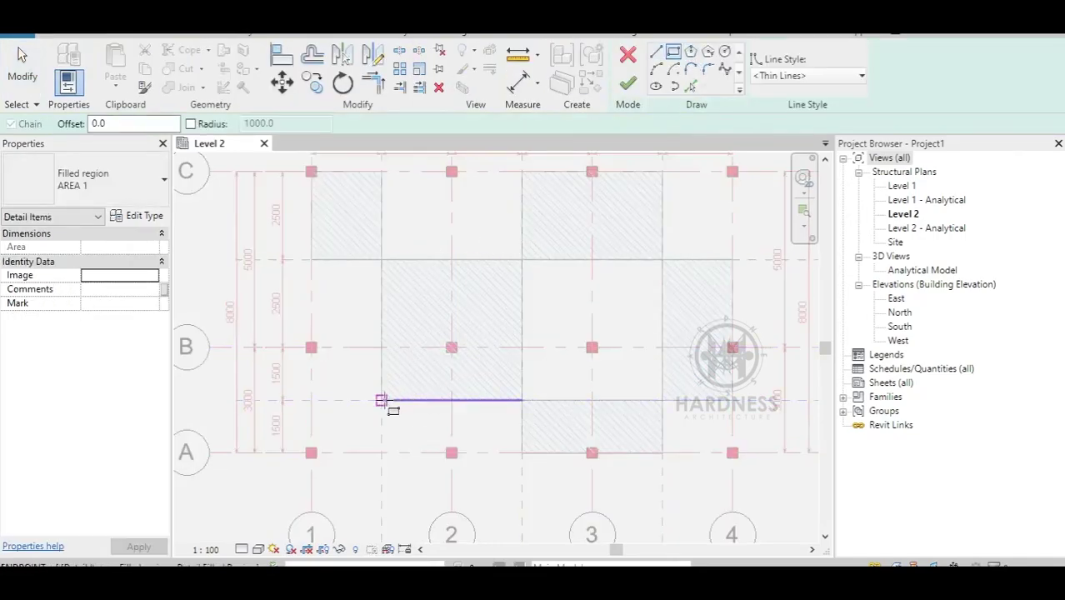
left_click(311, 452)
left_click(627, 83)
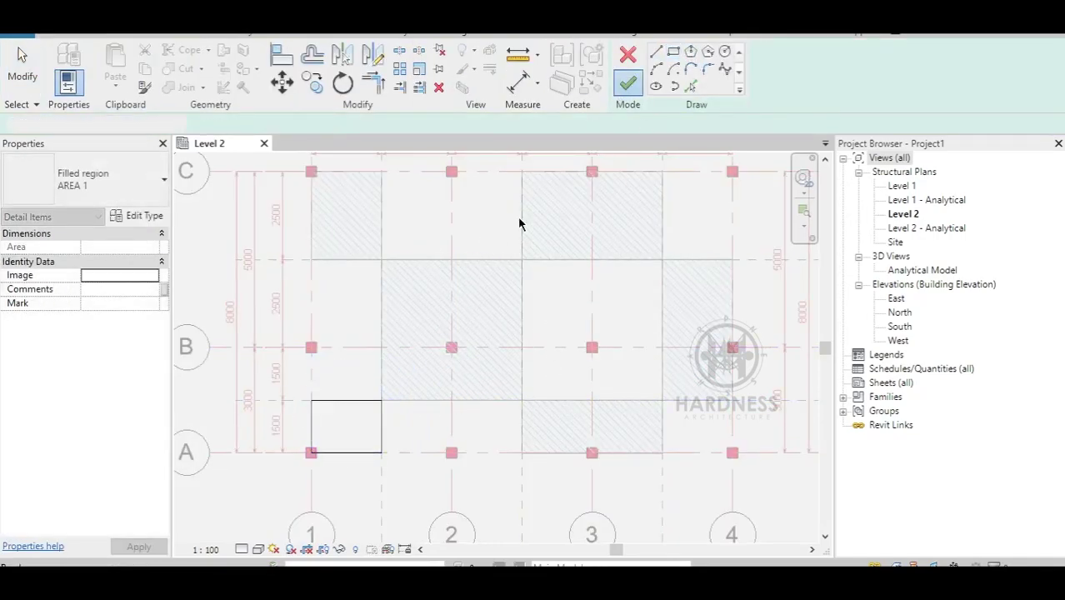
left_click(404, 444)
scroll(403, 433, "down", 2)
scroll(398, 282, "up", 3)
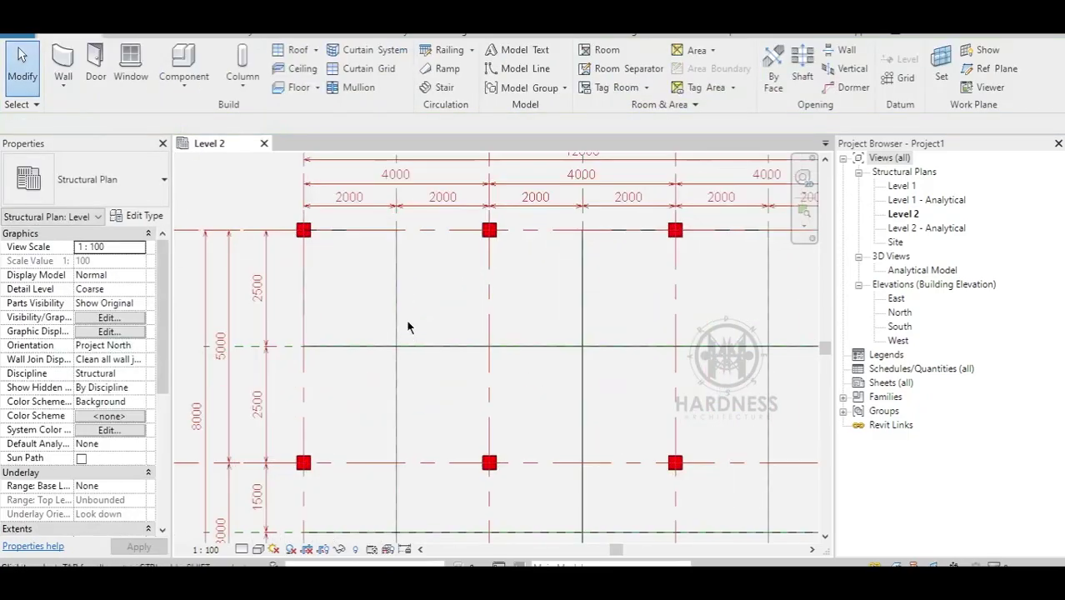
Step: Duplicate the filled region type as AREA 2 with a red 203-066-027 foreground pattern
left_click(368, 276)
double_click(368, 276)
left_click(138, 215)
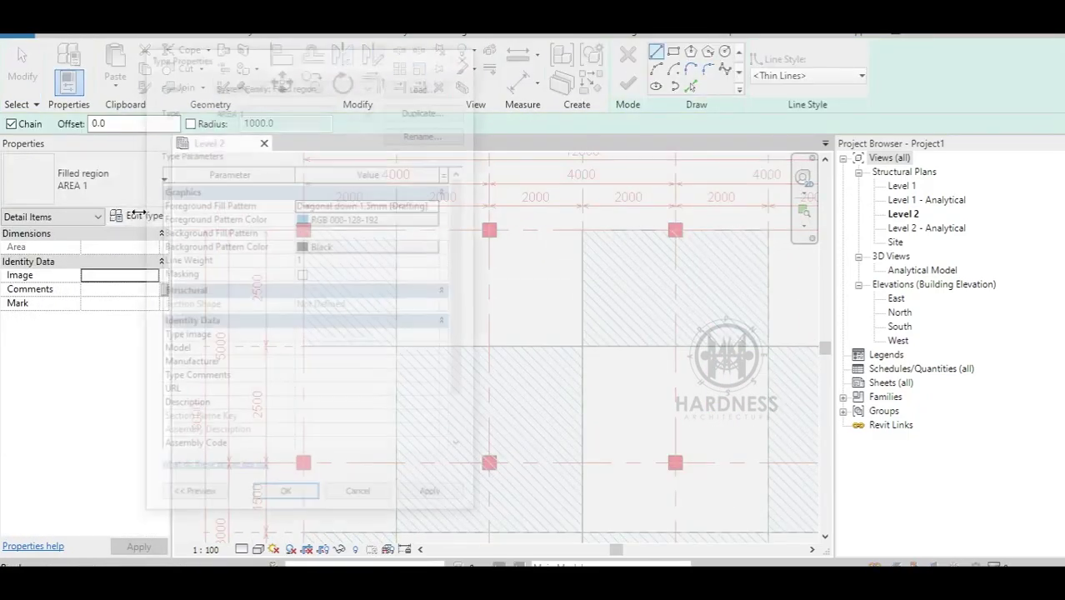
left_click(427, 108)
left_click(309, 318)
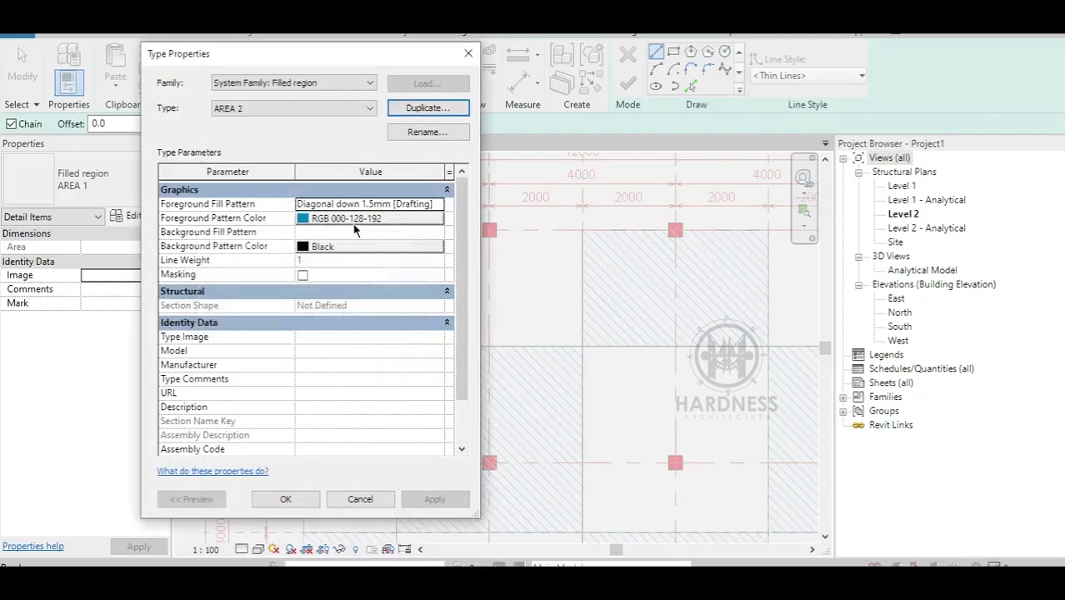
left_click(345, 217)
left_click(371, 421)
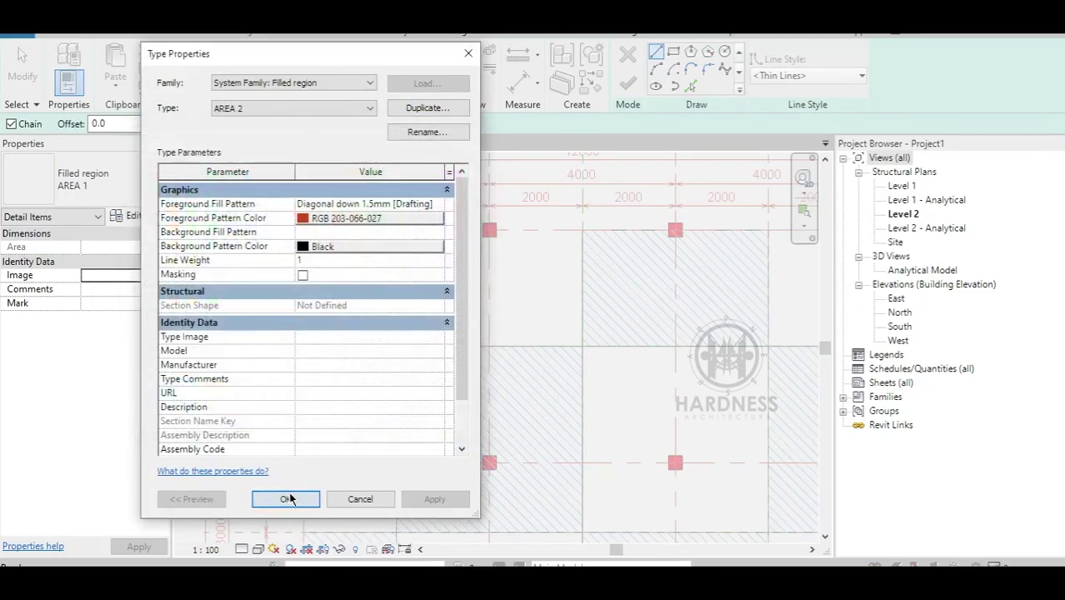
left_click(285, 498)
Step: Fill the top middle and top-right bays with AREA 2 regions
left_click(409, 230)
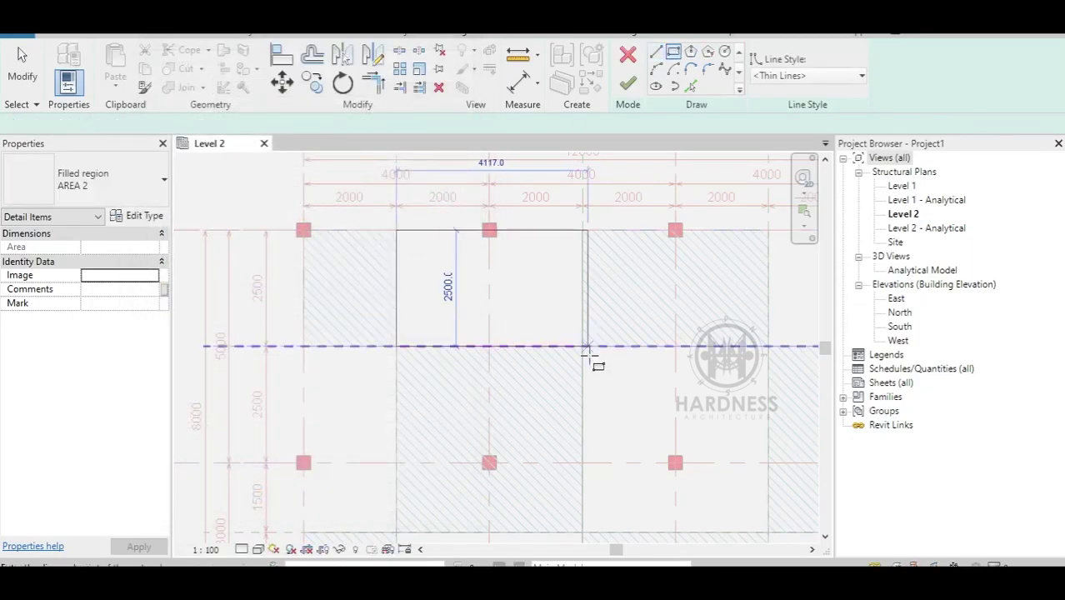
left_click(582, 345)
left_click(627, 83)
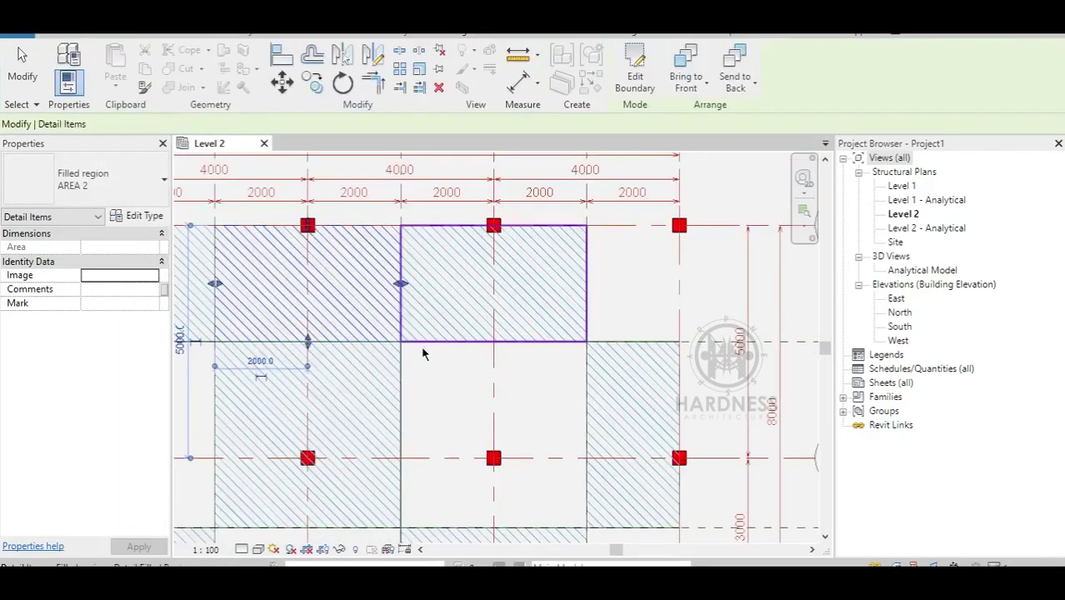
left_click(423, 352)
left_click(361, 315)
left_click(577, 79)
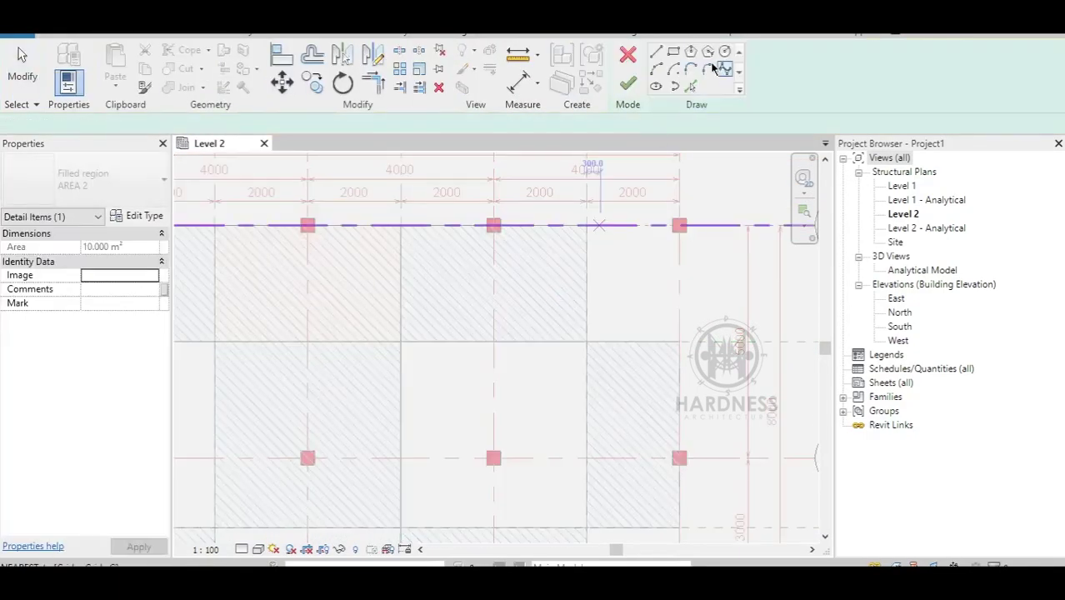
left_click(673, 51)
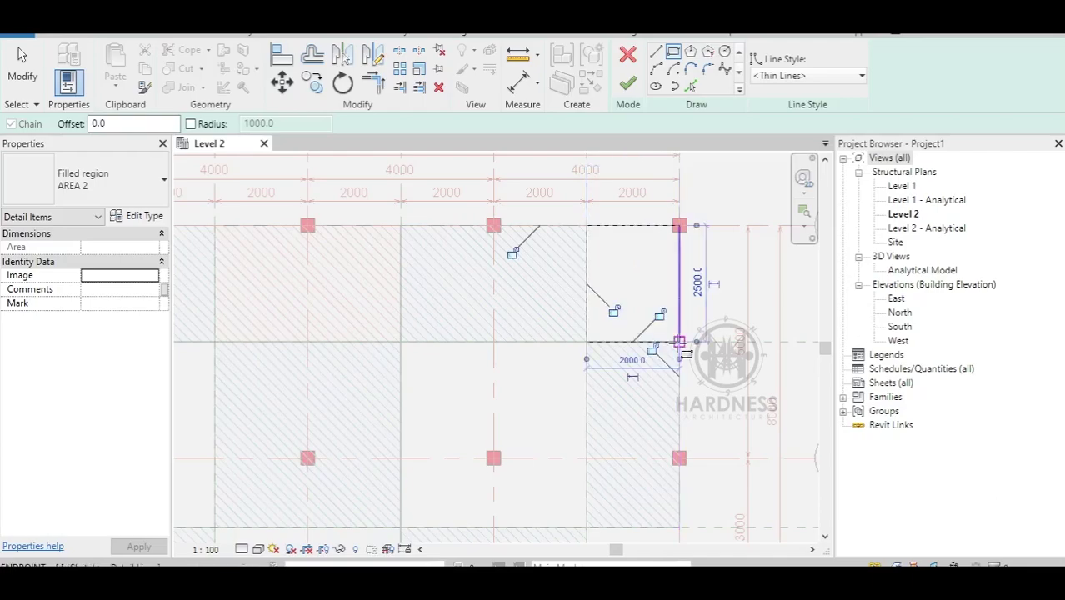
left_click(627, 84)
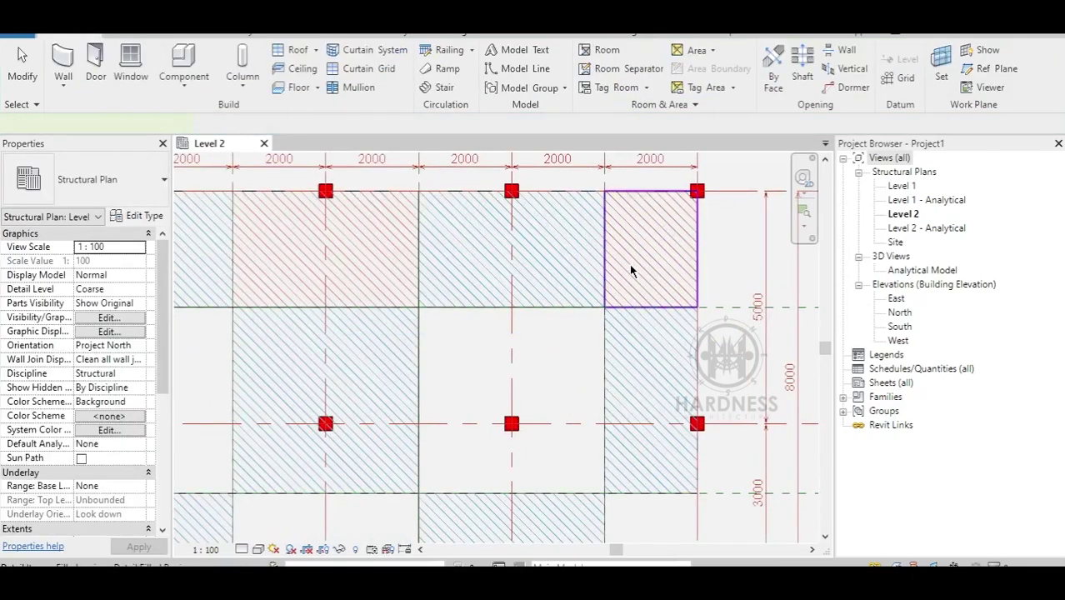
left_click(629, 264)
Step: Fill the centre bay with an AREA 2 region
double_click(623, 290)
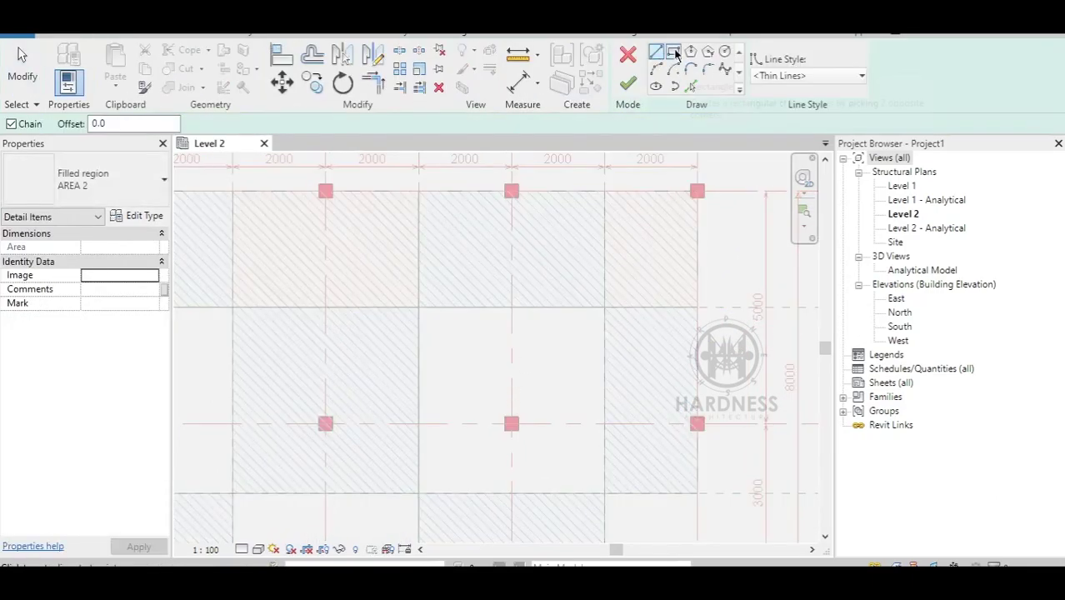
middle_click_drag(537, 295, 536, 287)
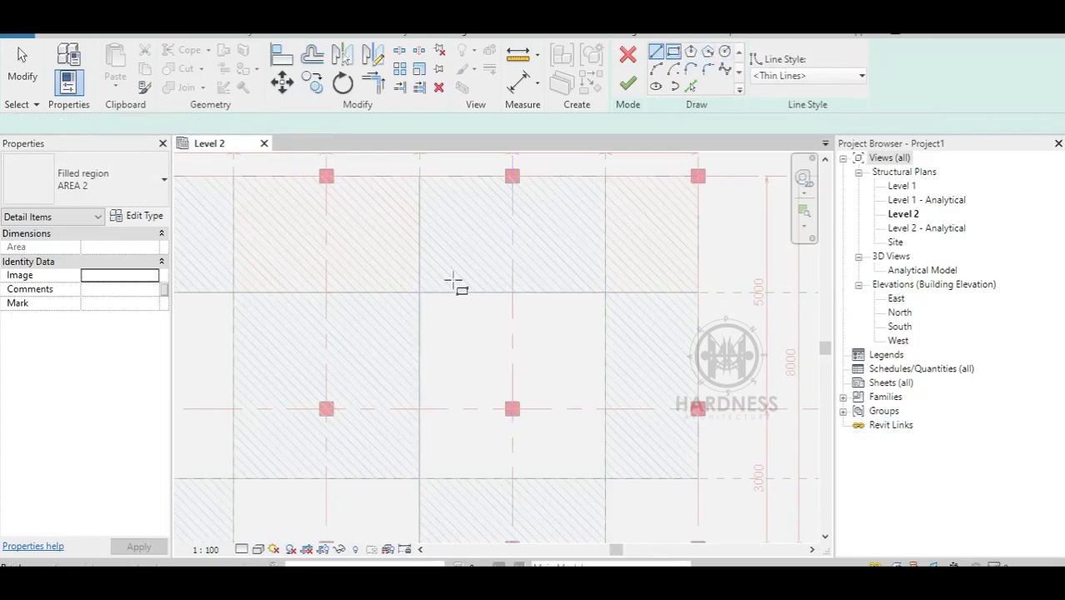
left_click(419, 292)
left_click(605, 477)
middle_click_drag(582, 463, 599, 359)
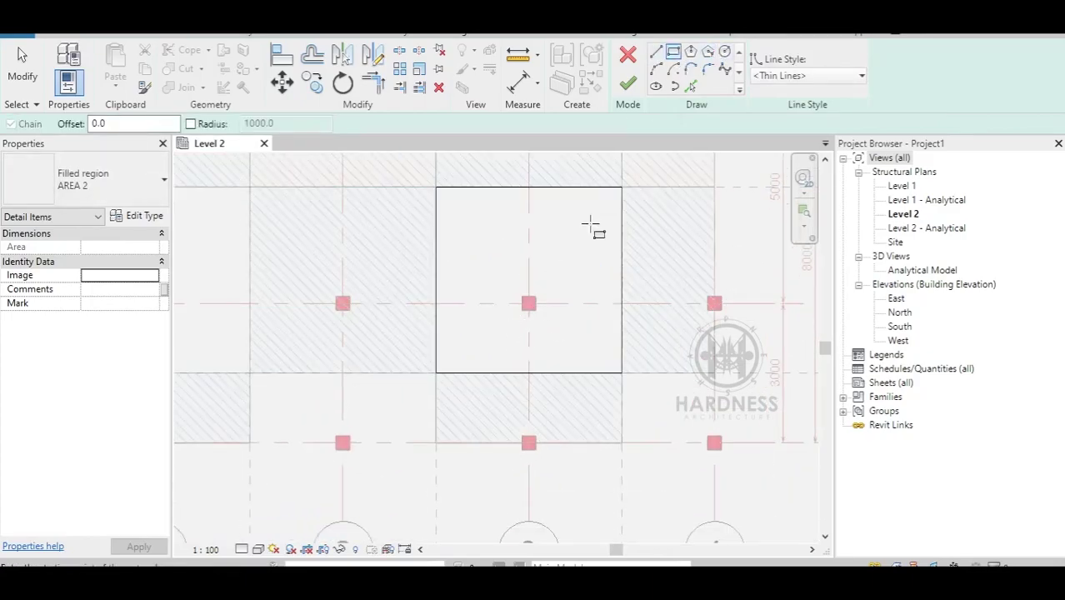
left_click(627, 86)
middle_click_drag(500, 347, 507, 321)
left_click(509, 317)
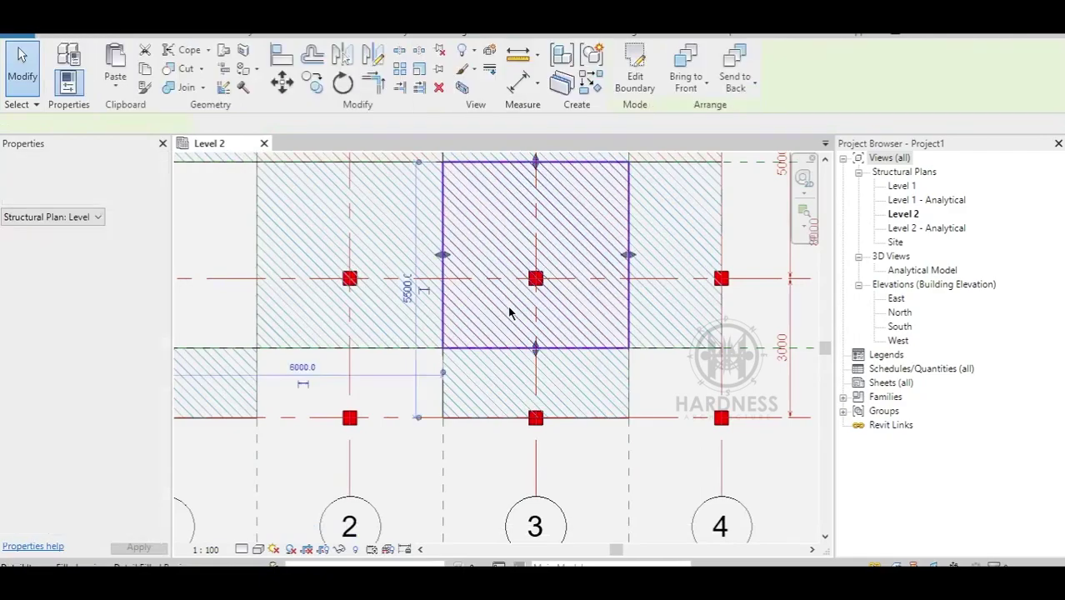
Step: Fill the small bay by grid A/4 and the bottom bay by grid A/2 with AREA 2
left_click(634, 71)
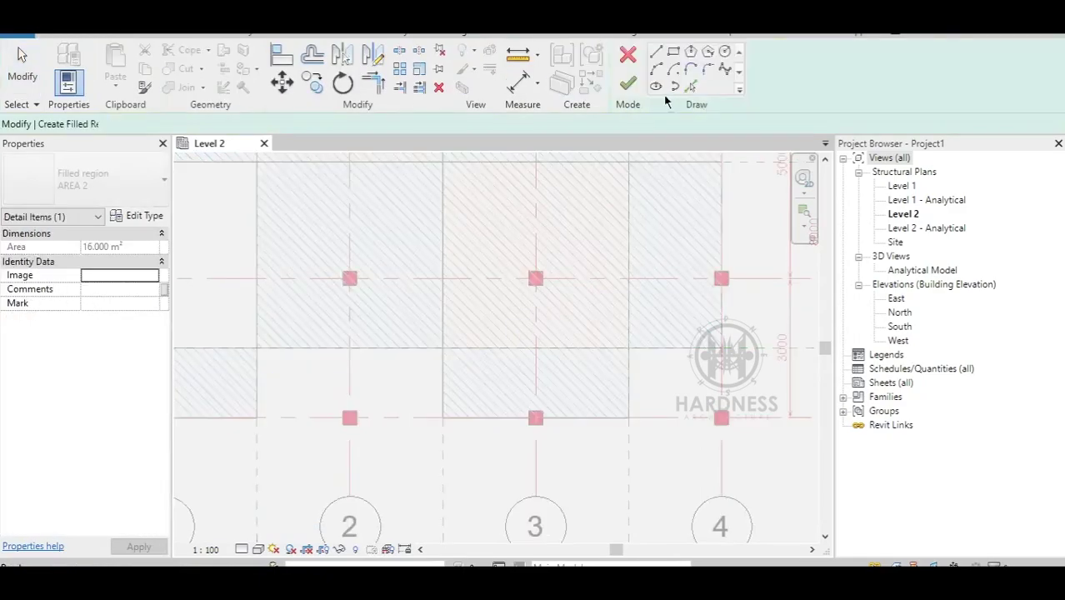
left_click(629, 347)
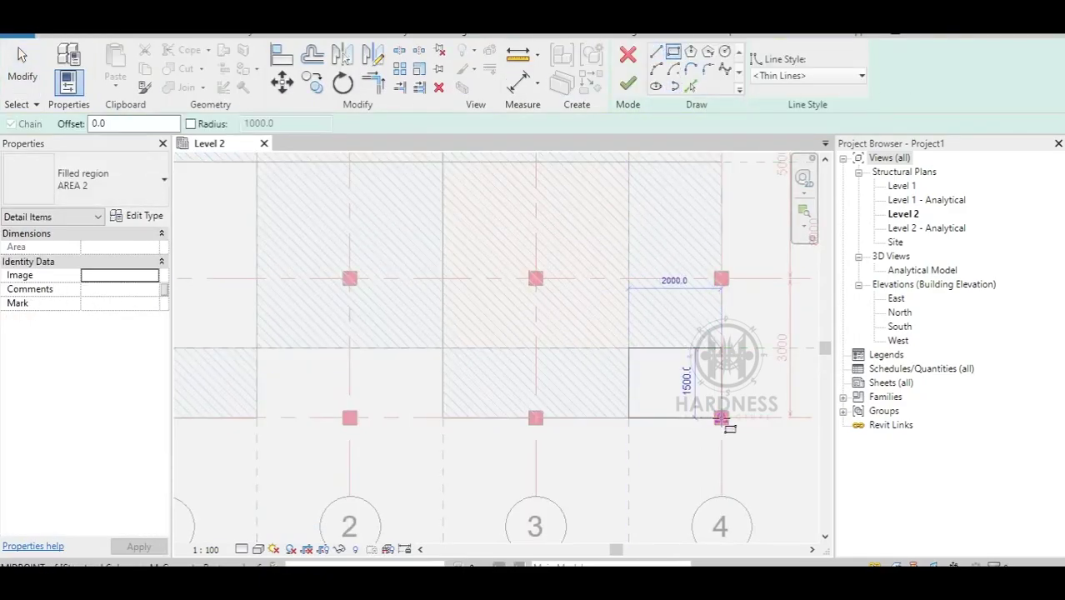
left_click(722, 417)
left_click(627, 83)
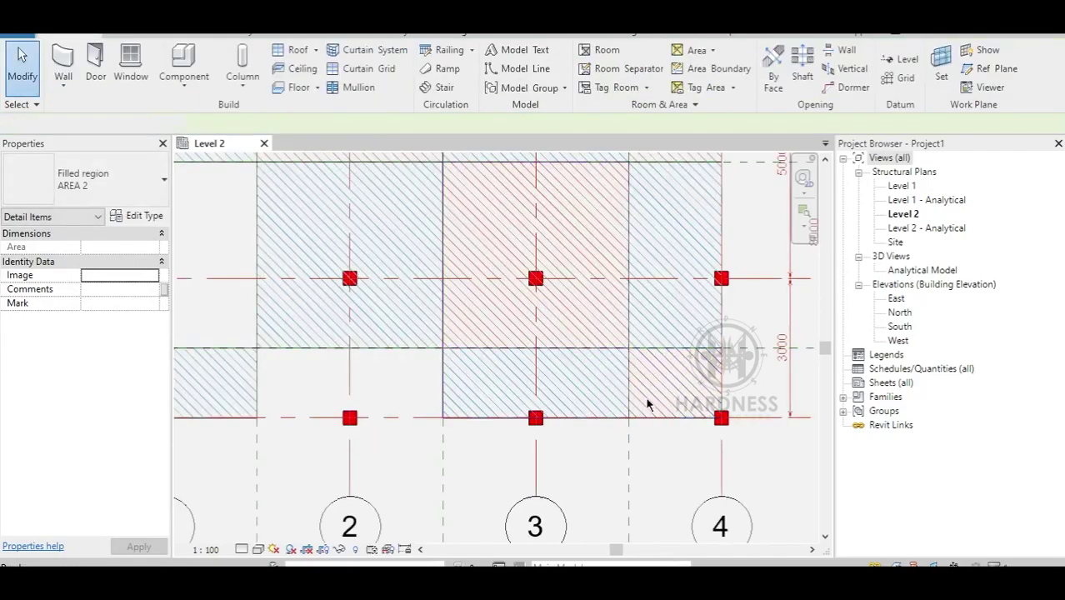
double_click(664, 398)
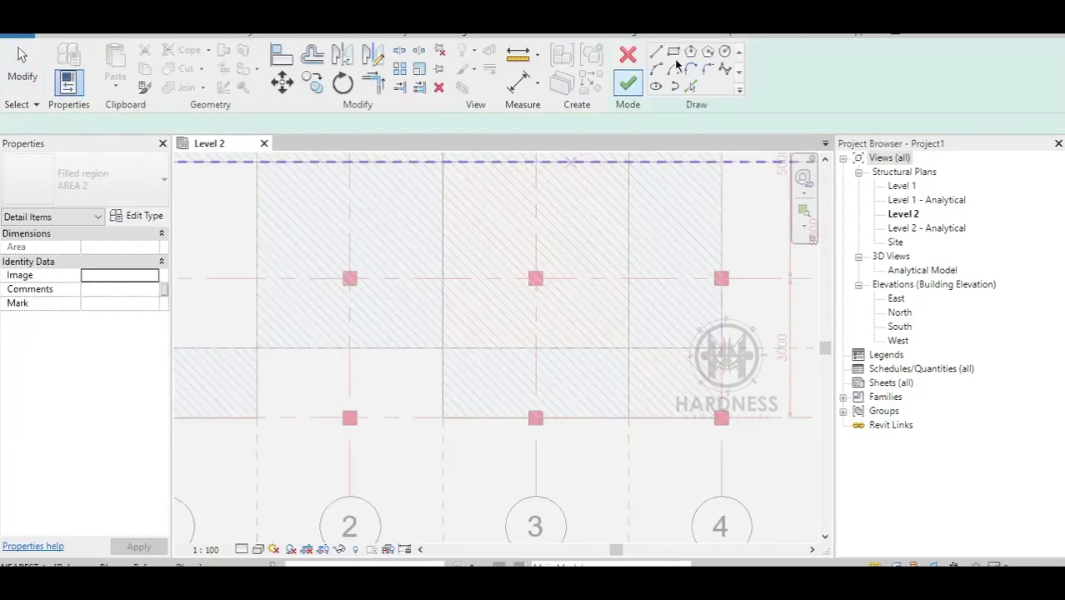
left_click(262, 348)
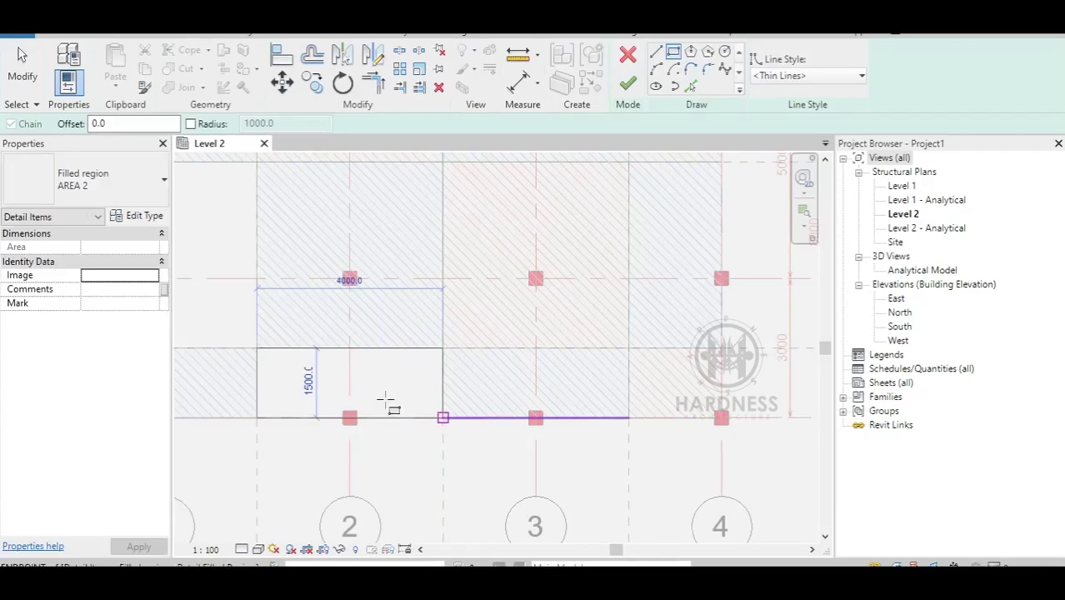
left_click(443, 418)
left_click(629, 86)
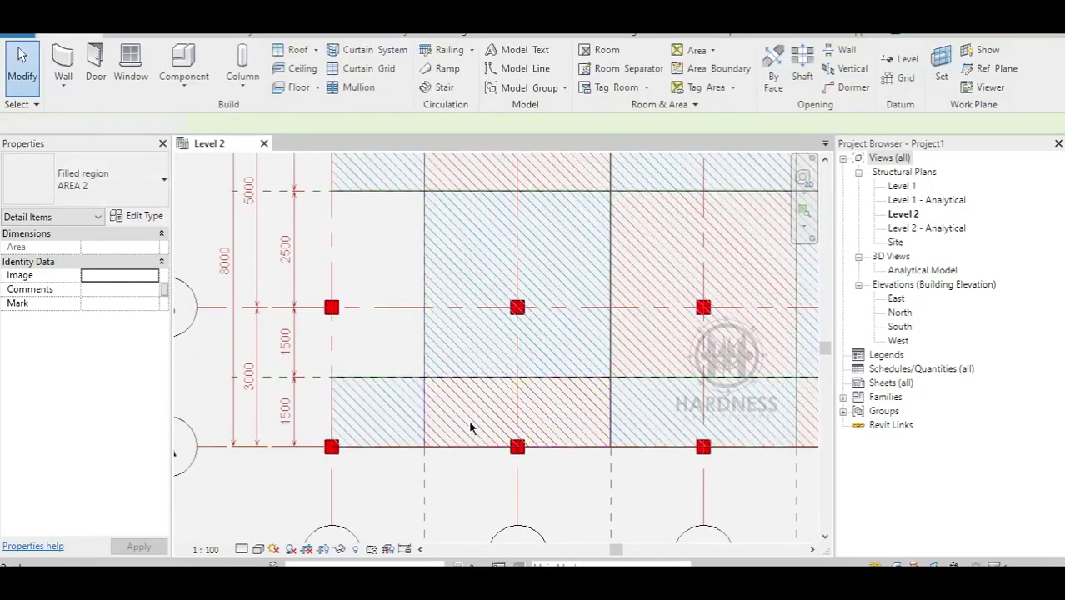
Step: Add the last AREA 2 region left of grid 2
left_click(468, 408)
double_click(469, 407)
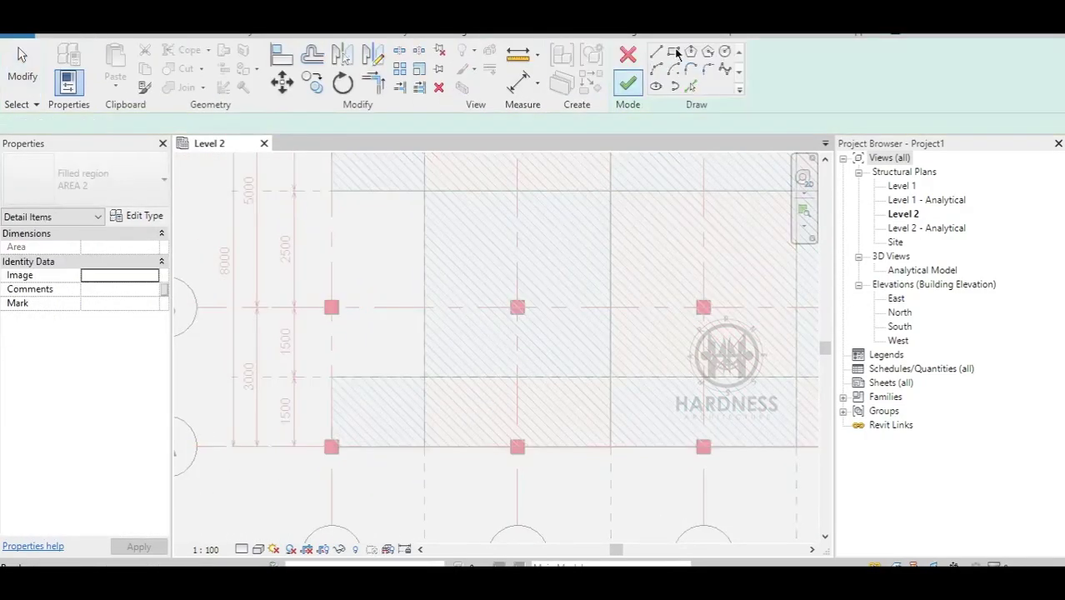
left_click(425, 375)
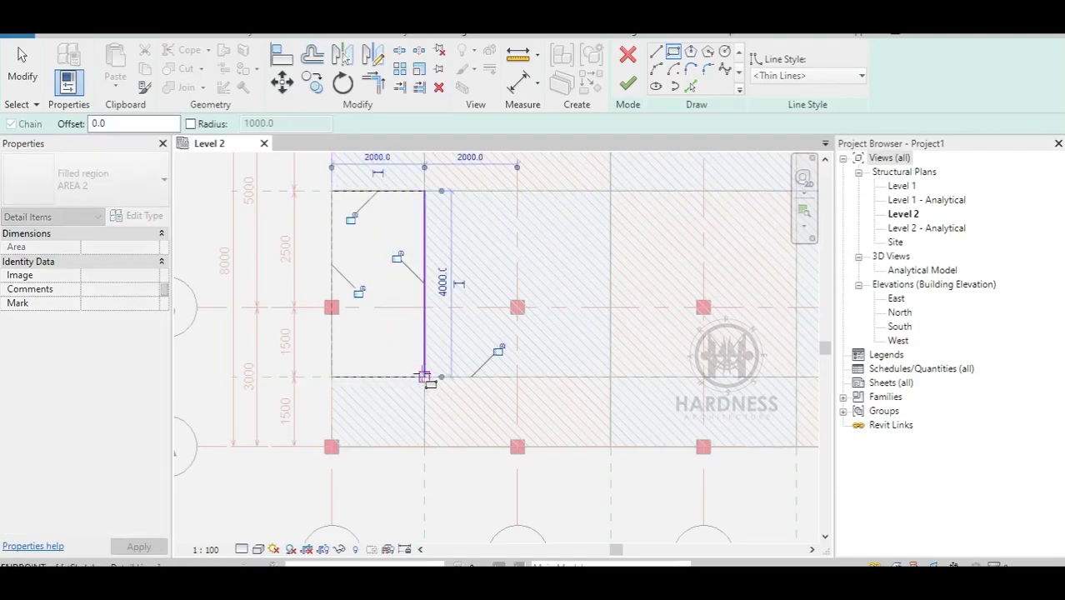
left_click(629, 83)
scroll(444, 317, "down", 3)
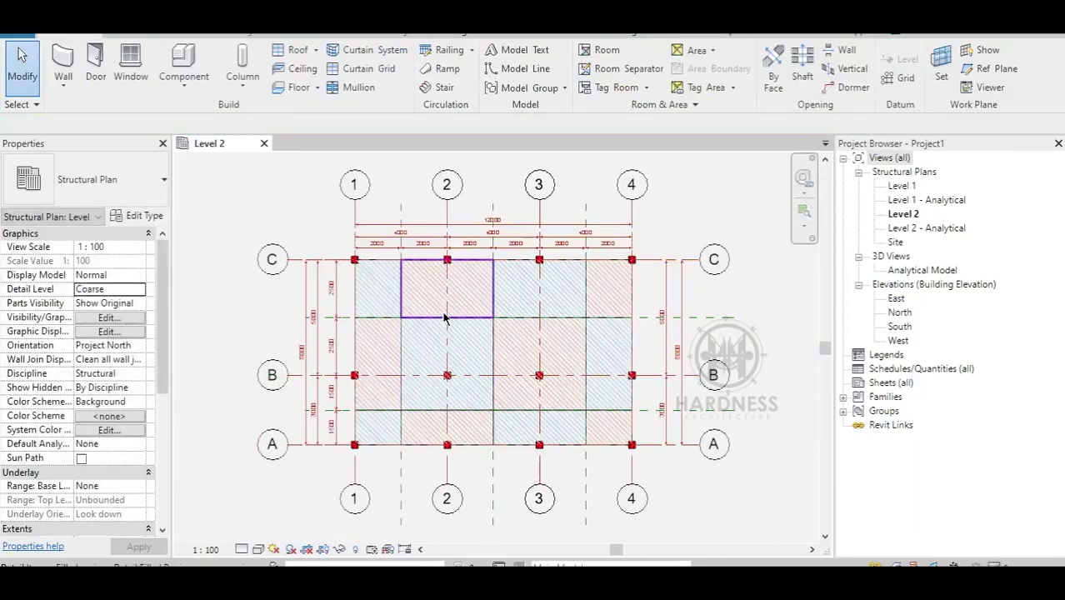
scroll(433, 333, "up", 1)
scroll(433, 340, "up", 1)
scroll(394, 304, "up", 1)
scroll(387, 325, "down", 1)
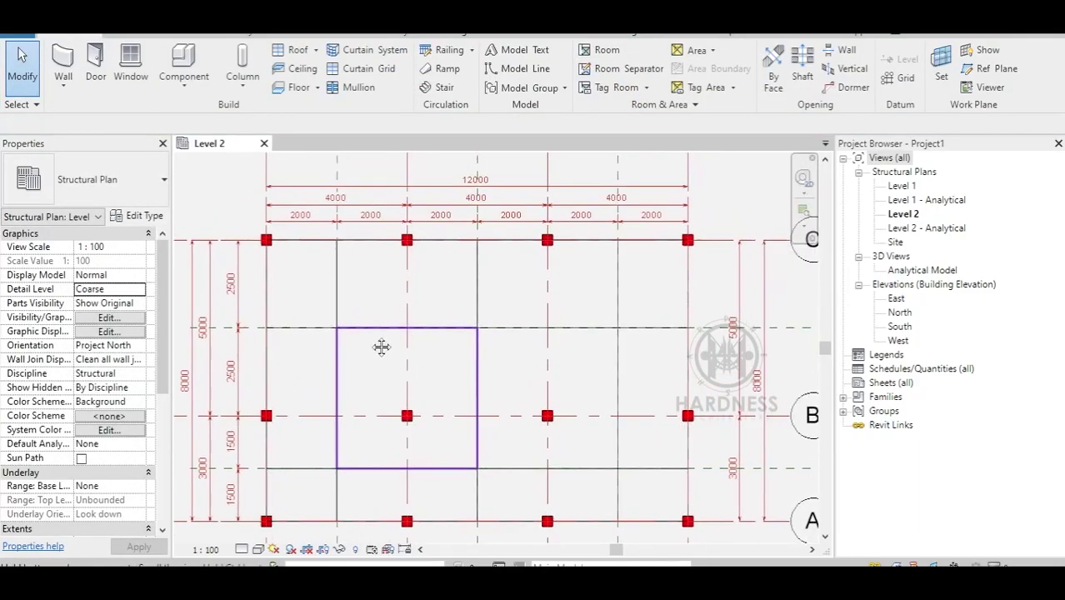
scroll(333, 325, "up", 3)
Step: Draw a detail-line circle around the top-left column using DL
key("d")
key("l")
scroll(310, 313, "up", 2)
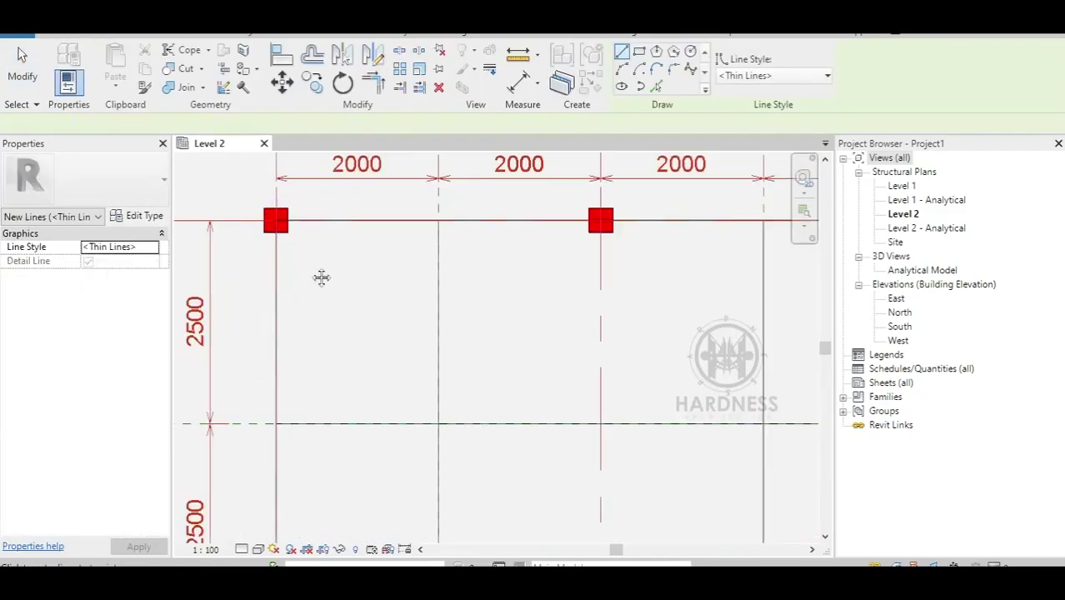
middle_click_drag(321, 277, 360, 330)
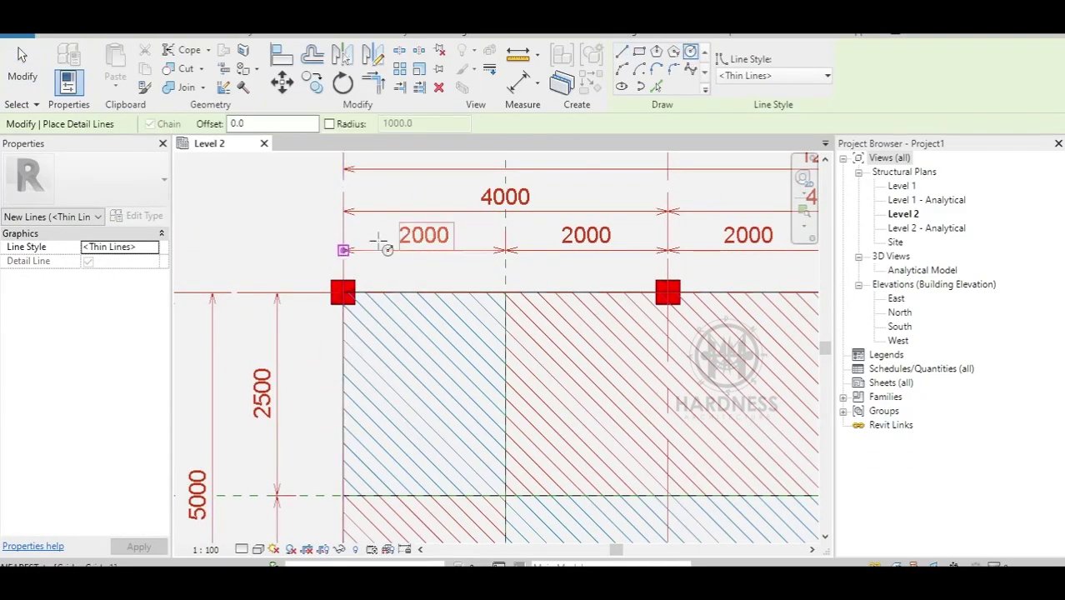
scroll(358, 274, "up", 2)
left_click(348, 315)
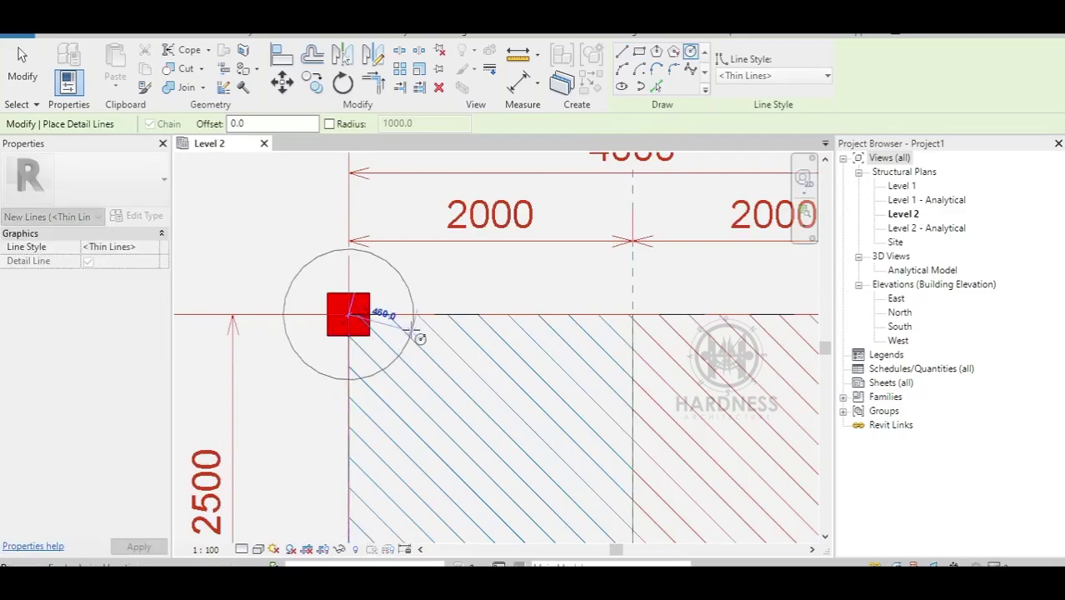
left_click(413, 334)
key("Escape")
Step: Copy the circle onto the column at grid C3
scroll(416, 304, "down", 2)
left_click(411, 306)
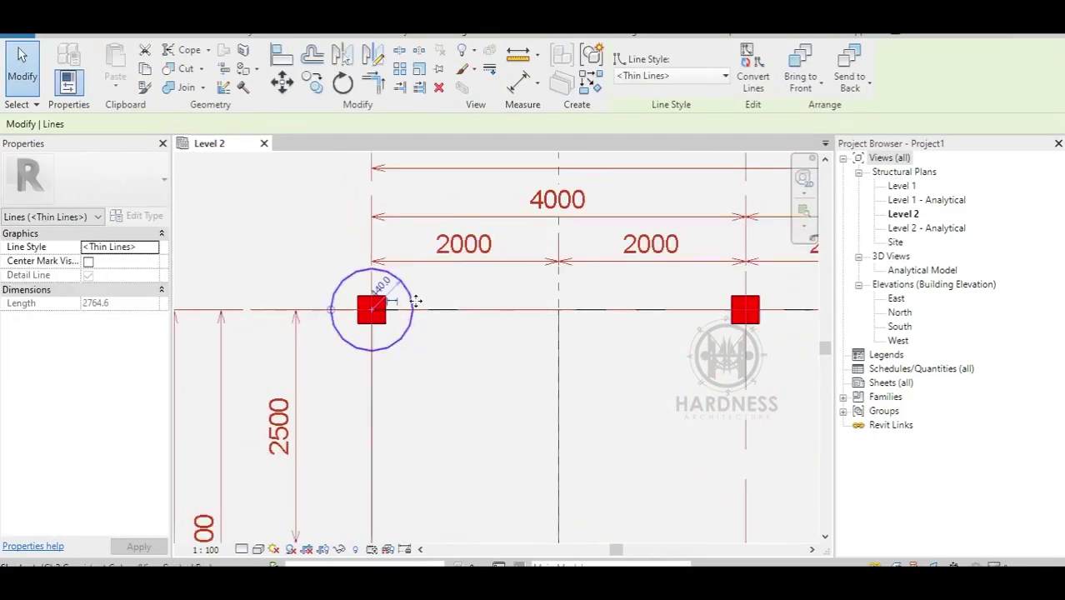
key("r")
key("o")
scroll(316, 302, "up", 2)
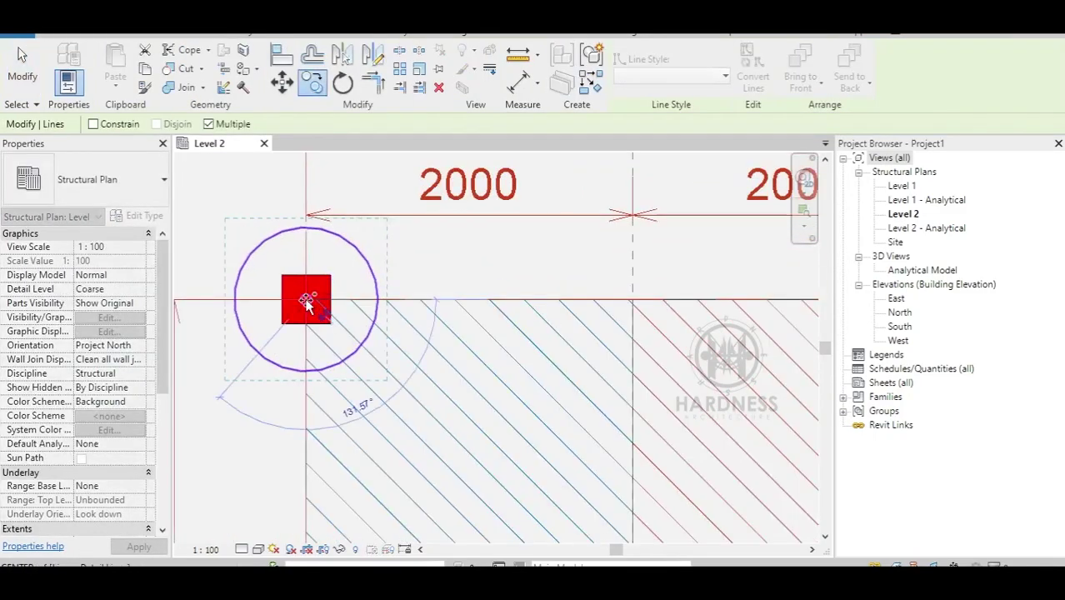
scroll(306, 299, "down", 4)
middle_click_drag(306, 298, 288, 284)
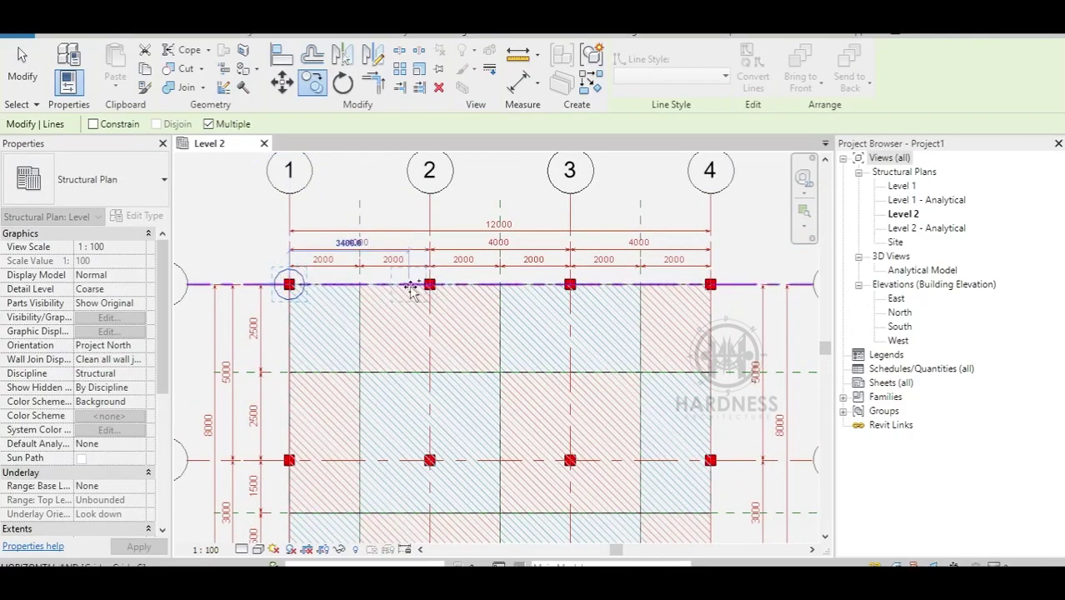
scroll(594, 283, "up", 3)
left_click(524, 297)
Step: Zoom in on column C3 to inspect the copied circle
scroll(524, 297, "down", 3)
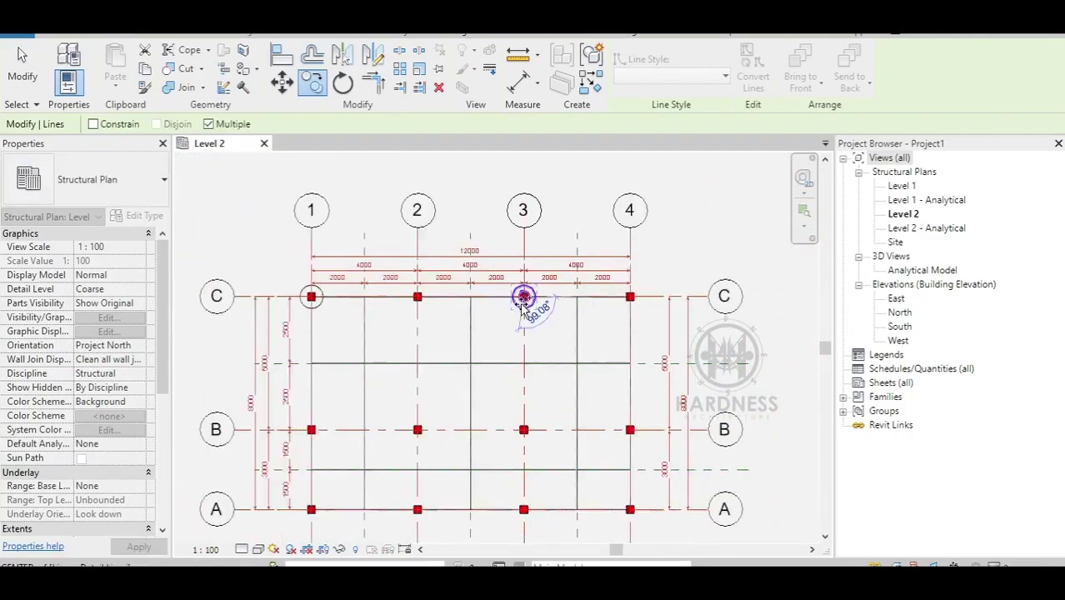
scroll(517, 258, "down", 1)
scroll(517, 258, "up", 3)
middle_click_drag(525, 298, 535, 405)
scroll(510, 340, "up", 1)
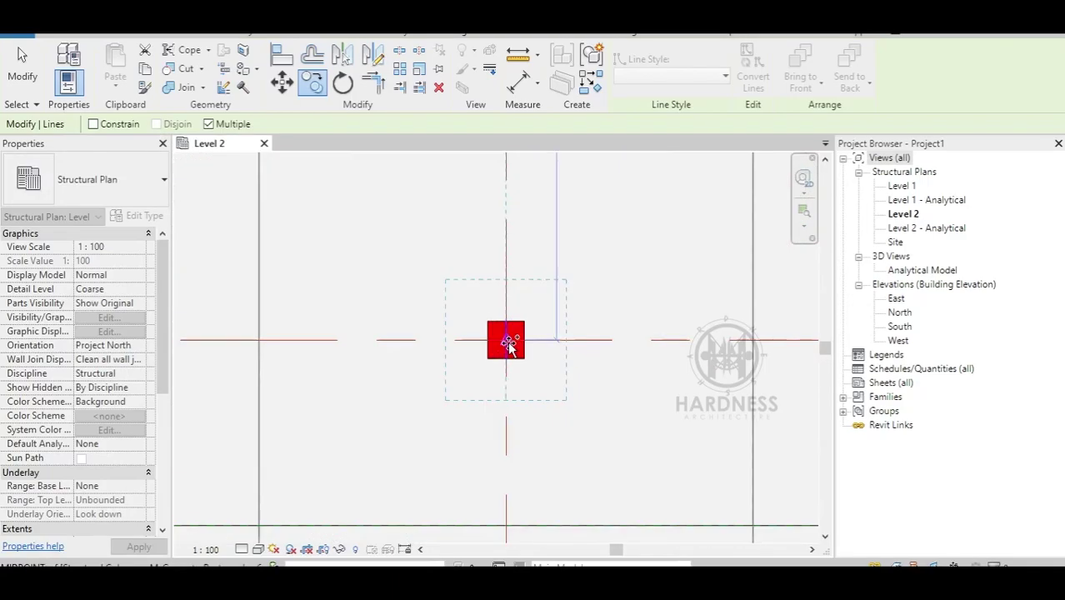
scroll(505, 341, "down", 5)
scroll(541, 304, "down", 1)
scroll(562, 319, "down", 1)
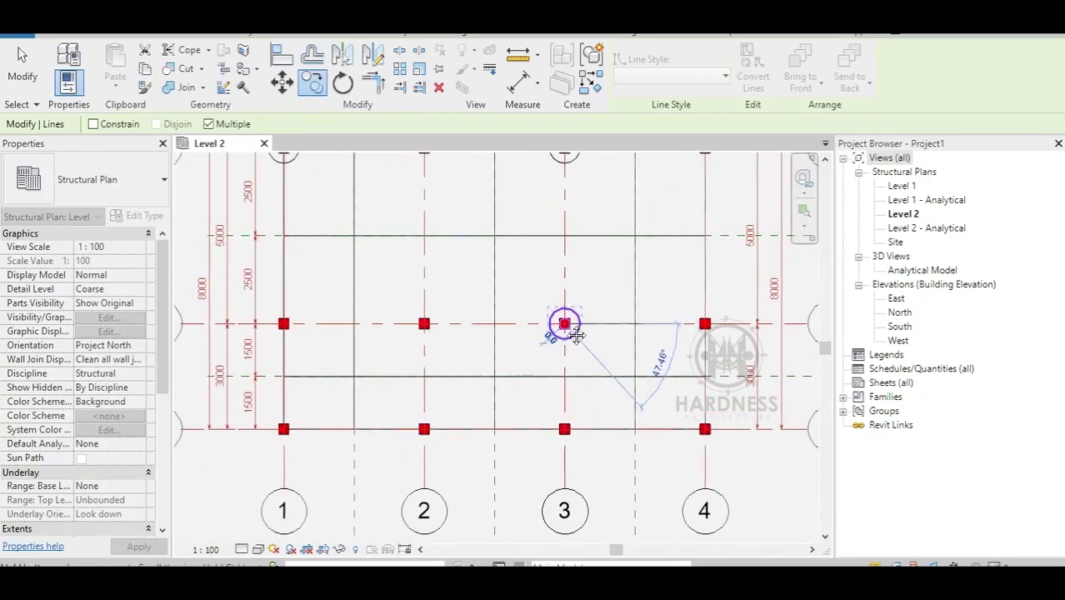
Step: Place another circle copy on the column at grid B1
middle_click_drag(565, 325, 564, 357)
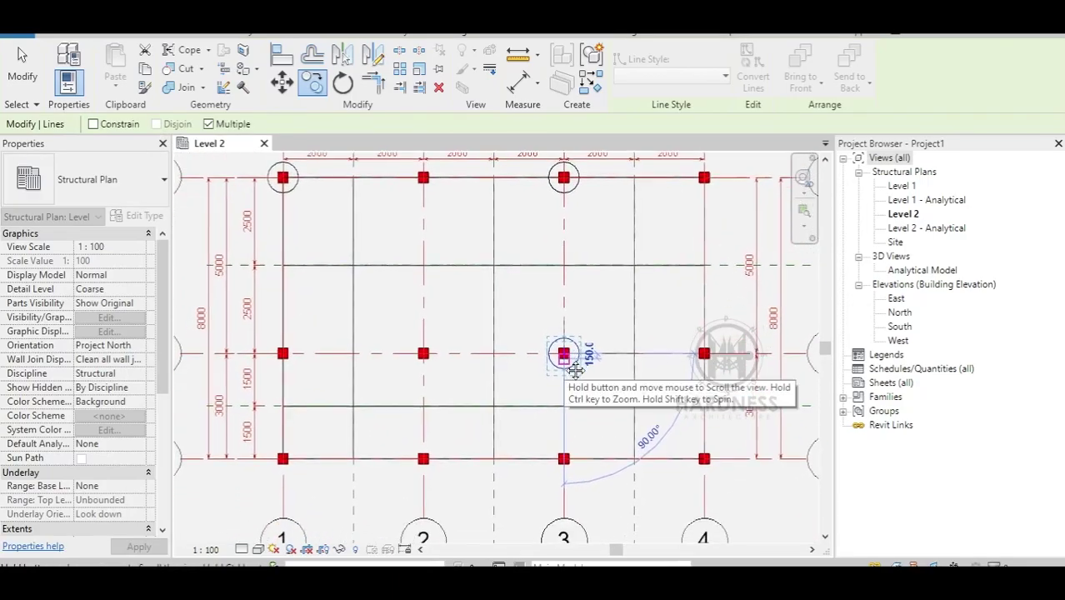
middle_click_drag(370, 408, 462, 364)
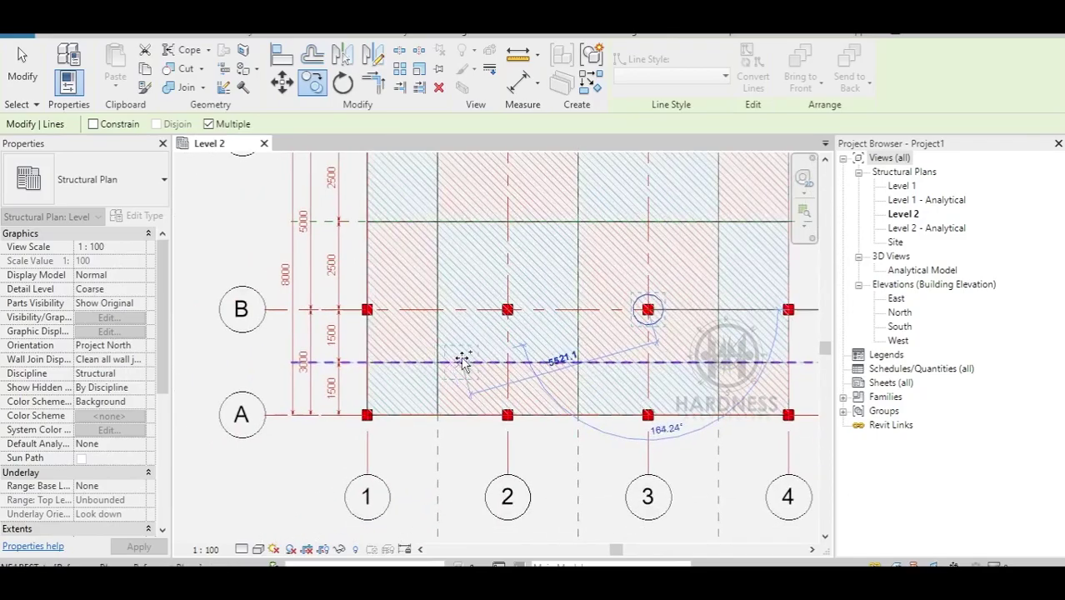
scroll(370, 408, "up", 1)
scroll(373, 404, "up", 3)
scroll(385, 396, "down", 3)
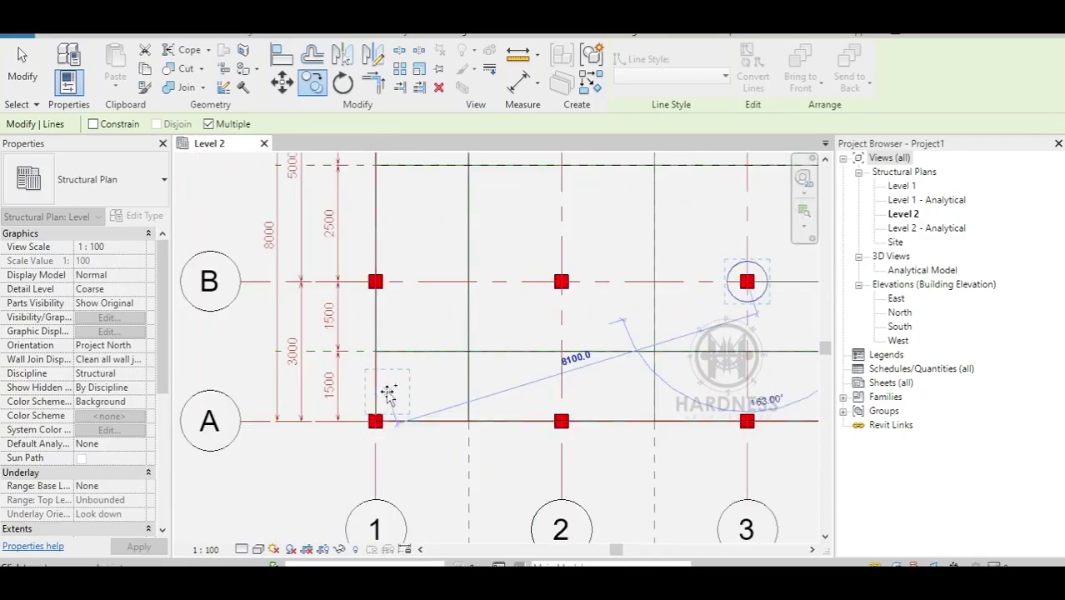
scroll(359, 442, "down", 2)
scroll(350, 400, "up", 4)
left_click(353, 336)
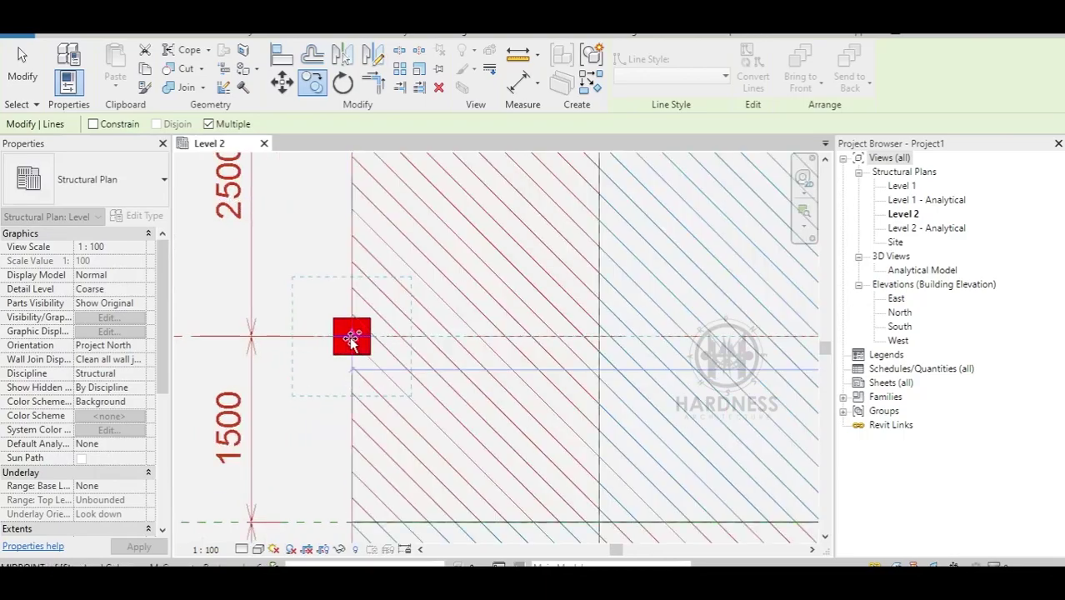
Step: Zoom in on column B1 to inspect the placed circle
scroll(354, 335, "down", 4)
middle_click_drag(360, 370, 370, 313)
scroll(367, 334, "up", 5)
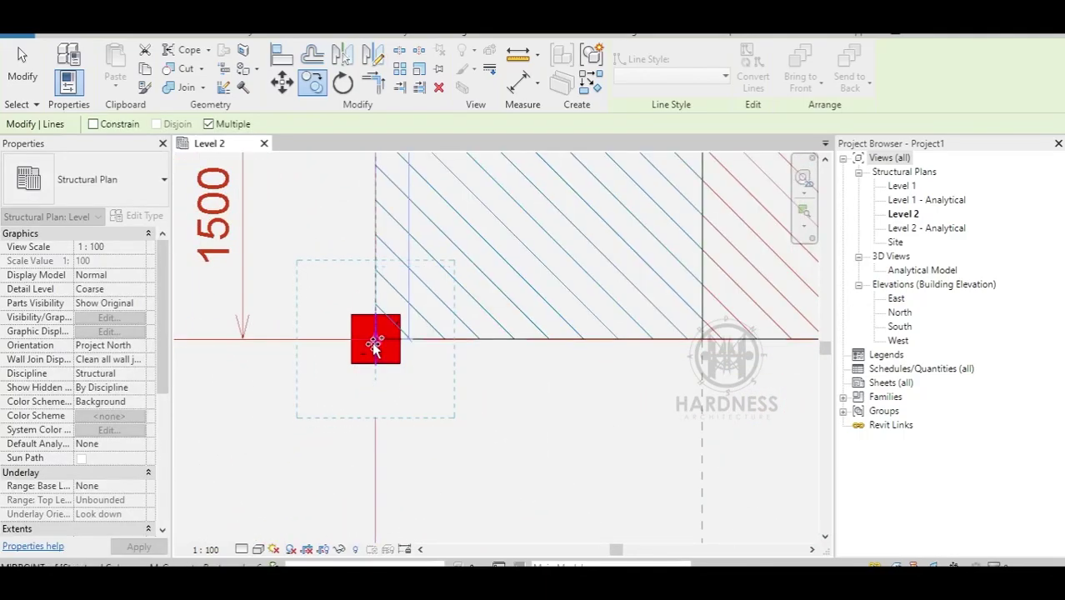
scroll(375, 347, "down", 3)
scroll(333, 374, "down", 2)
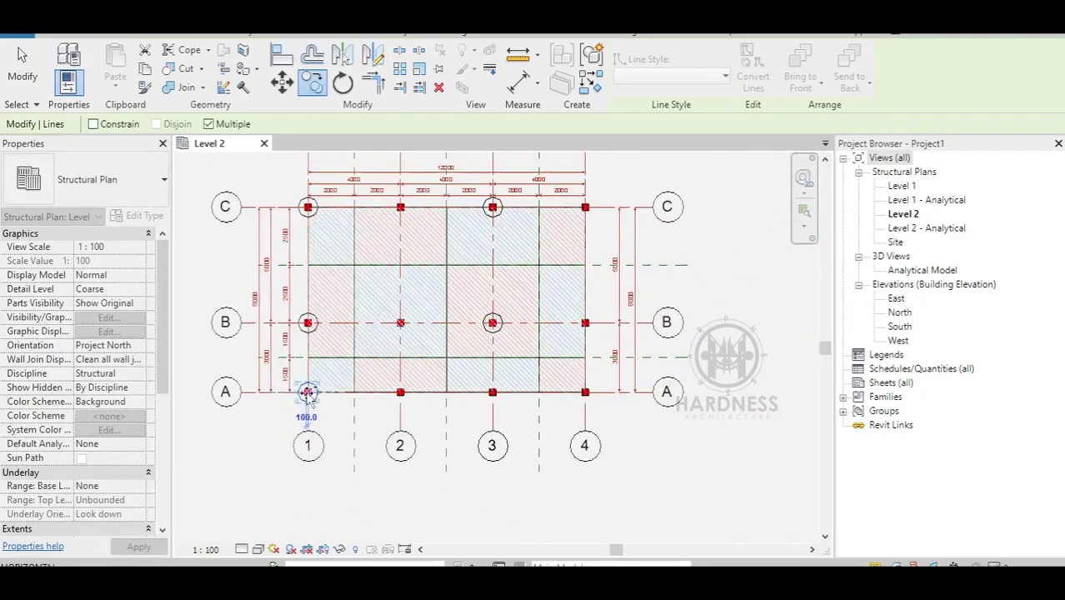
scroll(365, 392, "up", 1)
scroll(367, 393, "up", 5)
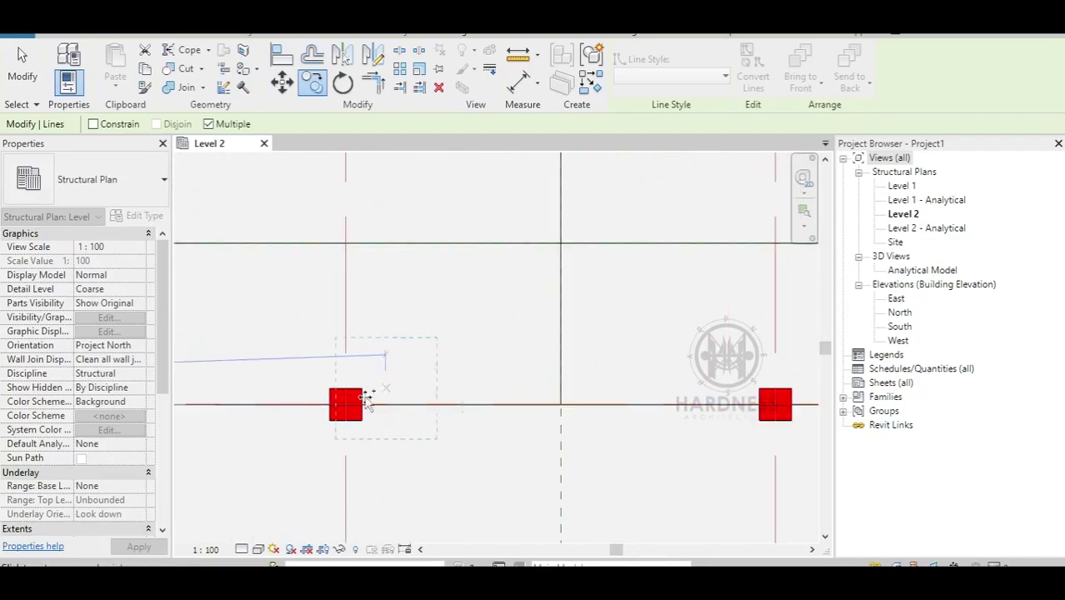
scroll(375, 397, "down", 2)
scroll(379, 398, "down", 2)
Step: Delete the 2500/2500 and 1500/1500 dimension strings
key("Escape")
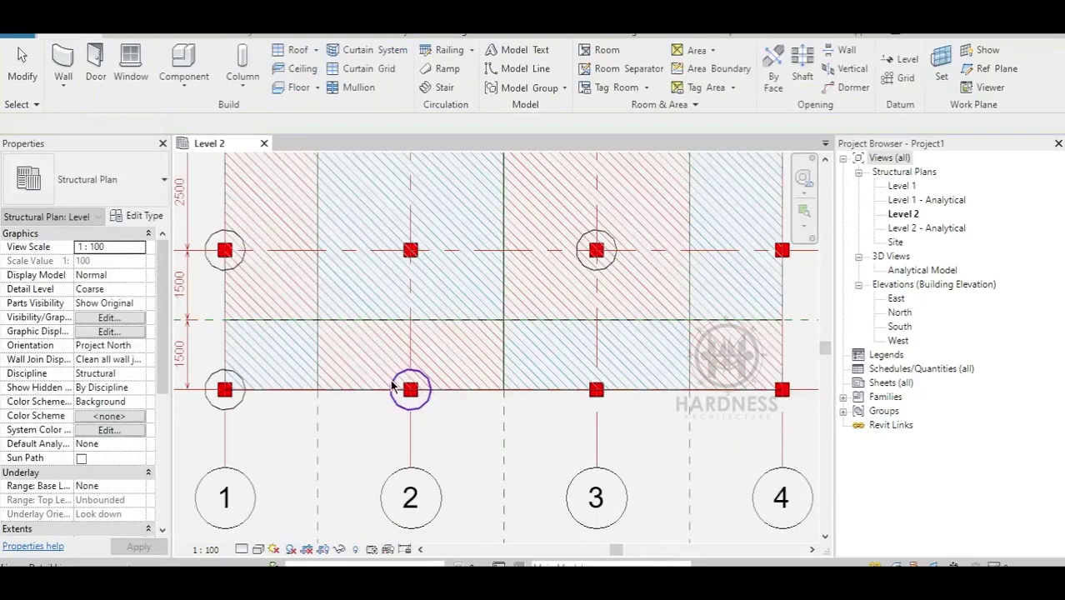
scroll(391, 380, "down", 2)
scroll(341, 297, "up", 4)
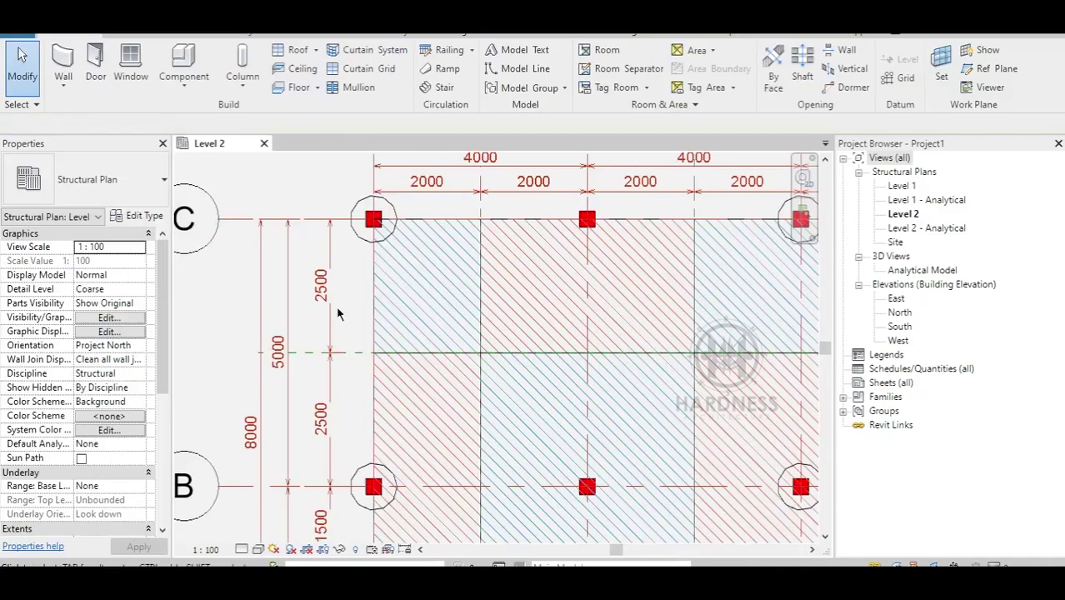
scroll(339, 292, "down", 2)
scroll(342, 279, "up", 1)
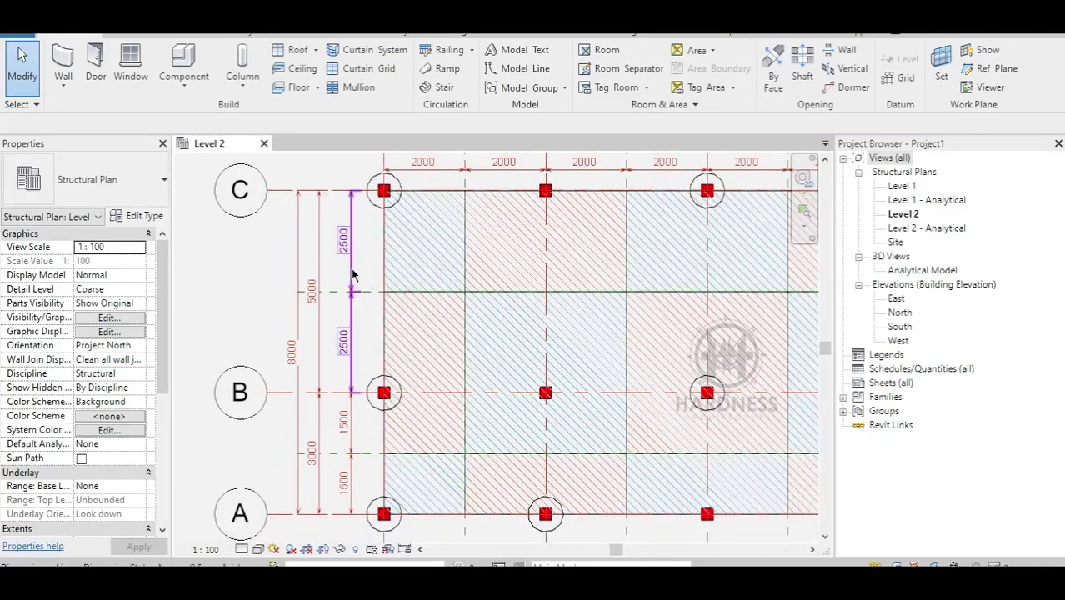
left_click(353, 275)
key("Delete")
left_click(351, 421)
key("Delete")
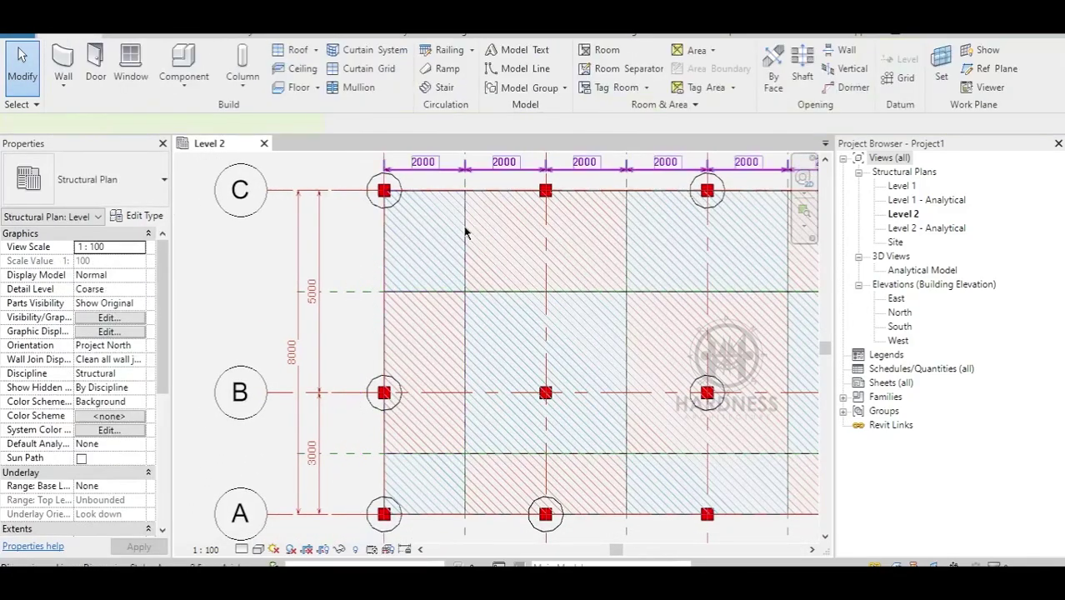
Step: Place an overall 12000 aligned dimension (DI) below the plan across grids 1 to 4
middle_click_drag(465, 232, 403, 222)
scroll(608, 375, "down", 2)
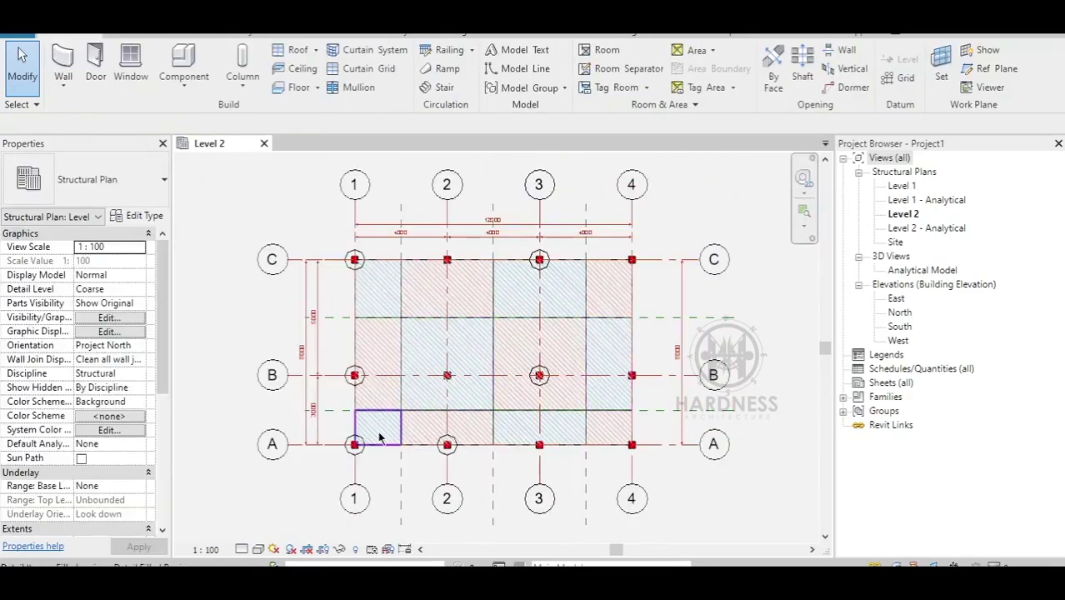
scroll(368, 471, "up", 1)
key("d")
key("i")
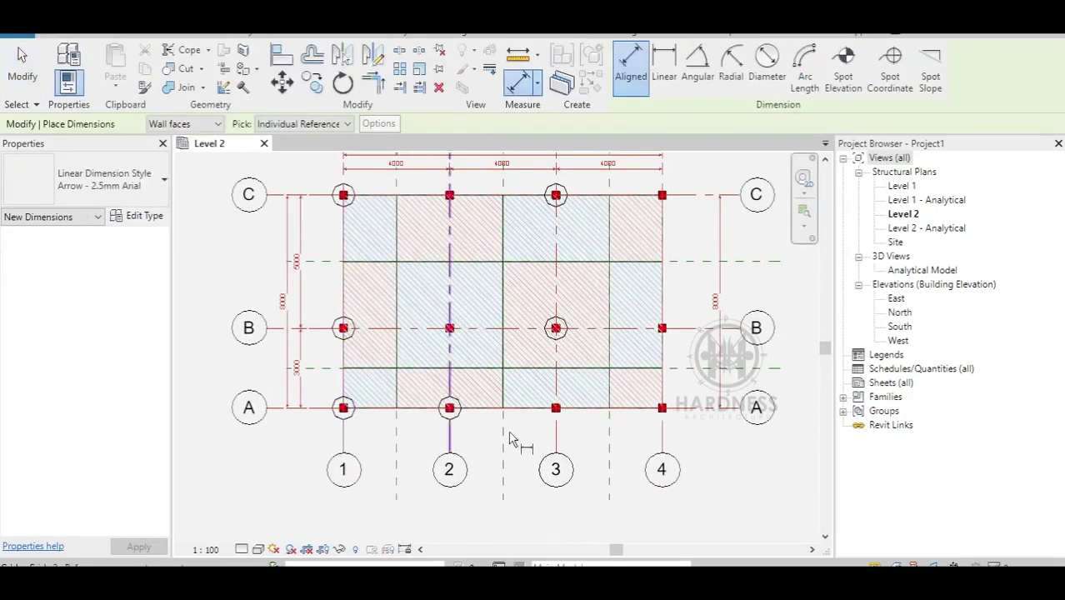
left_click(656, 449)
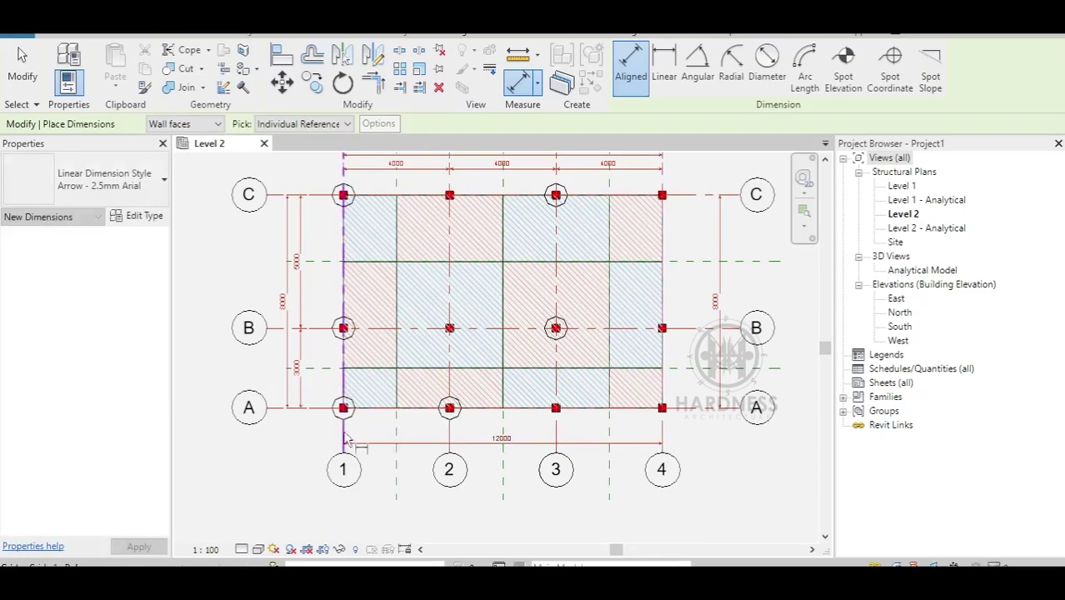
left_click(642, 443)
key("Escape")
key("Escape")
left_click(600, 427)
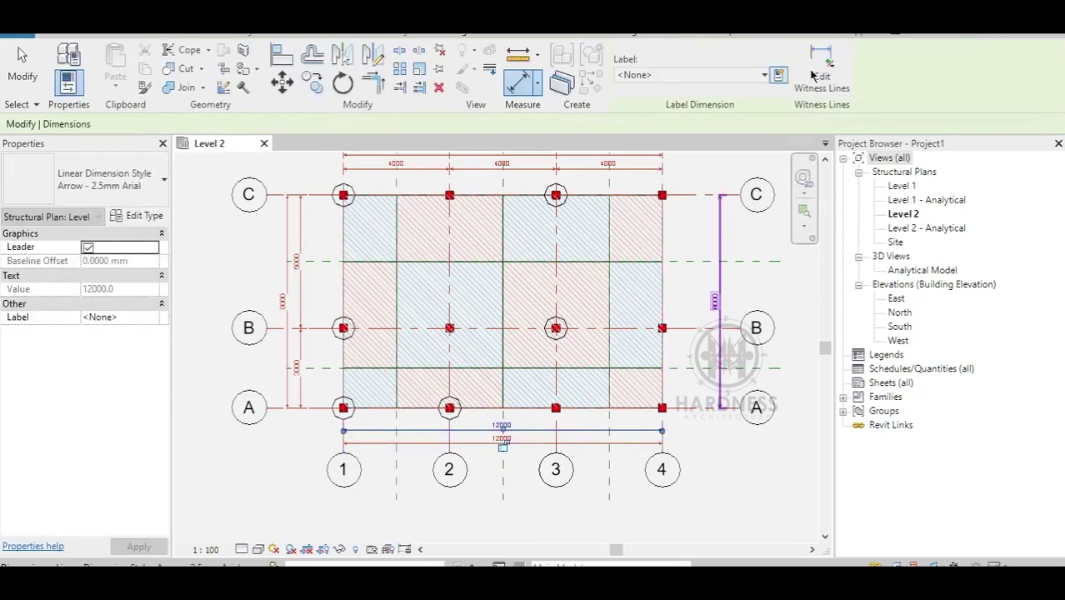
key("Escape")
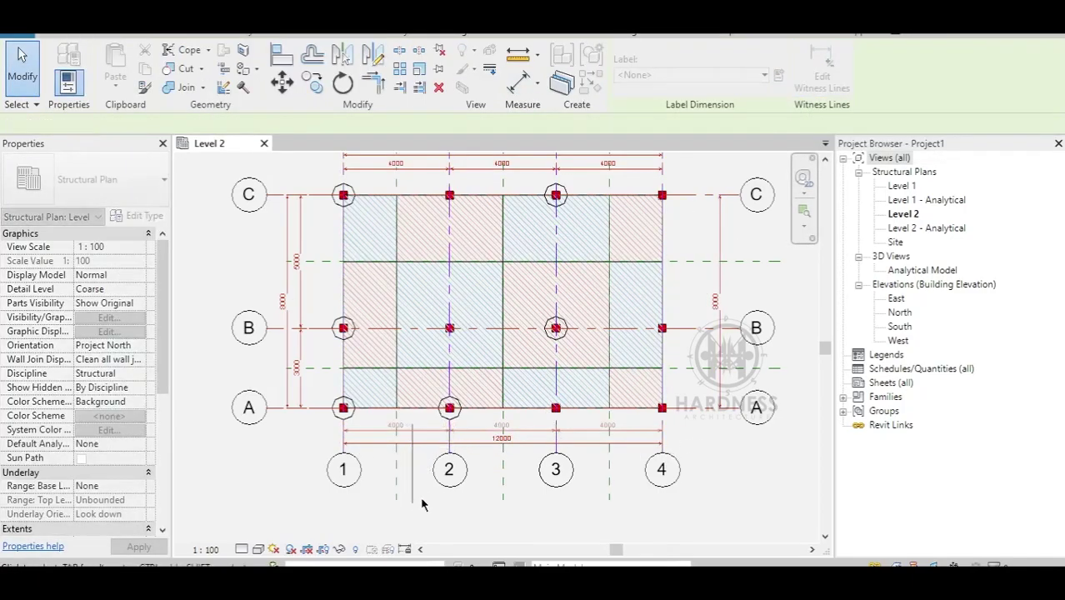
Step: Check the 12000 dimension's reference at grid line 1
scroll(367, 446, "up", 2)
scroll(295, 425, "up", 2)
left_click(295, 433)
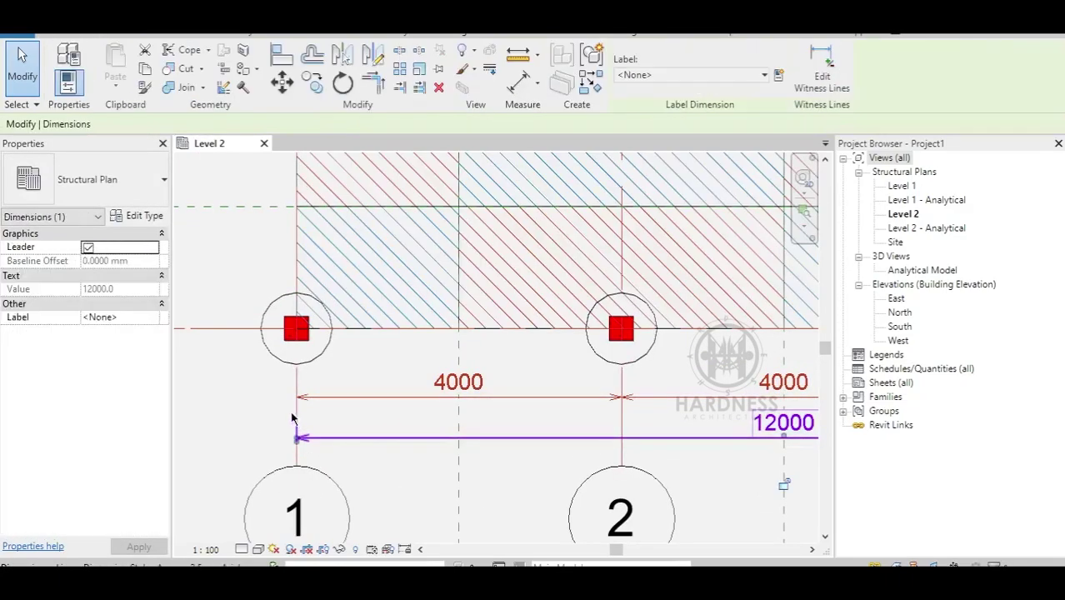
scroll(293, 418, "up", 2)
left_click(299, 409)
scroll(376, 338, "down", 2)
scroll(361, 385, "up", 1)
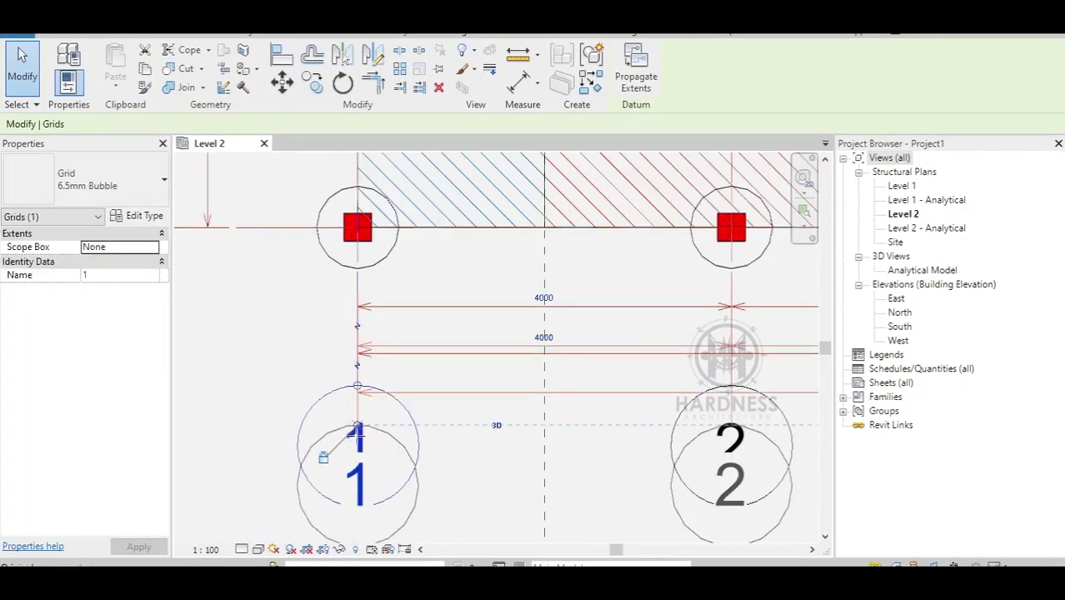
left_click(298, 404)
scroll(283, 391, "down", 2)
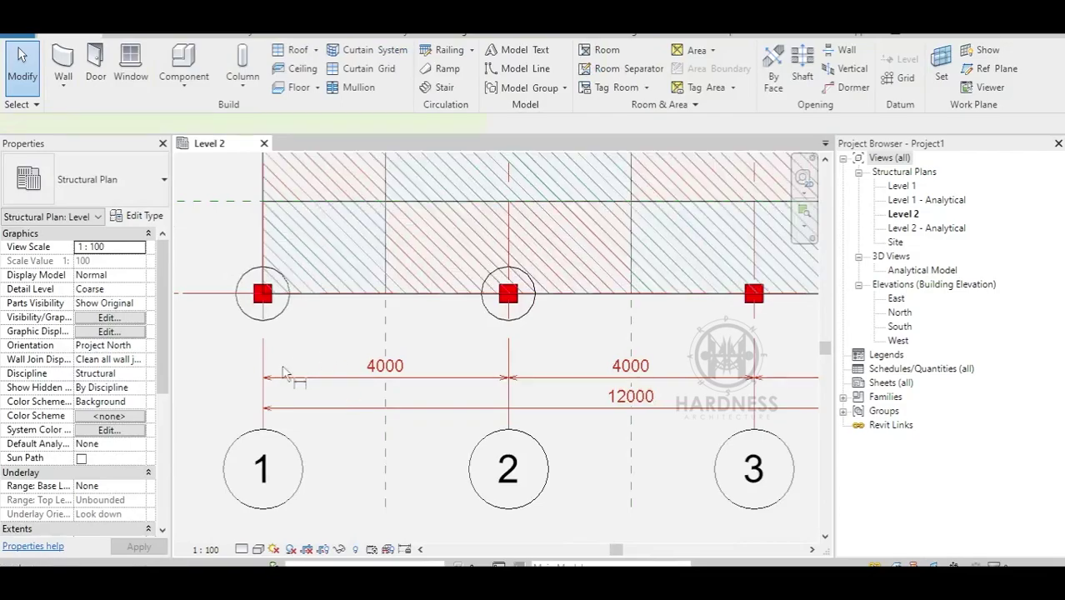
Step: Add a 2000/4000 aligned dimension string below the plan, starting from grid 1
key("d")
key("i")
left_click(266, 334)
left_click(631, 333)
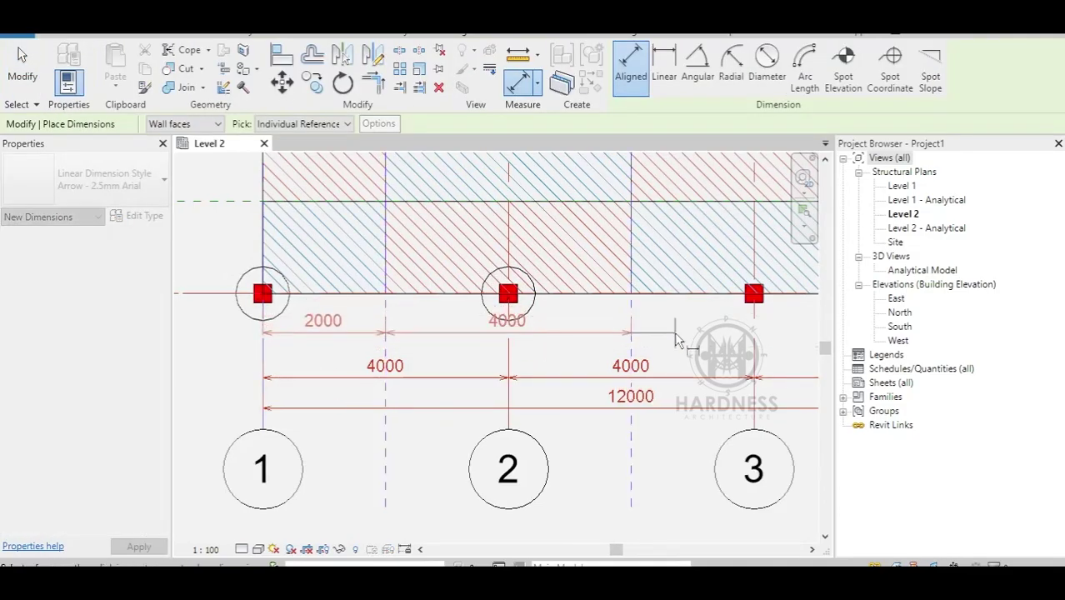
left_click(677, 340)
key("Escape")
left_click(584, 333)
middle_click_drag(584, 334, 484, 329)
scroll(484, 329, "down", 2)
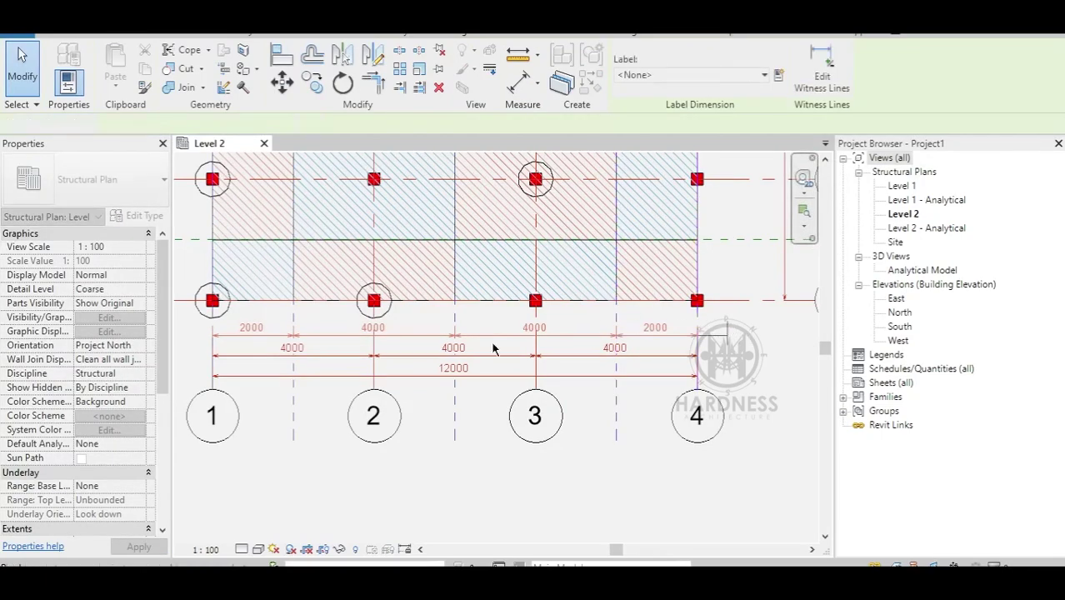
middle_click_drag(492, 348, 627, 388)
Step: Add a 2000 half-bay dimension above the top-left bay
key("d")
key("i")
middle_click_drag(315, 346, 379, 433)
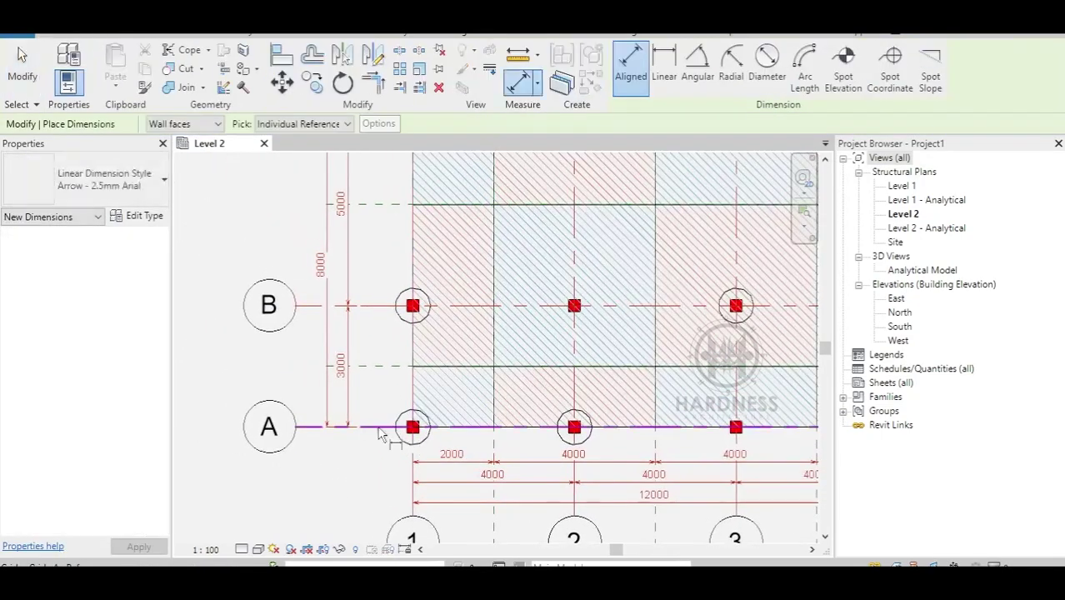
left_click(379, 432)
middle_click_drag(391, 213, 392, 373)
scroll(379, 260, "up", 1)
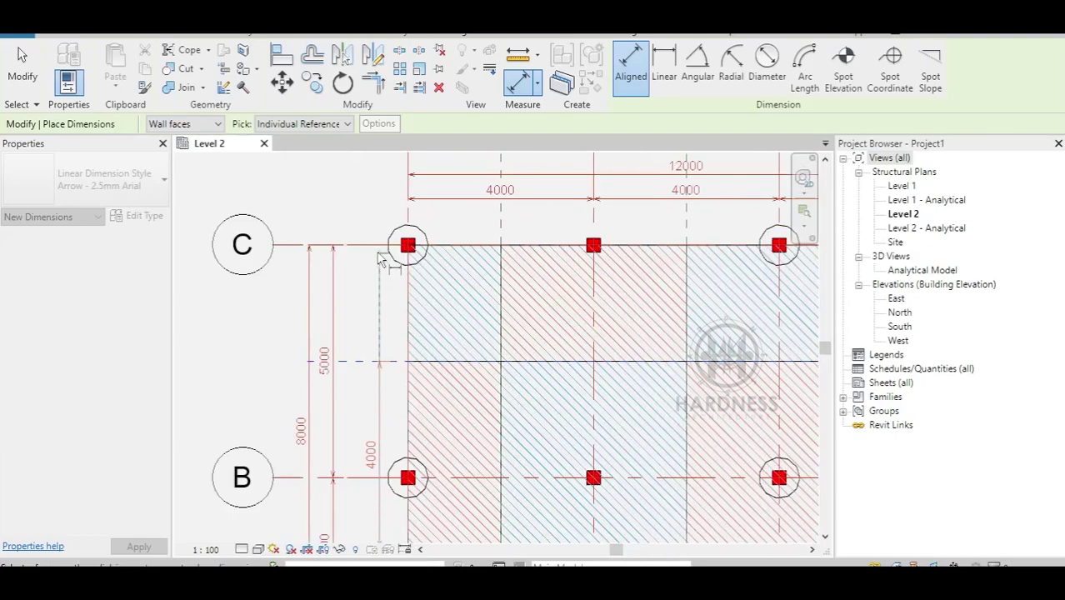
middle_click_drag(457, 284, 349, 309)
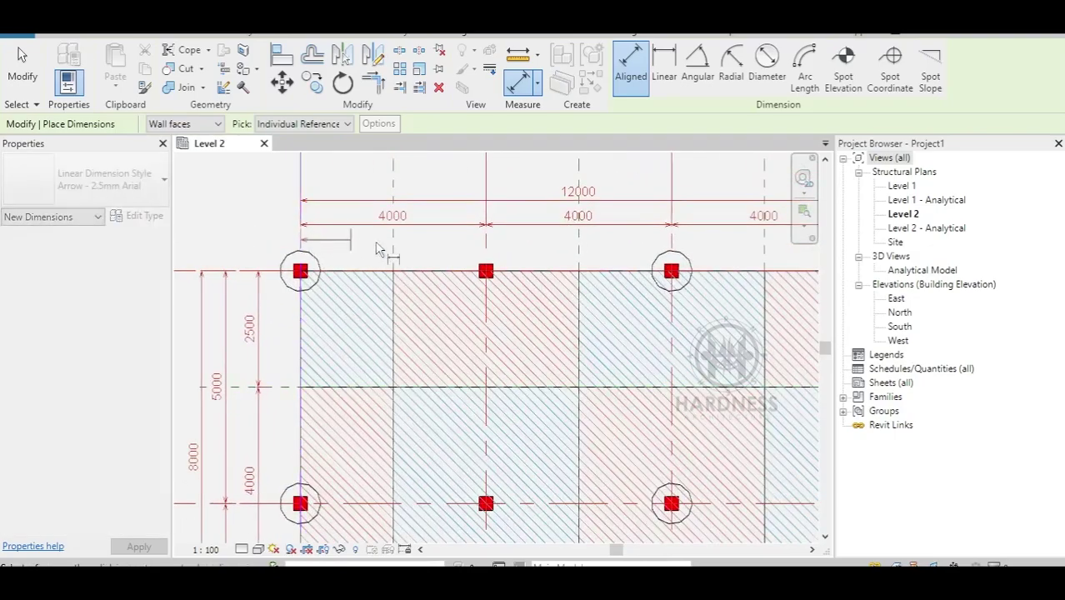
left_click(450, 248)
key("Escape")
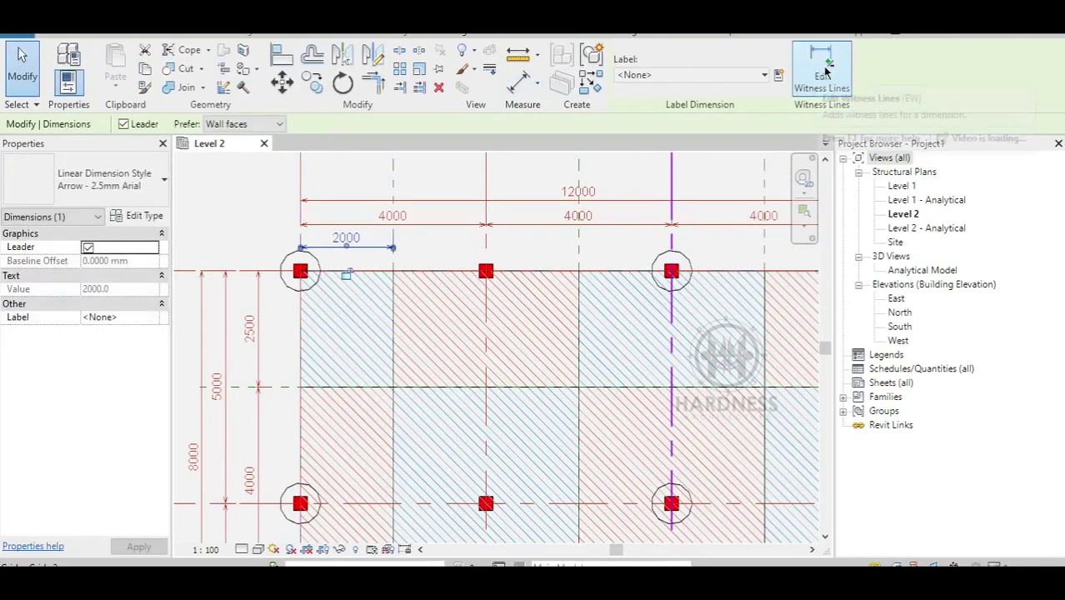
middle_click_drag(666, 267, 591, 272)
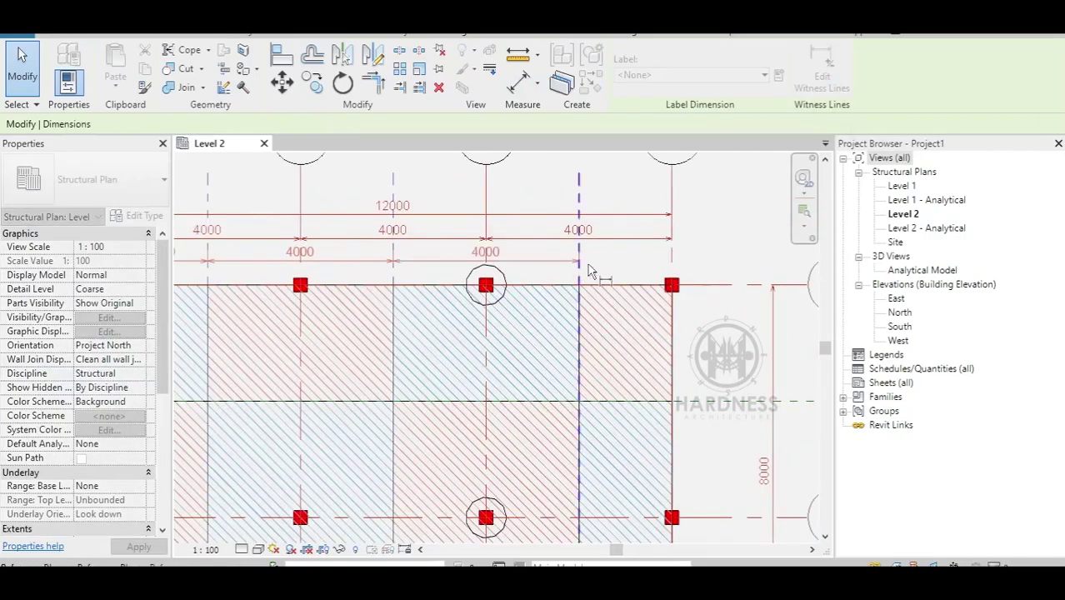
key("Escape")
scroll(422, 184, "down", 2)
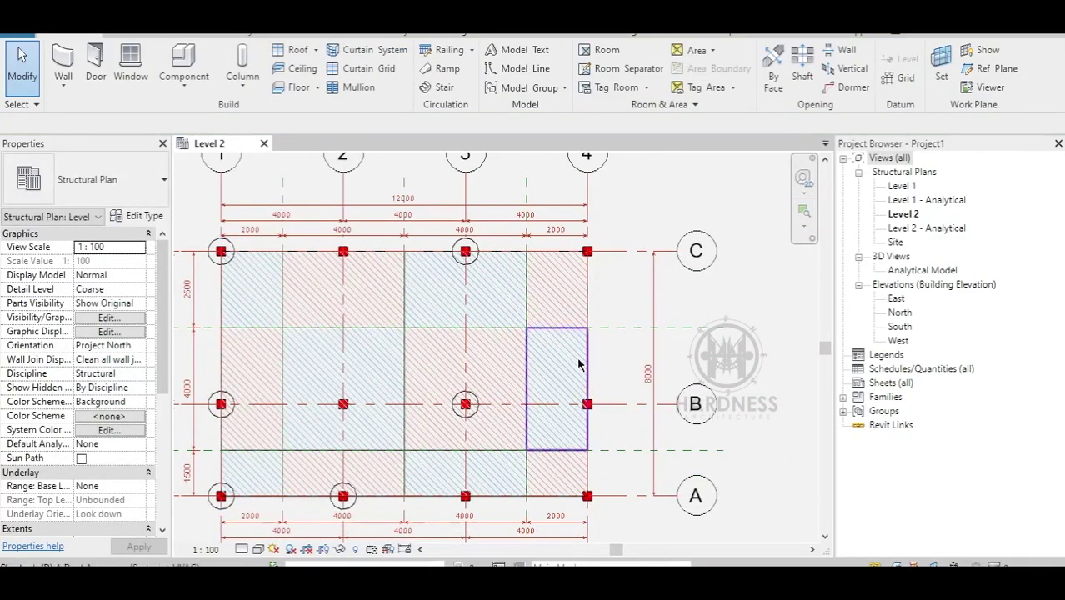
Step: Dimension grid C to grid A on the right with a 2500/4000/1500 chain, then zoom to fit
key("d")
key("i")
left_click(621, 251)
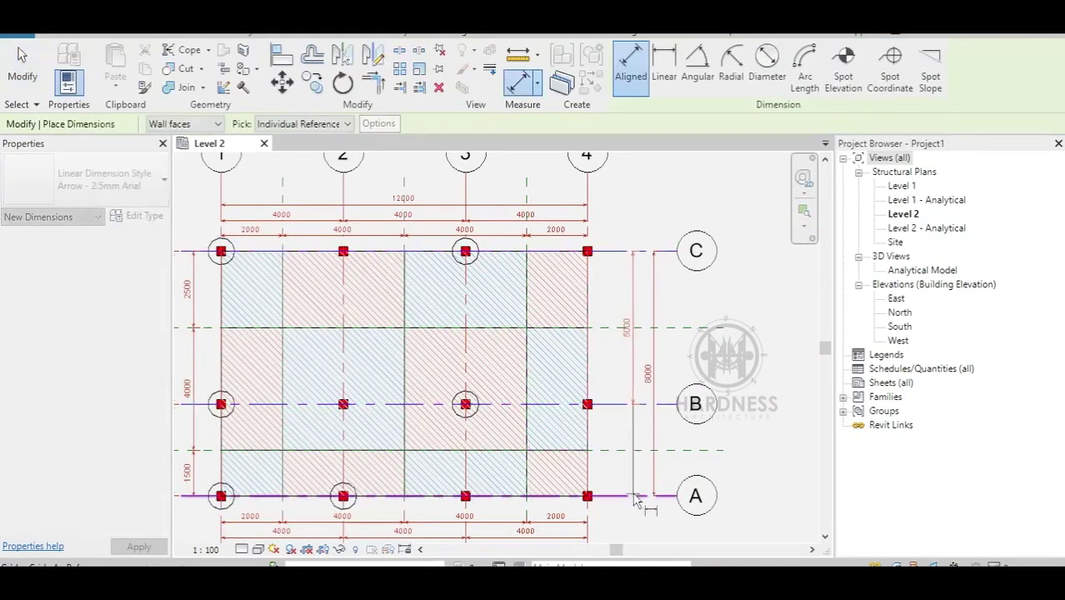
left_click(602, 496)
left_click(601, 450)
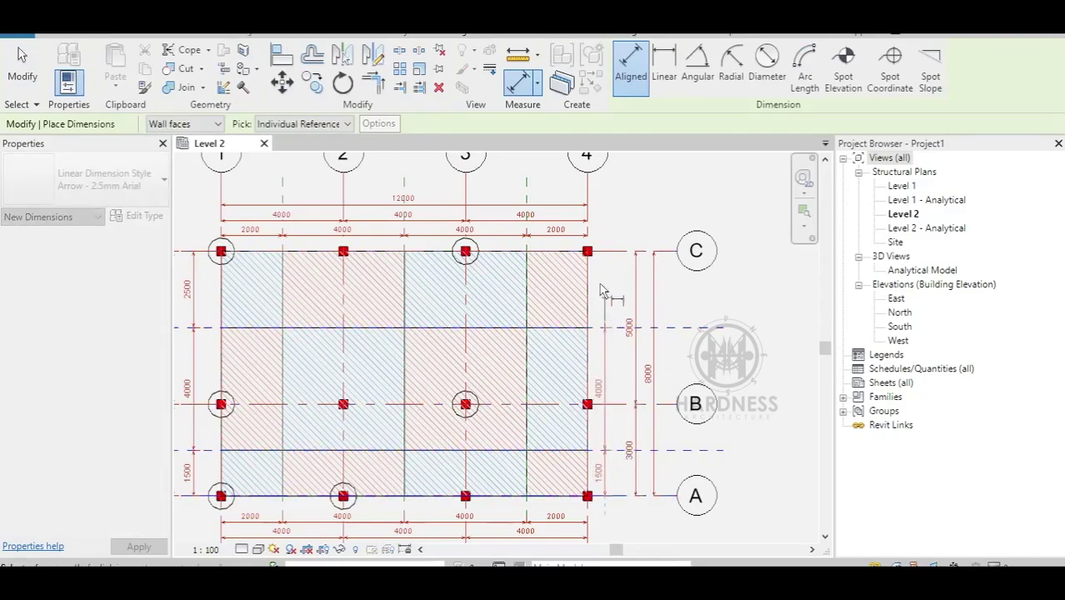
left_click(608, 242)
key("z")
key("f")
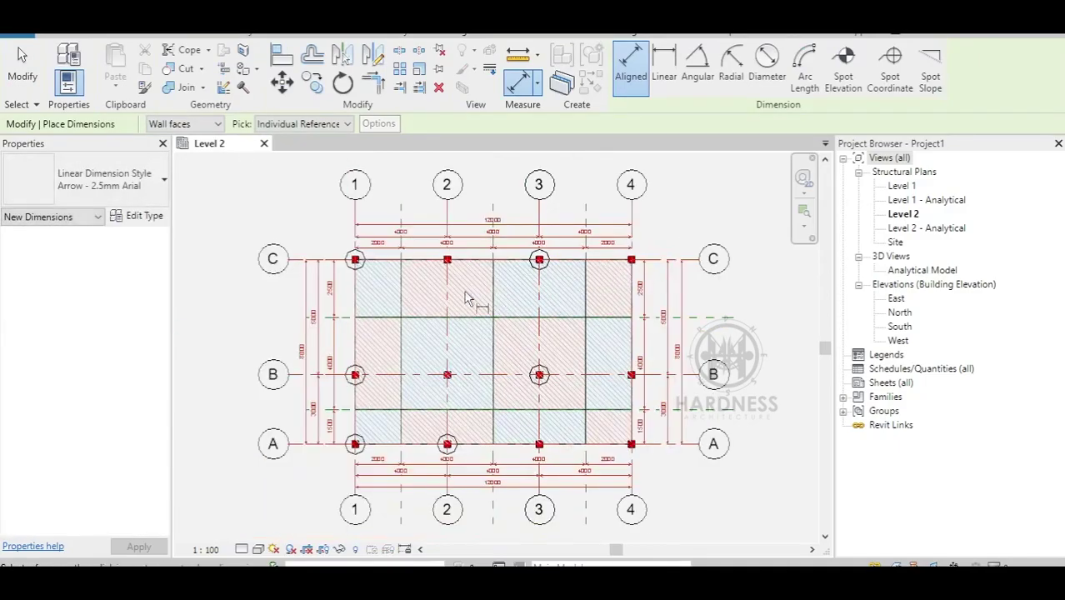
scroll(370, 259, "up", 3)
key("Escape")
Step: Place a K1 tag on the corner column at grids C/1 with Tag by Category (TG)
scroll(373, 278, "up", 2)
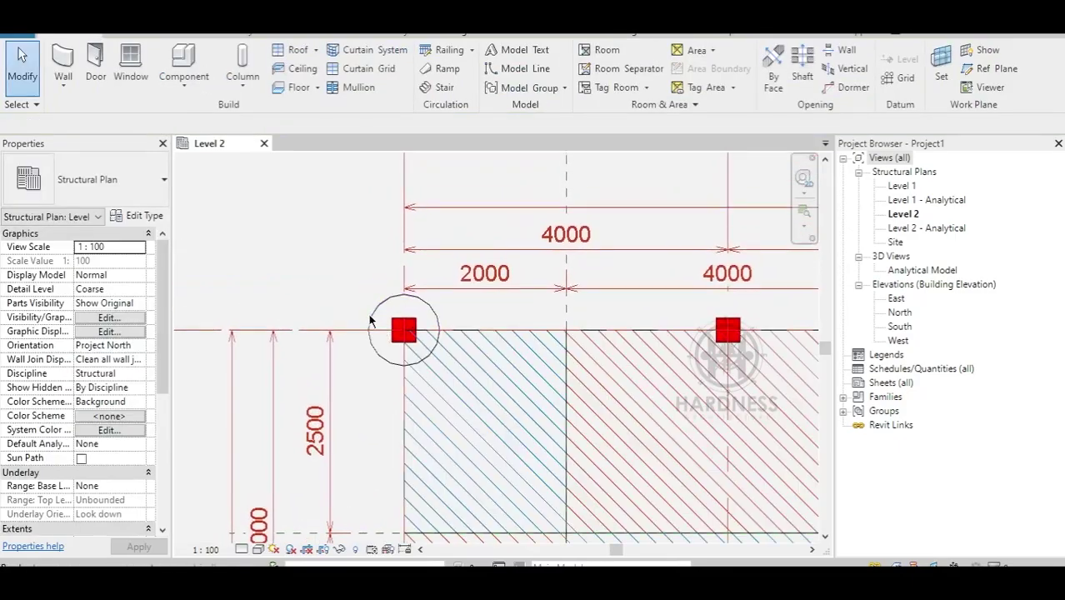
key("t")
key("g")
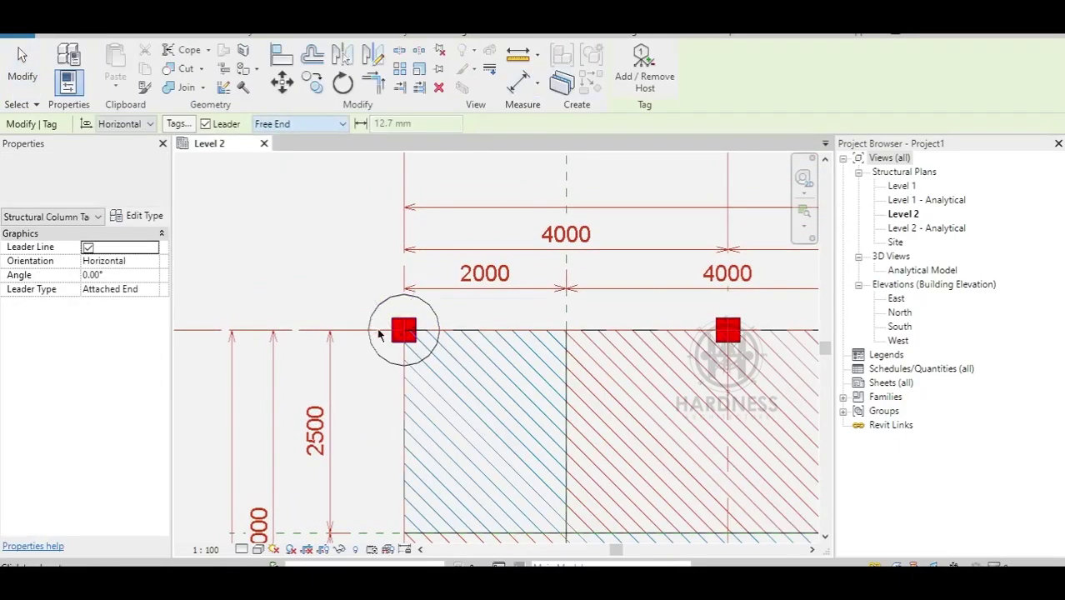
left_click(362, 263)
key("Escape")
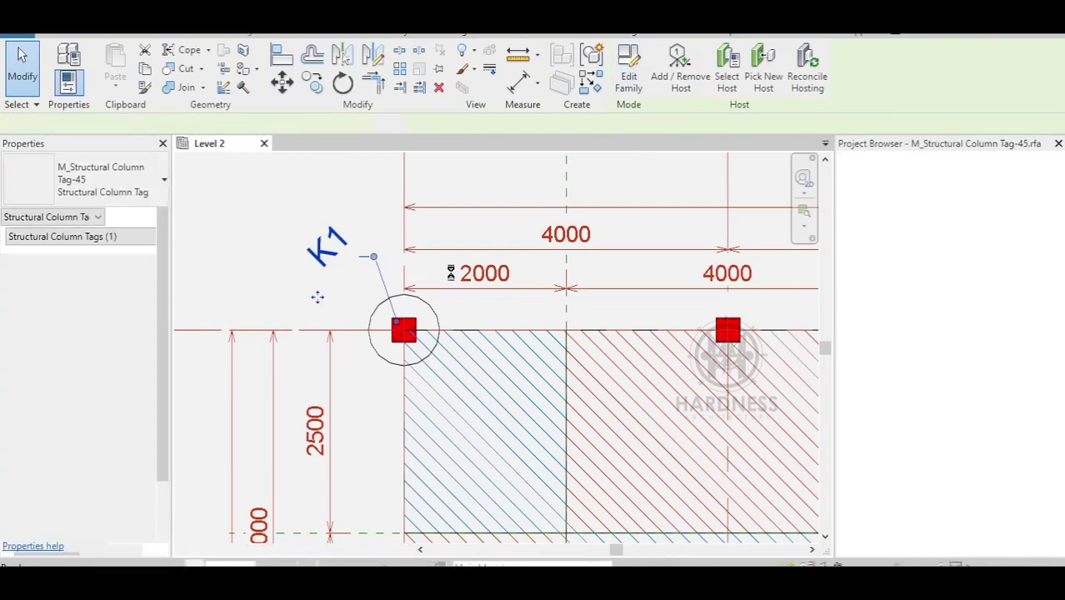
Step: Replace Type Name with Mark in the tag's label, then load the family into the project
left_click(426, 403)
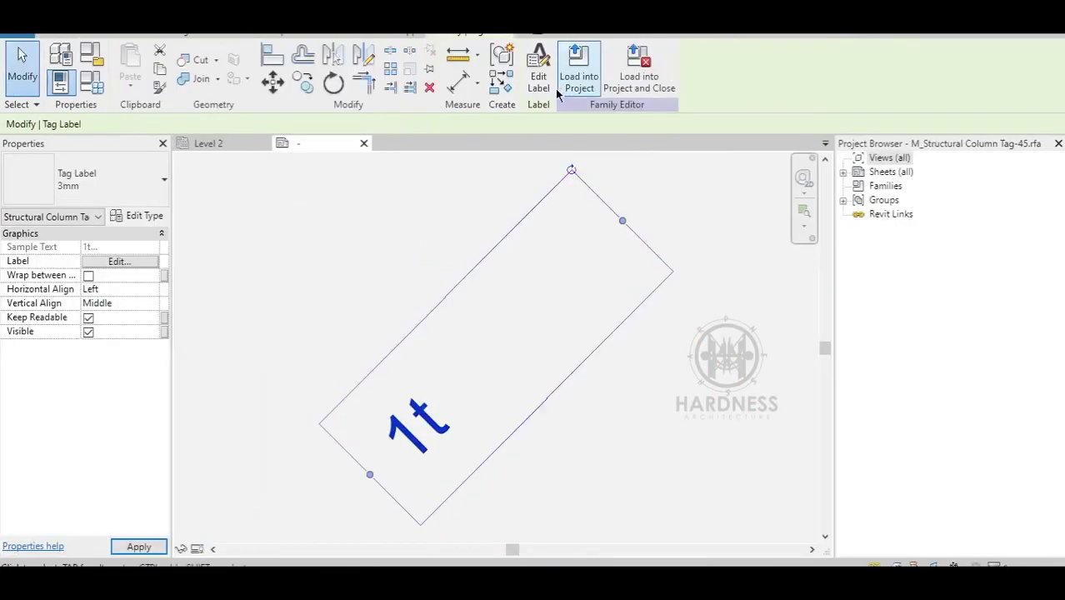
left_click(539, 69)
left_click(430, 276)
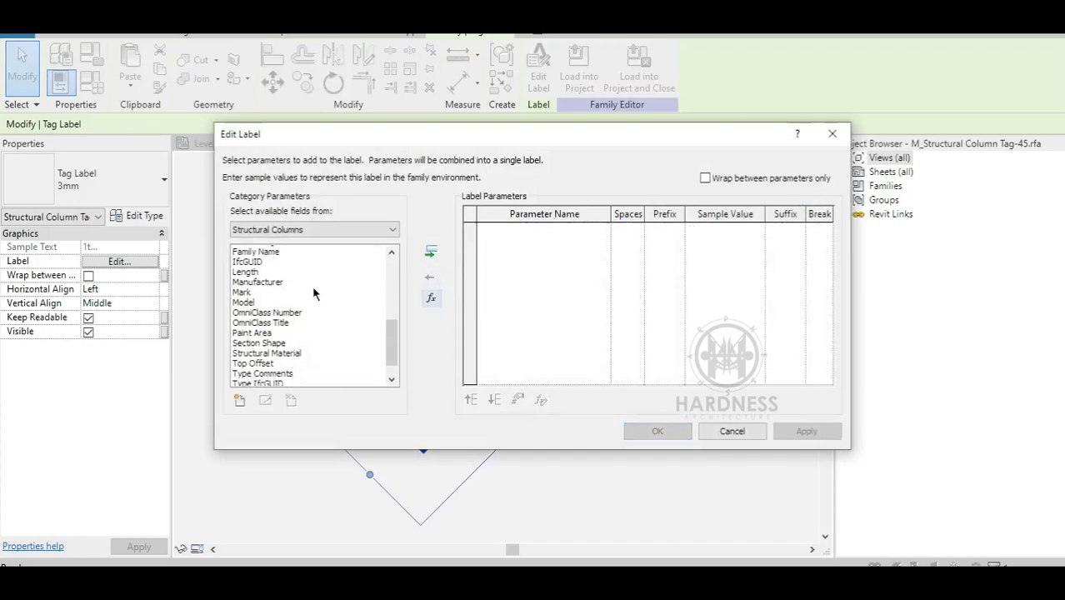
scroll(246, 304, "up", 3)
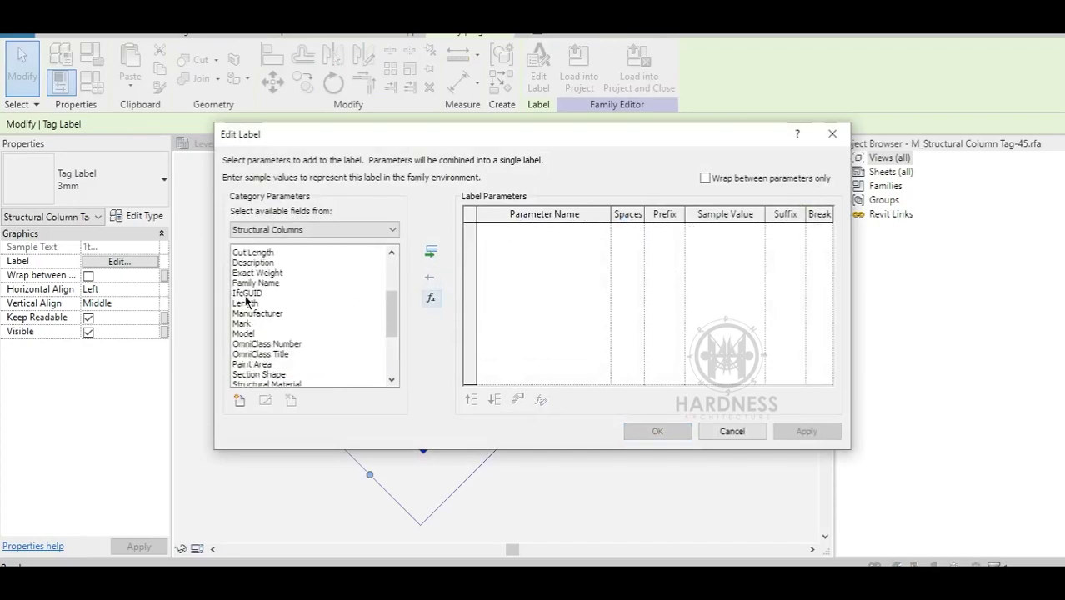
left_click(431, 259)
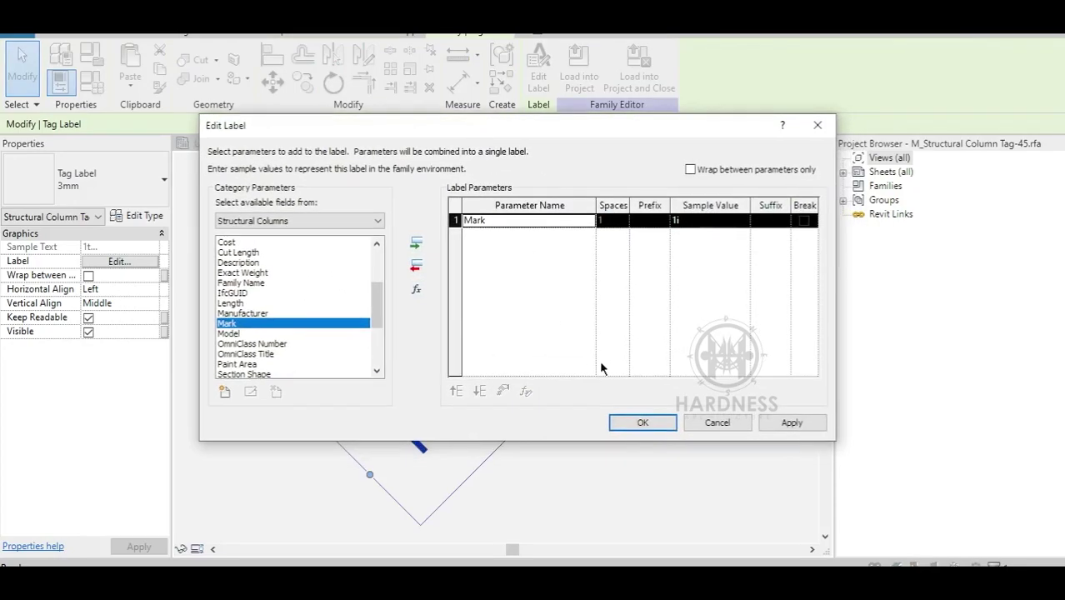
key("Return")
key("Escape")
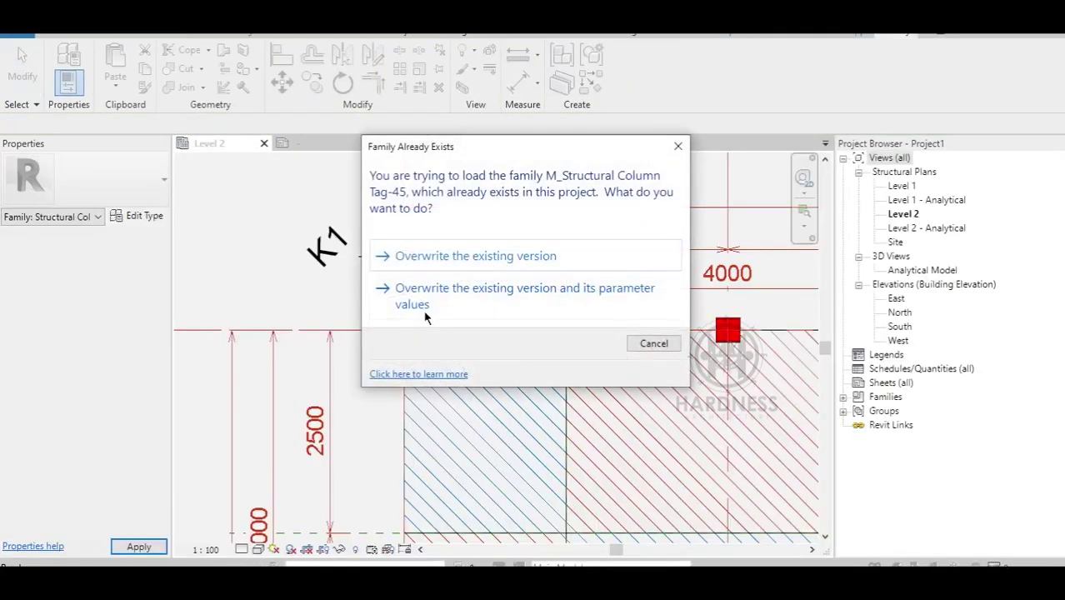
left_click(427, 315)
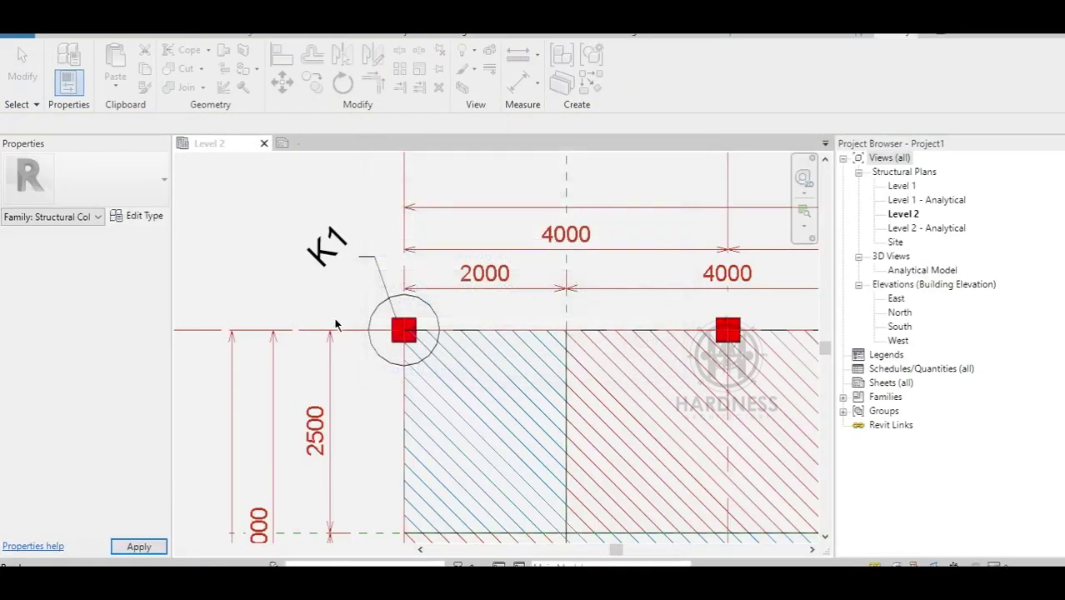
Step: Close the tag family without saving and give the C-1 column Mark K1
left_click(364, 144)
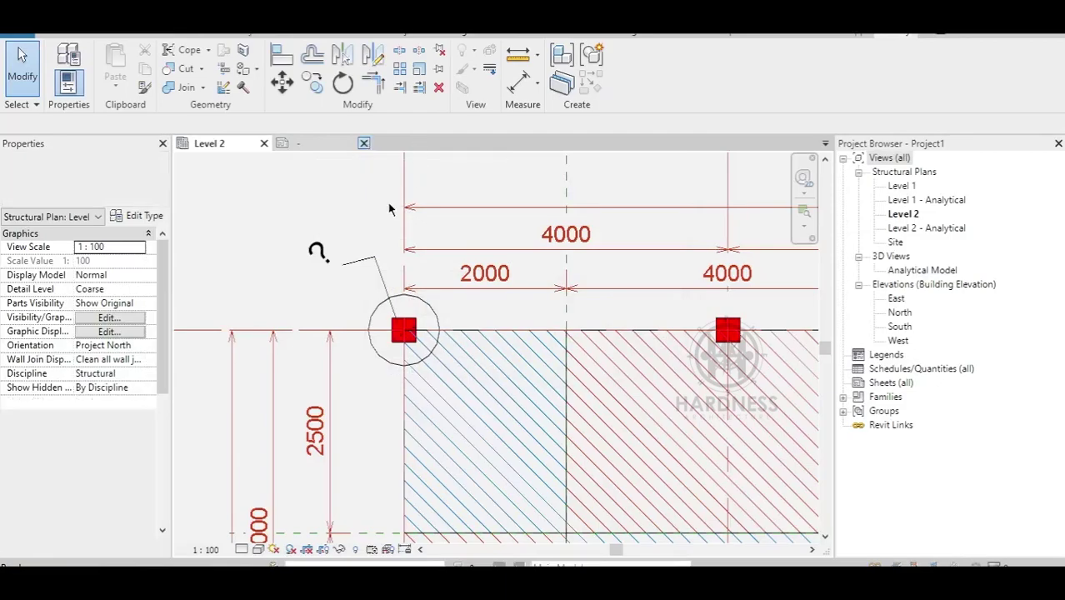
left_click(563, 306)
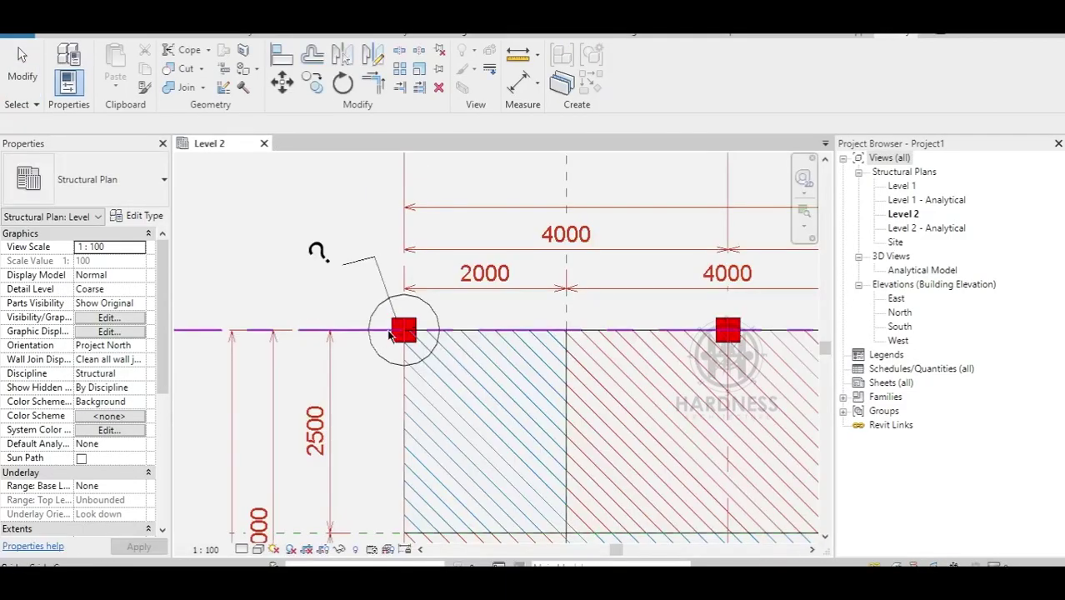
scroll(403, 330, "up", 3)
left_click(404, 330)
scroll(12, 438, "down", 2)
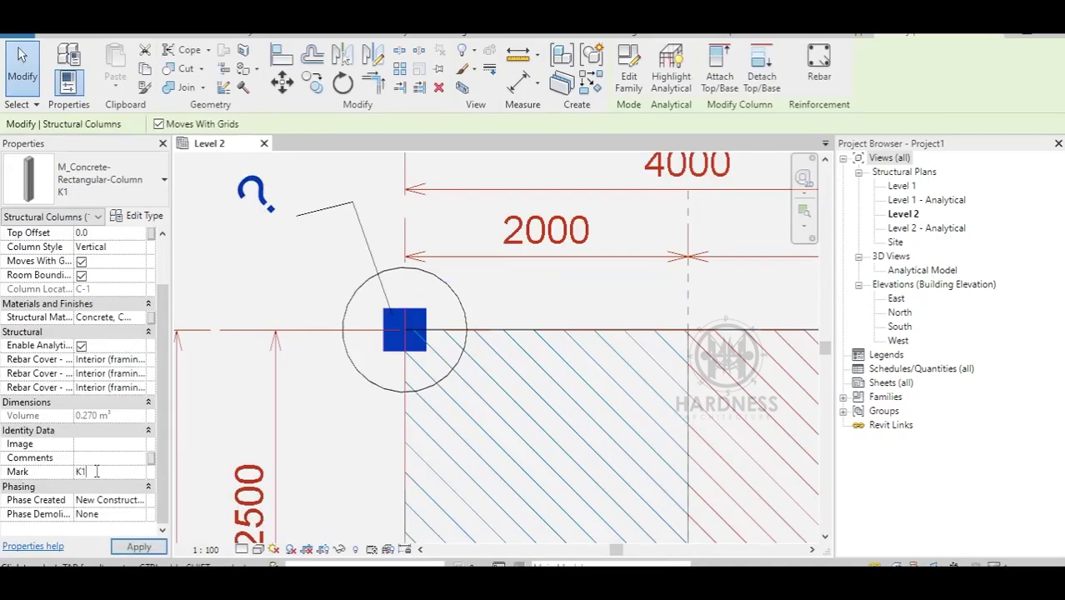
left_click(327, 367)
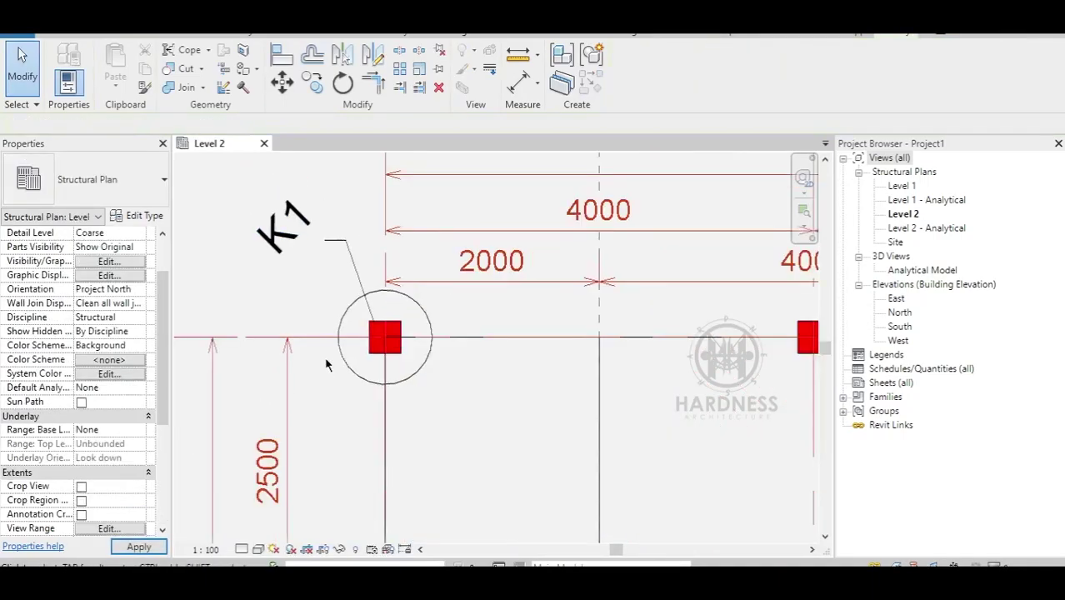
Step: Give the column at grid C-3 Mark K2
scroll(516, 338, "down", 2)
scroll(516, 338, "down", 2)
scroll(544, 318, "up", 3)
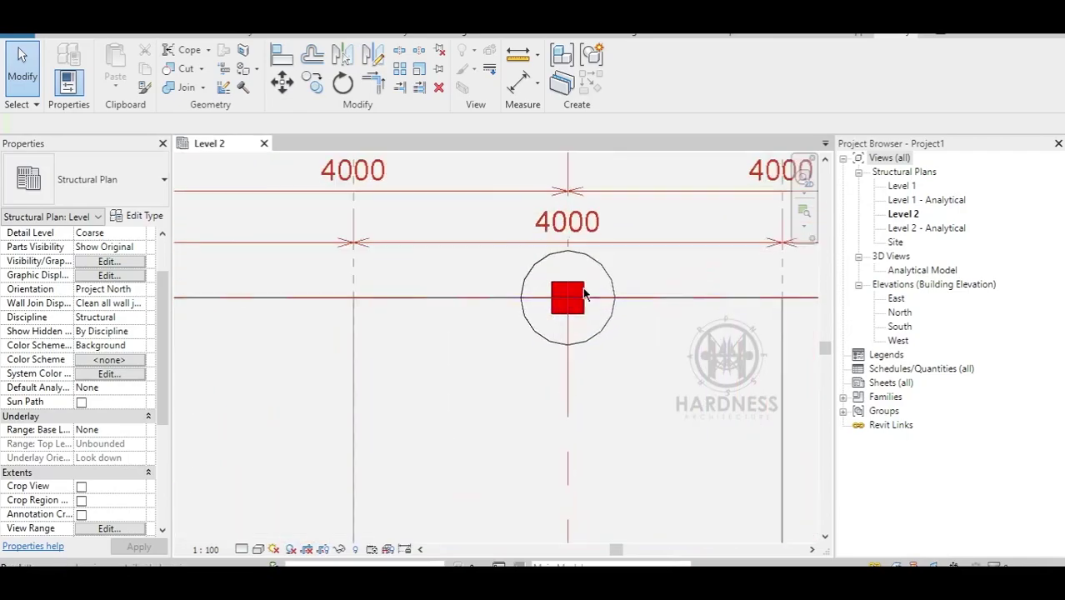
left_click(568, 298)
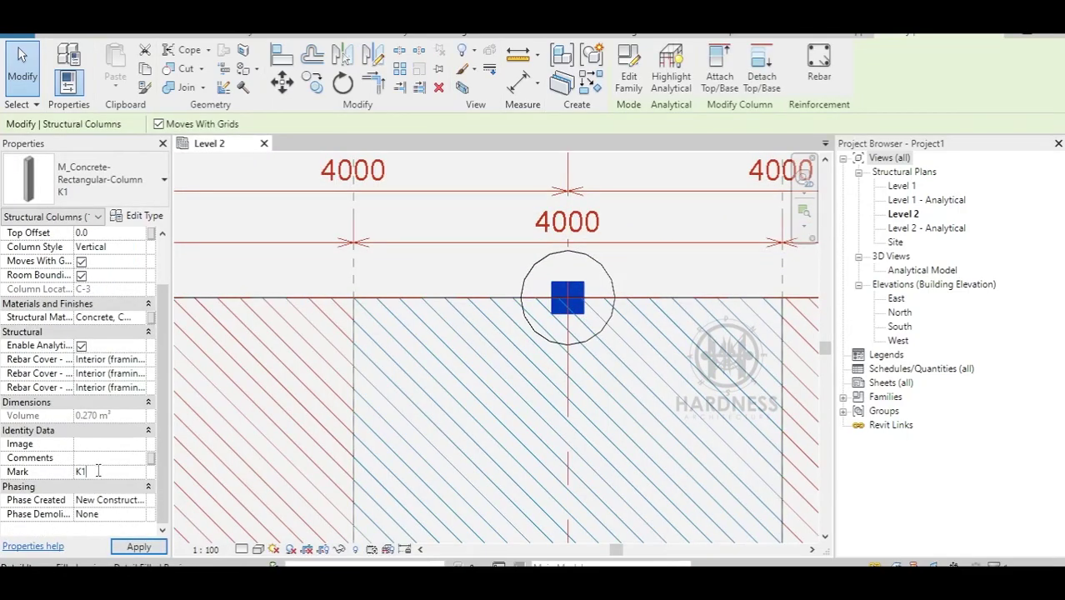
scroll(446, 351, "down", 1)
left_click(418, 340)
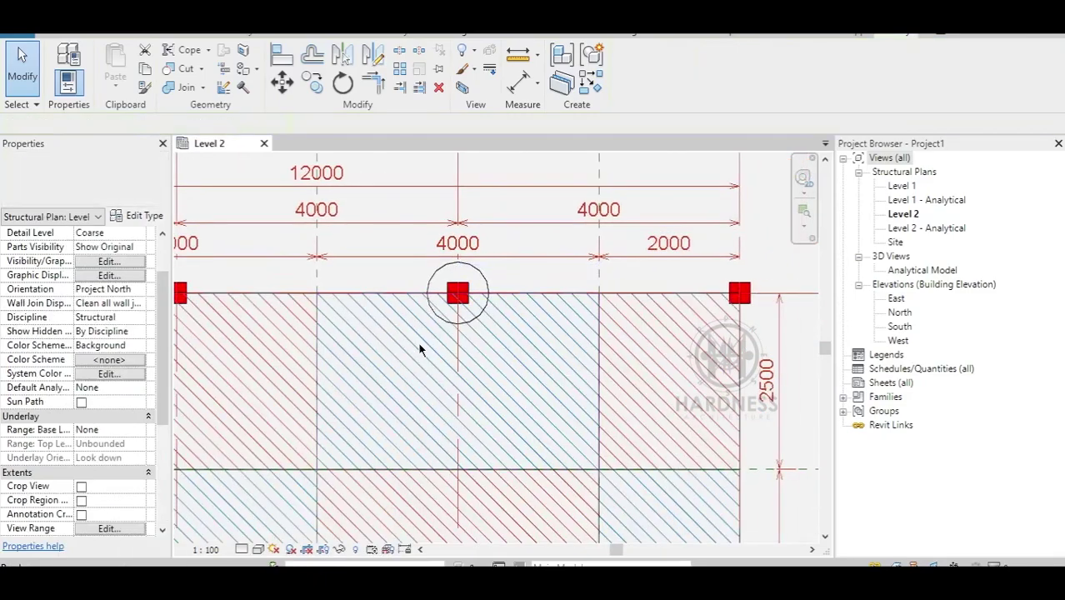
scroll(424, 346, "down", 3)
scroll(439, 334, "up", 3)
Step: Set the Mark of the column at grid B-3 to K3
key("t")
key("g")
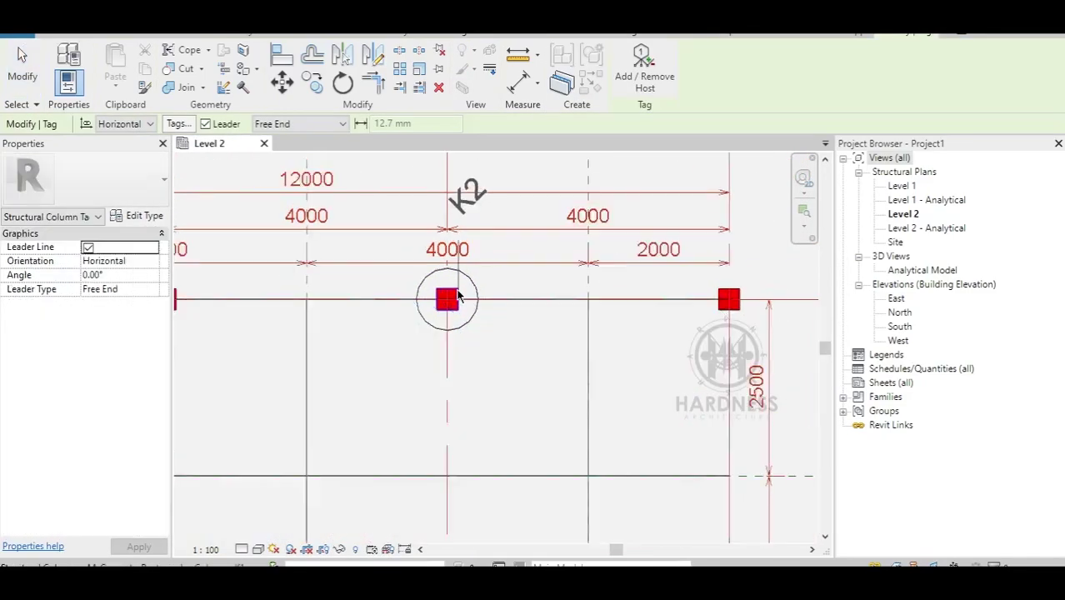
scroll(450, 333, "down", 3)
scroll(467, 350, "up", 4)
key("Escape")
scroll(480, 371, "up", 1)
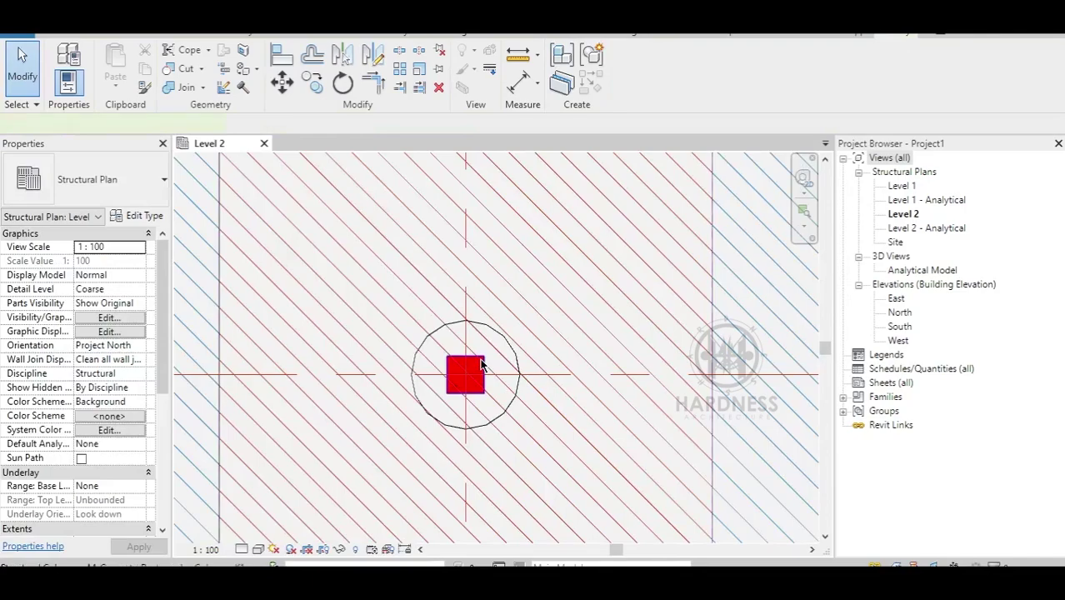
left_click(481, 364)
scroll(86, 514, "down", 2)
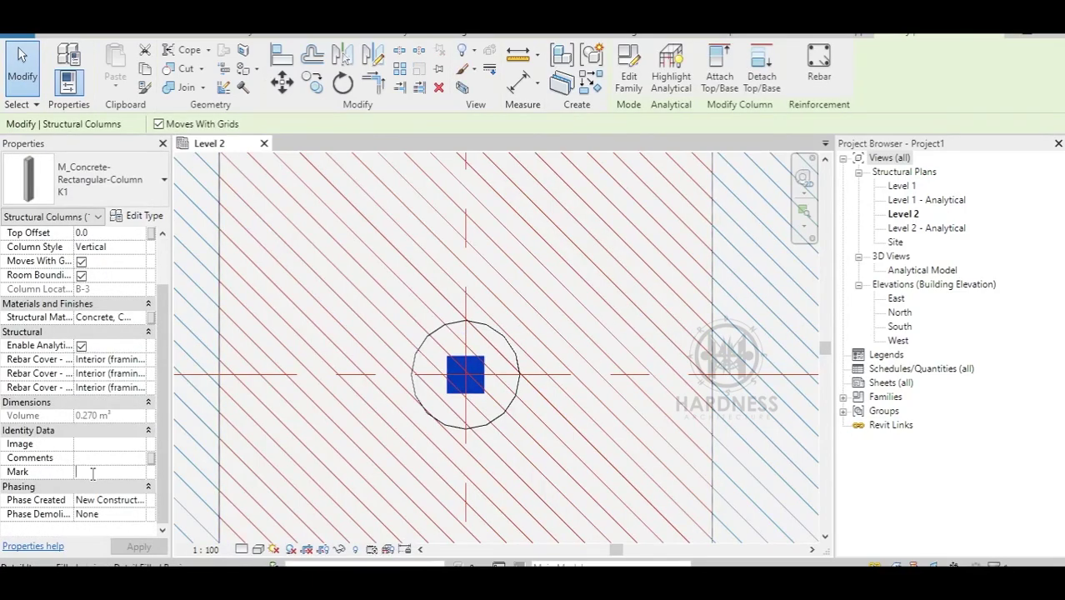
scroll(414, 424, "down", 4)
scroll(471, 366, "down", 2)
key("Escape")
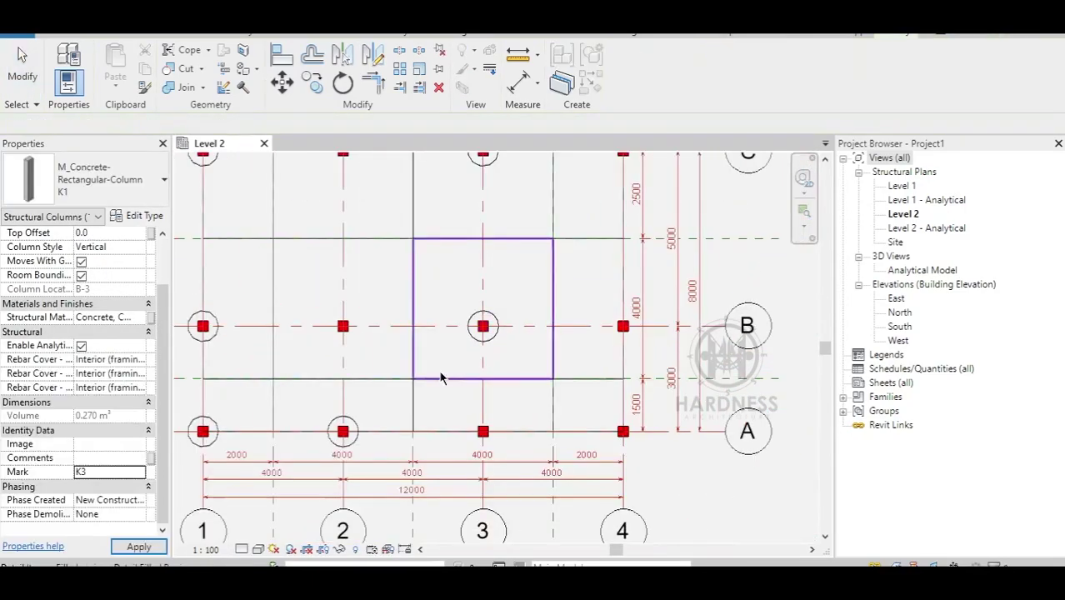
middle_click_drag(442, 374, 584, 356)
scroll(383, 429, "up", 5)
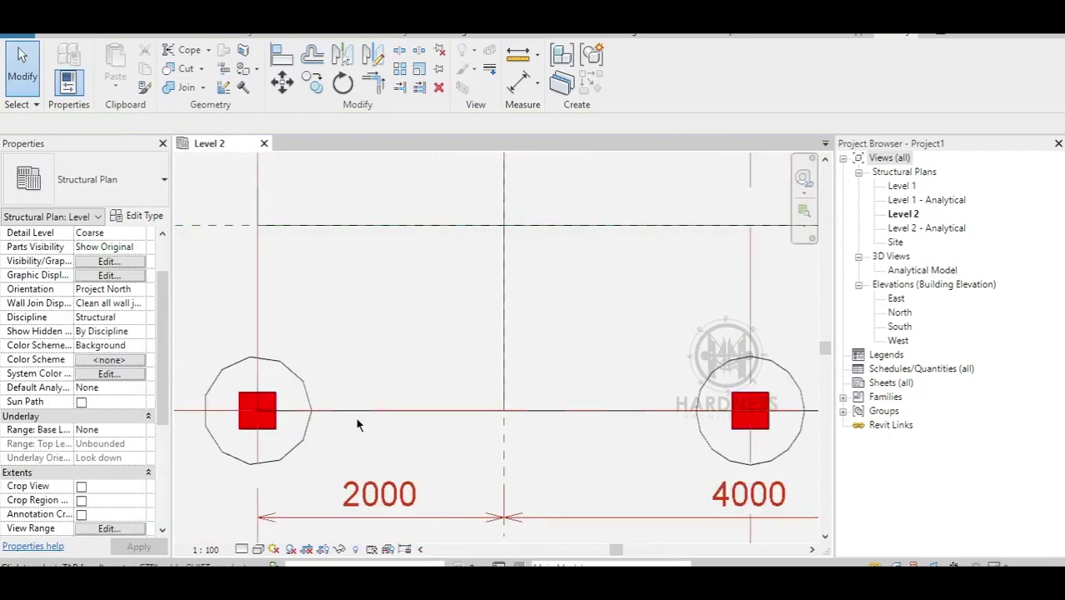
Step: Give the A-1 column Mark K4 and the A-2 column Mark K5
left_click(255, 411)
left_click(105, 472)
type("K")
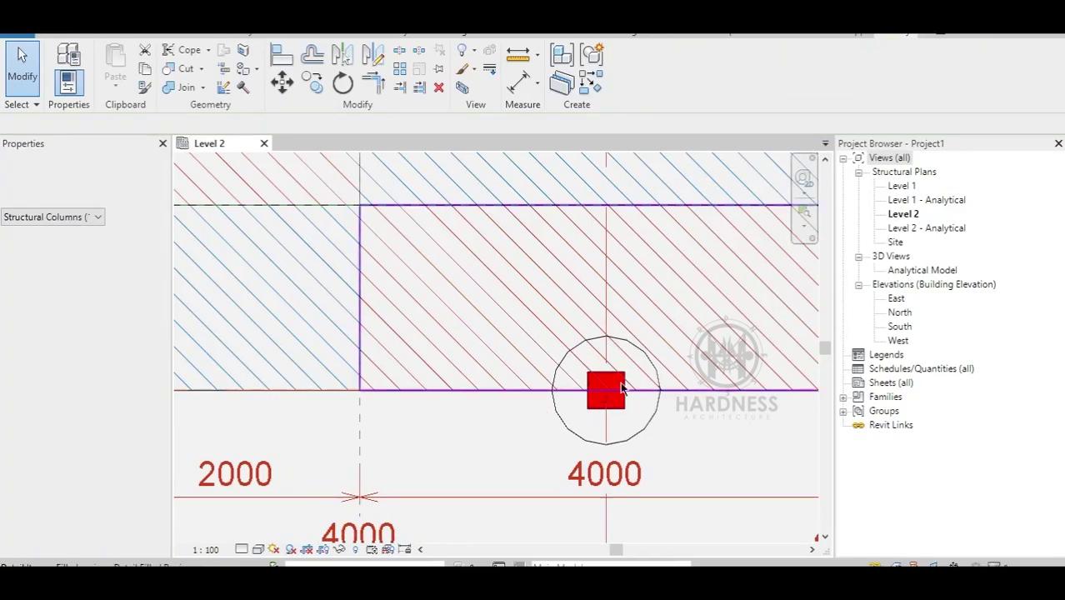
left_click(619, 403)
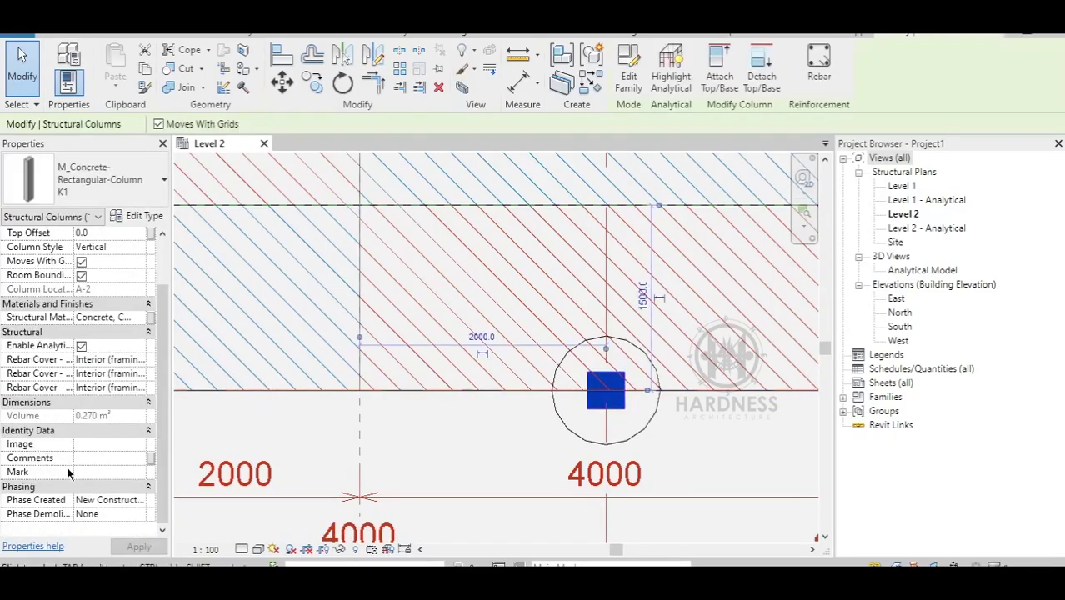
left_click(104, 471)
type("K5")
key("Return")
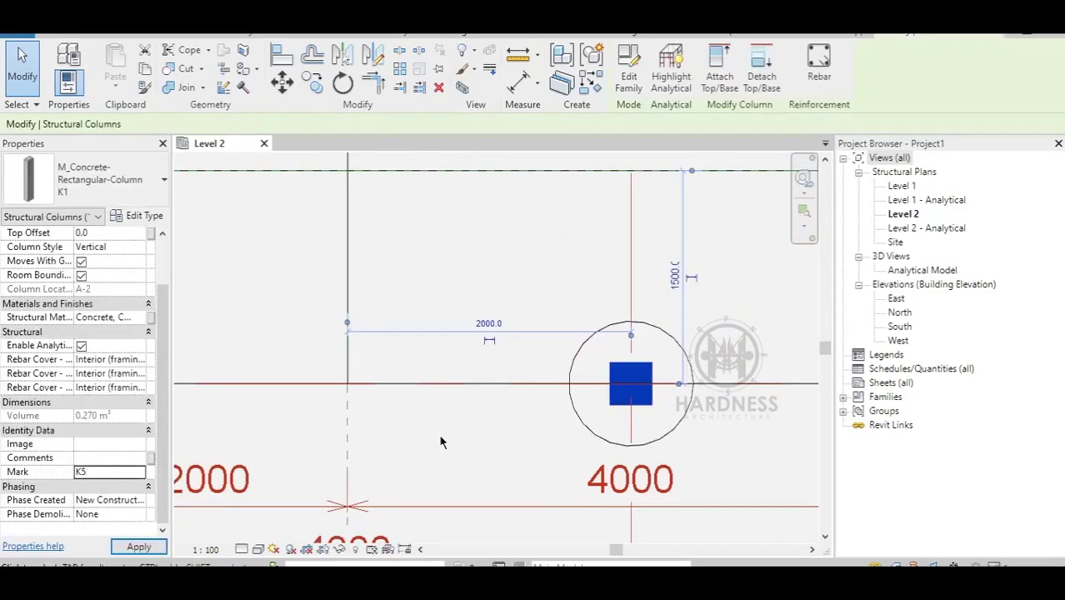
scroll(439, 440, "down", 5)
scroll(488, 268, "up", 3)
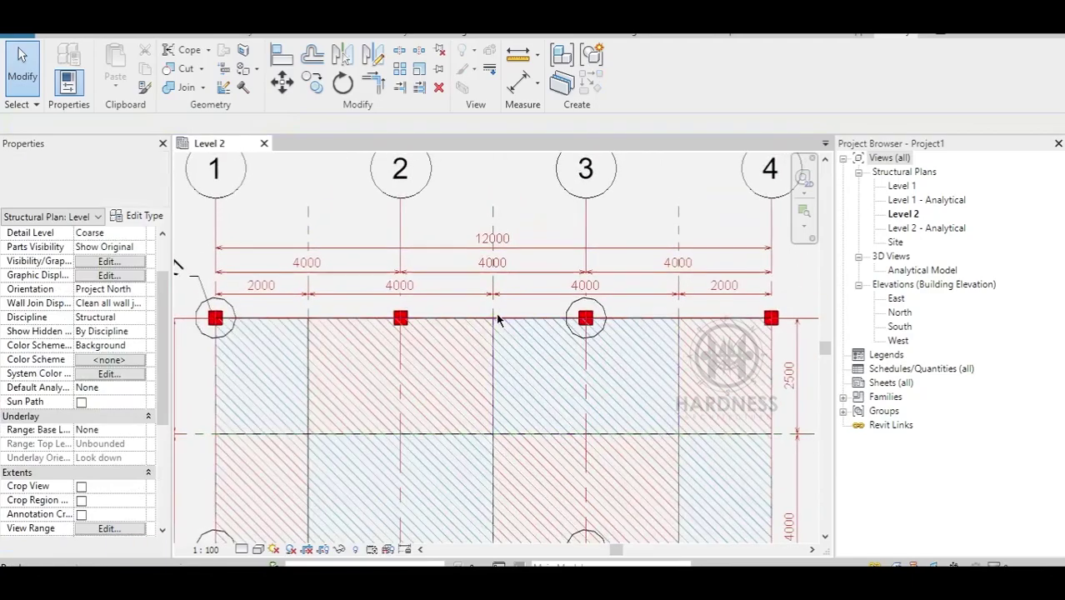
Step: Tag the K2, K3 and K5 columns with Tag by Category (TG)
key("t")
key("g")
scroll(384, 305, "up", 2)
scroll(385, 305, "up", 1)
left_click(462, 342)
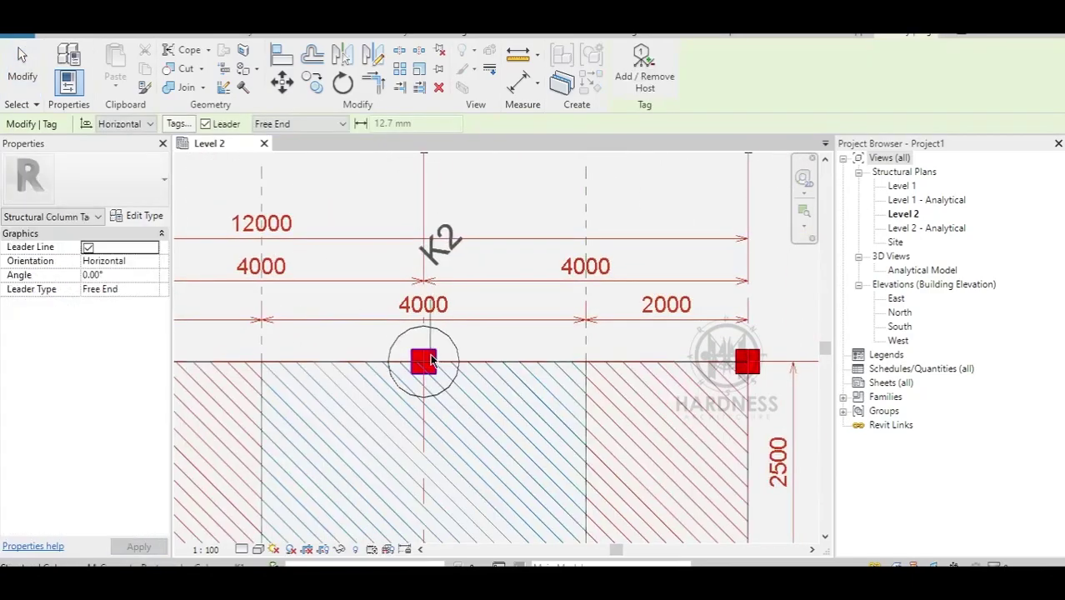
left_click(483, 308)
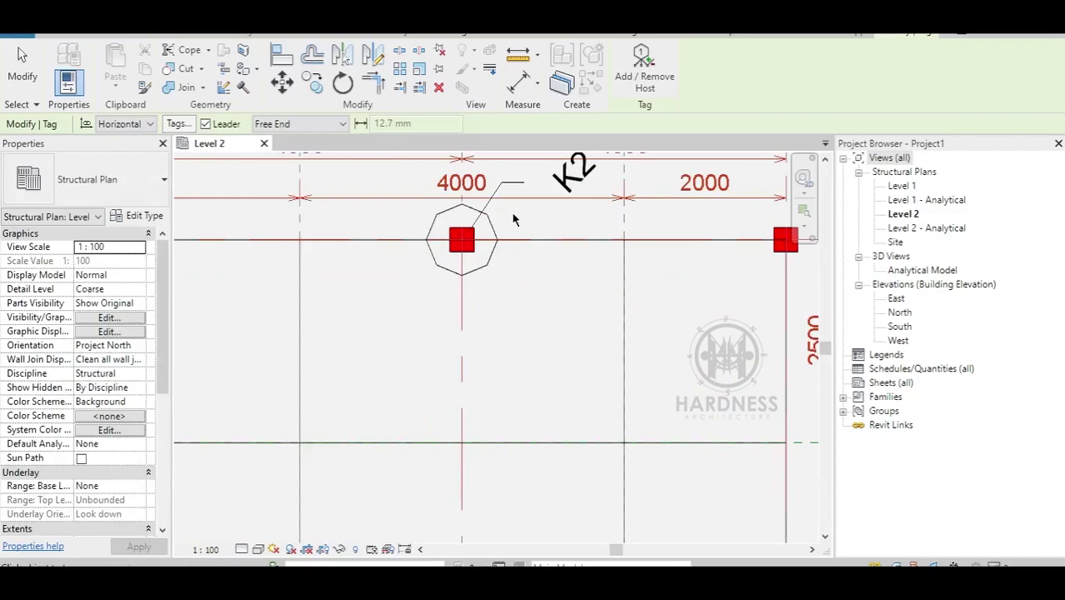
scroll(527, 351, "down", 3)
scroll(485, 424, "up", 4)
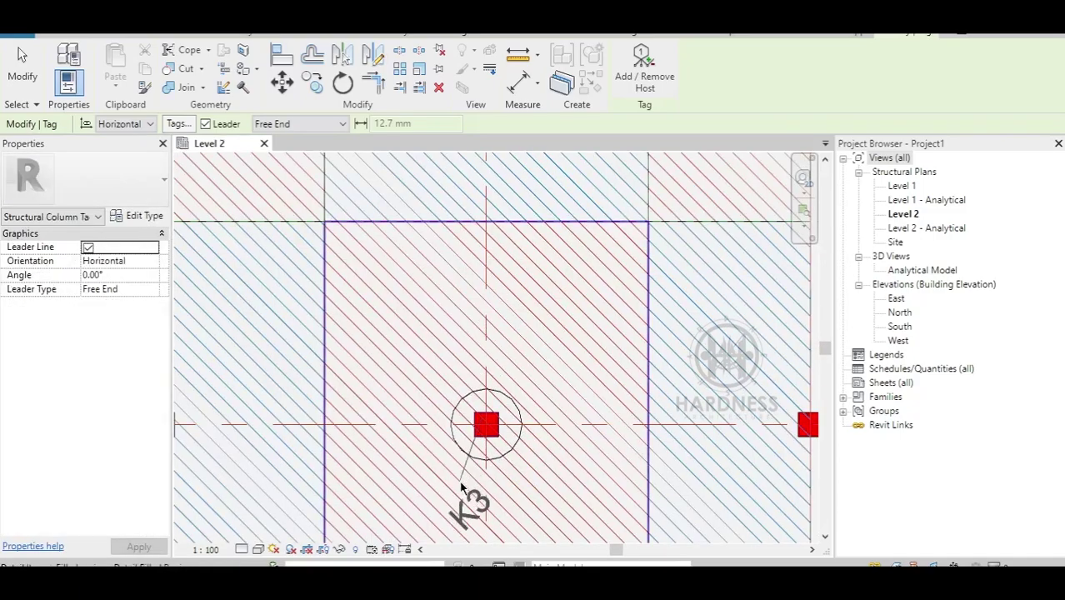
left_click(450, 471)
middle_click_drag(442, 372, 463, 229)
scroll(463, 230, "down", 2)
scroll(500, 332, "up", 2)
middle_click_drag(500, 332, 367, 334)
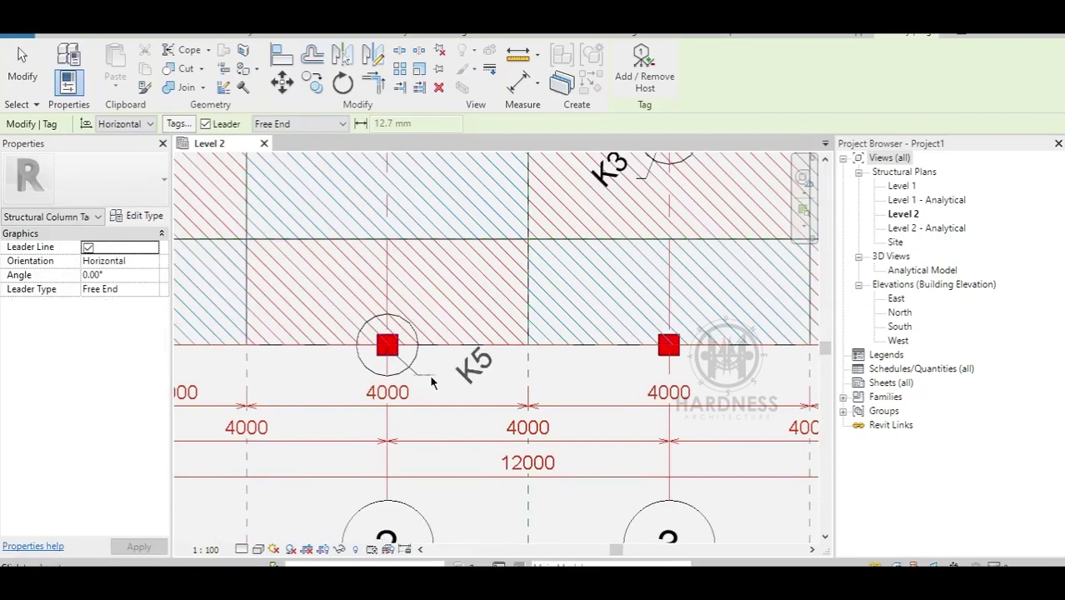
left_click(430, 381)
key("Escape")
scroll(475, 400, "up", 2)
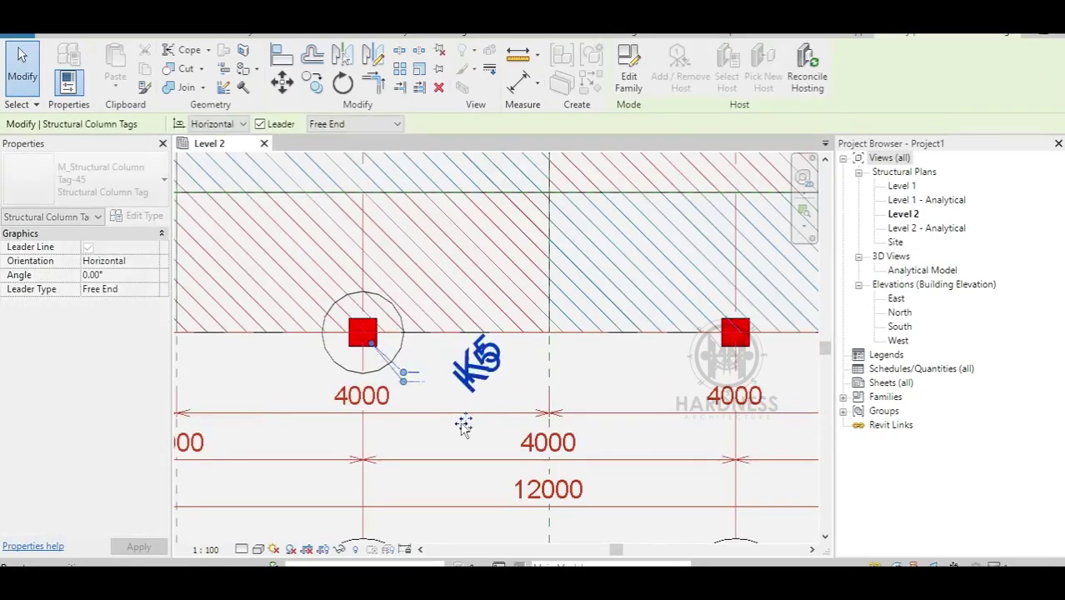
Step: Place the K4 tag on the corner column at grid A-1
key("Escape")
middle_click_drag(464, 425, 350, 391)
key("t")
key("g")
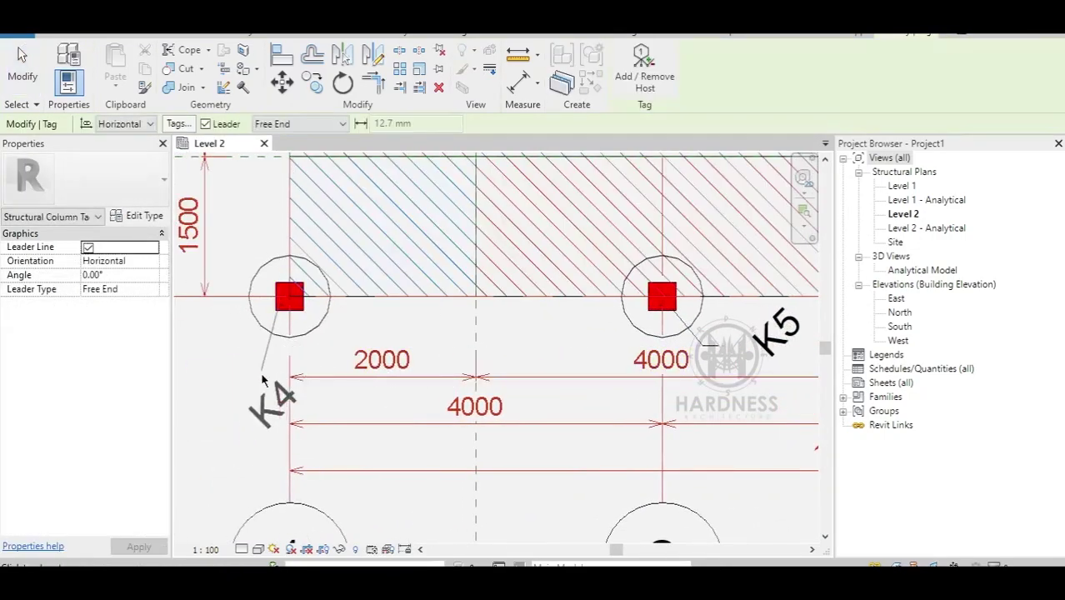
left_click(189, 342)
key("Escape")
key("Escape")
scroll(402, 359, "down", 3)
scroll(403, 358, "down", 2)
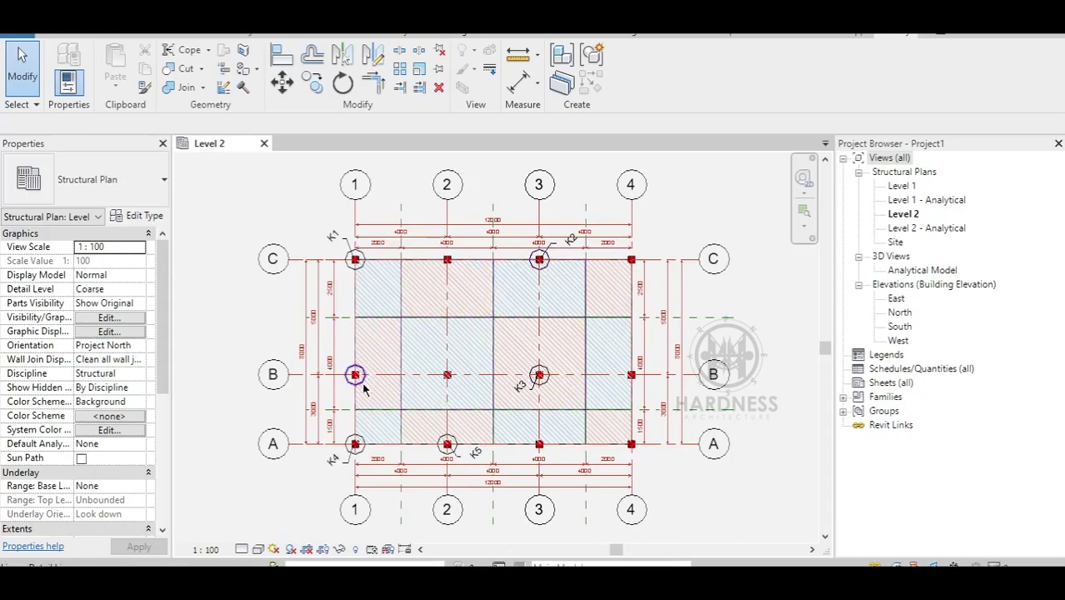
Step: Set the Mark of the column at grid B-1 to K6 in Properties and apply it
scroll(354, 374, "up", 3)
scroll(379, 363, "up", 3)
left_click(382, 256)
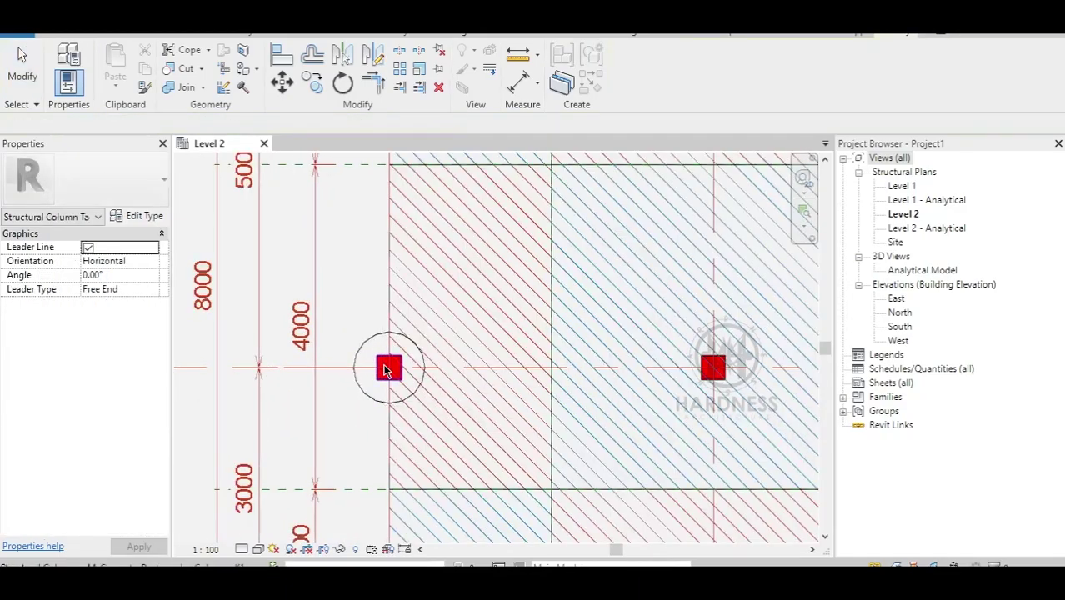
scroll(297, 362, "down", 5)
scroll(331, 384, "down", 2)
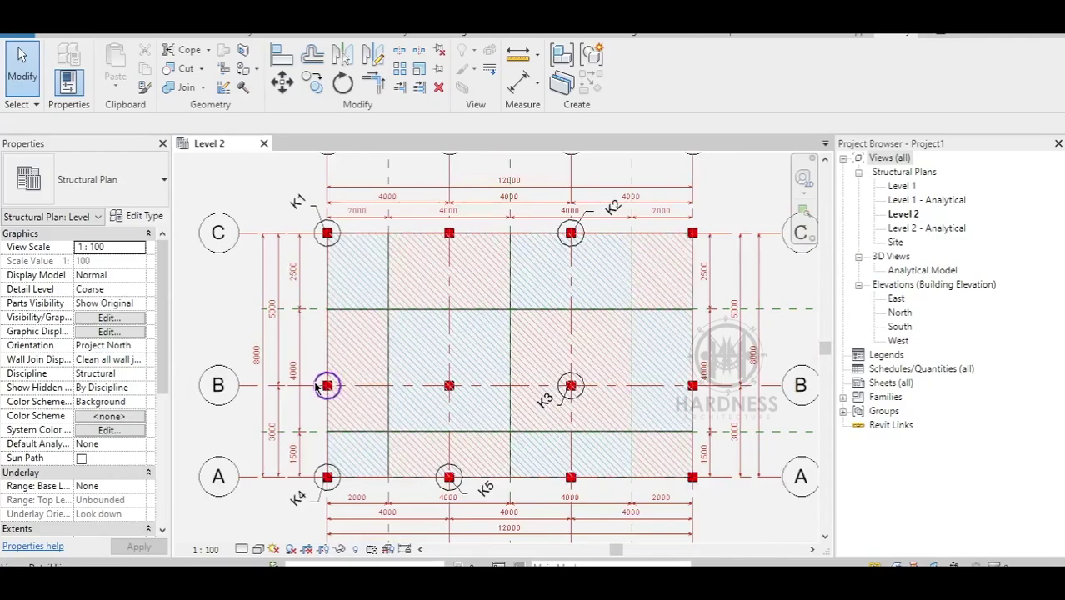
scroll(317, 382, "up", 3)
left_click(341, 394)
scroll(52, 427, "down", 2)
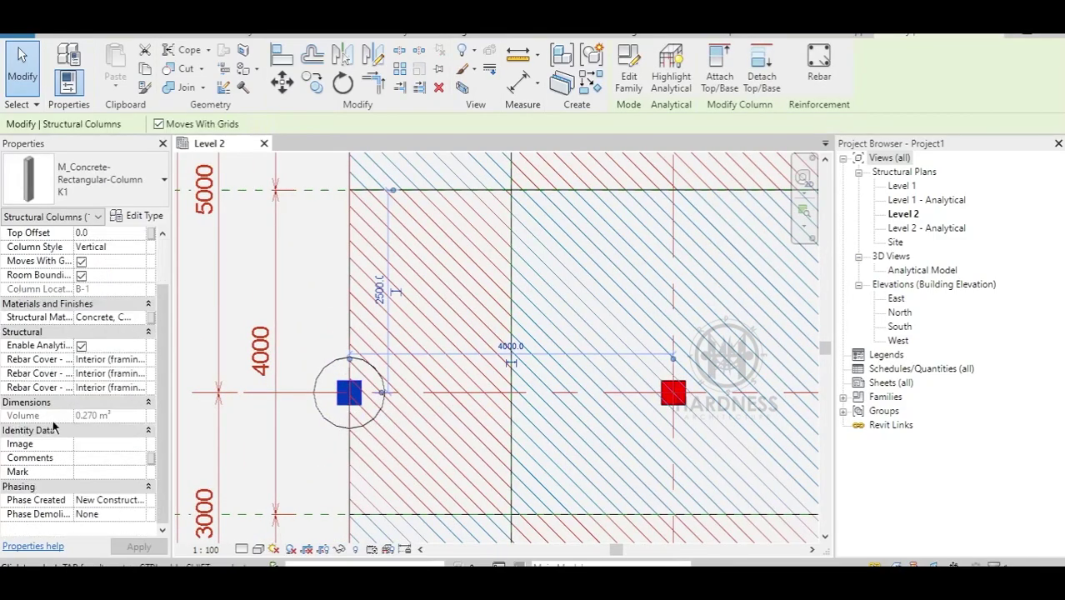
left_click(103, 472)
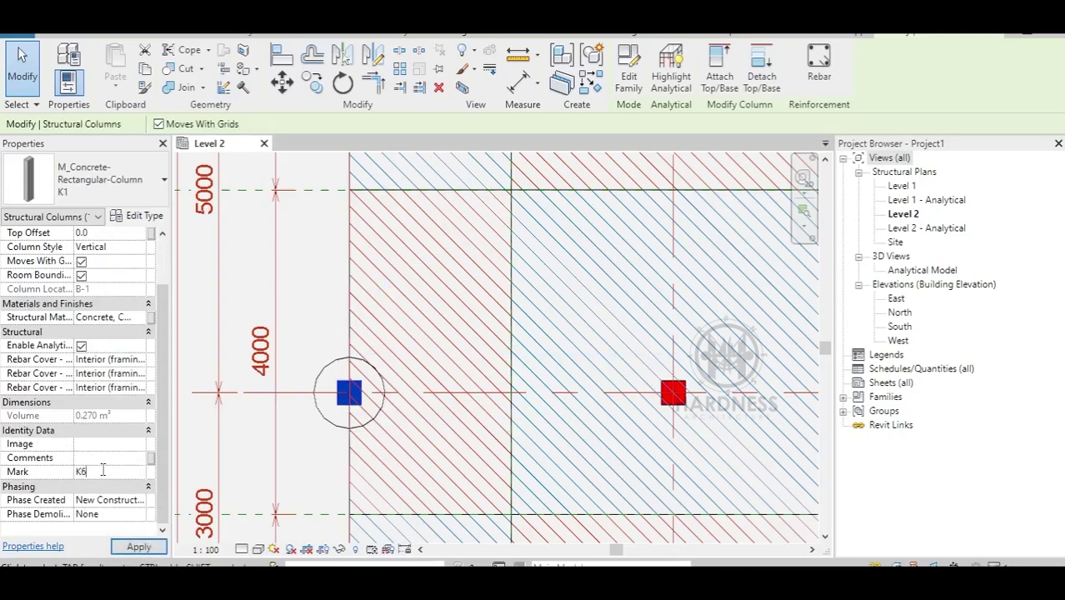
left_click(385, 397)
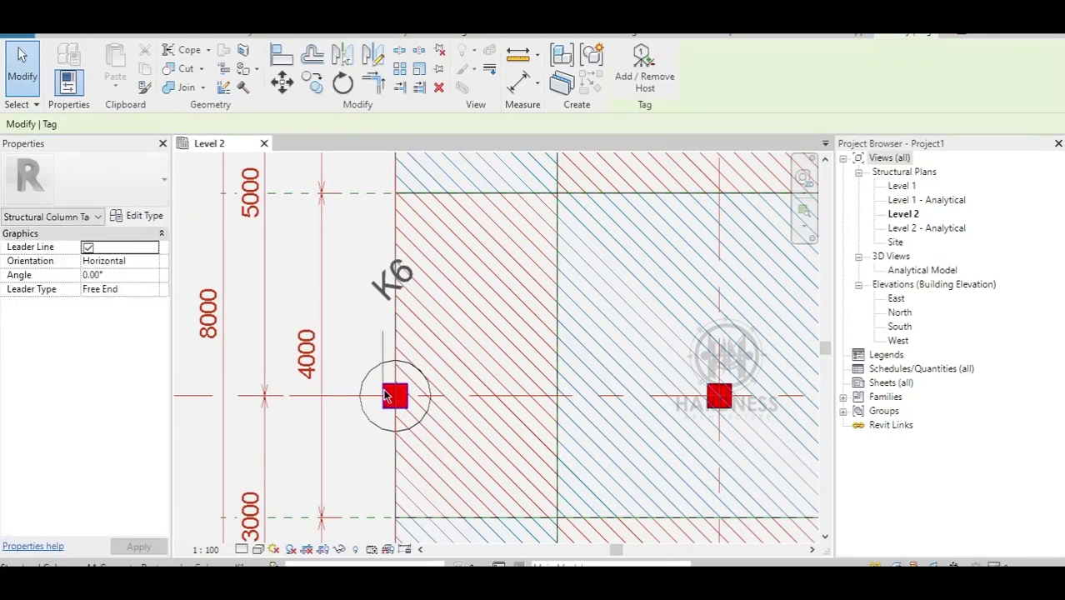
Step: Drag the K6 tag up and to the left of the column
left_click_drag(384, 396, 356, 293)
key("Escape")
scroll(357, 292, "down", 2)
scroll(331, 307, "down", 2)
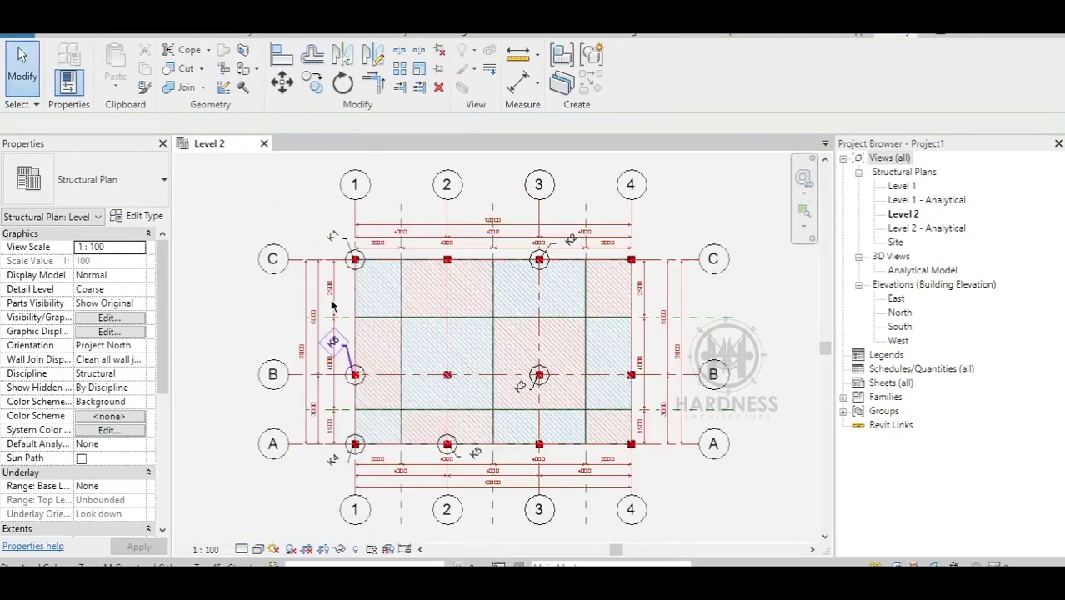
scroll(400, 237, "up", 3)
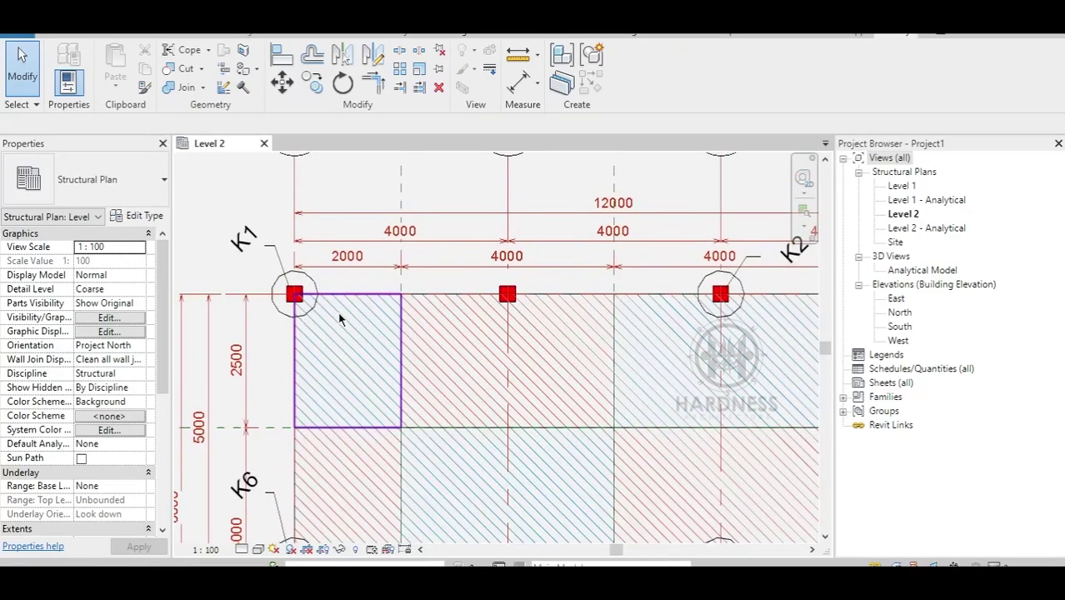
Step: Place an AREA text note in the top-left hatched bay using TX
scroll(340, 318, "down", 2)
scroll(317, 325, "up", 3)
scroll(374, 312, "up", 1)
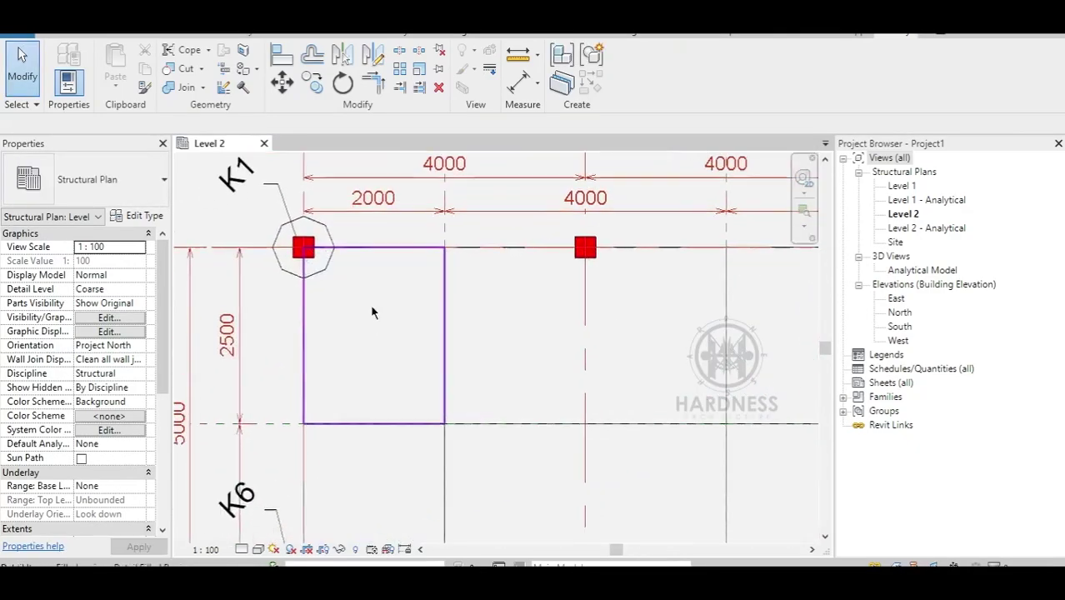
key("t")
key("x")
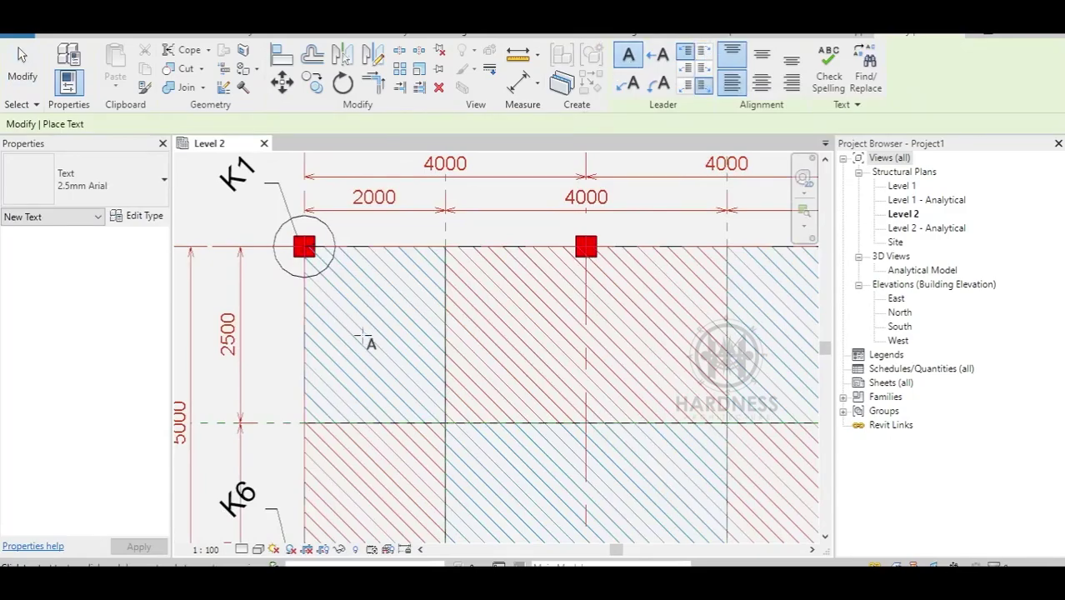
left_click(364, 337)
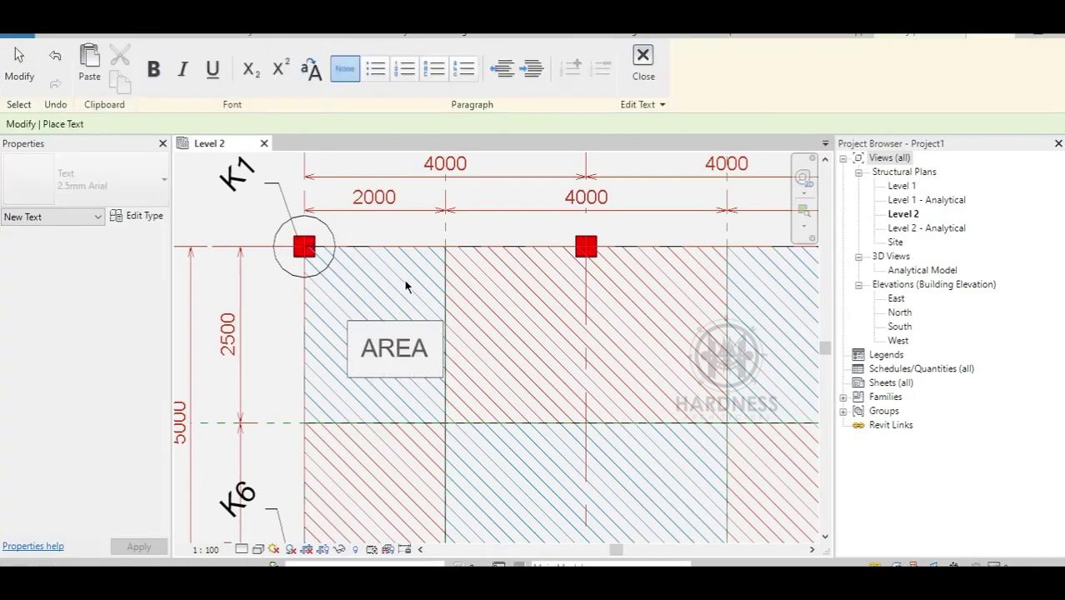
left_click(405, 286)
key("Escape")
Step: Duplicate the note's text type as HT with 1.8 mm text size
left_click(394, 347)
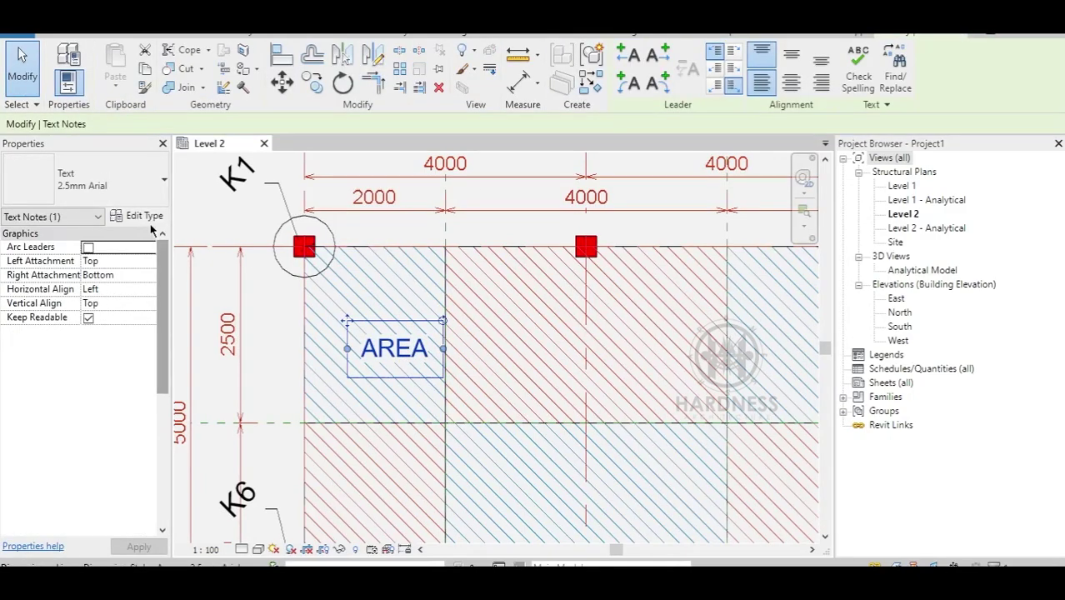
left_click(143, 217)
left_click(421, 108)
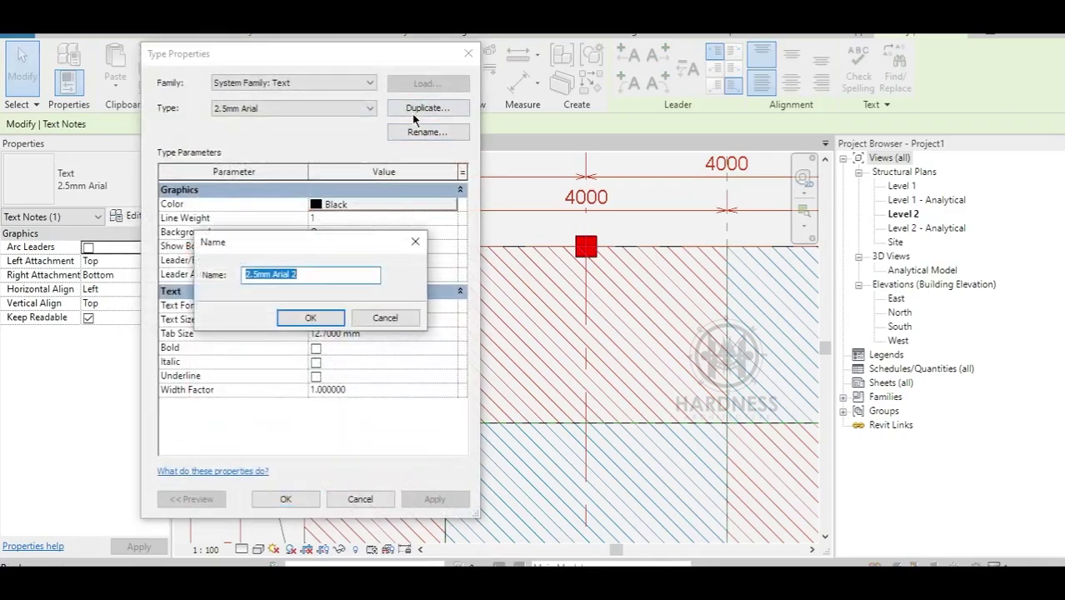
type("HT")
left_click(310, 317)
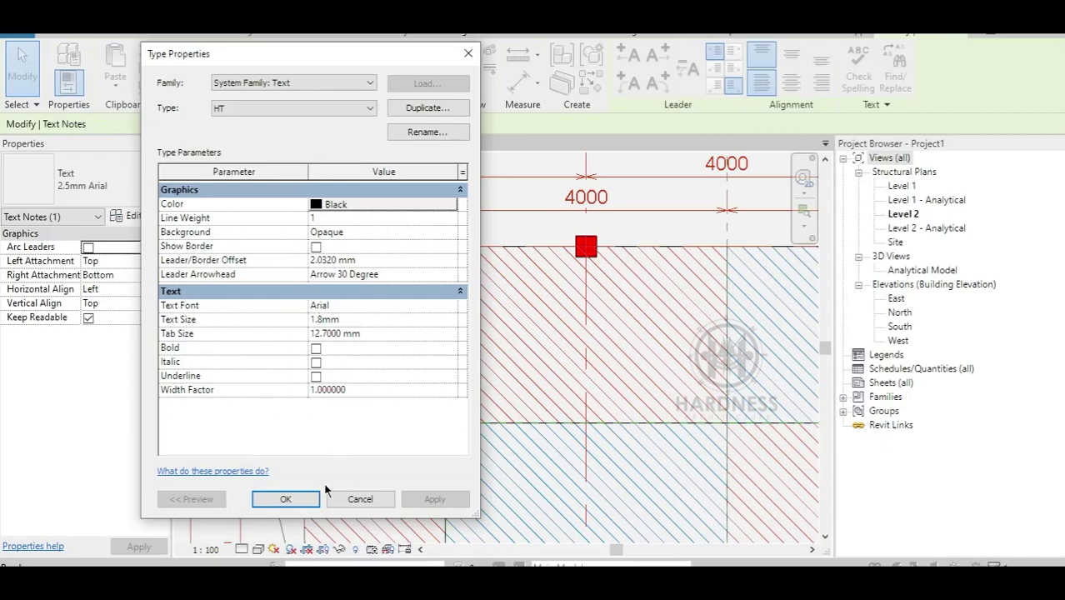
left_click(287, 499)
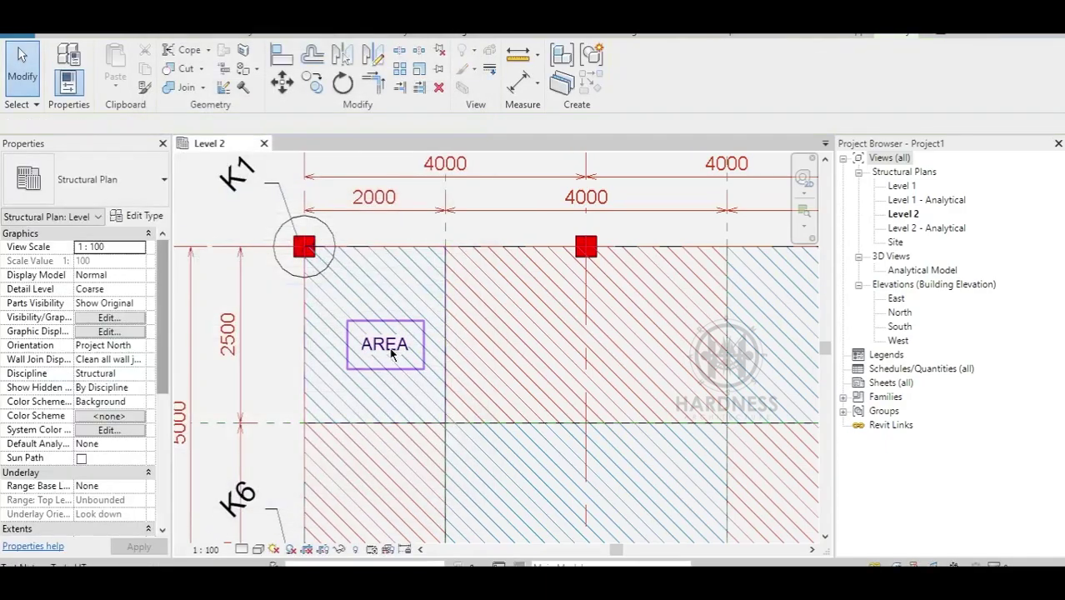
Step: Read the top-left region's 5 m² area and change the note to AREA : 5M2
left_click(396, 286)
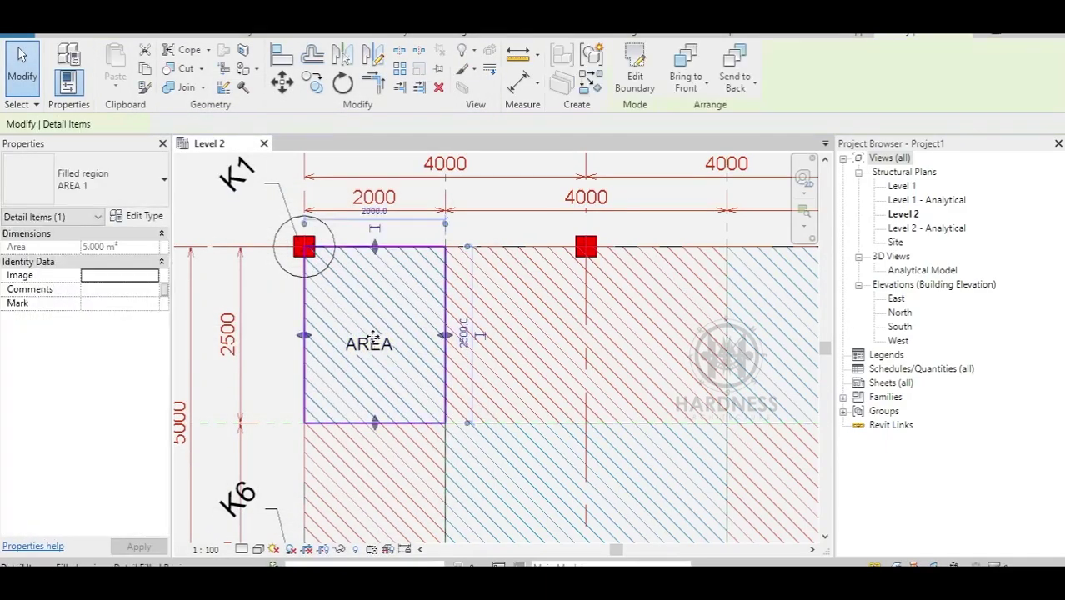
scroll(372, 332, "up", 2)
key("Escape")
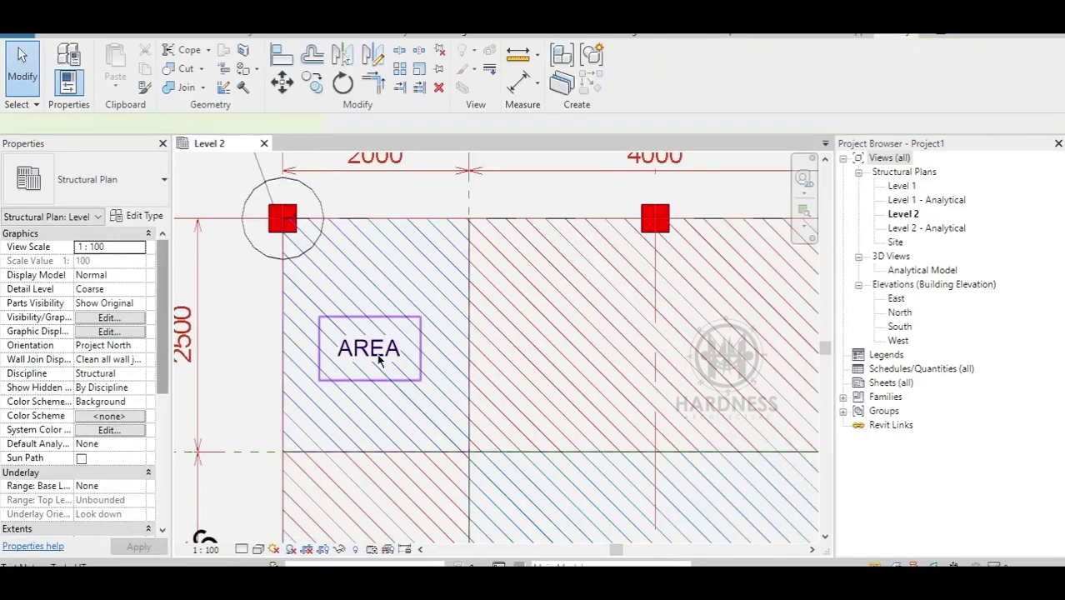
left_click(399, 356)
double_click(400, 357)
type(": 5M2")
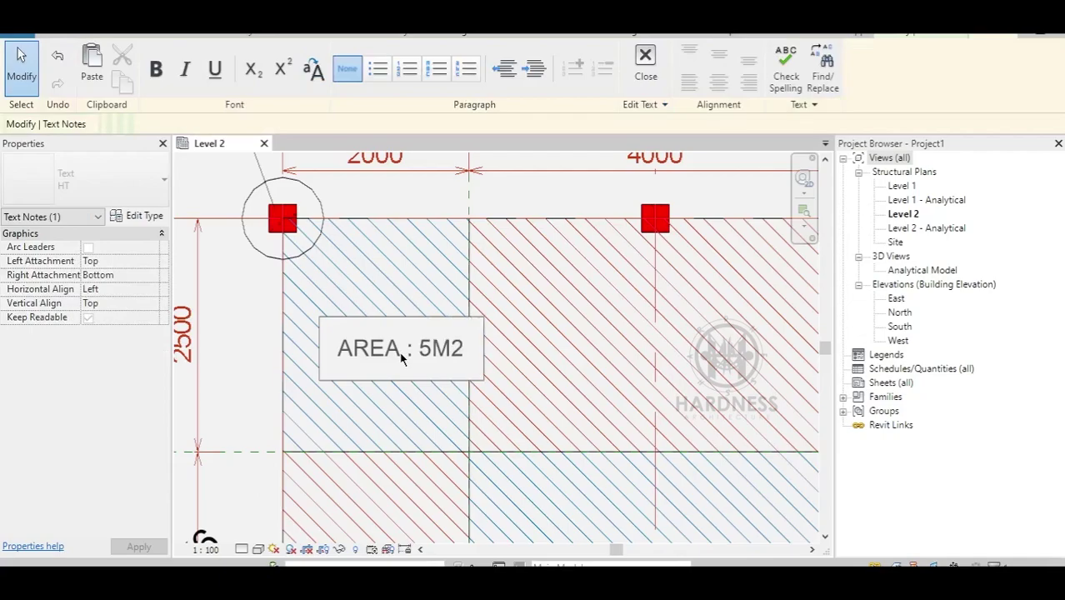
left_click(419, 281)
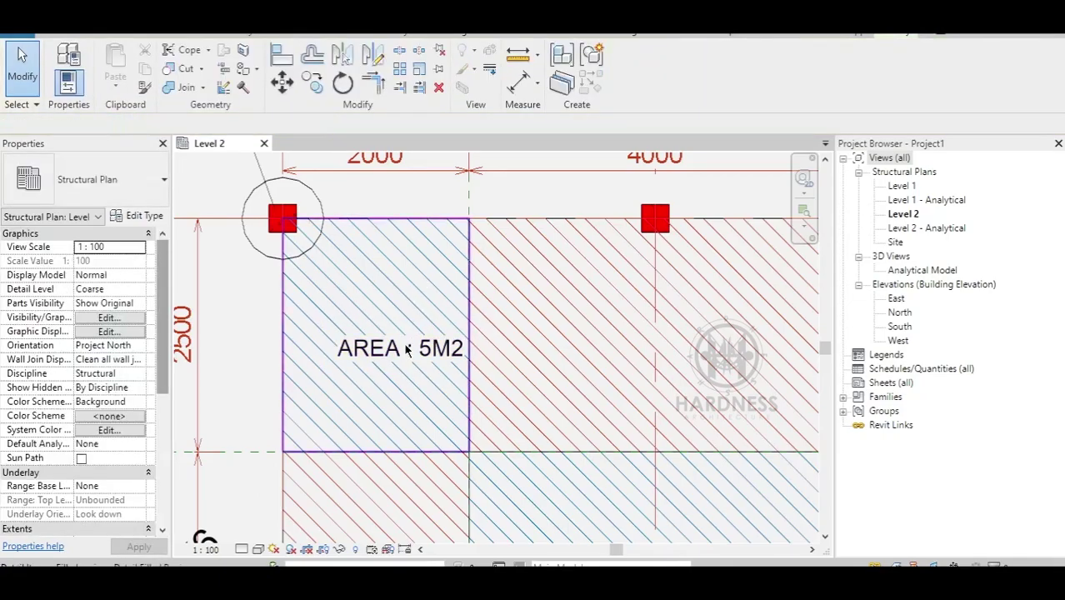
Step: Shift the AREA : 5M2 note slightly left and select it for copying
left_click(446, 354)
left_click_drag(446, 354, 417, 354)
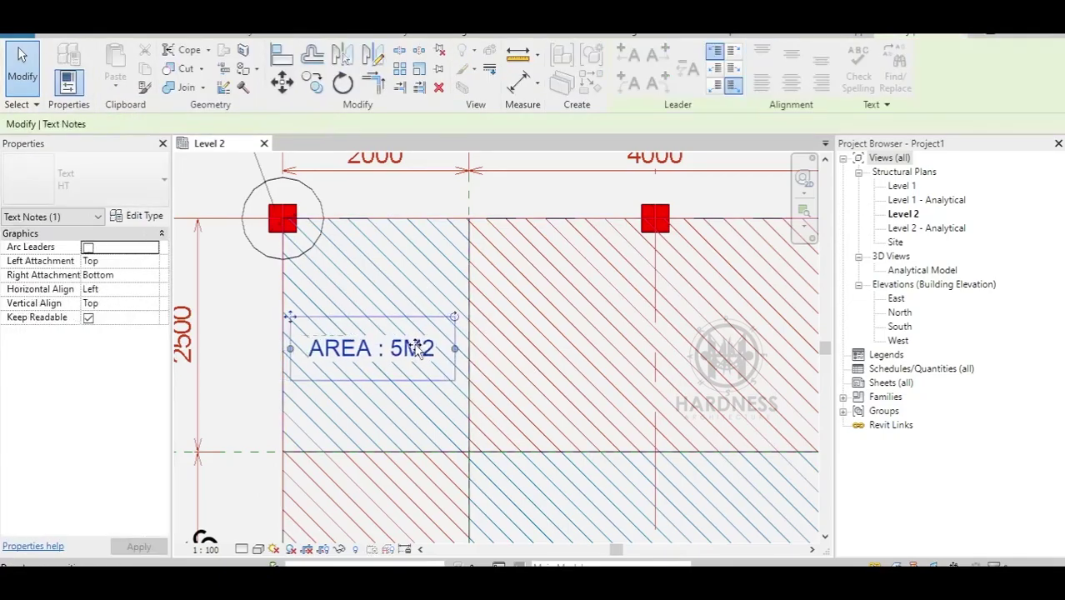
left_click(400, 279)
left_click(400, 280)
key("Escape")
scroll(250, 308, "down", 2)
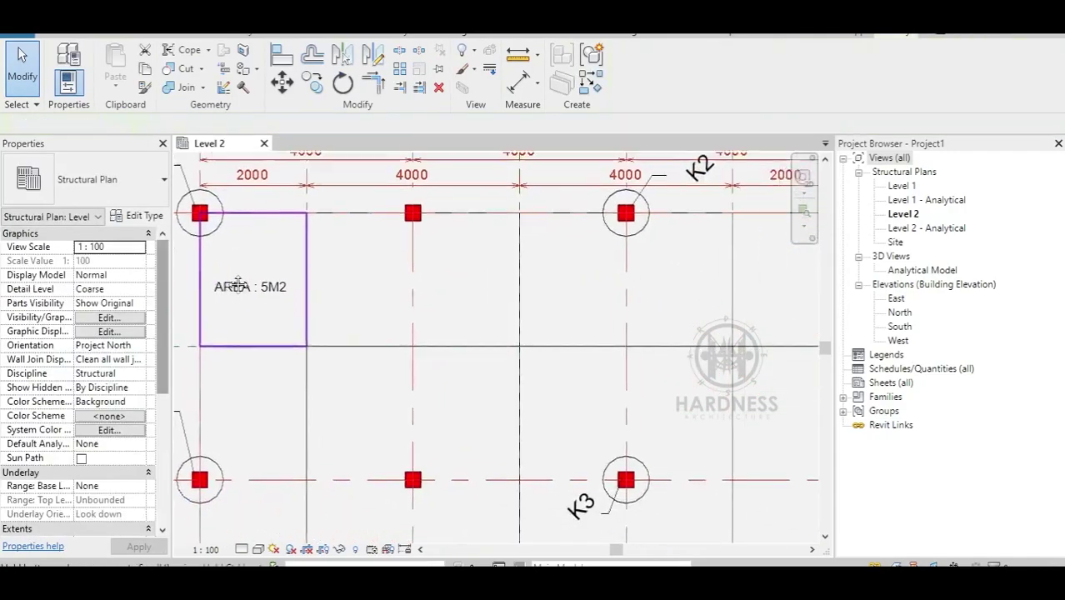
Step: Paste AREA : 5M2 copies near K2, in the central bay above K3, and by K5
key("ctrl+v")
left_click(617, 285)
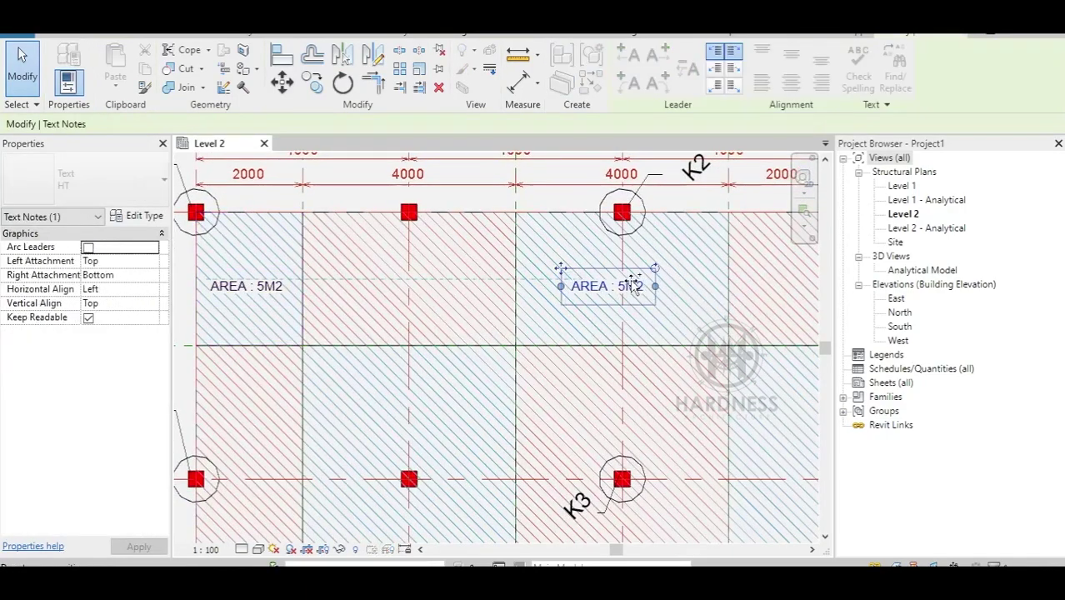
scroll(566, 285, "up", 3)
scroll(558, 283, "down", 4)
key("ctrl+v")
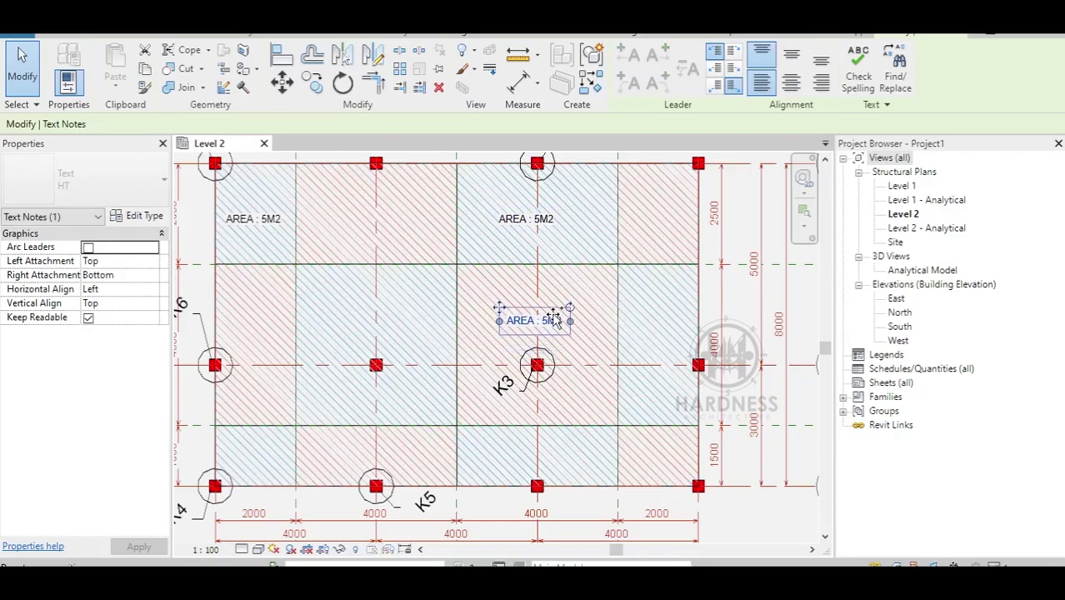
left_click(531, 322)
key("ctrl+v")
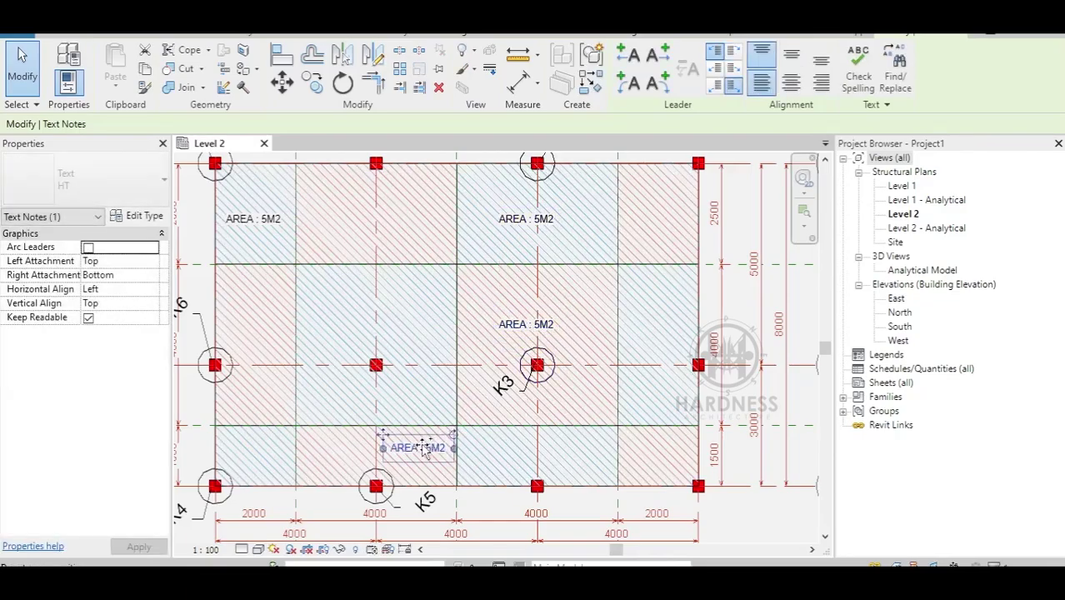
left_click(385, 449)
key("ctrl+v")
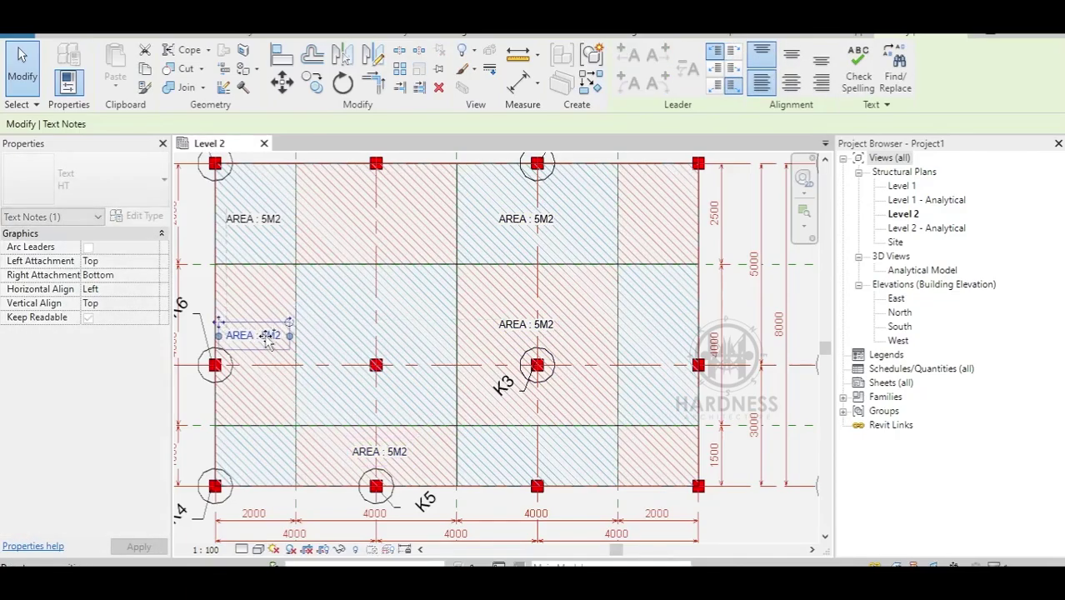
Step: Drop the last note copy beside K6, check the K2 bay, and edit a copied note's value
left_click(265, 327)
scroll(583, 242, "down", 1)
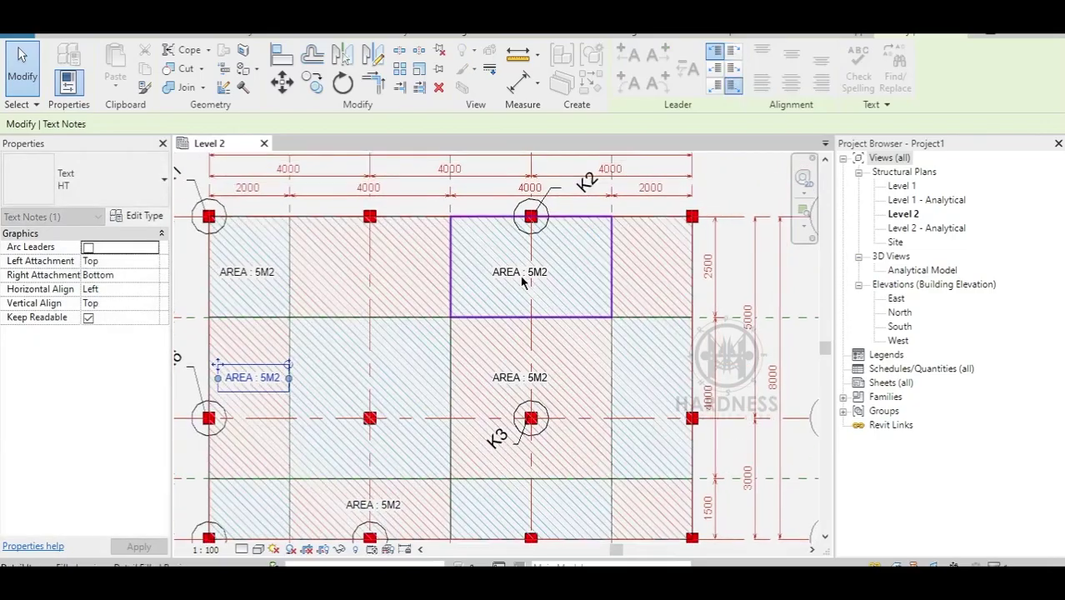
scroll(616, 218, "up", 3)
left_click(614, 215)
middle_click_drag(614, 215, 545, 252)
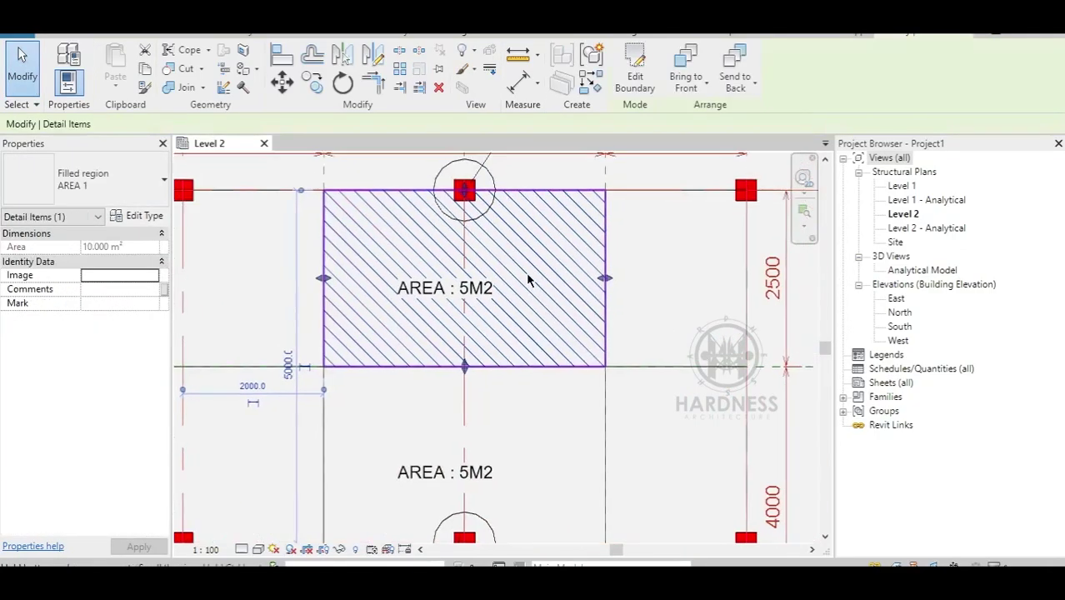
key("Escape")
double_click(479, 289)
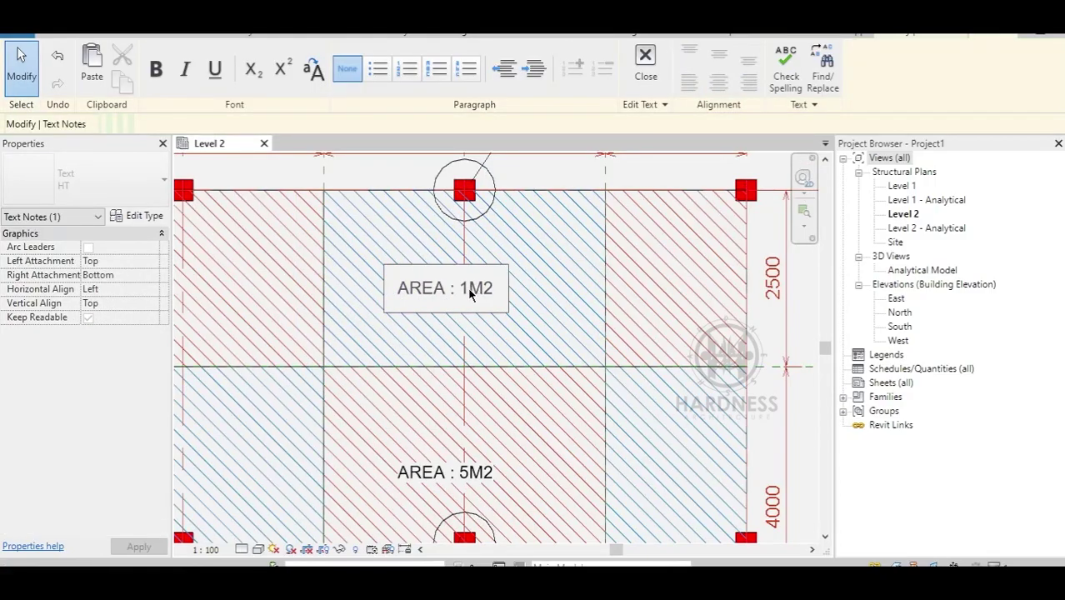
left_click(550, 284)
Step: Check the K3 bay's region area and relabel its note AREA : 16M2
middle_click_drag(527, 354, 559, 216)
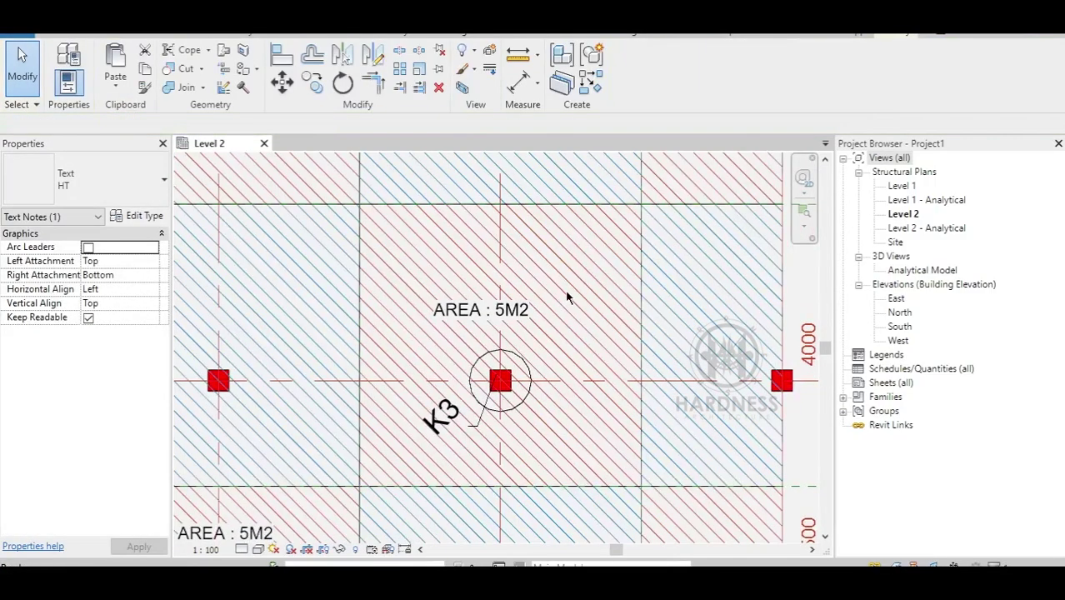
left_click(566, 297)
key("Escape")
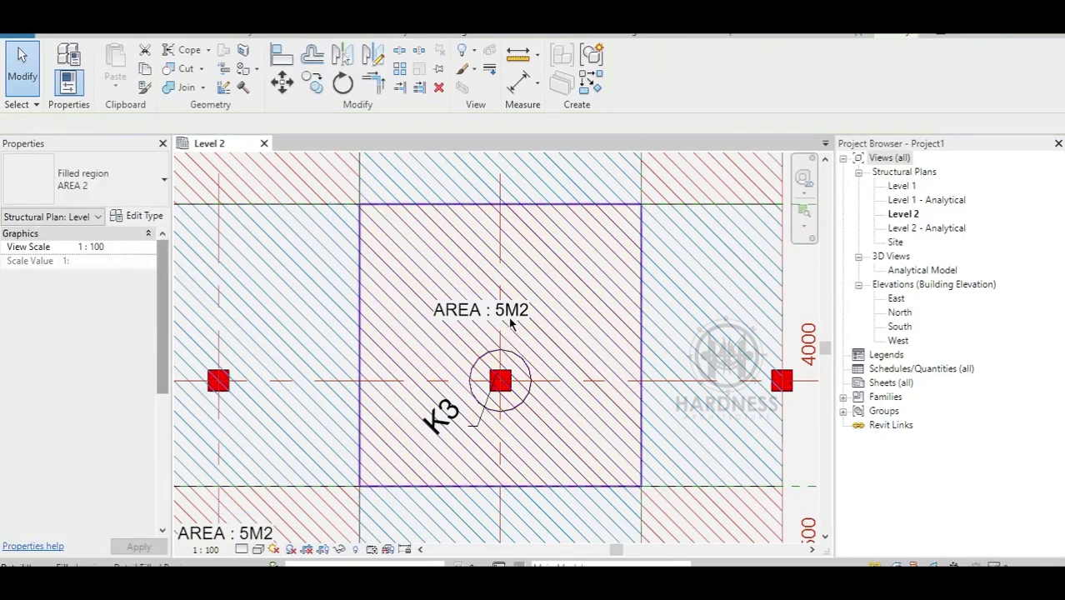
left_click(506, 316)
double_click(505, 318)
type("16")
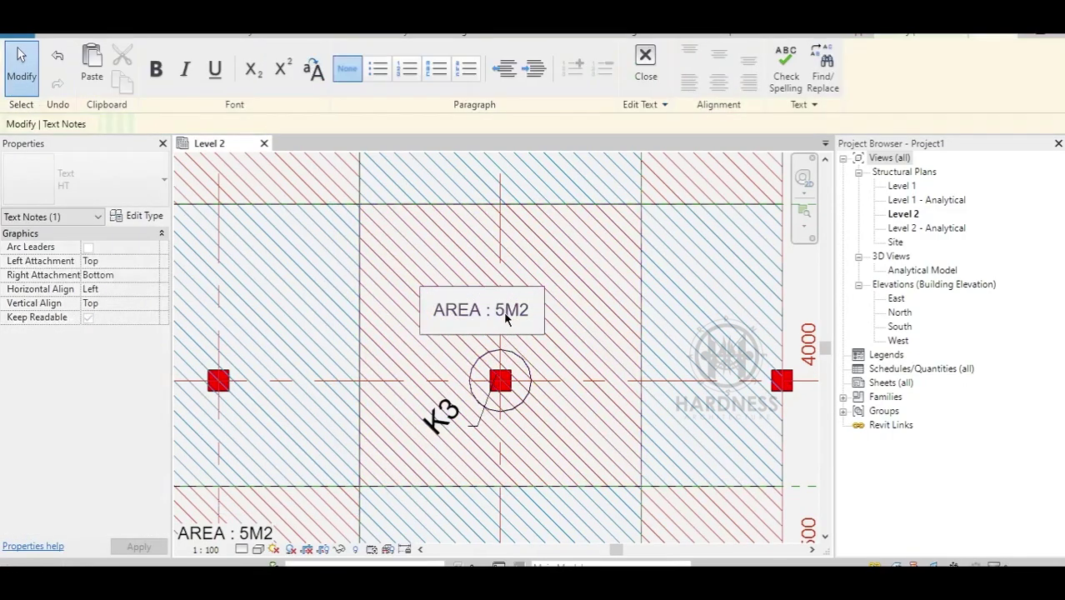
left_click(552, 373)
key("Escape")
Step: Read the K5 region's 6 m² area and correct its note from 5M2 to 6M2
middle_click_drag(554, 375, 655, 191)
middle_click_drag(315, 378, 411, 360)
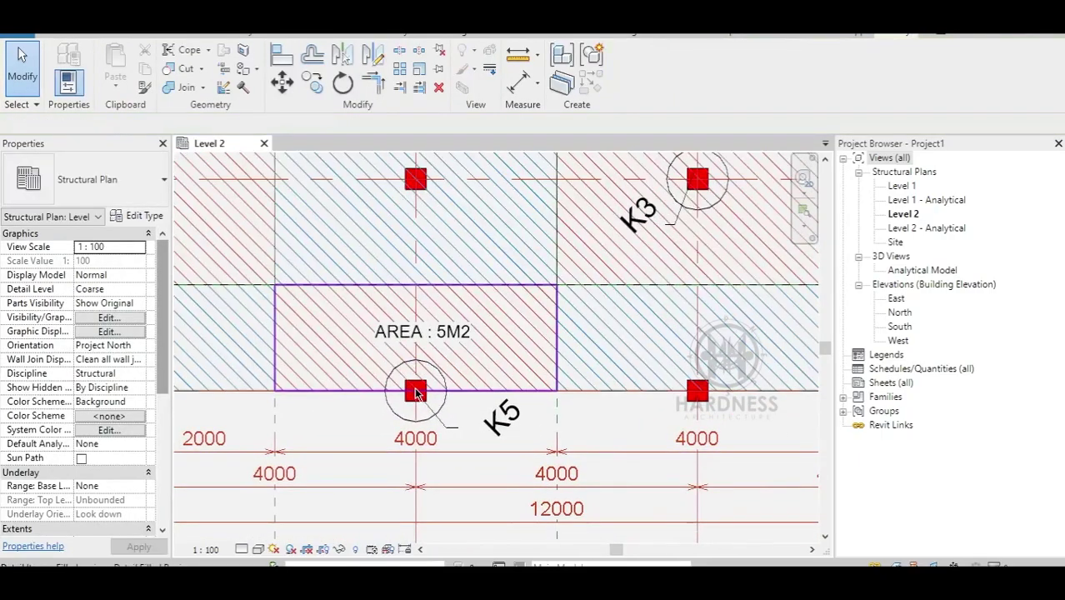
scroll(416, 395, "up", 2)
left_click(504, 356)
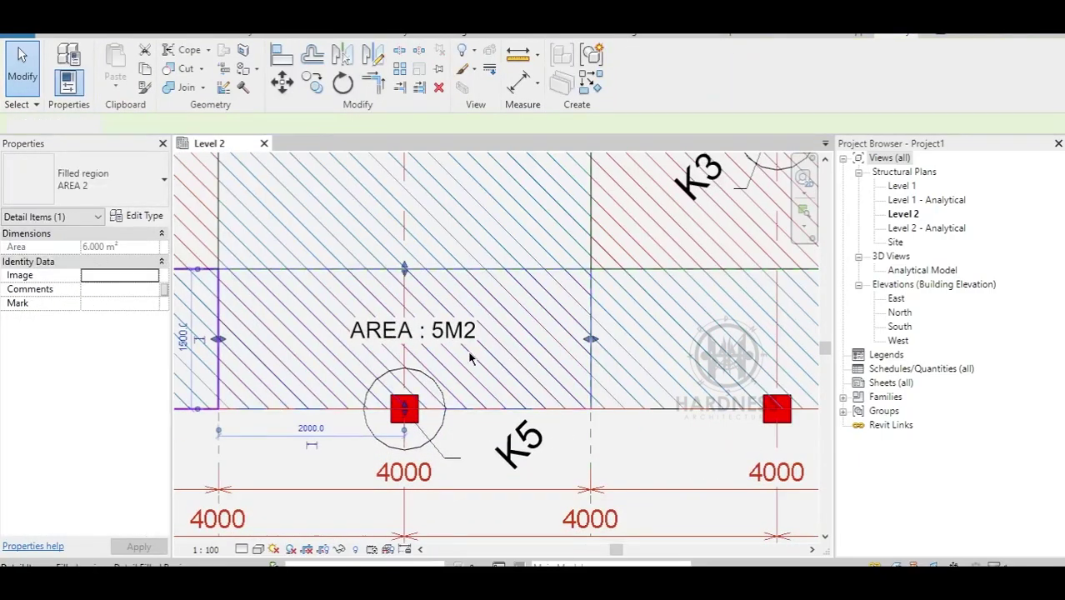
key("Escape")
double_click(442, 334)
type("6")
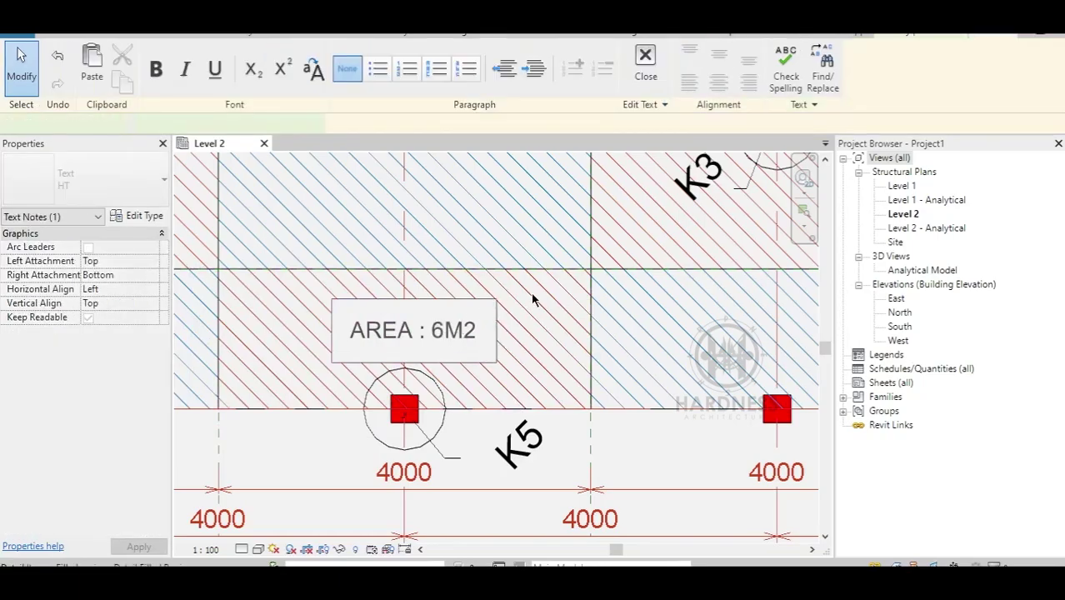
key("Escape")
key("Escape")
mouse_move(246, 379)
middle_mouse_down()
mouse_move(471, 346)
mouse_move(446, 425)
middle_mouse_up()
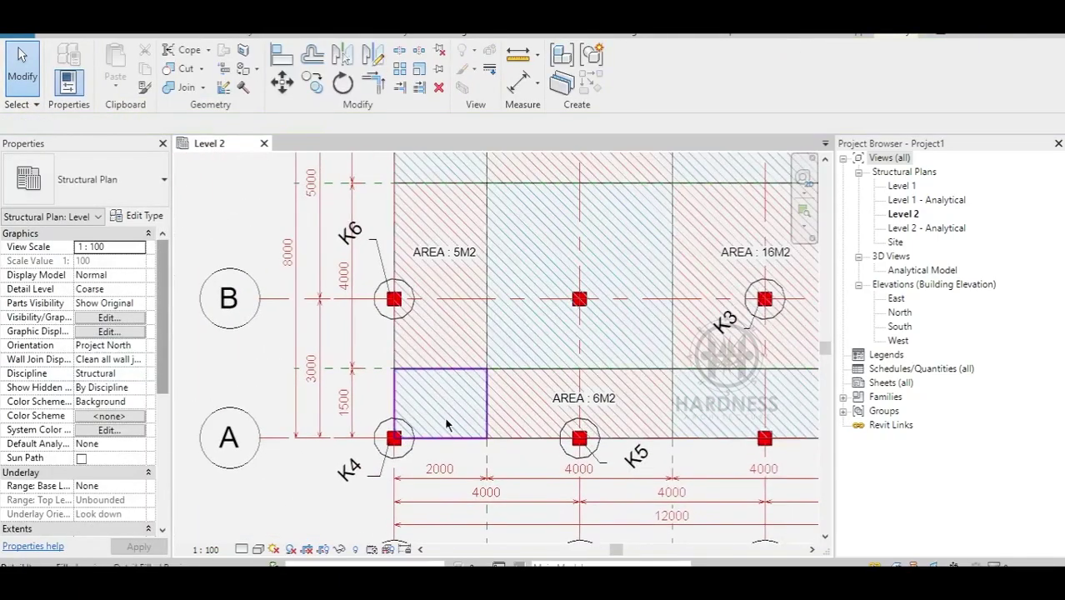
Step: Check the region by K6 and relabel its note AREA : 8M2
left_click(447, 223)
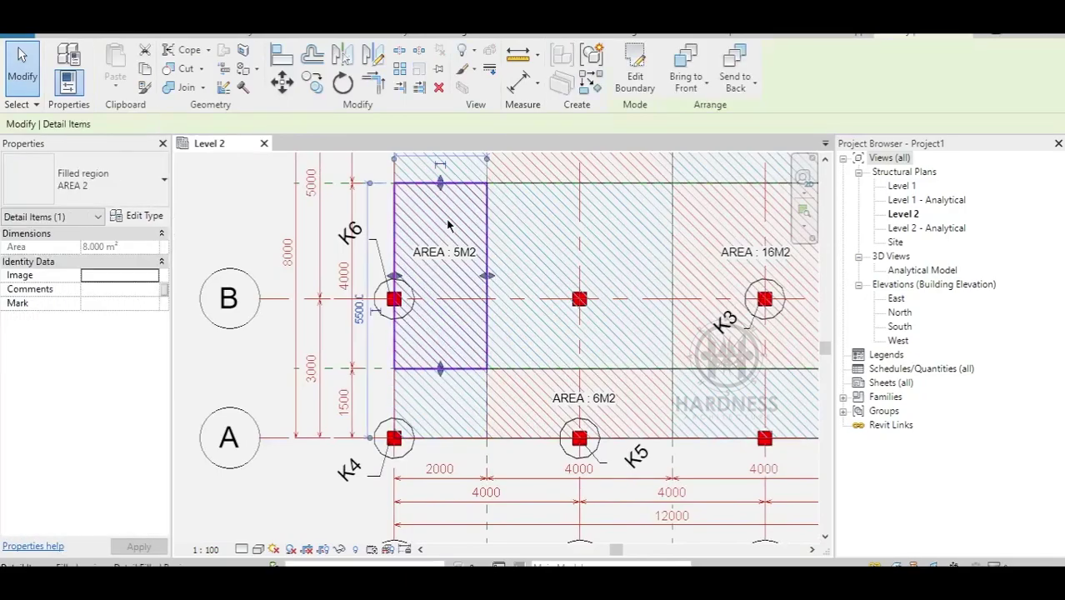
key("Escape")
left_click(460, 255)
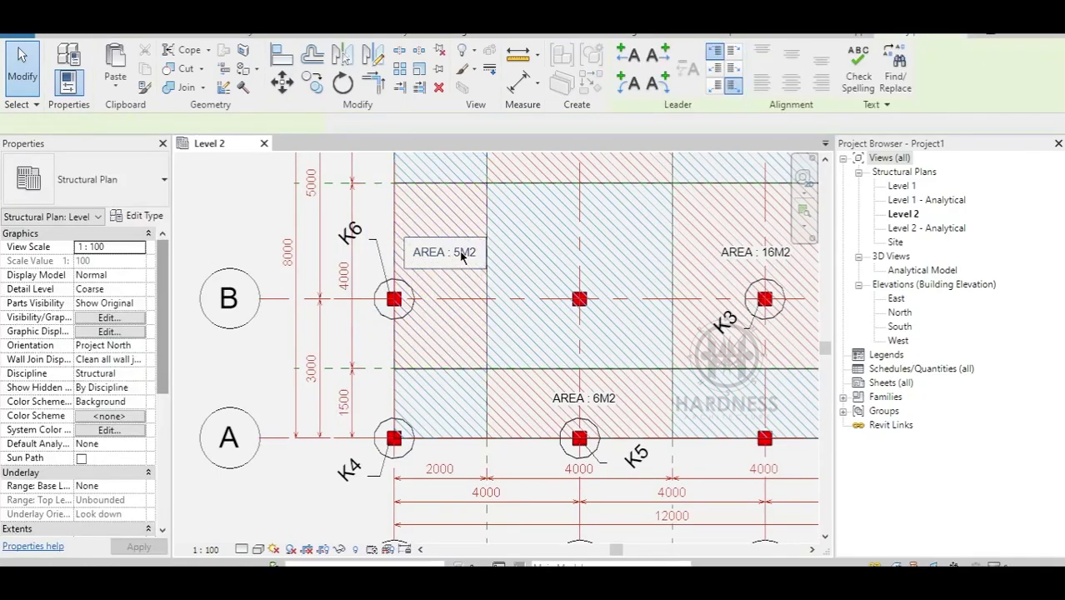
double_click(461, 255)
type("8")
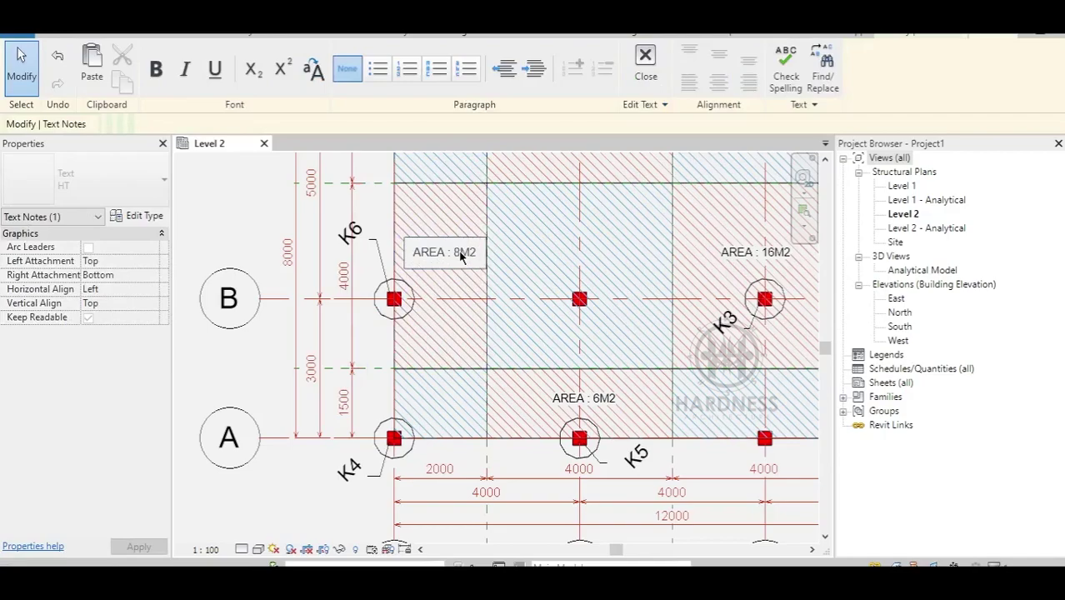
left_click(453, 217)
key("Escape")
Step: Copy the AREA : 6M2 note into the bottom-left region and edit it to AREA : 3M2
middle_click_drag(469, 329, 433, 300)
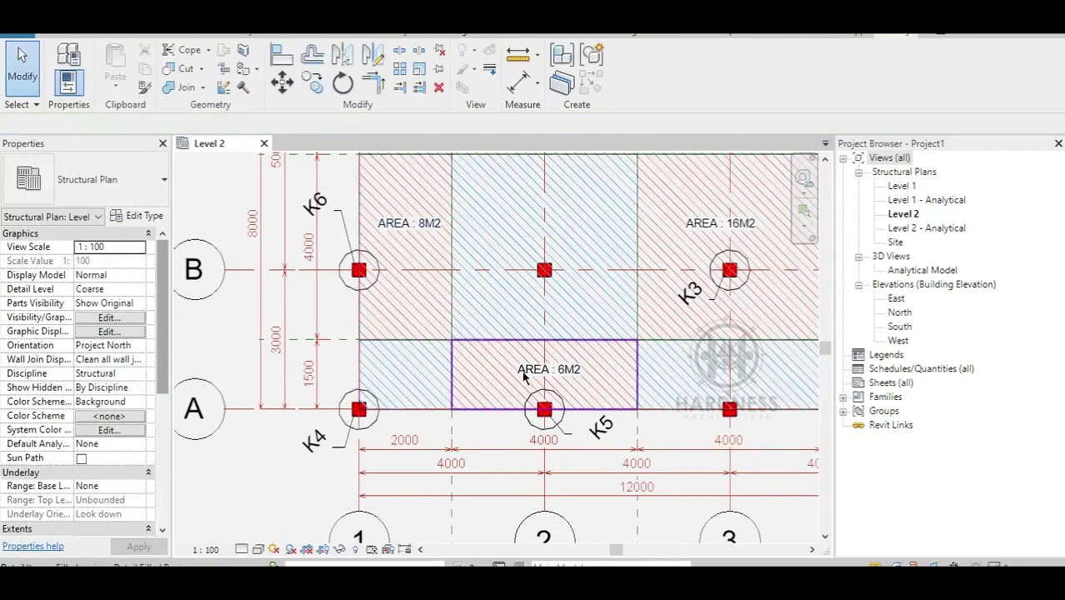
left_click_drag(385, 375, 392, 375, "ctrl")
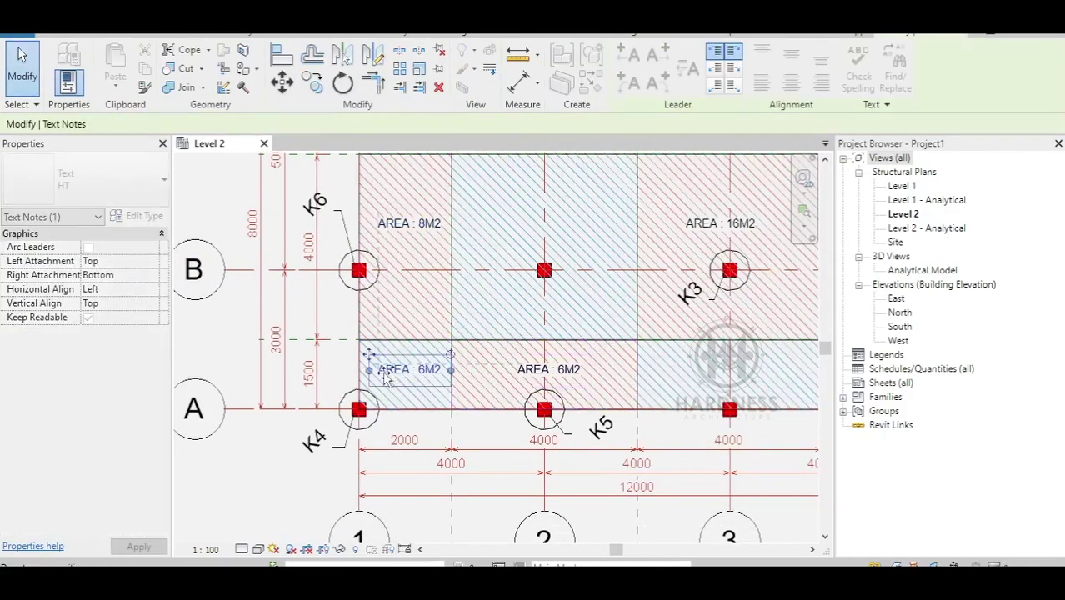
scroll(392, 390, "up", 3)
key("Escape")
left_click(445, 399)
key("Escape")
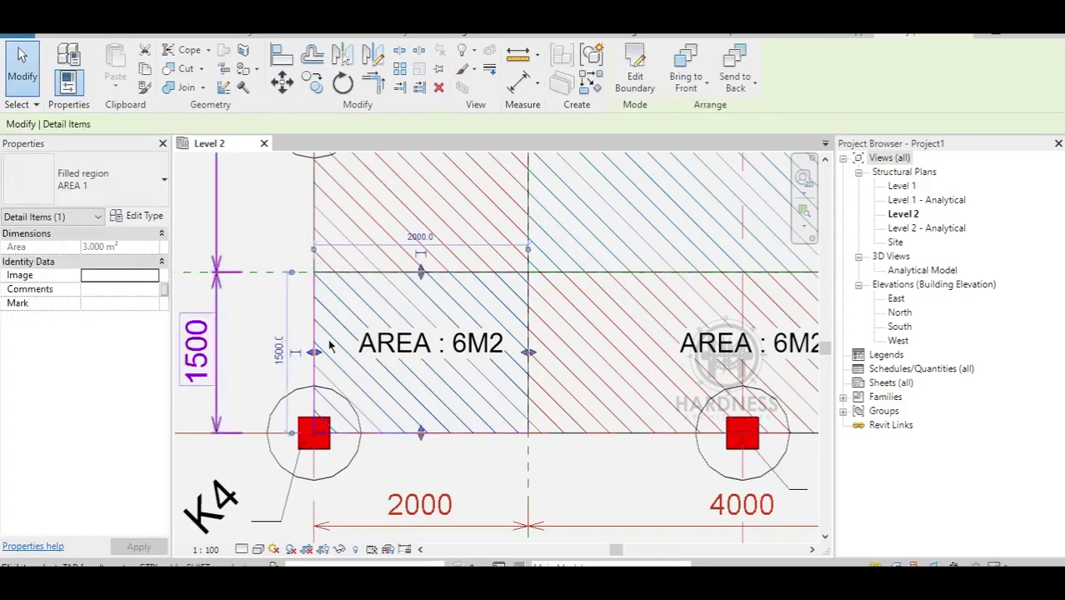
left_click(467, 353)
left_click(466, 353)
type("3")
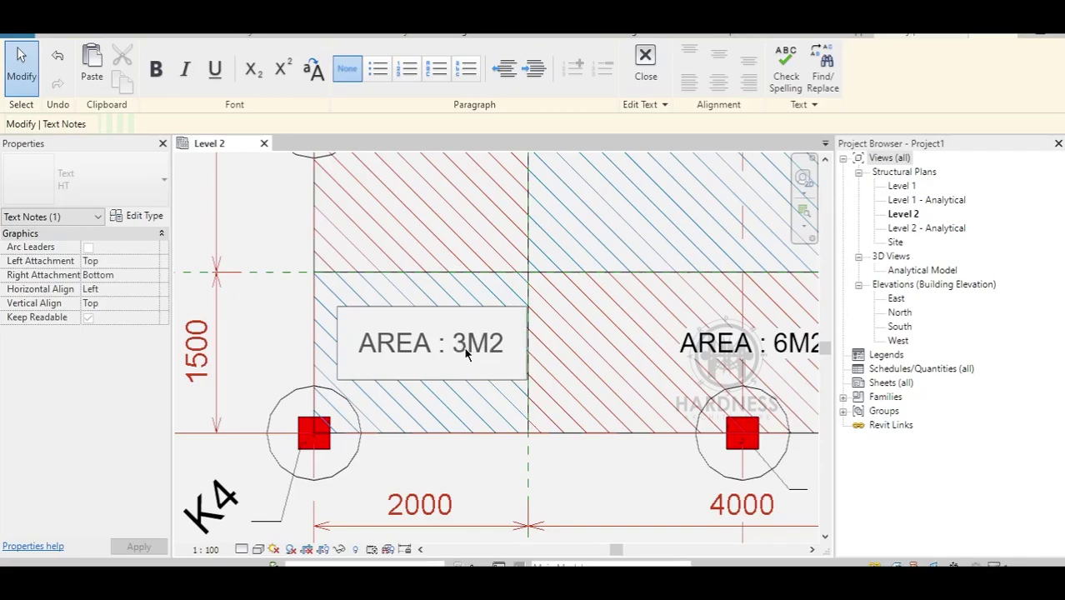
left_click(463, 407)
key("Escape")
Step: Select the central region to verify its 16 m² area
scroll(446, 384, "down", 3)
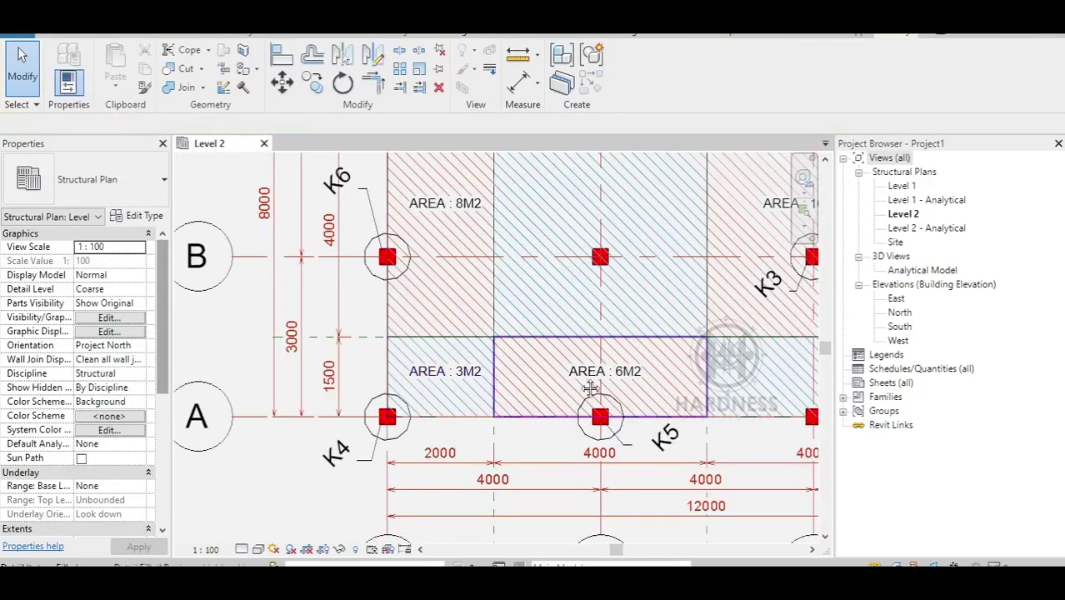
middle_click_drag(590, 388, 329, 465)
left_click(450, 375)
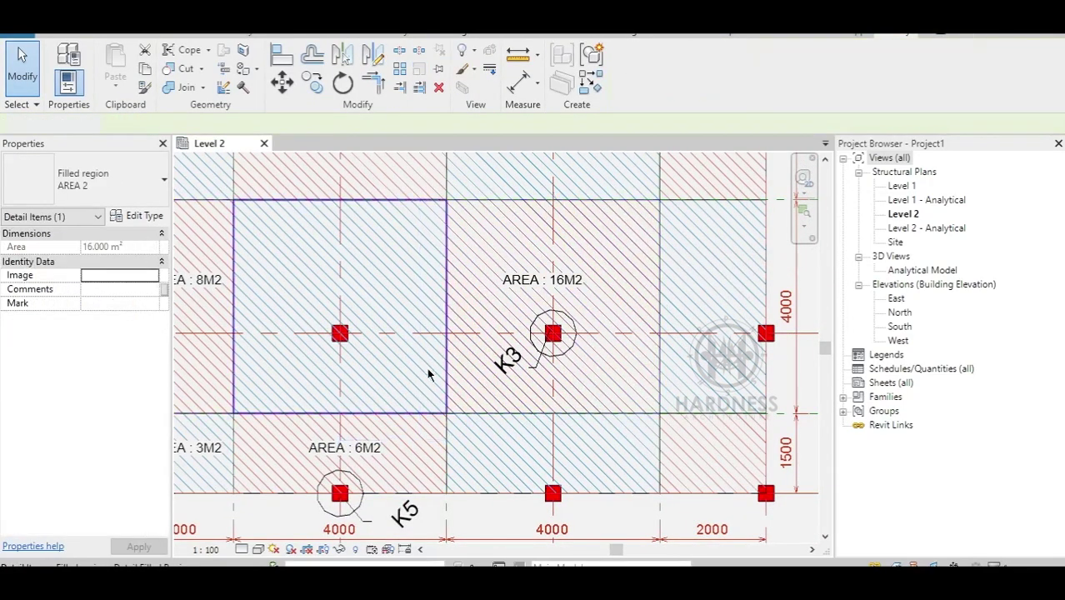
key("Escape")
scroll(426, 365, "down", 3)
scroll(490, 271, "up", 2)
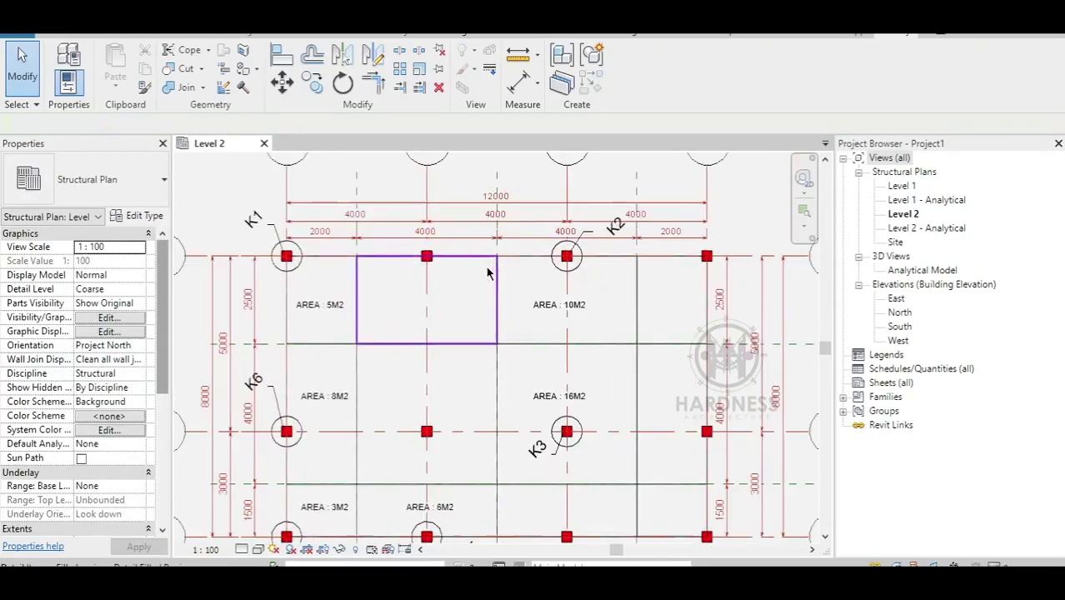
Step: Open Project Parameters from the Manage tab and add a new parameter
left_click(623, 35)
left_click(623, 35)
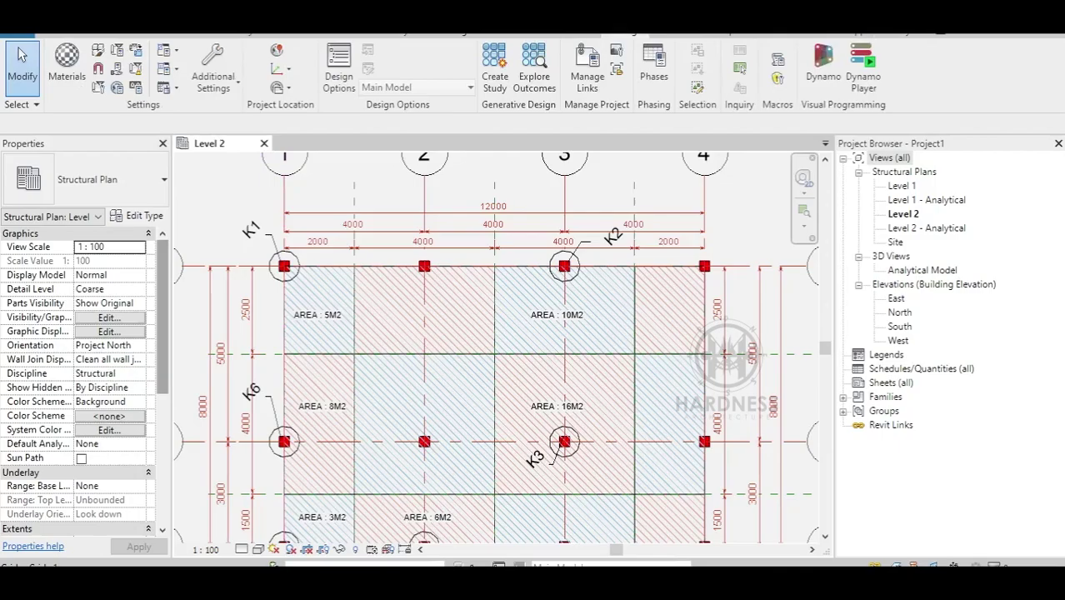
left_click(118, 68)
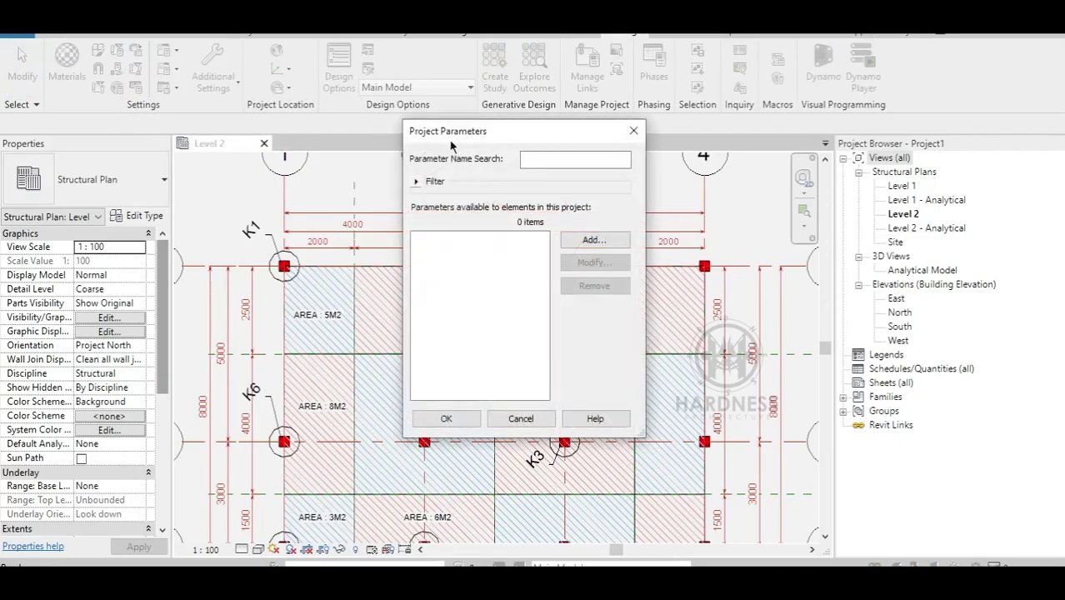
left_click(620, 240)
type("DAYA DUKUNG TANAH")
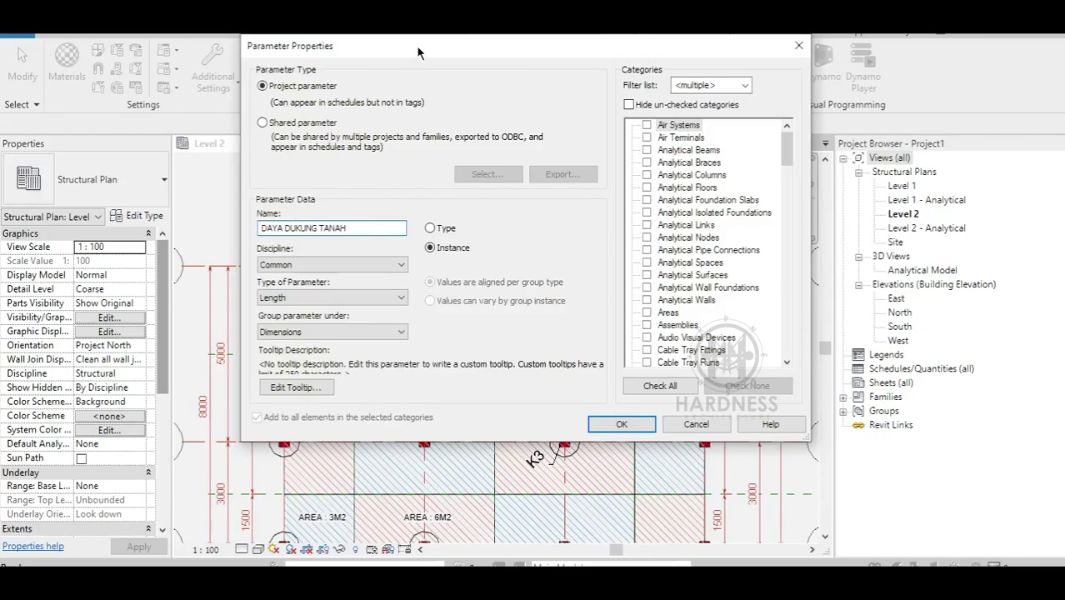
Step: Define DAYA DUKUNG TANAH as a Type, Number parameter under Data for Structural Columns
left_click(463, 227)
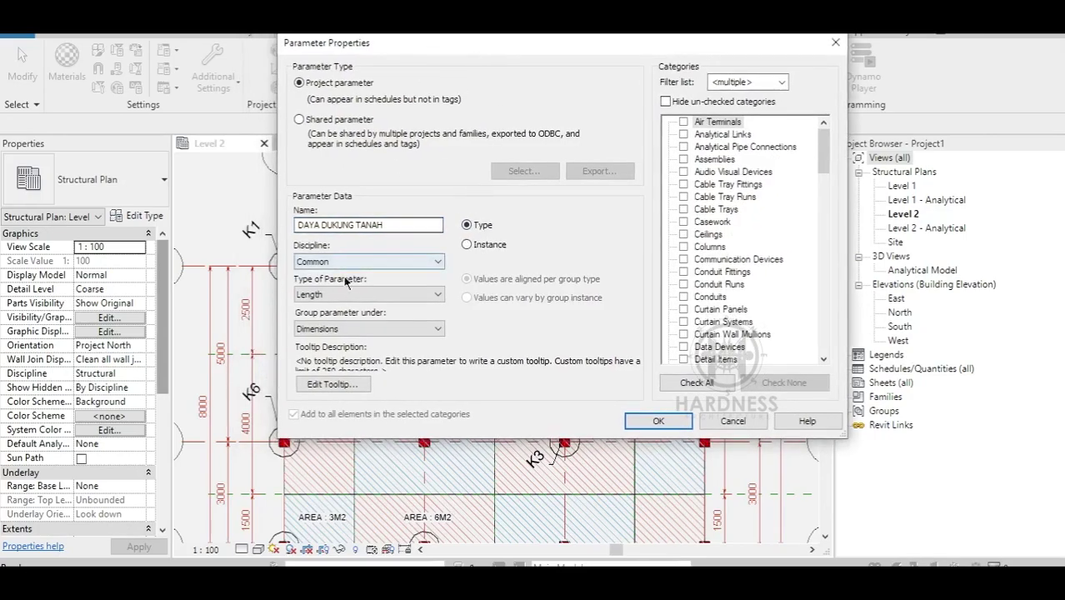
left_click(340, 296)
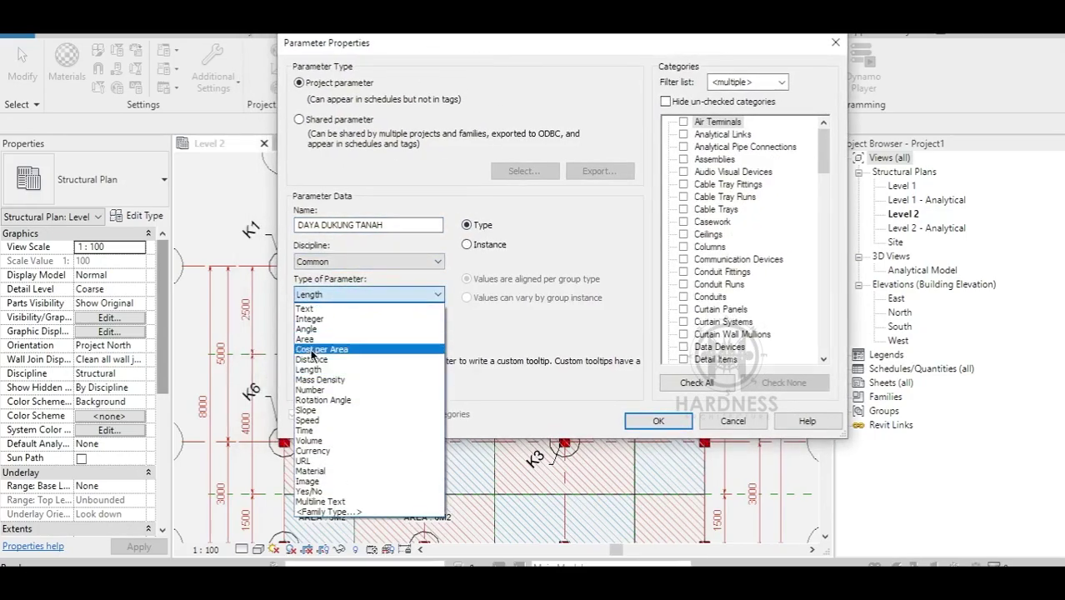
left_click(321, 389)
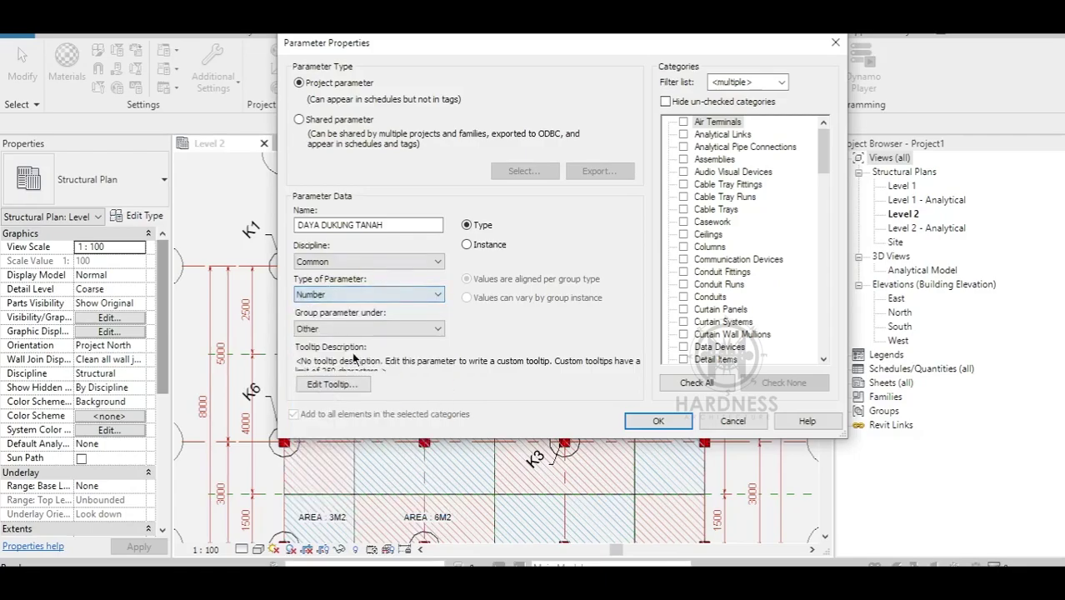
left_click(339, 326)
scroll(350, 183, "up", 5)
left_click(323, 74)
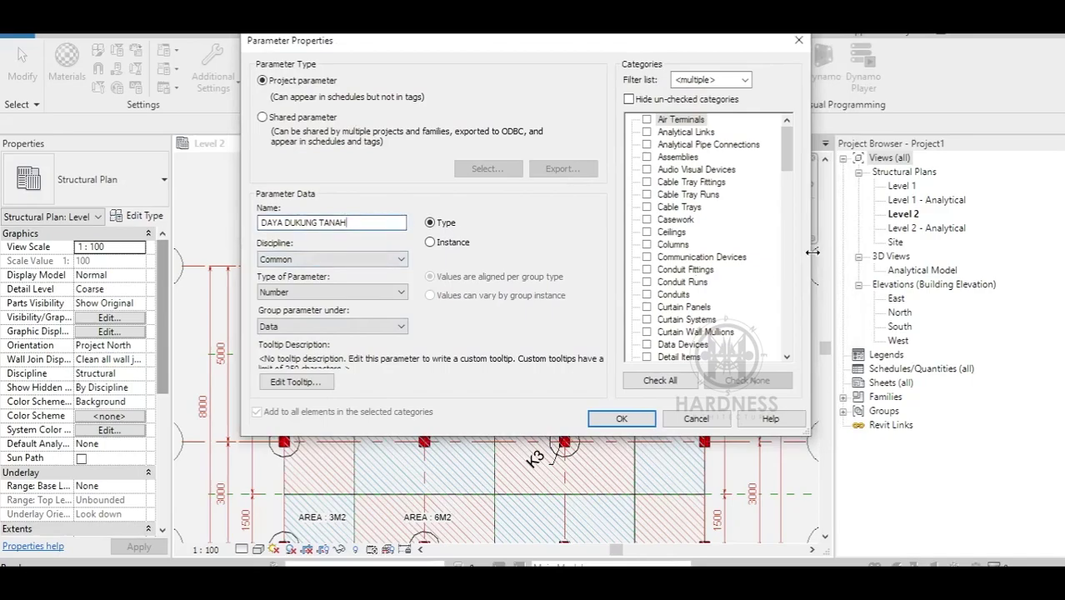
left_click_drag(787, 156, 787, 312)
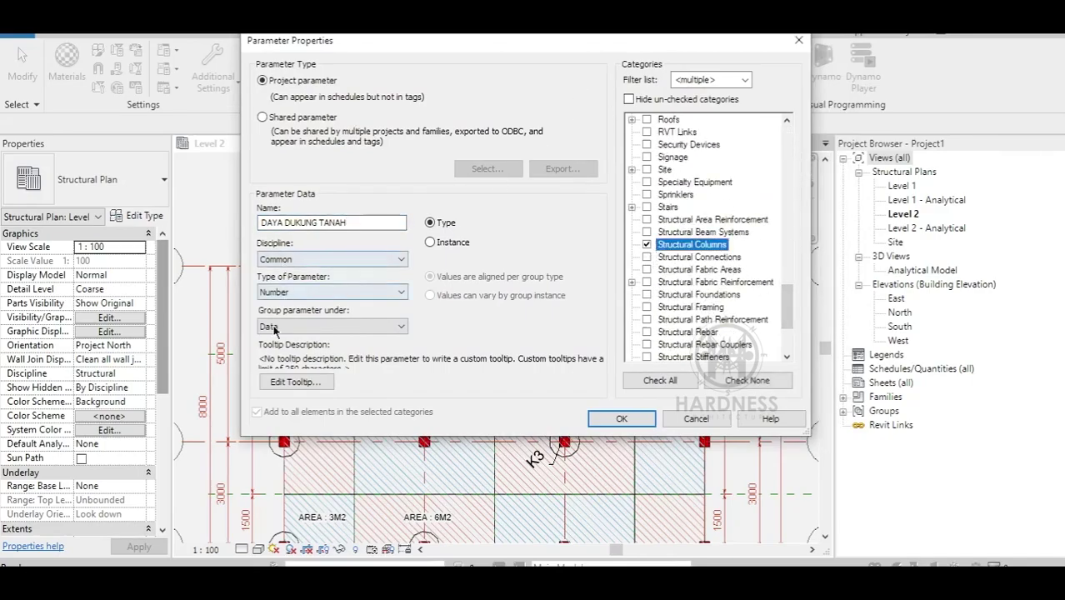
left_click(645, 425)
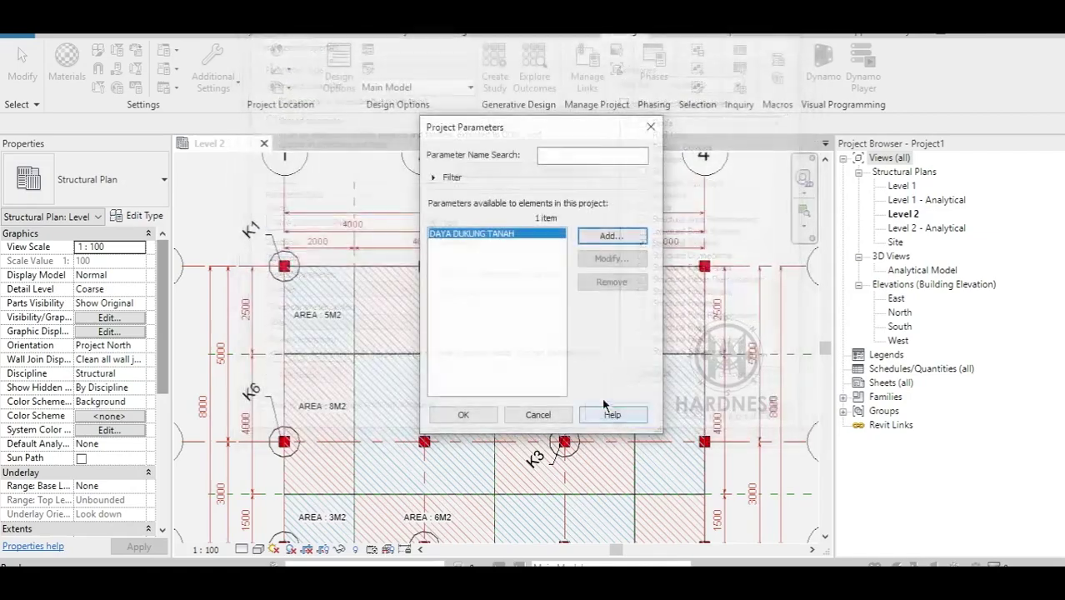
Step: Open a blank new project parameter and cancel it
left_click(611, 236)
left_click_drag(396, 47, 409, 45)
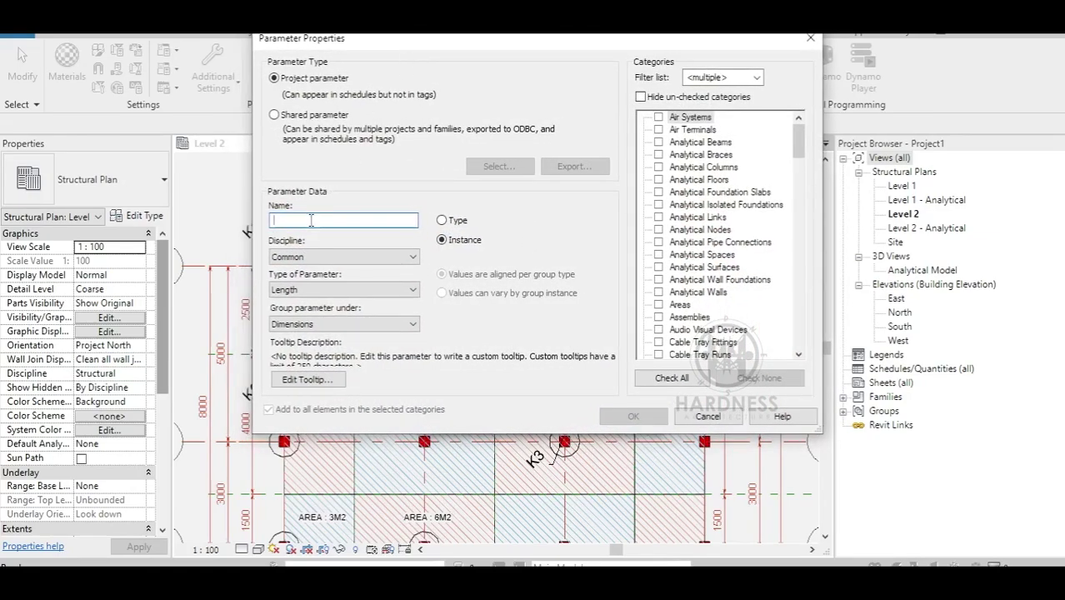
left_click(706, 417)
Step: Rename DAYA DUKUNG TANAH to DAYA DUKUNG TANAH (TON/M2) and start another new parameter
left_click(491, 236)
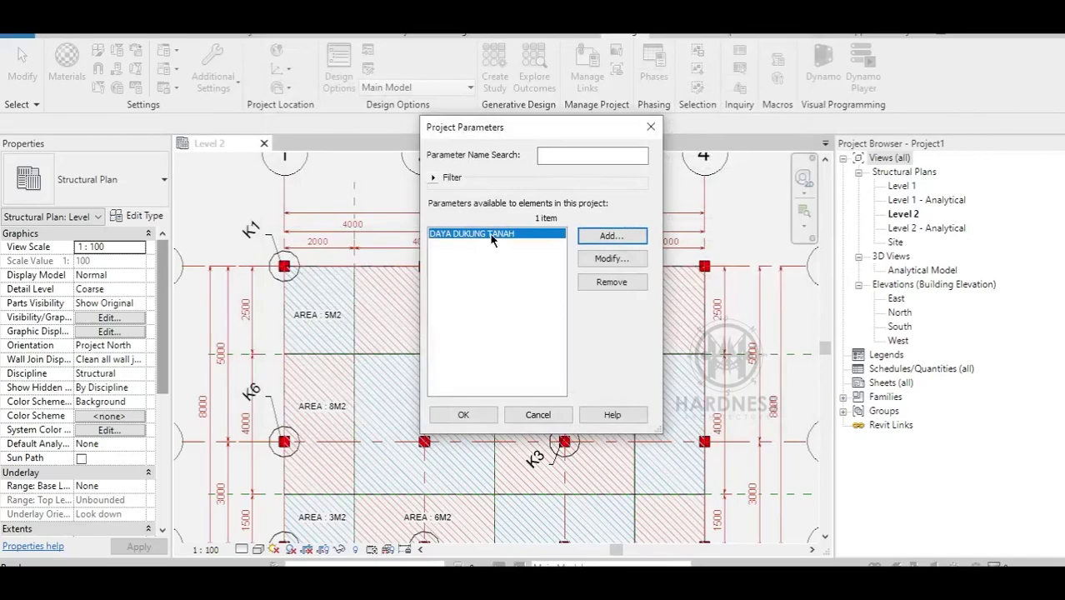
left_click(607, 259)
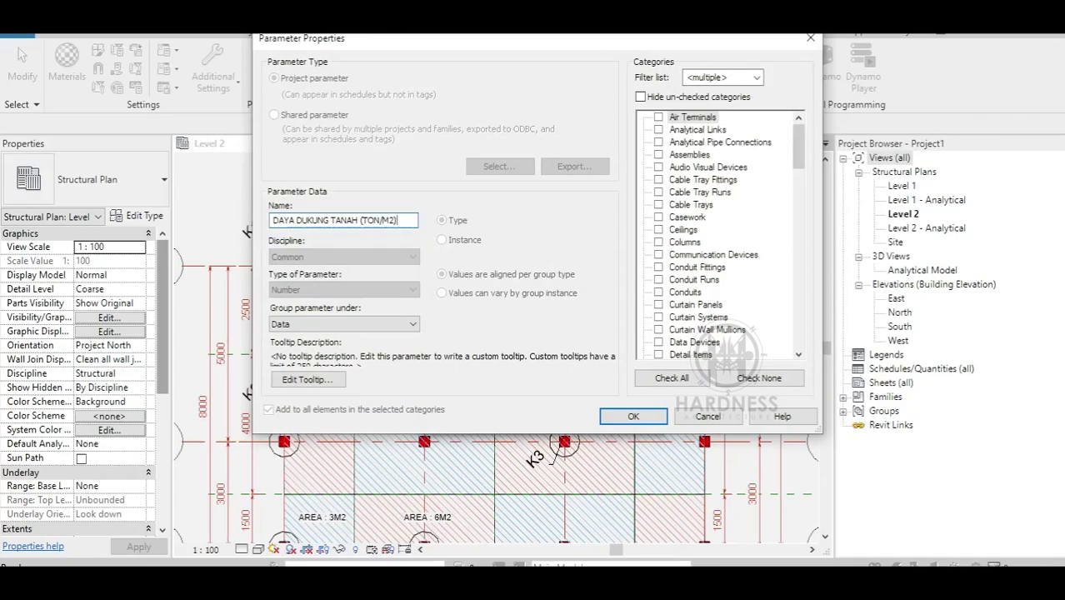
scroll(741, 259, "down", 3)
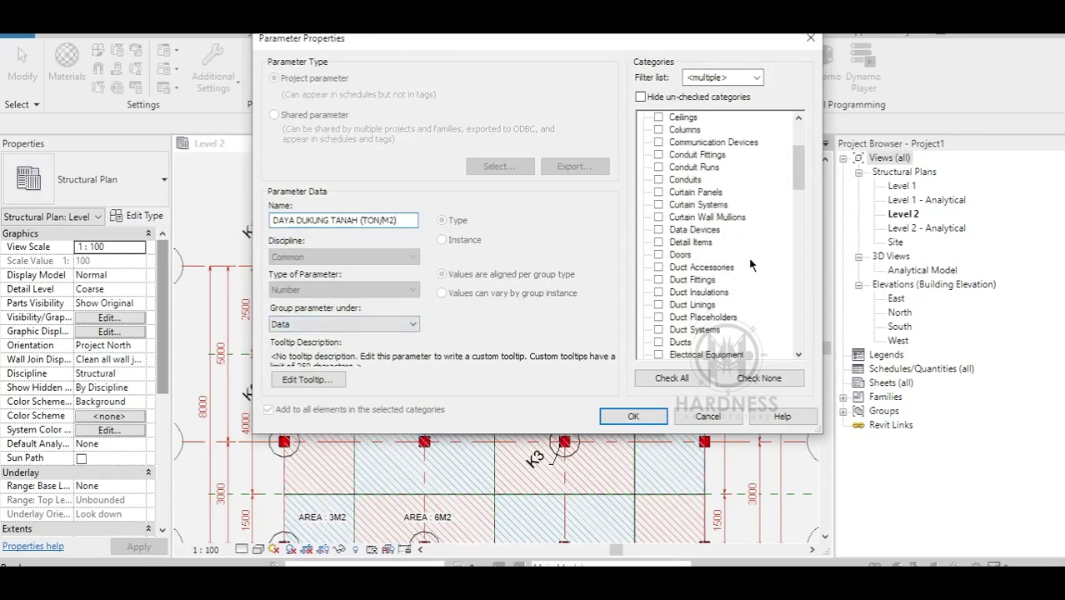
scroll(742, 259, "down", 4)
scroll(741, 259, "down", 6)
scroll(744, 268, "down", 6)
scroll(744, 268, "down", 2)
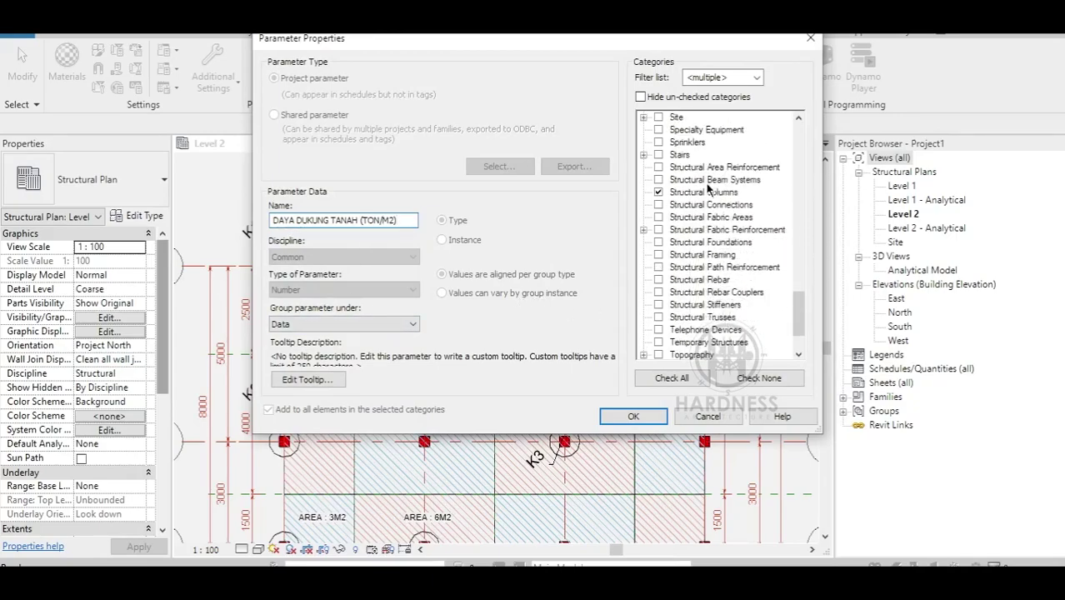
left_click(619, 419)
left_click(588, 238)
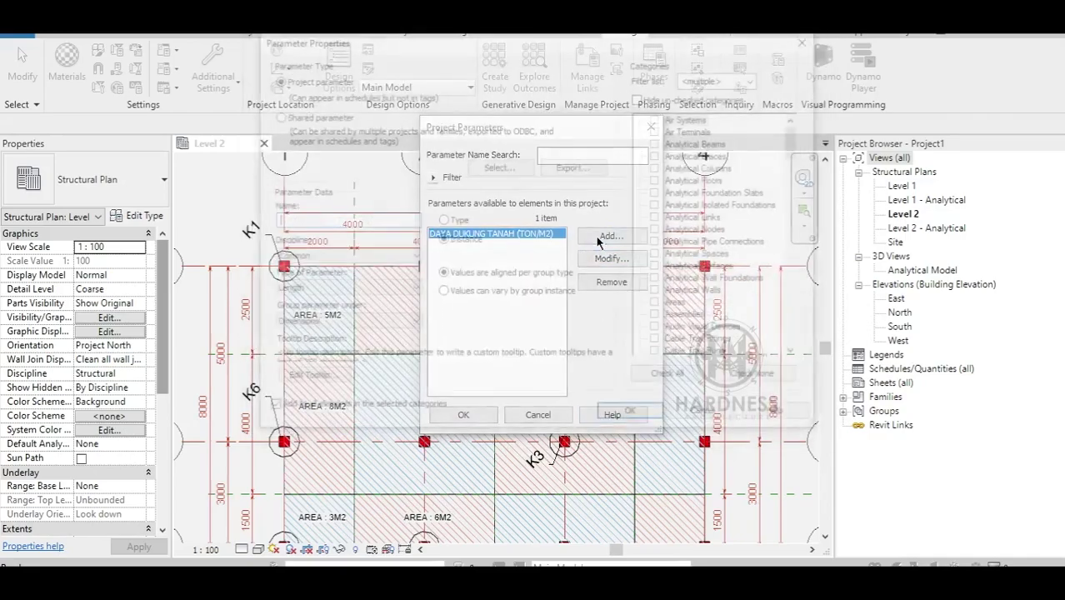
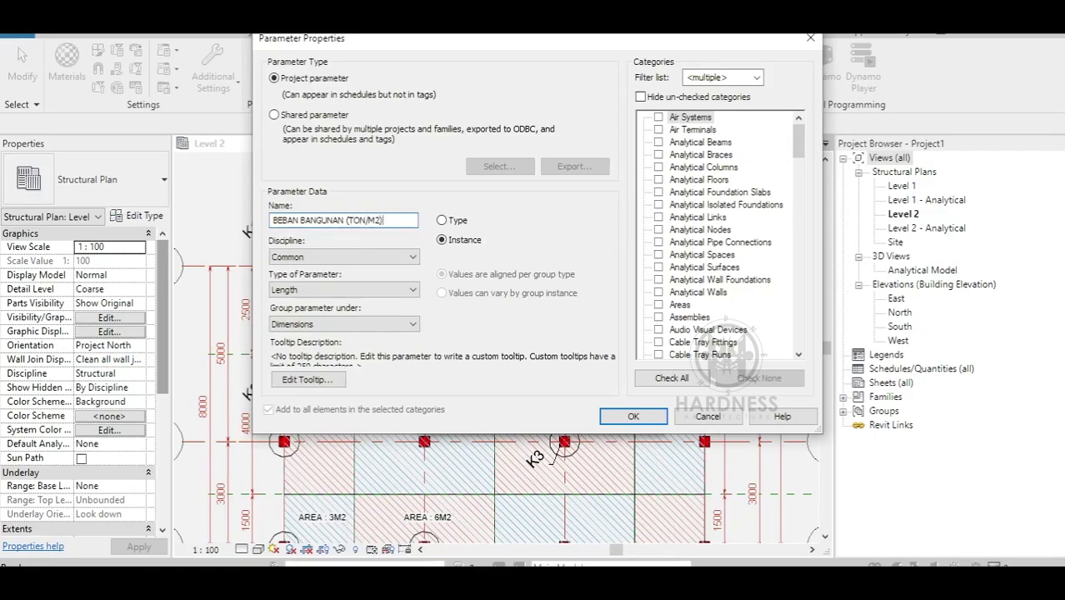
Step: Make BEBAN BANGUNAN (TON/M2) a Type Number parameter under Data for Structural Columns
left_click(441, 220)
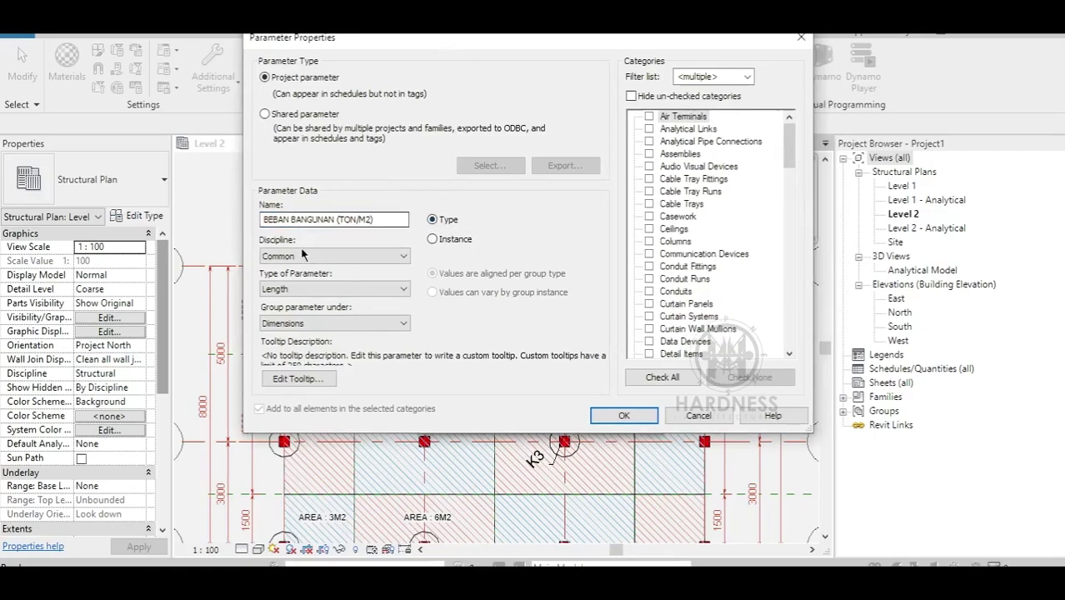
left_click(358, 288)
left_click(309, 383)
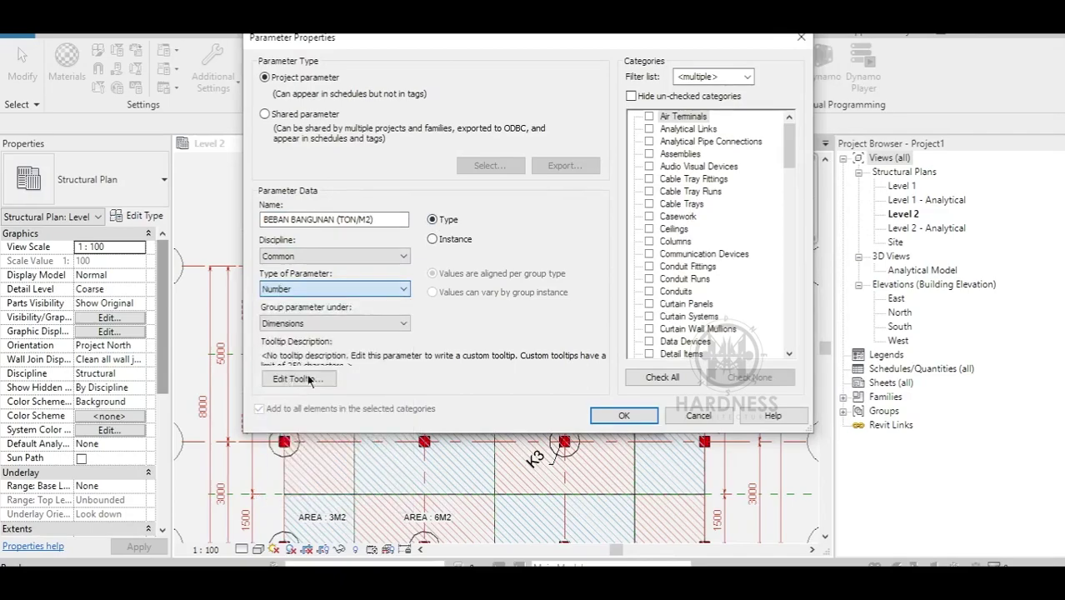
left_click(308, 325)
key("Escape")
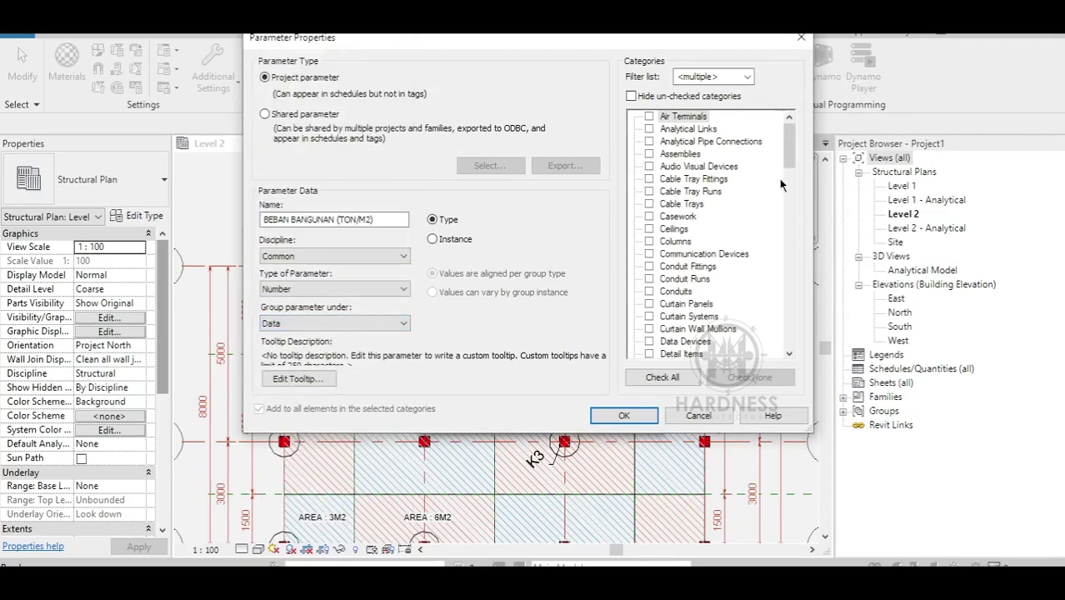
scroll(775, 208, "down", 15)
scroll(753, 287, "down", 1)
scroll(710, 263, "up", 1)
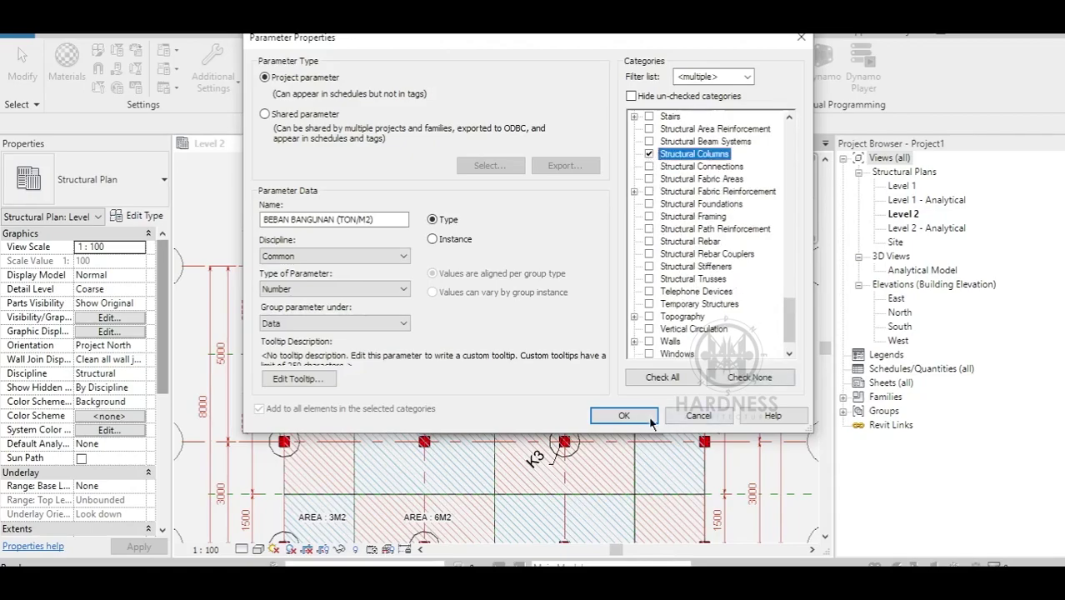
left_click(624, 416)
left_click(468, 244)
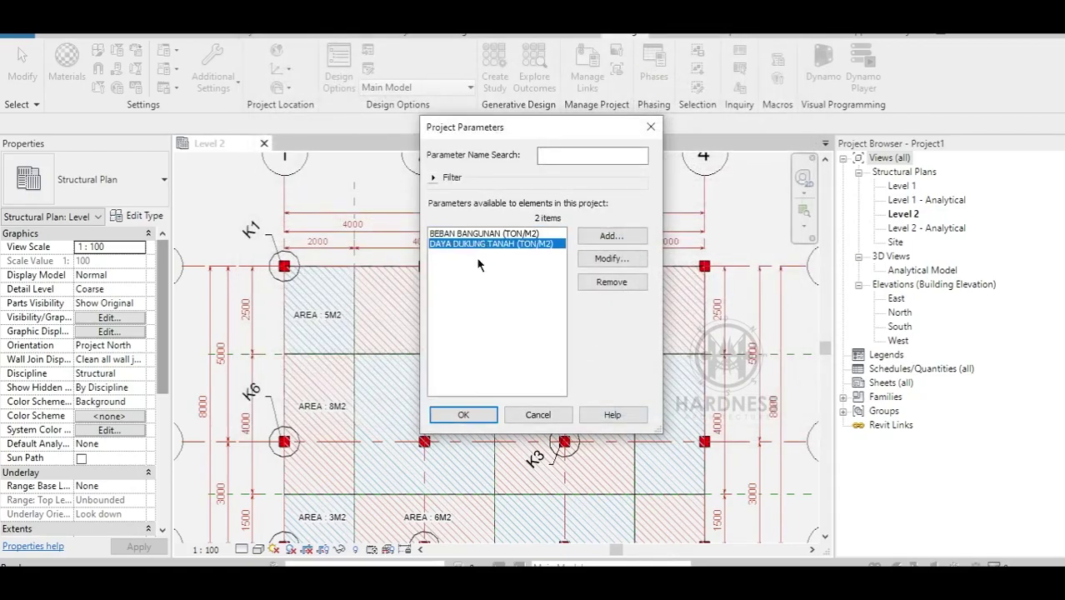
left_click_drag(516, 126, 467, 122)
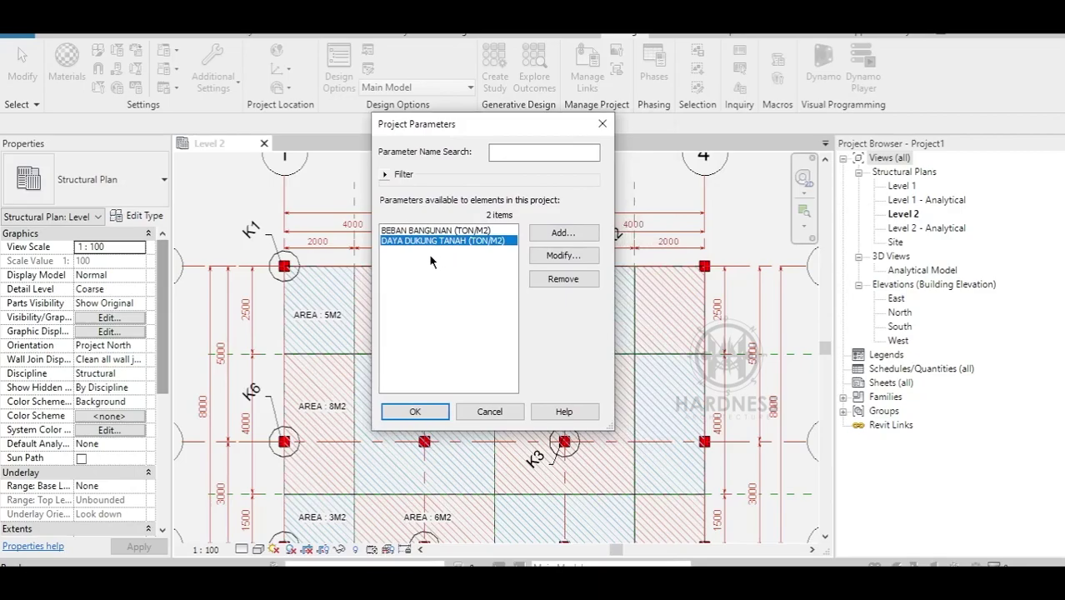
Step: Add a new project parameter named AREA BEBAN as a Number grouped under Data
left_click(562, 235)
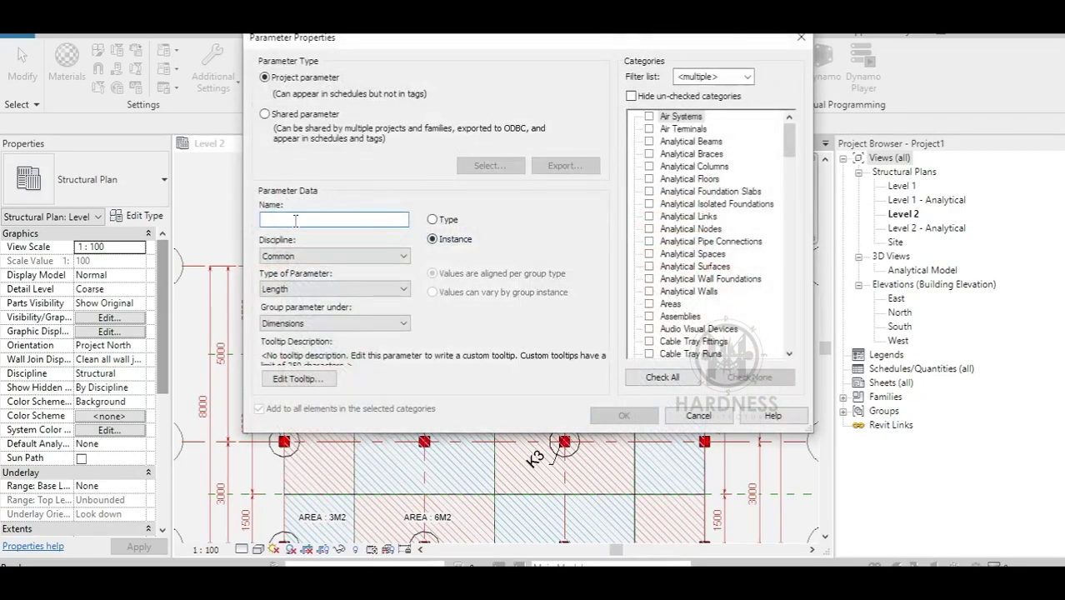
type("AREA BEBAN")
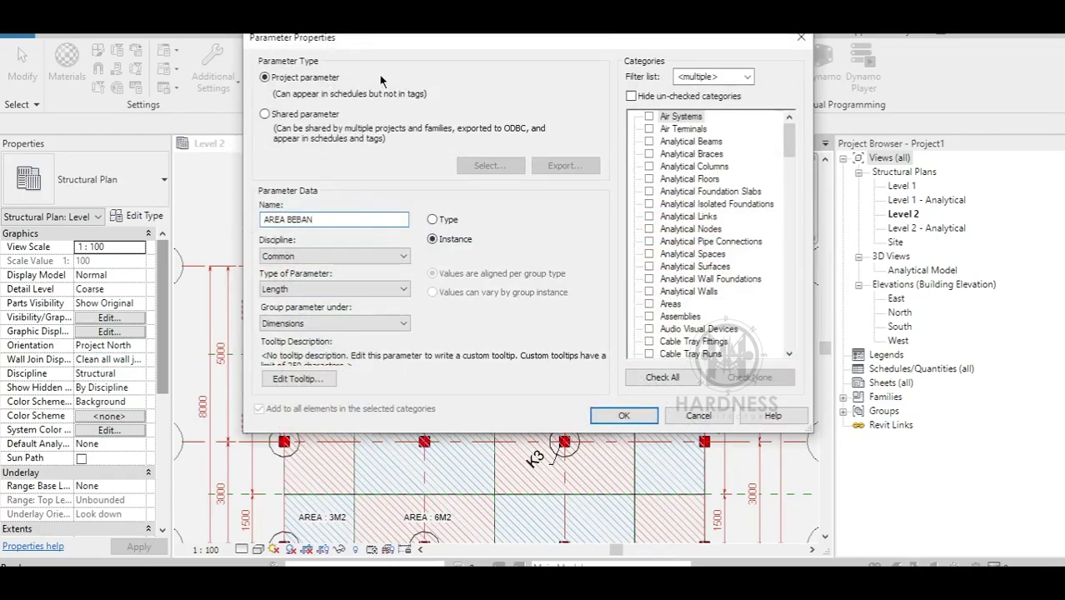
left_click_drag(424, 38, 501, 44)
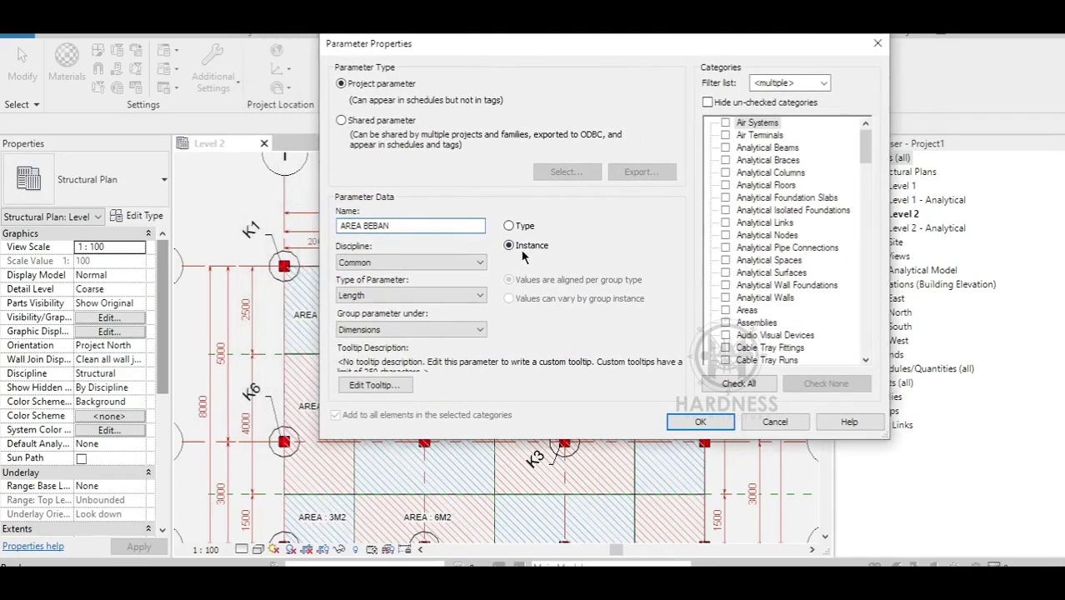
left_click(377, 297)
left_click(366, 397)
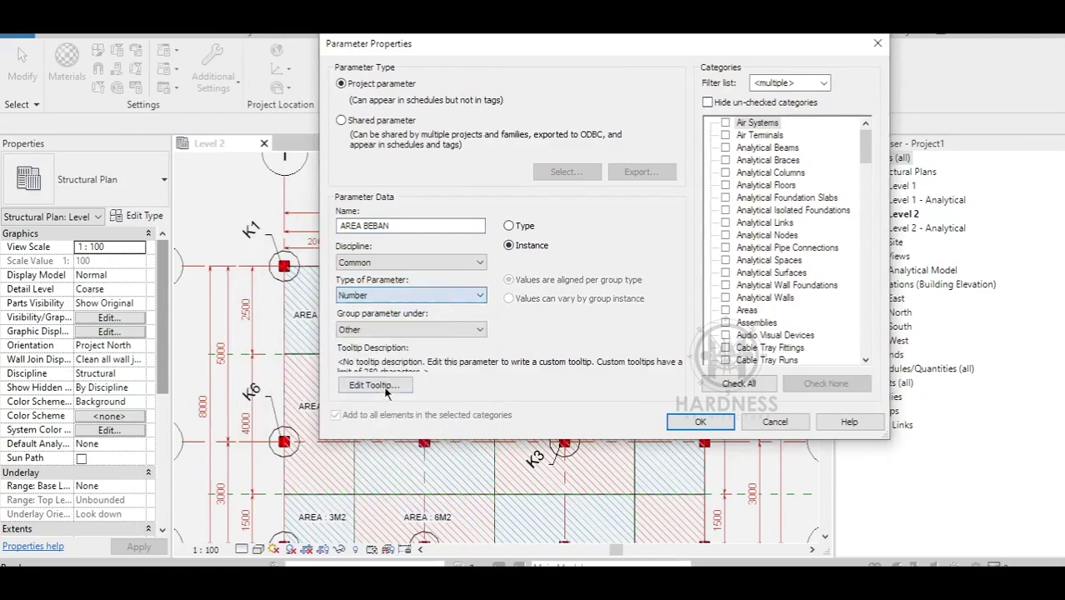
left_click(382, 331)
scroll(400, 250, "up", 5)
left_click(367, 75)
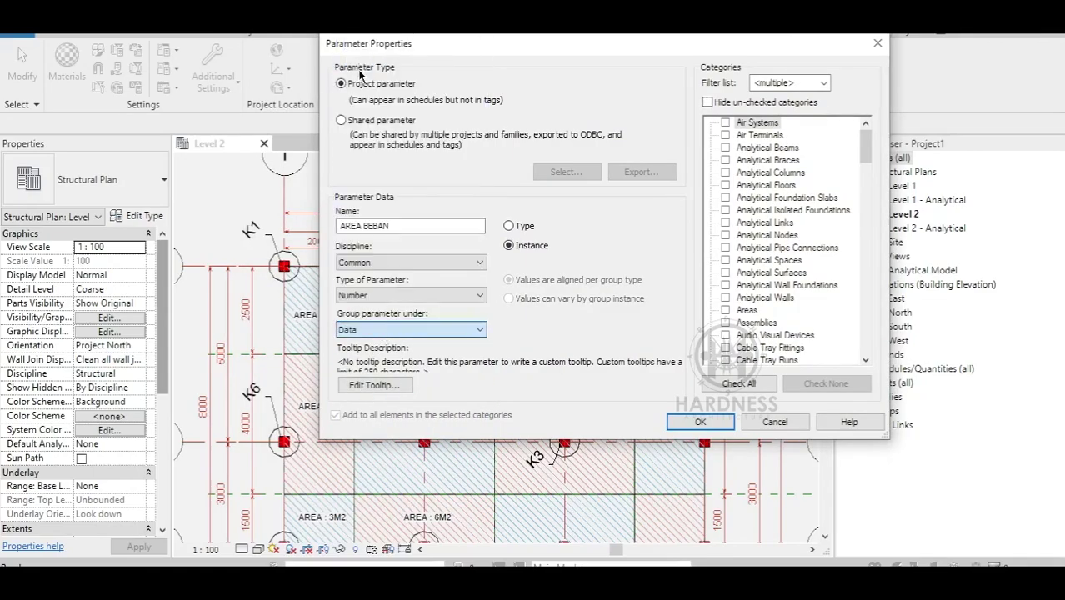
Step: Apply AREA BEBAN to Structural Columns, confirm it, and close the project parameters list
left_click_drag(440, 55, 408, 57)
left_click_drag(836, 154, 836, 342)
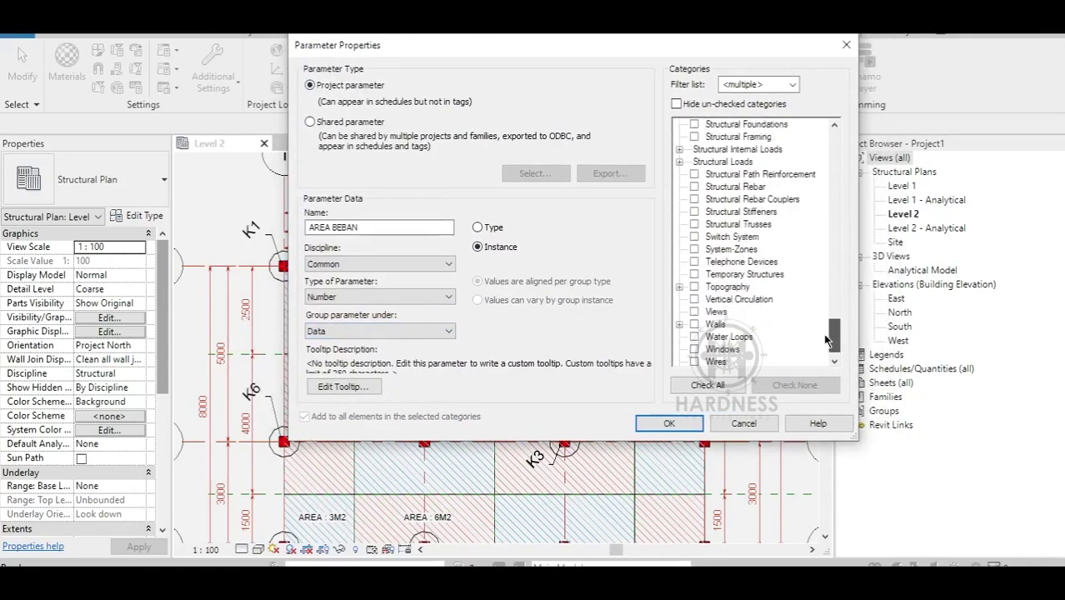
scroll(719, 216, "up", 2)
scroll(718, 199, "up", 2)
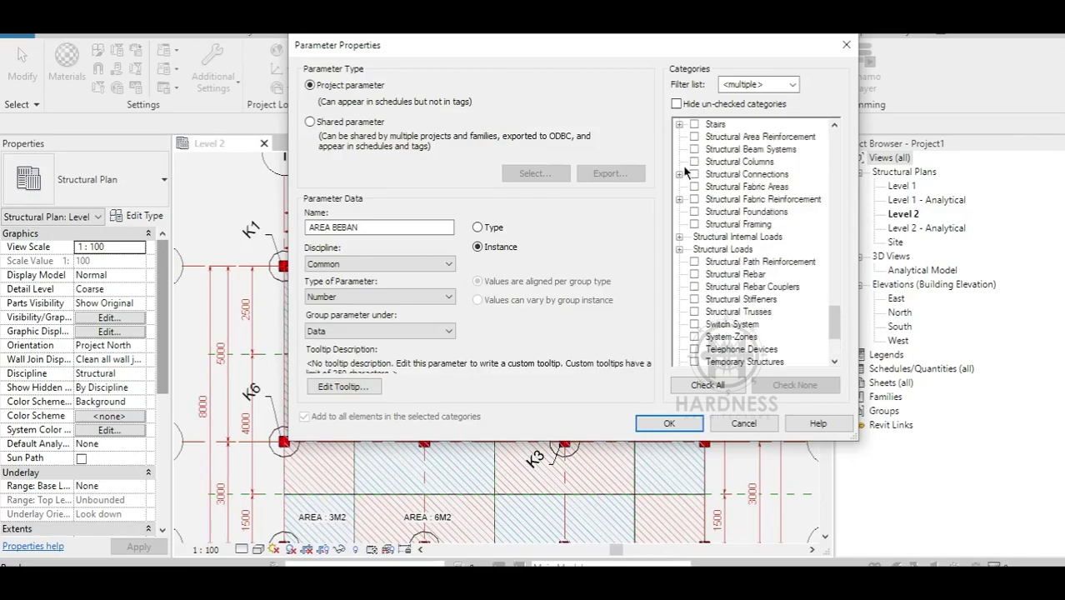
left_click(694, 161)
left_click_drag(466, 45, 443, 38)
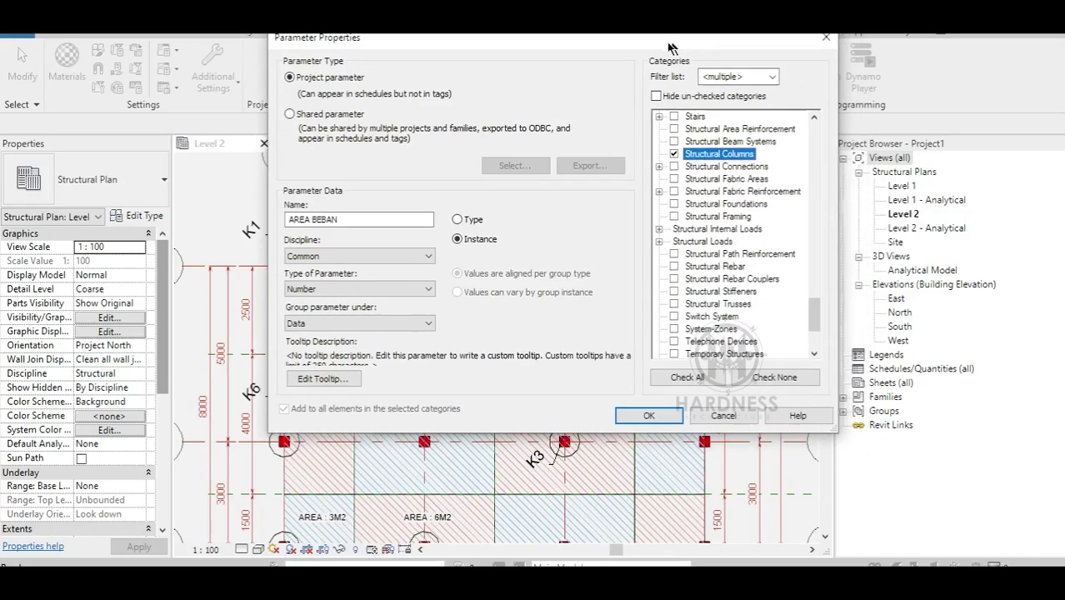
left_click(646, 416)
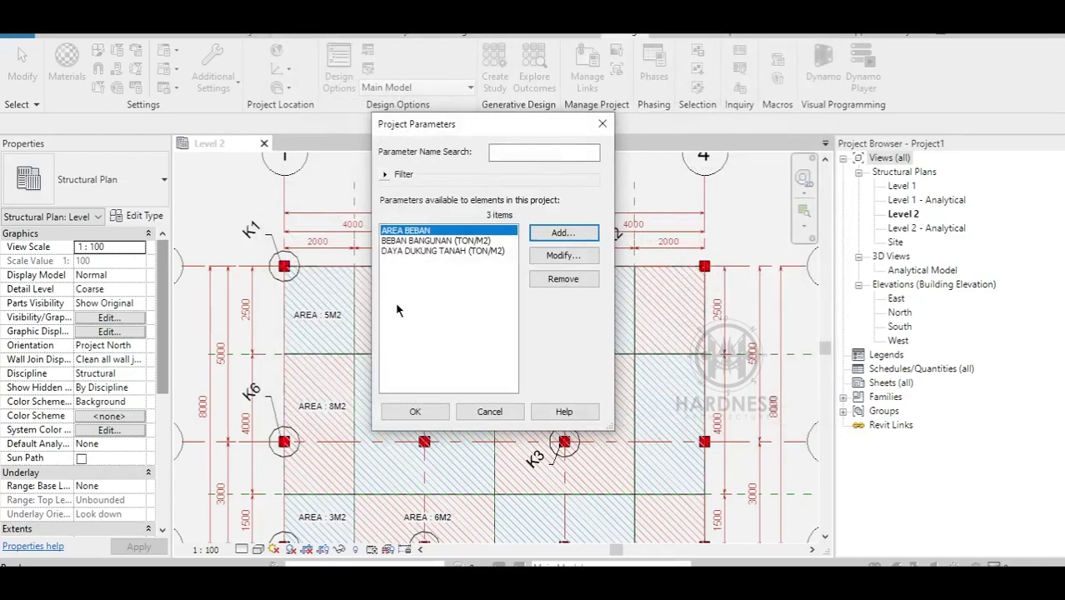
left_click(415, 412)
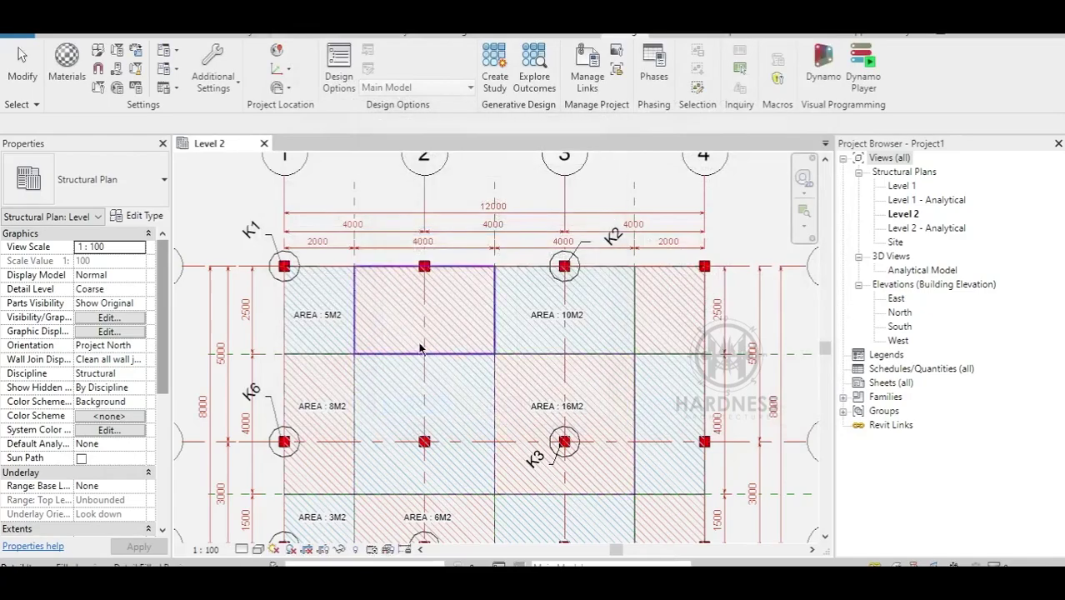
Step: Set AREA BEBAN to 5 for column K1 and 10 for column K2
scroll(283, 266, "up", 5)
left_click(343, 289)
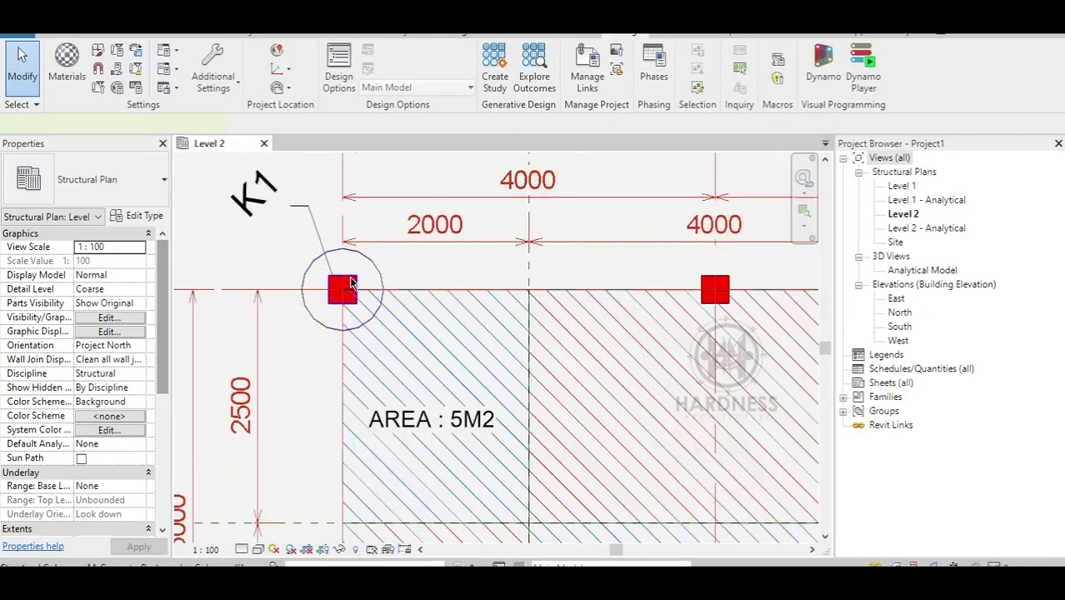
scroll(69, 396, "down", 3)
left_click(99, 514)
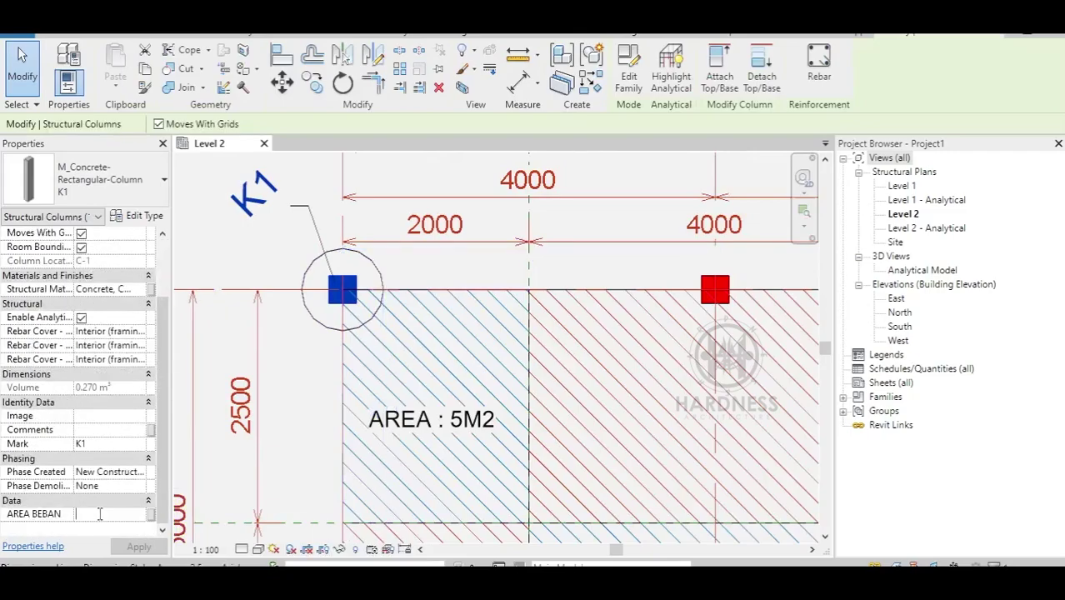
type("5")
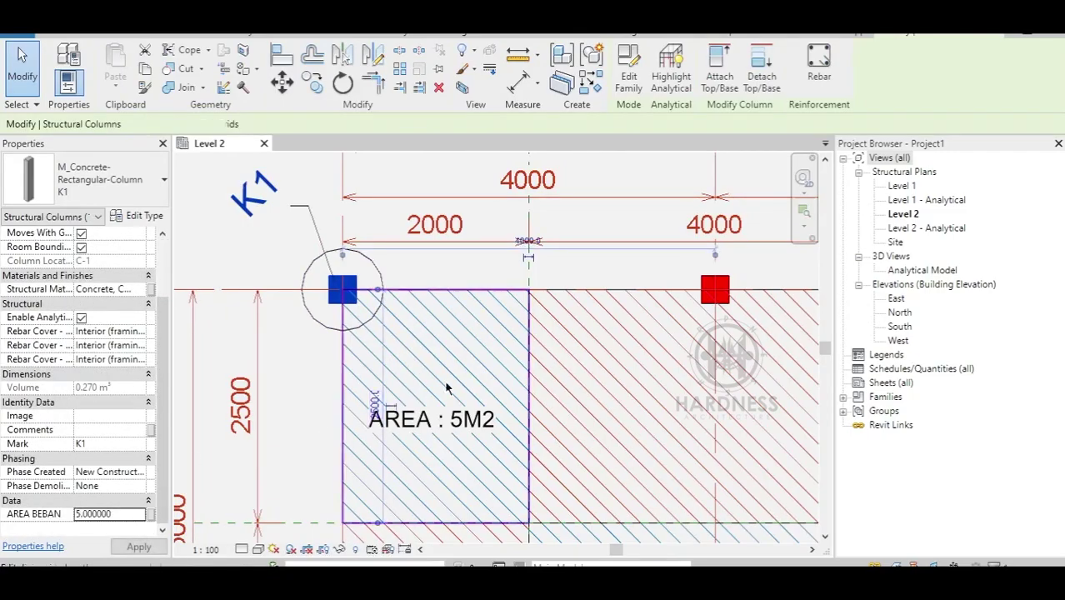
scroll(444, 394, "down", 4)
scroll(470, 364, "up", 1)
scroll(572, 343, "up", 2)
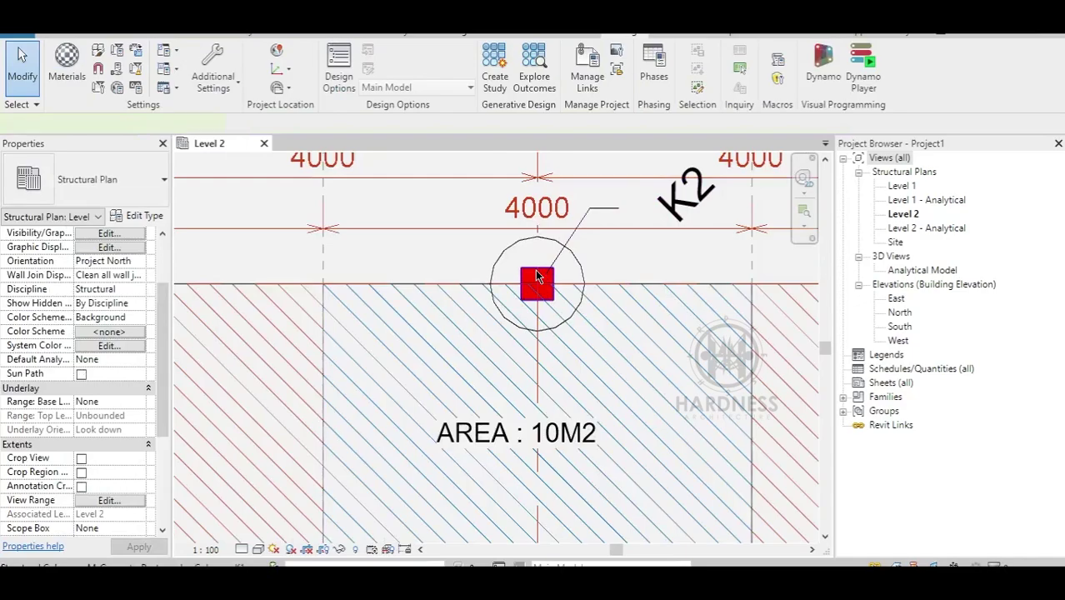
left_click(541, 287)
left_click(97, 512)
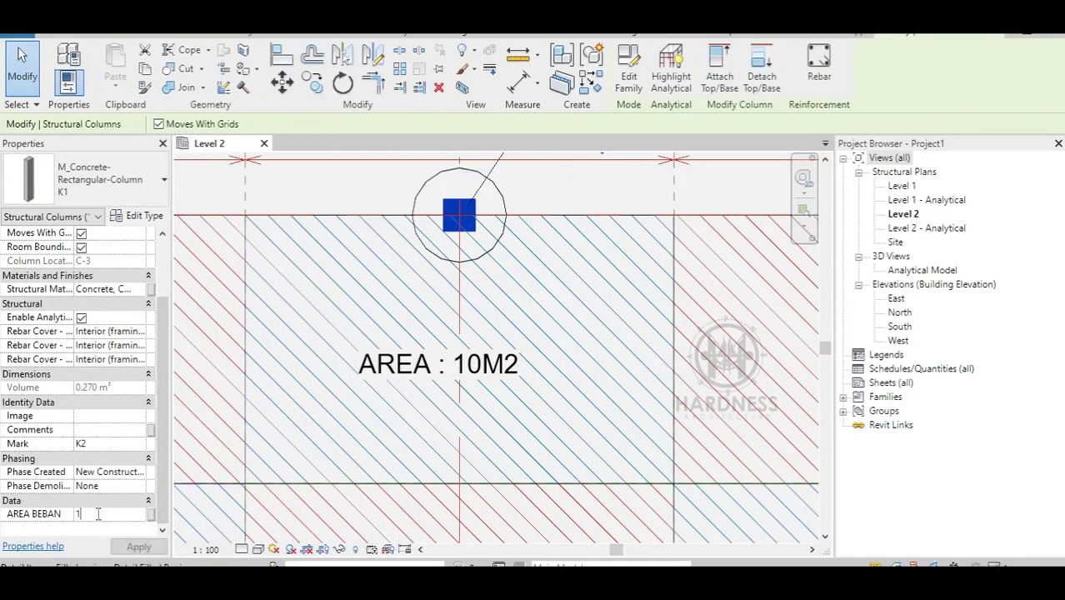
type("10")
scroll(497, 404, "down", 3)
key("Escape")
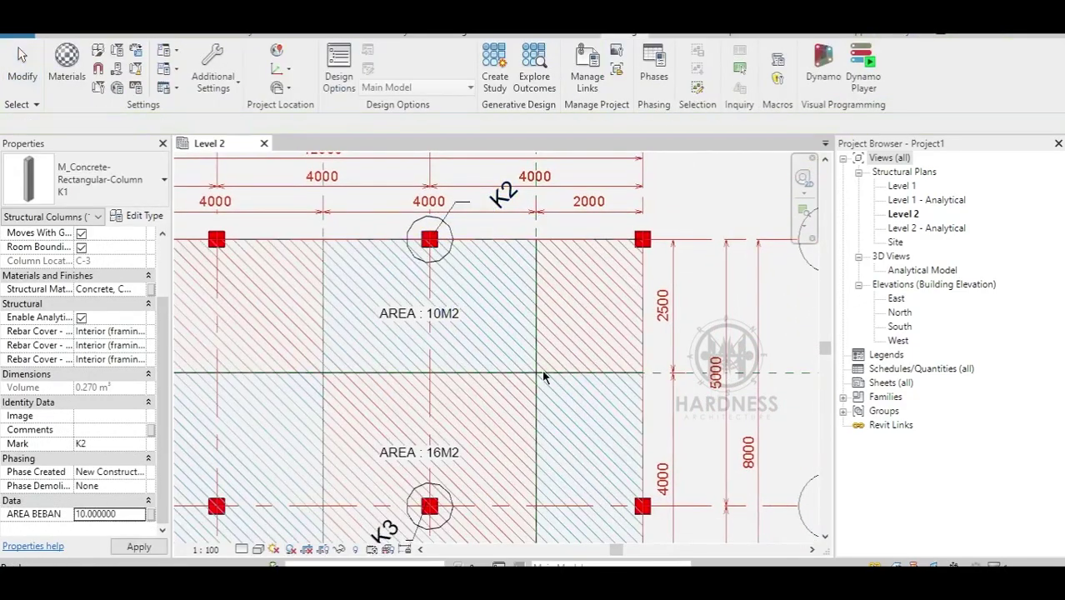
scroll(450, 400, "up", 3)
scroll(475, 350, "up", 2)
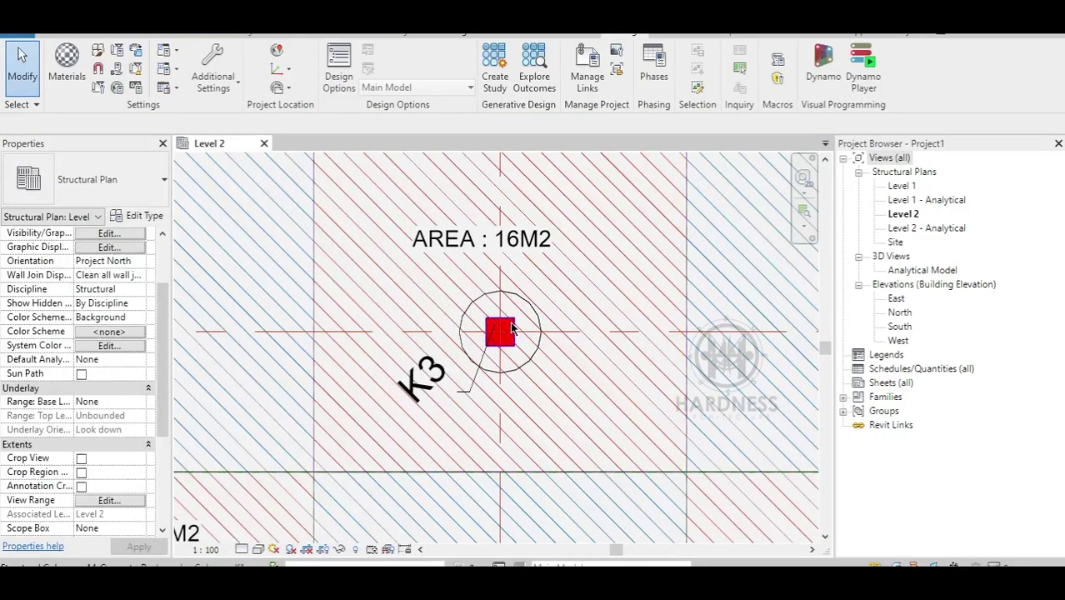
Step: Set AREA BEBAN to 16 for column K3
left_click(503, 332)
left_click(97, 513)
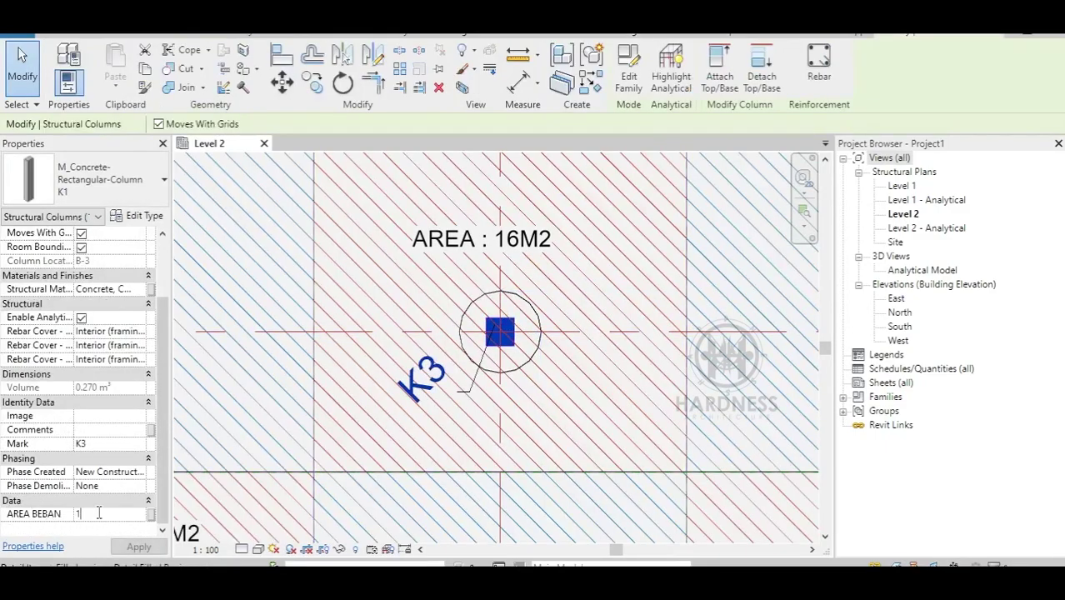
type("16")
key("Return")
left_click(442, 408)
left_click(598, 379)
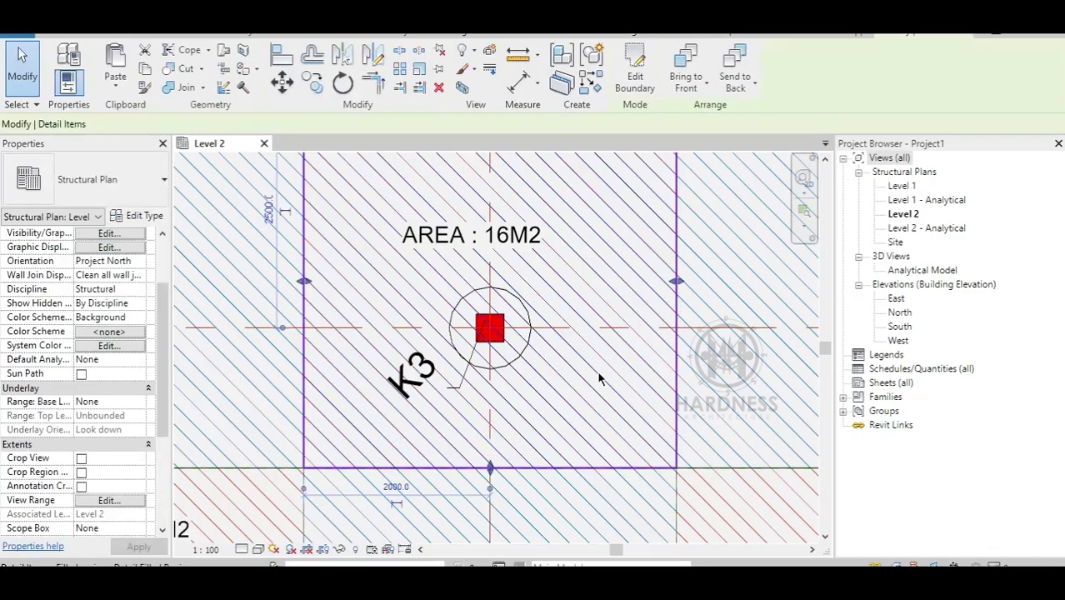
key("Delete")
scroll(479, 360, "down", 3)
scroll(309, 445, "up", 3)
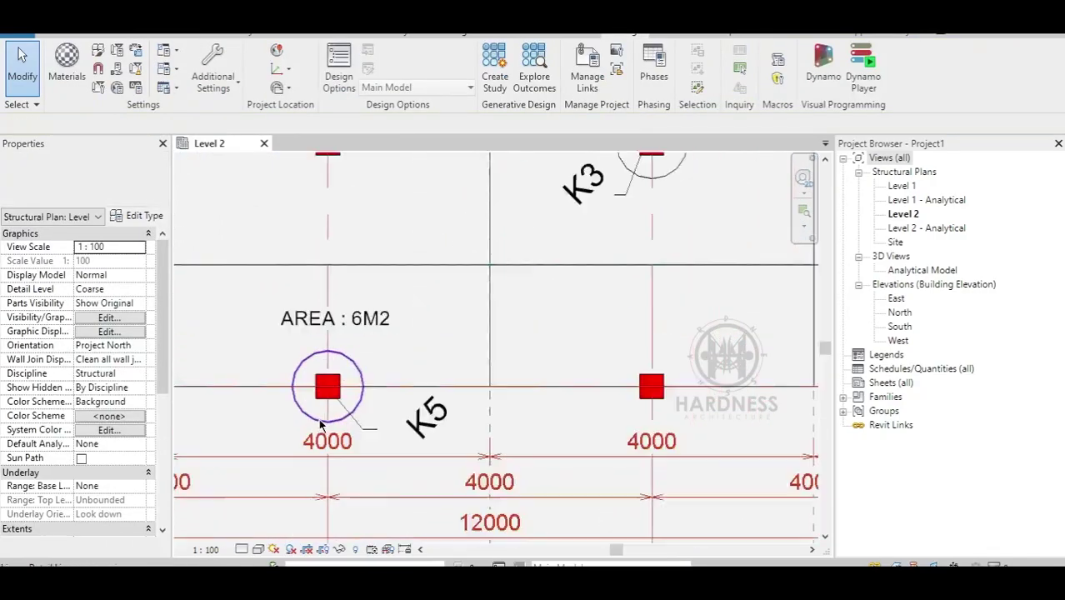
scroll(308, 446, "up", 2)
Step: Set AREA BEBAN to 6 for K5 and 3 for K4, then zoom out to the full plan
left_click(464, 331)
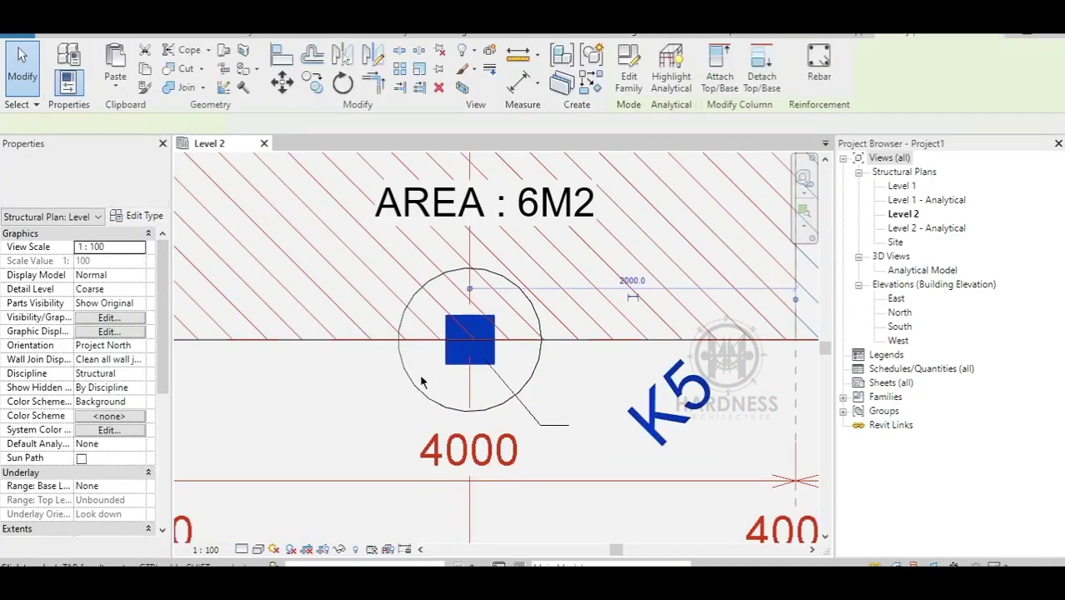
scroll(22, 502, "down", 3)
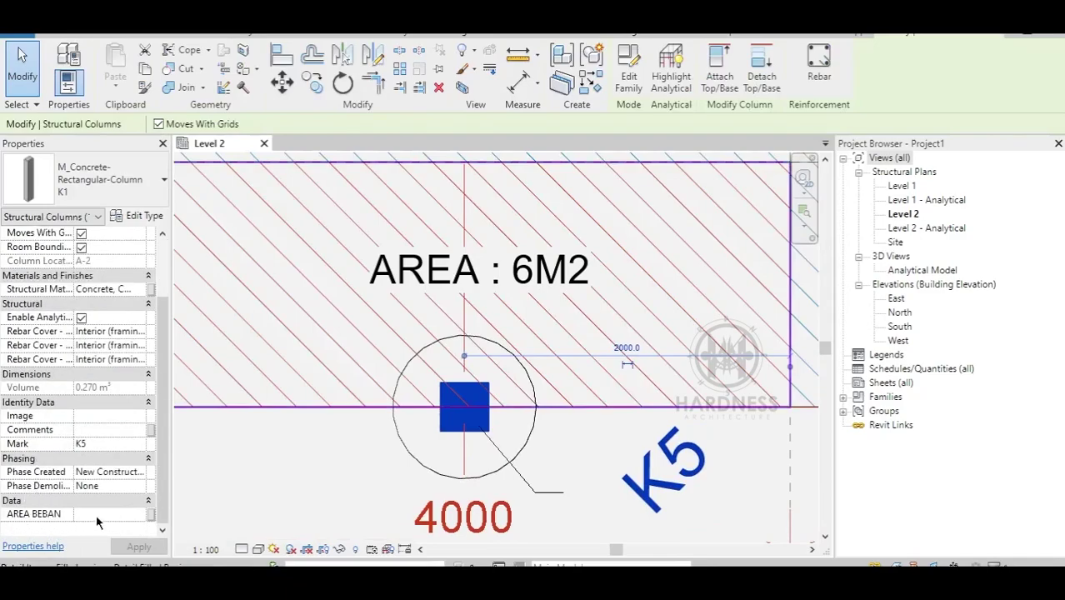
left_click(96, 515)
scroll(504, 281, "down", 2)
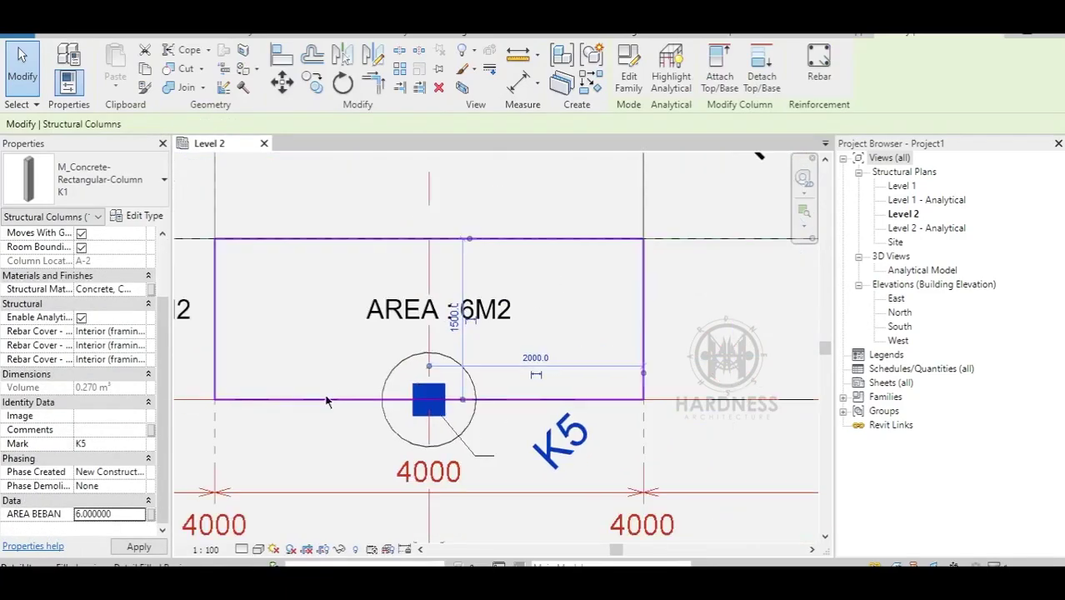
middle_click_drag(250, 400, 500, 383)
scroll(343, 396, "up", 2)
scroll(343, 396, "up", 2)
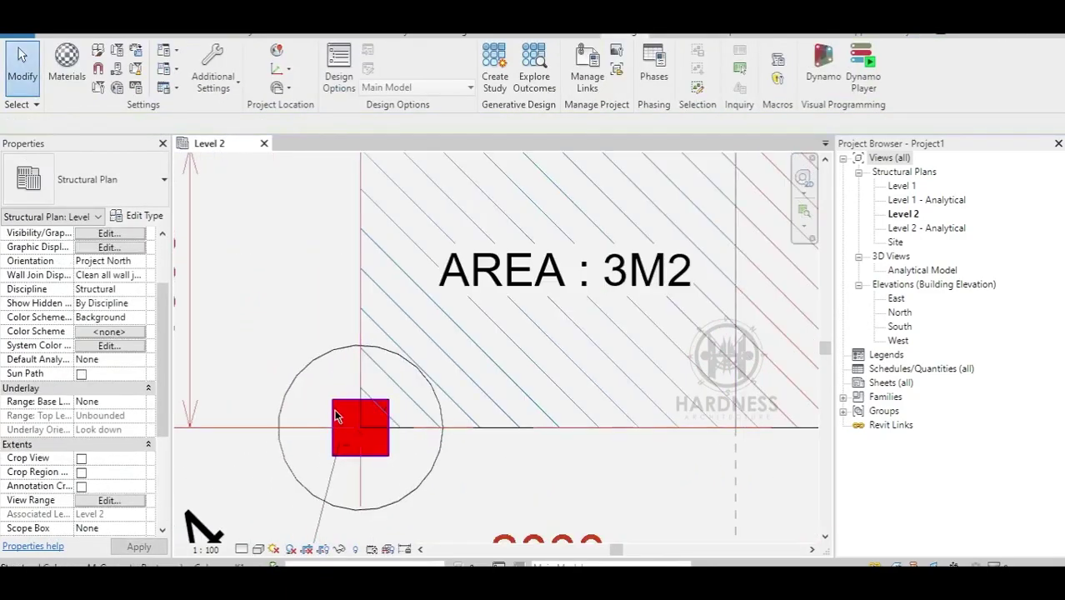
left_click(350, 417)
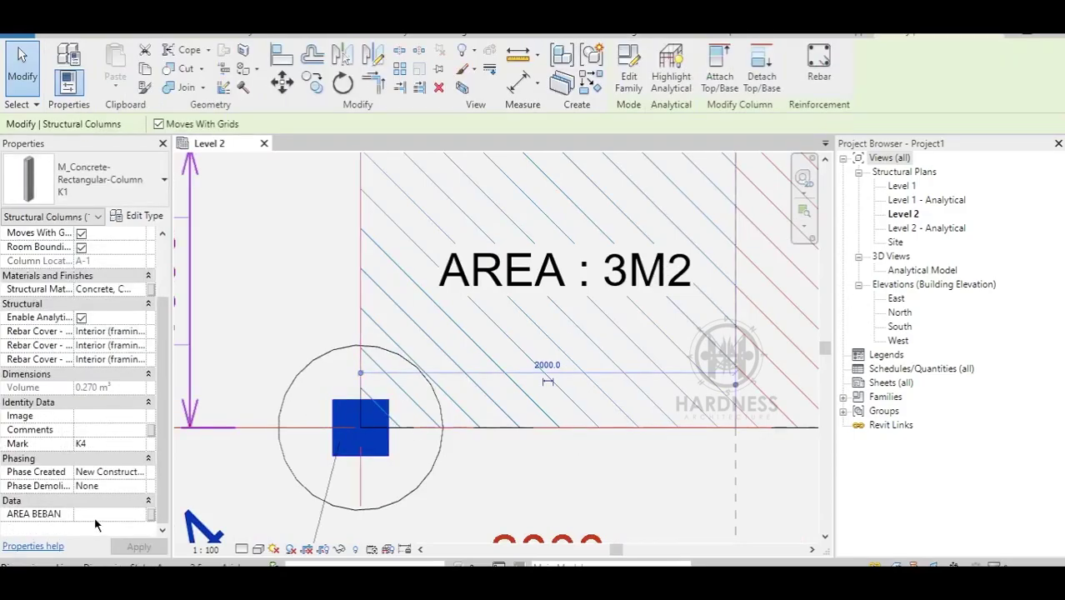
left_click(95, 514)
type("3")
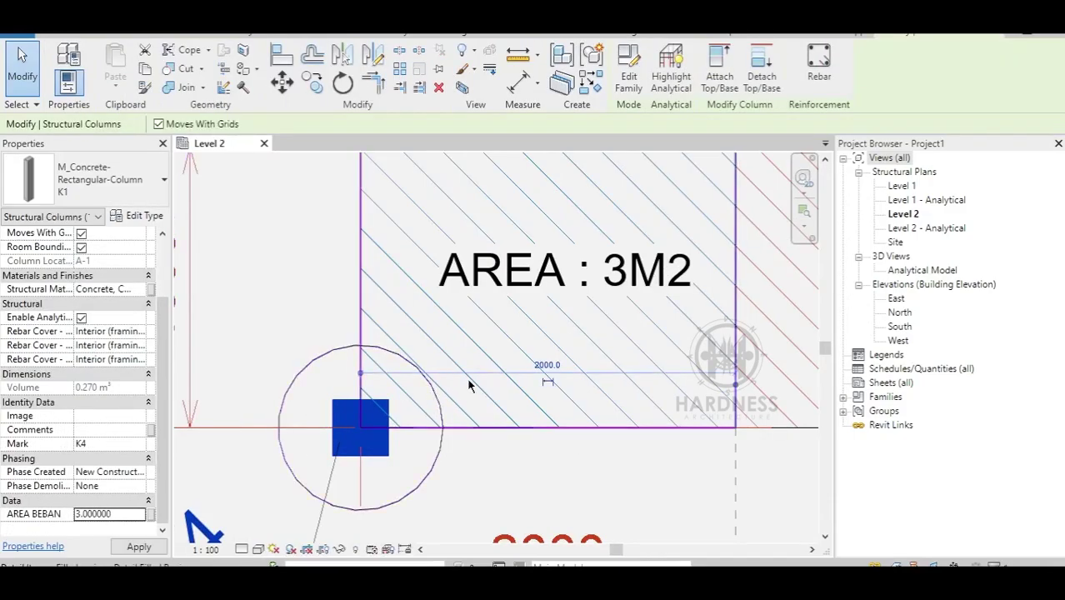
scroll(468, 385, "down", 3)
key("Escape")
scroll(557, 346, "down", 2)
scroll(557, 346, "down", 2)
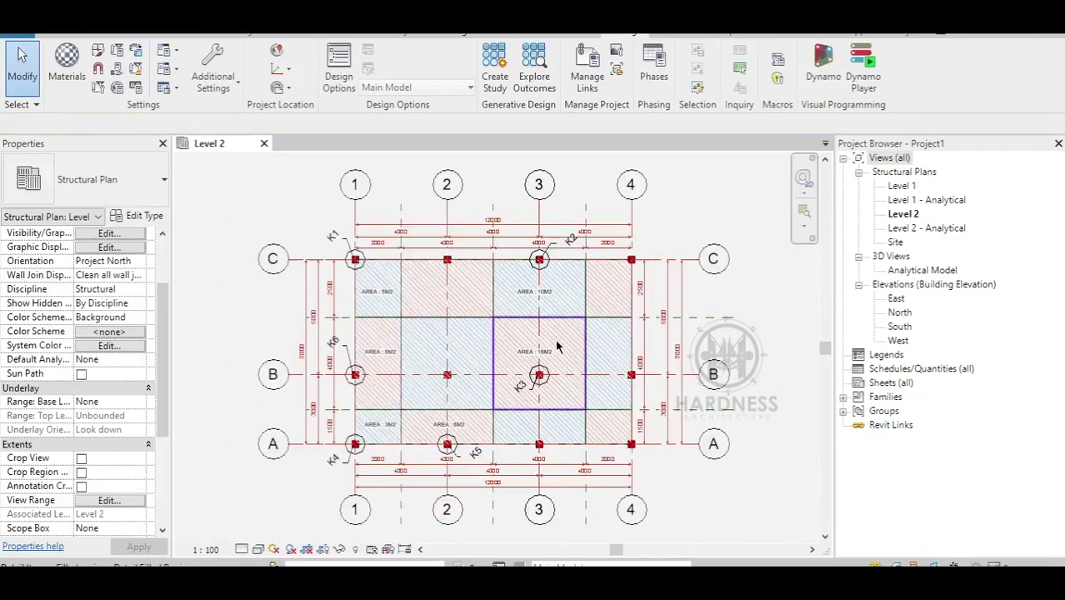
middle_click_drag(540, 350, 504, 335)
Step: Create a new schedule for the Structural Columns category
left_click(908, 368)
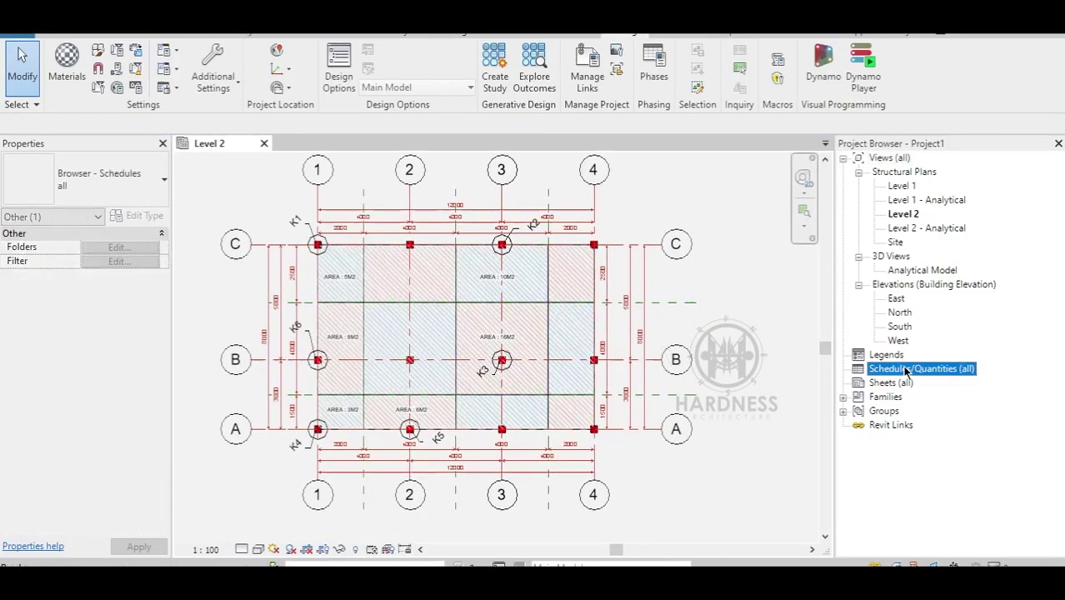
right_click(890, 368)
left_click(890, 377)
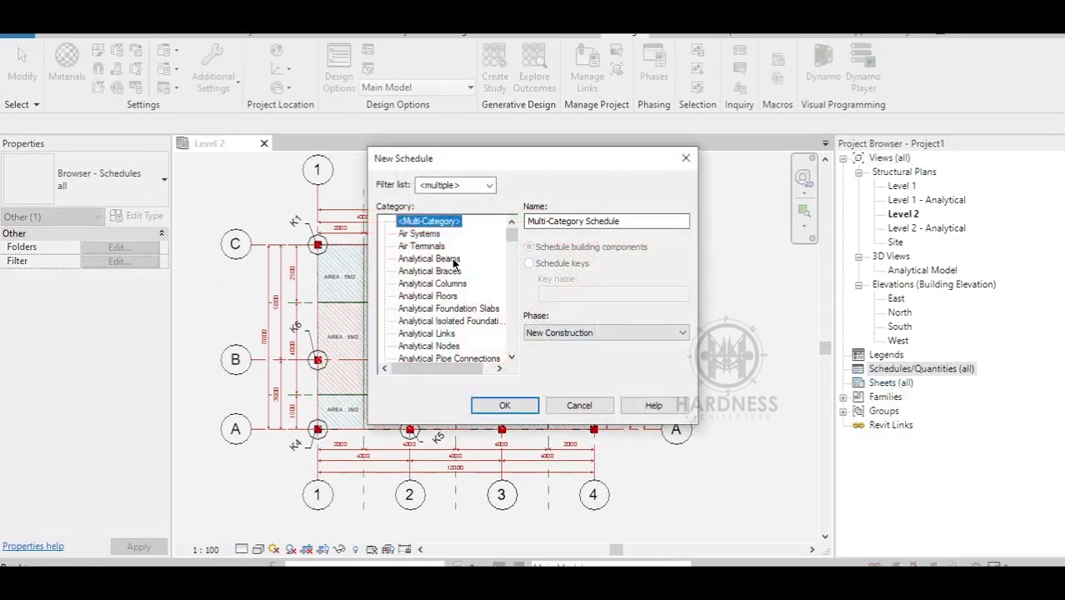
type("st")
key("Down")
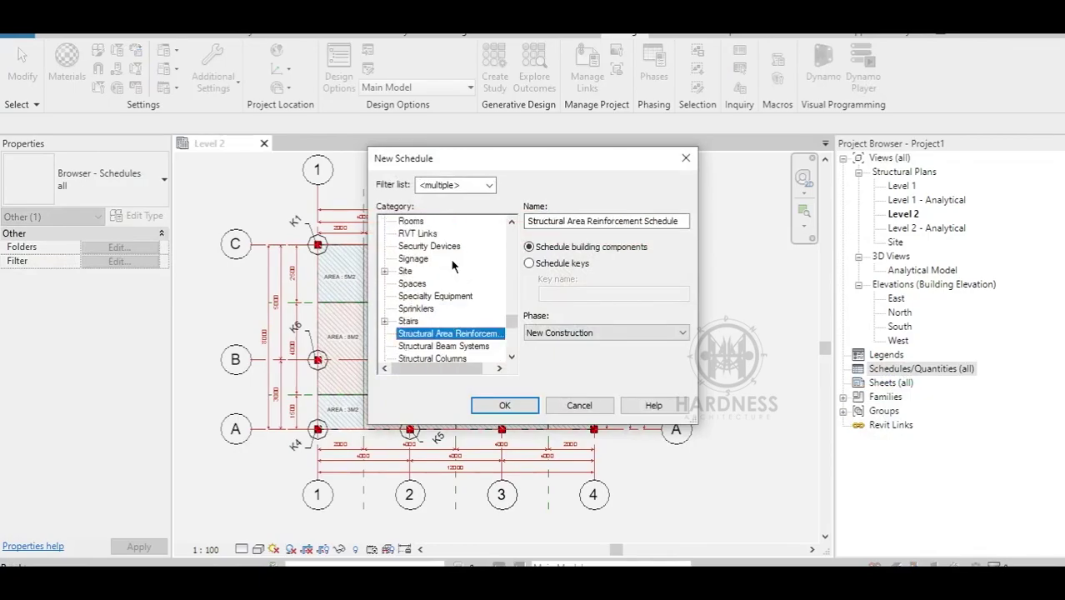
scroll(446, 297, "down", 1)
left_click(442, 333)
left_click(505, 406)
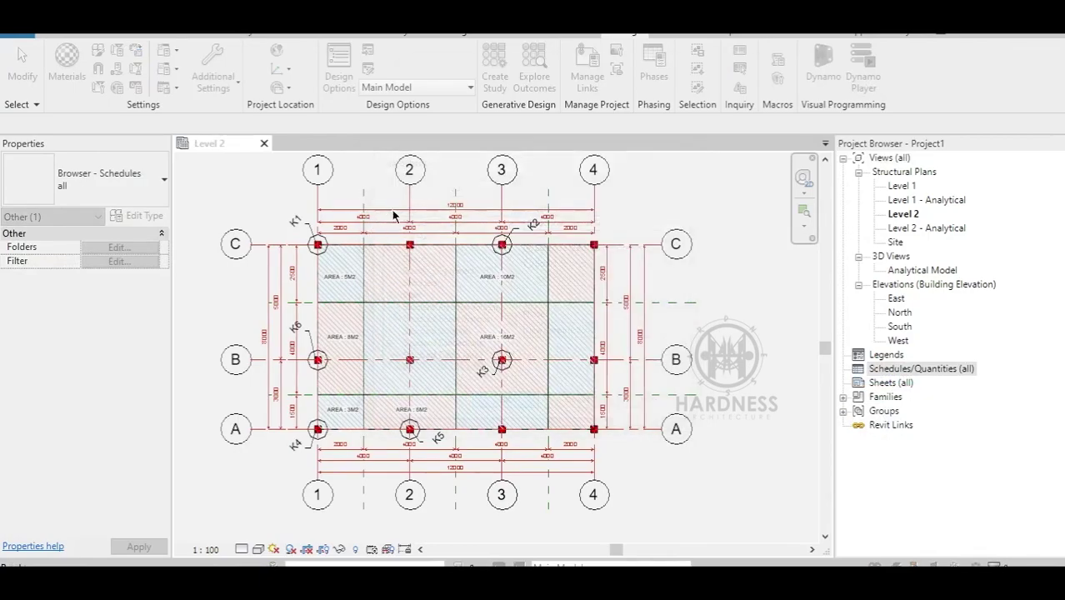
left_click_drag(500, 72, 464, 63)
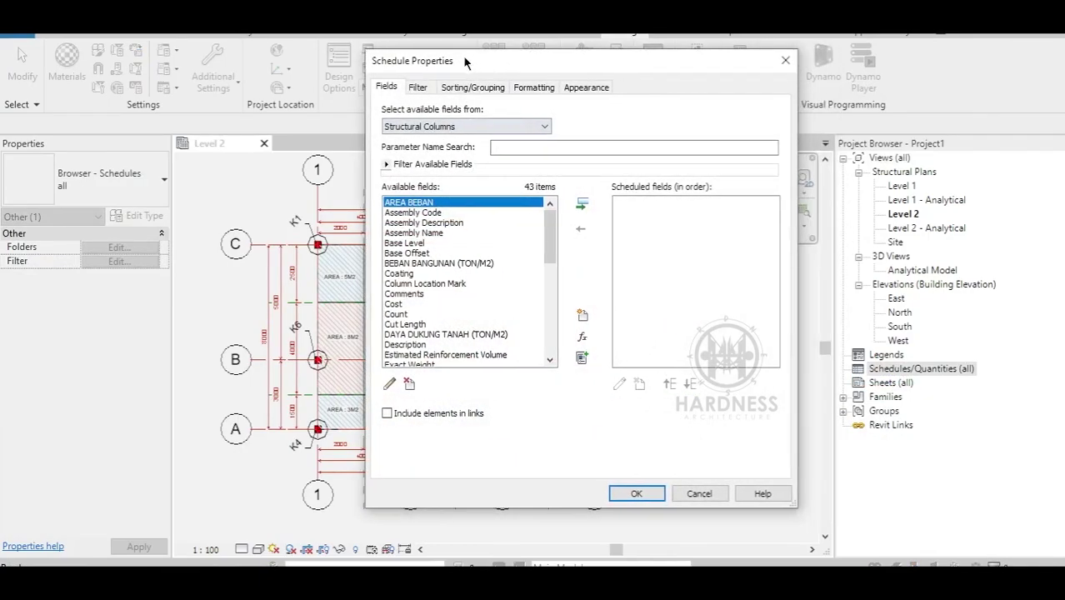
Step: Add the AREA BEBAN, BEBAN BANGUNAN and DAYA DUKUNG TANAH fields to the schedule
left_click(583, 206)
left_click(419, 254)
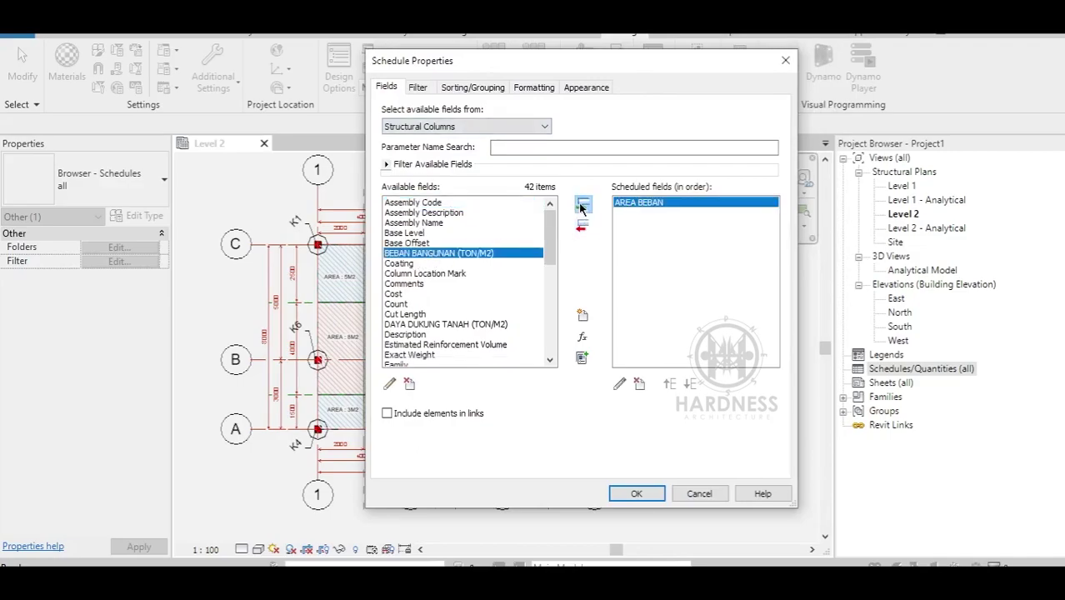
left_click(582, 205)
scroll(425, 276, "down", 2)
left_click(446, 265)
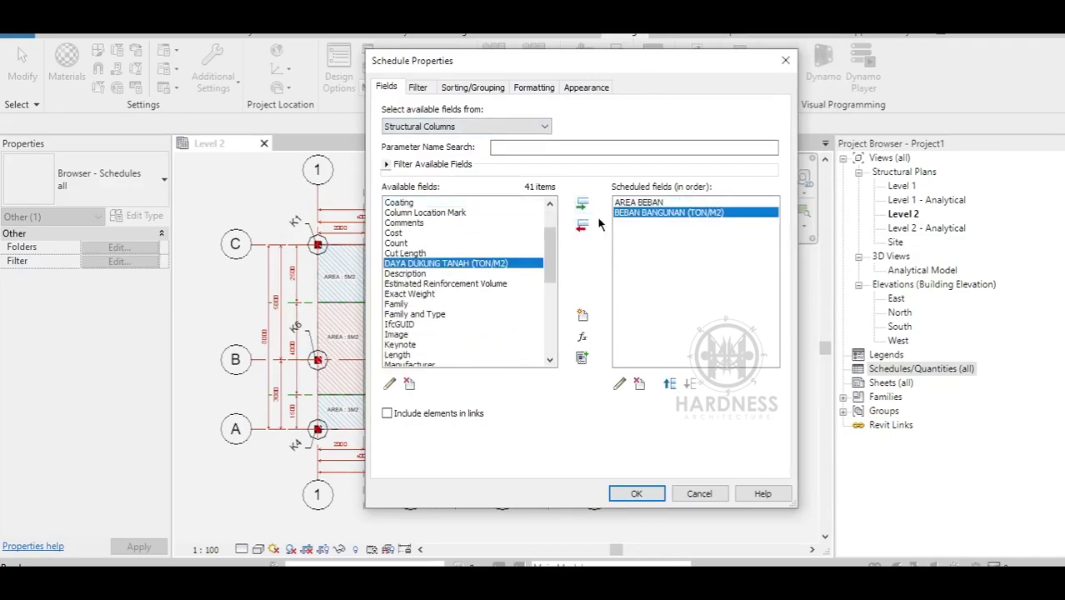
left_click(582, 205)
scroll(418, 263, "down", 2)
scroll(418, 263, "down", 2)
scroll(450, 279, "down", 2)
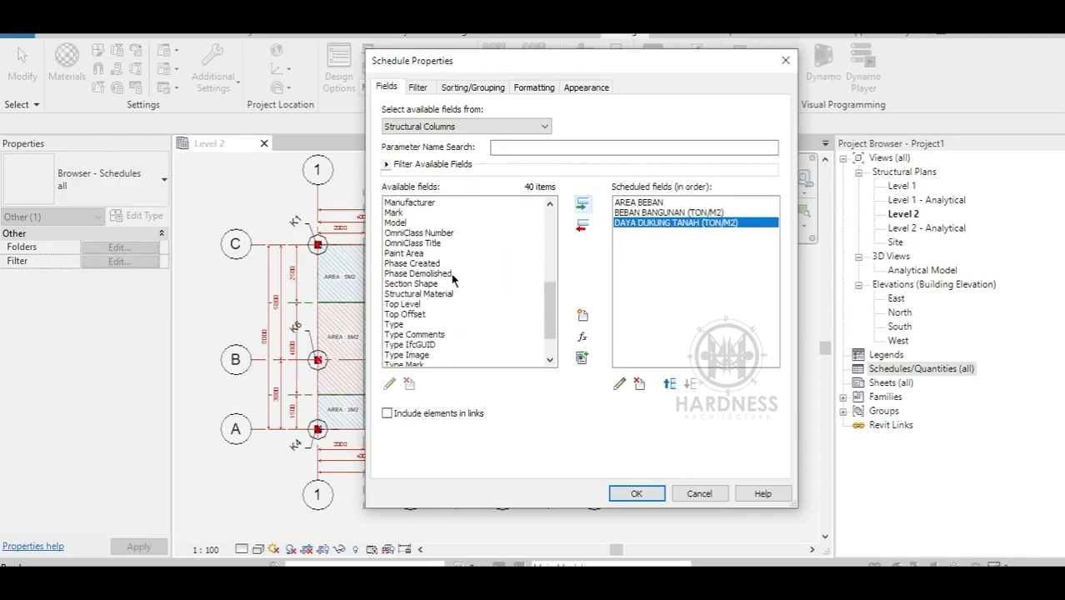
scroll(460, 276, "down", 2)
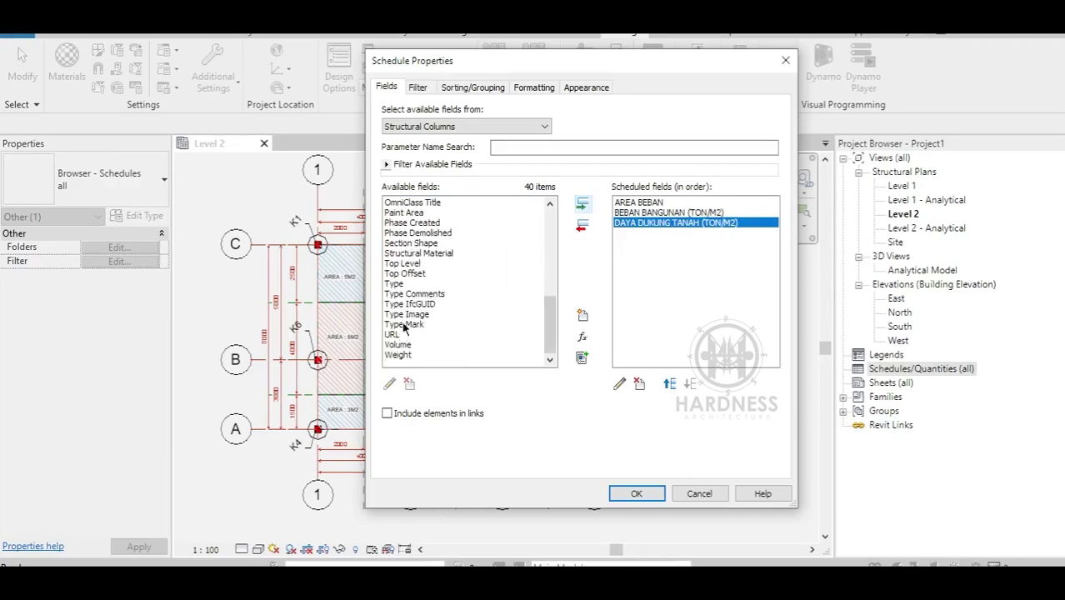
scroll(393, 289, "up", 3)
scroll(404, 267, "up", 5)
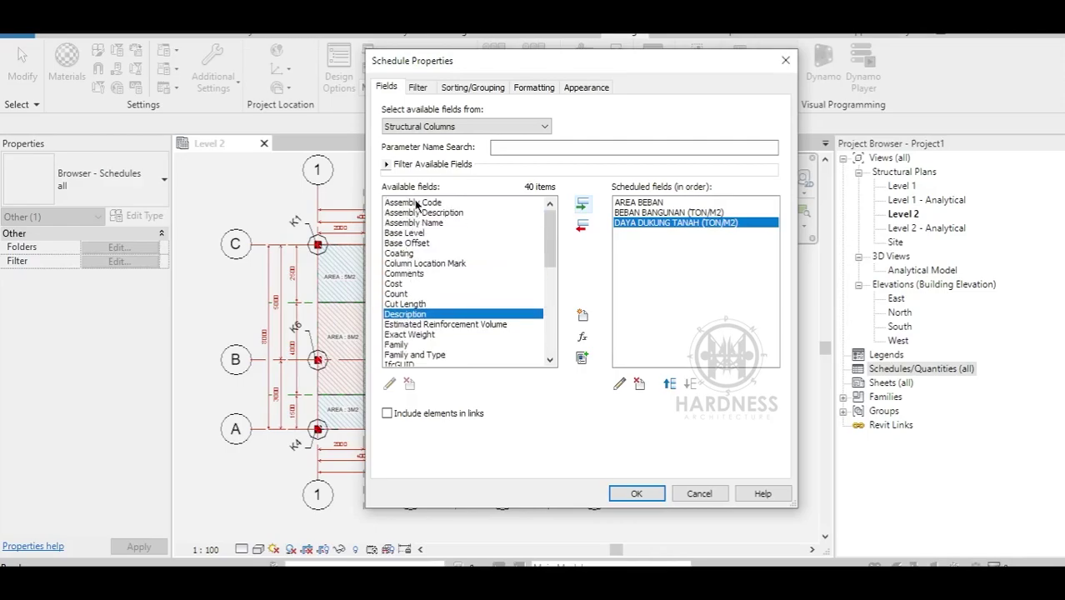
scroll(432, 259, "down", 2)
scroll(432, 259, "down", 3)
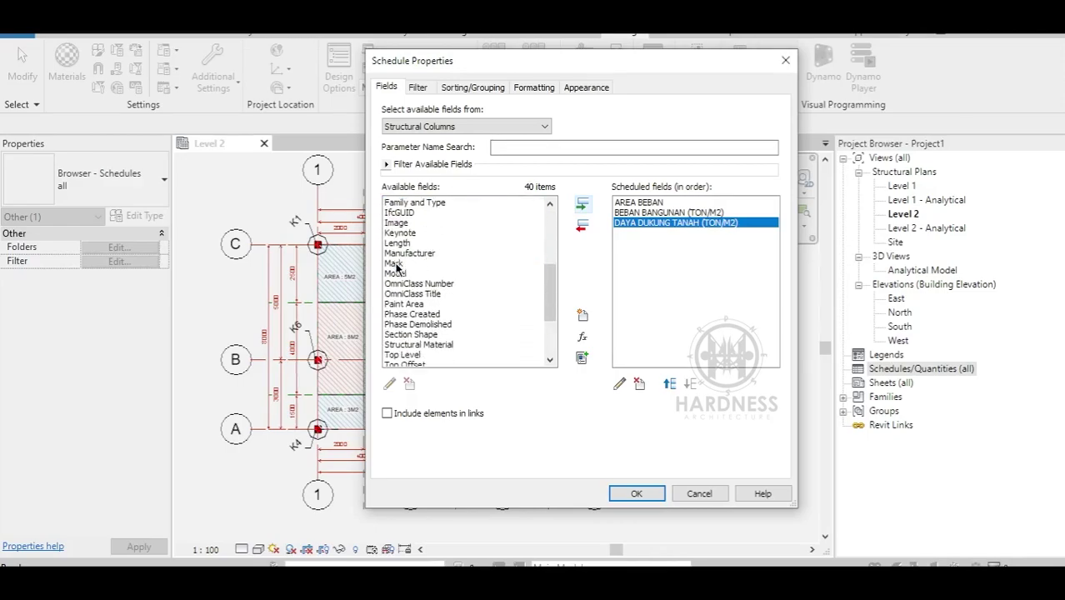
Step: Add Mark and order fields: Mark, DAYA DUKUNG TANAH, BEBAN BANGUNAN, AREA BEBAN
left_click(395, 264)
left_click(581, 205)
left_click(669, 383)
left_click(669, 383)
left_click(669, 383)
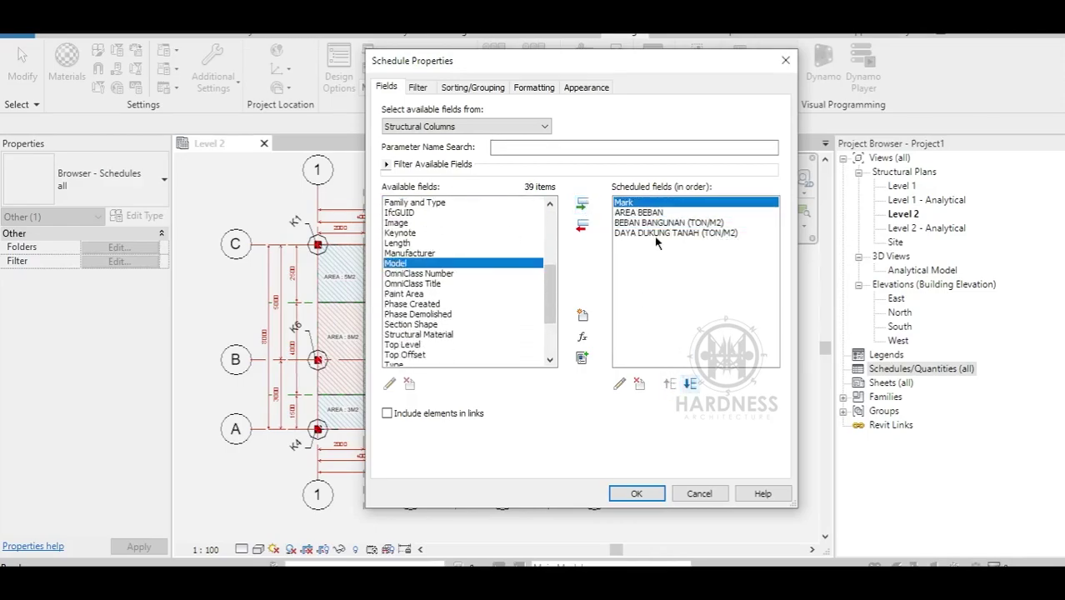
left_click(637, 234)
left_click(669, 383)
left_click(669, 383)
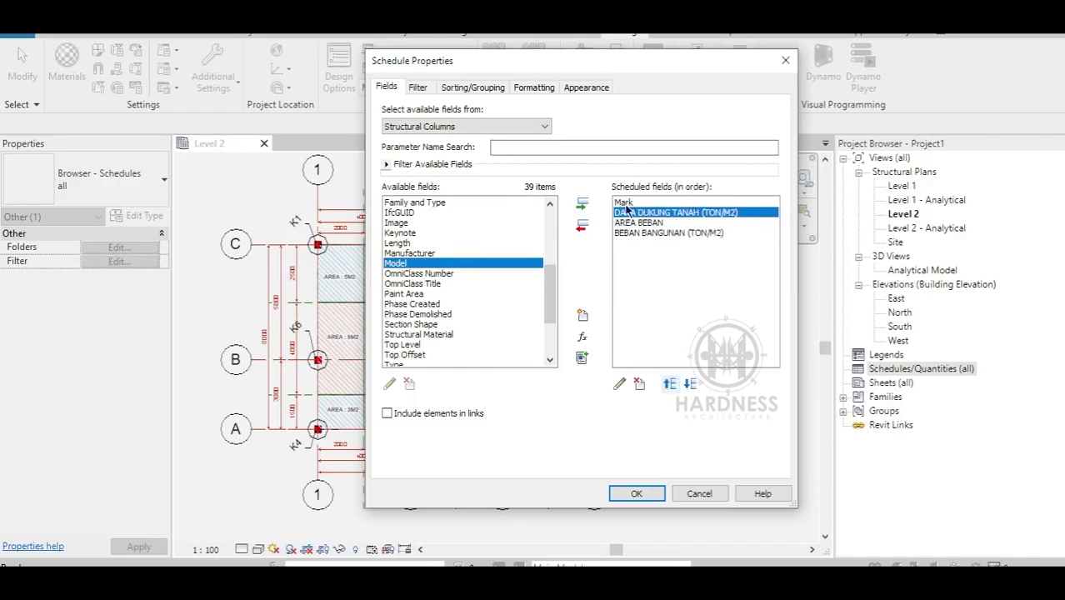
left_click(644, 225)
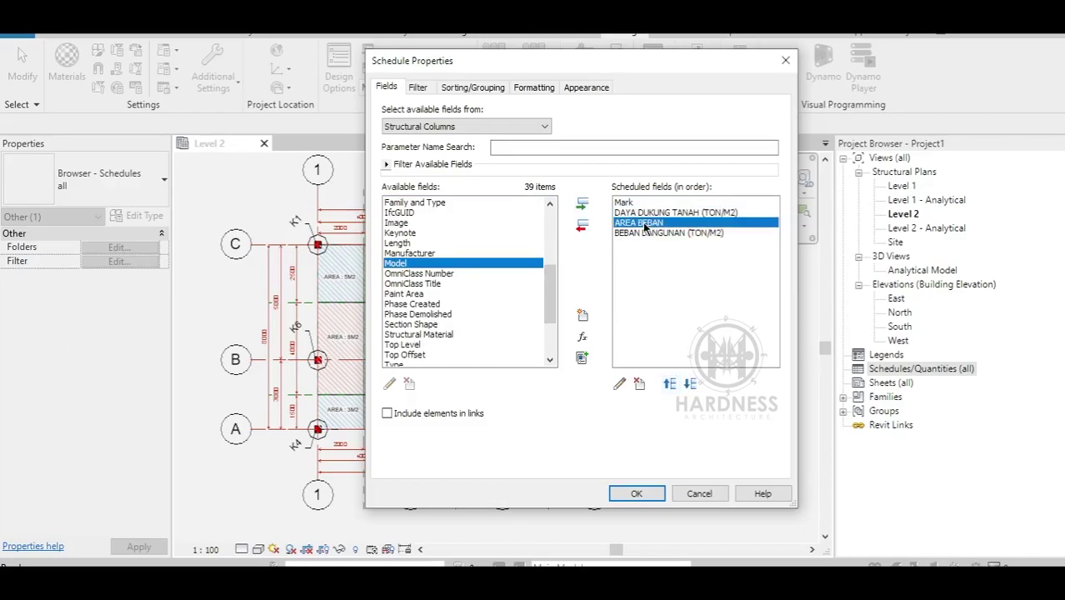
left_click(691, 384)
Step: Centre-align all four schedule fields and build the schedule
left_click(533, 88)
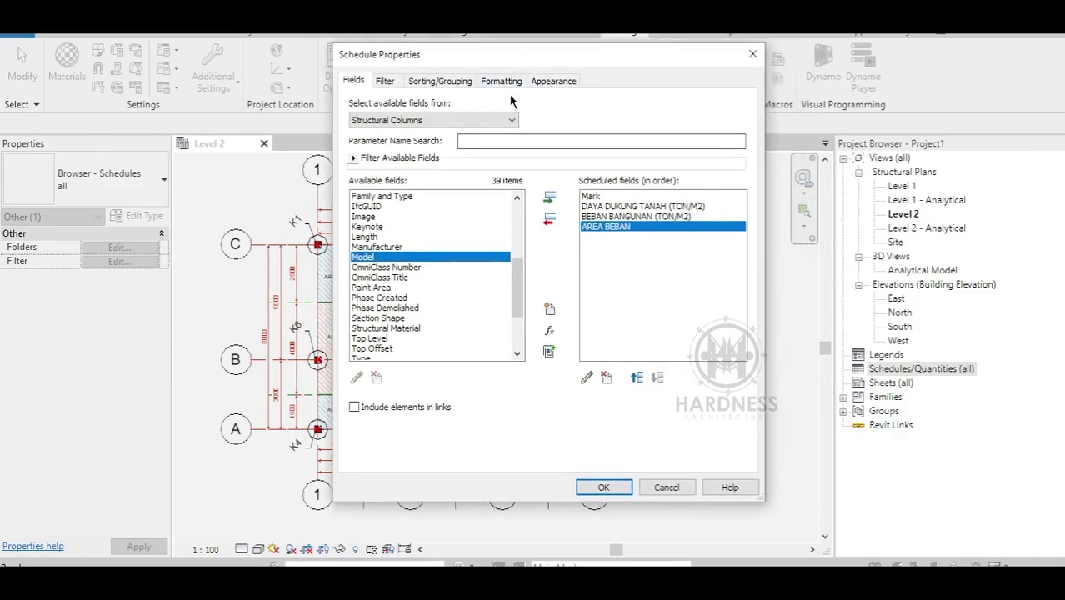
left_click_drag(360, 116, 375, 145)
left_click(625, 213)
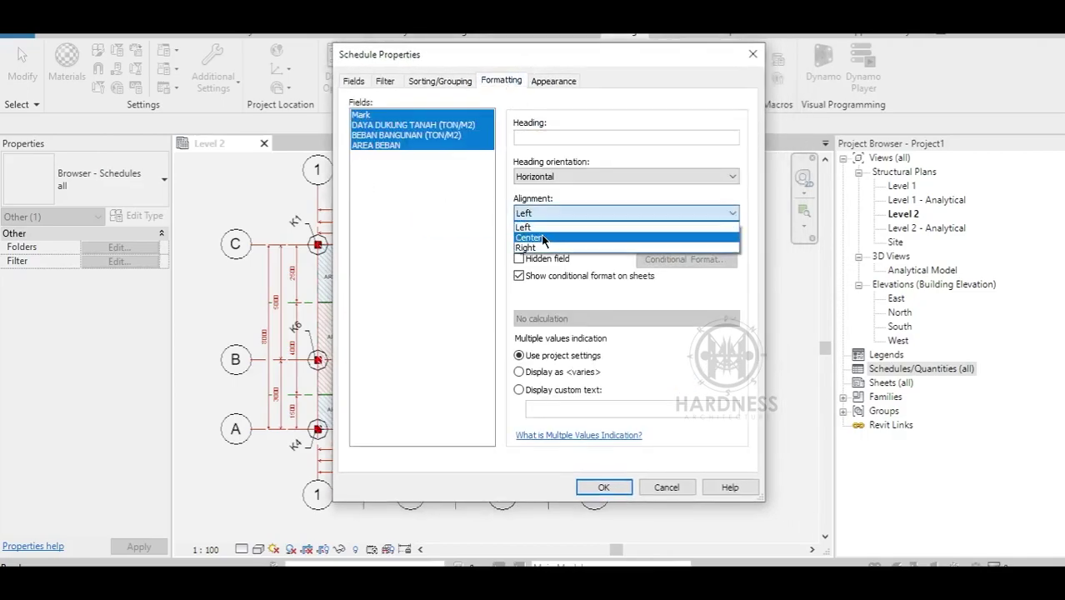
left_click(533, 228)
left_click(359, 114)
left_click(385, 81)
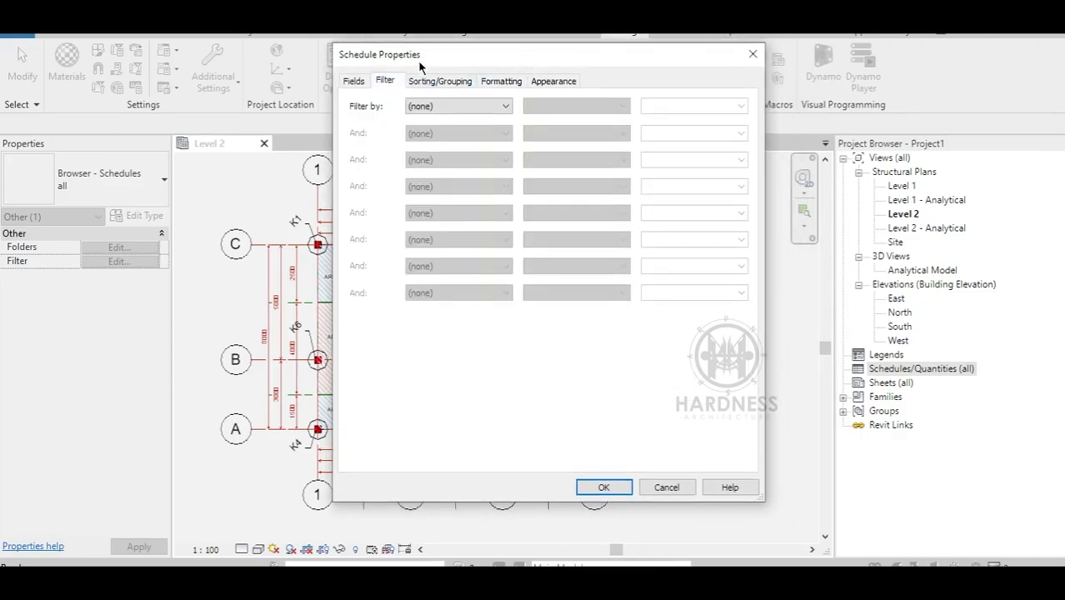
left_click(503, 82)
left_click_drag(414, 114, 383, 145)
left_click(533, 214)
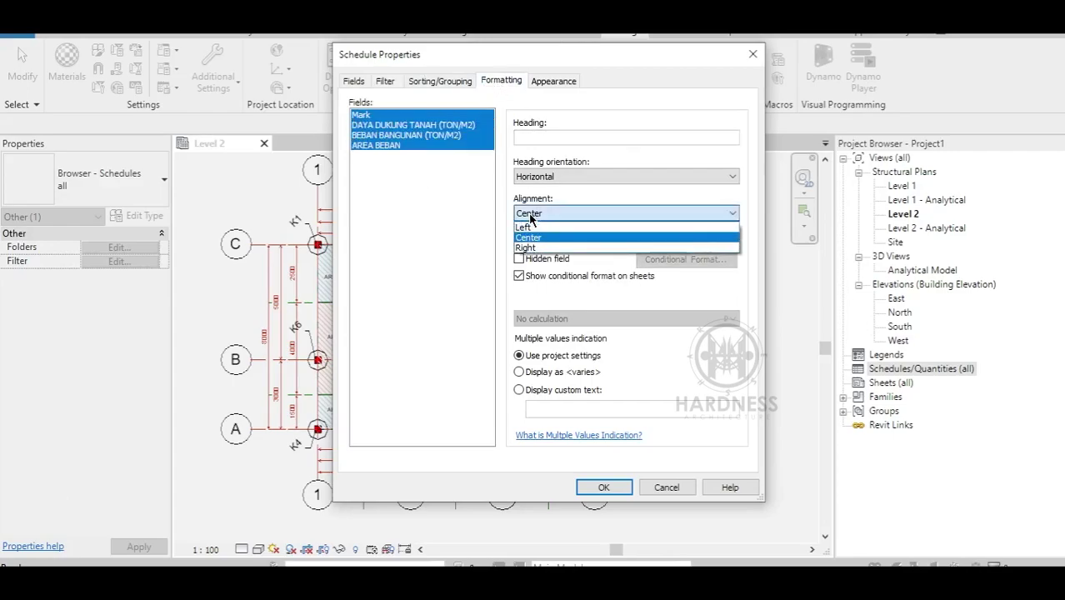
left_click(533, 233)
left_click(593, 486)
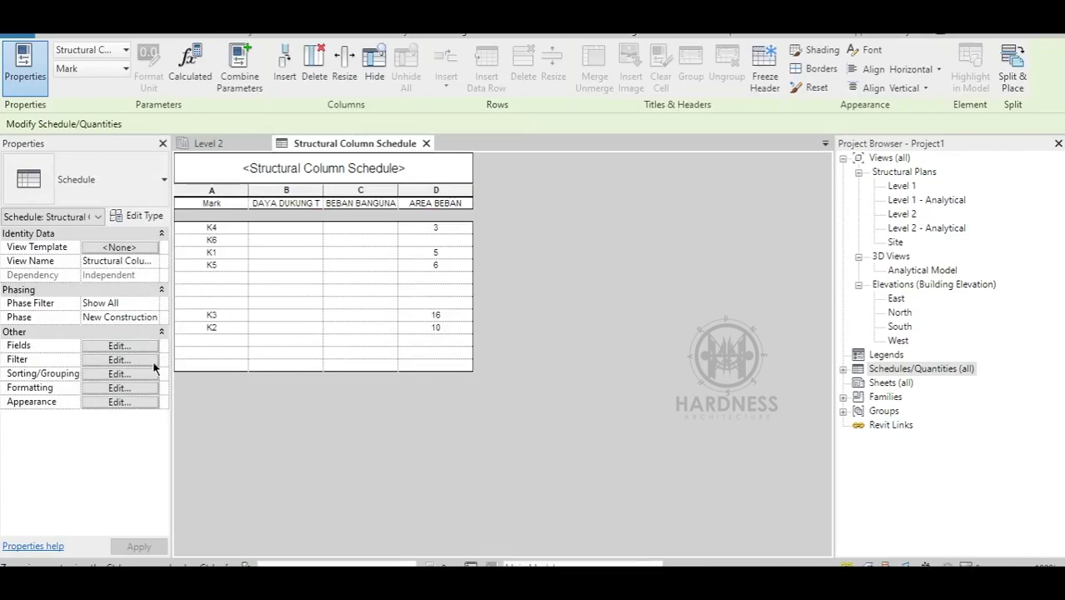
Step: Sort the schedule by Mark
left_click(129, 344)
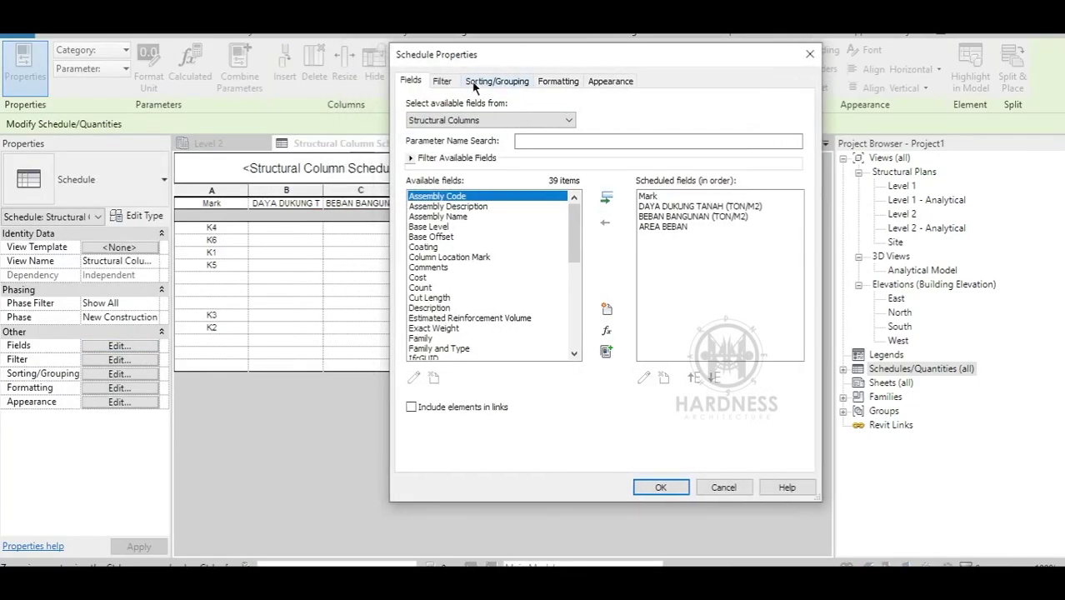
left_click(474, 84)
left_click(510, 106)
left_click(511, 130)
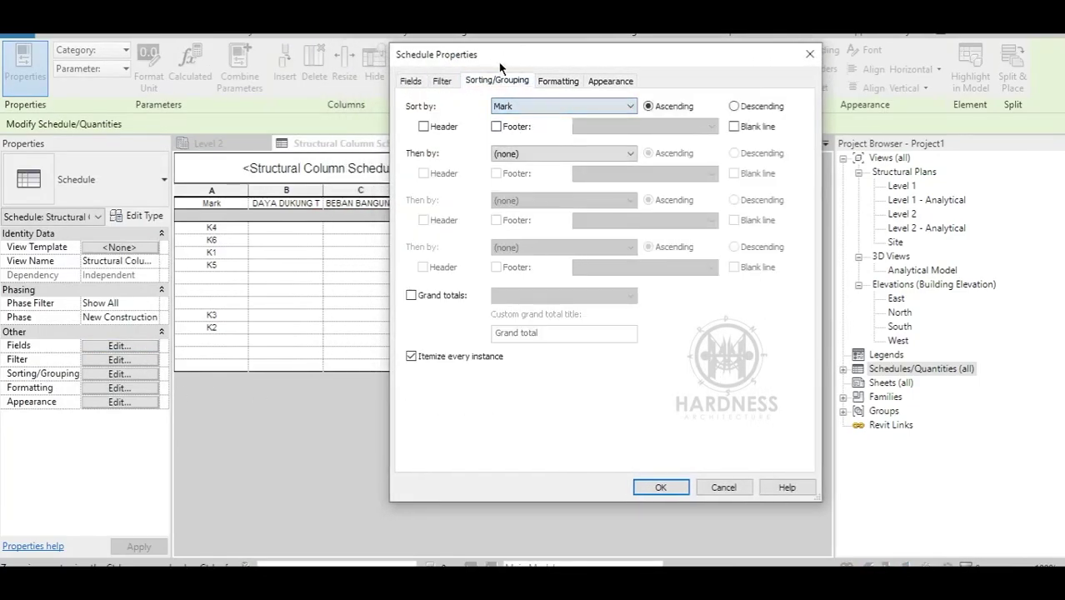
Step: Filter the schedule to rows where Mark has a value
left_click(441, 80)
left_click(514, 105)
left_click(489, 129)
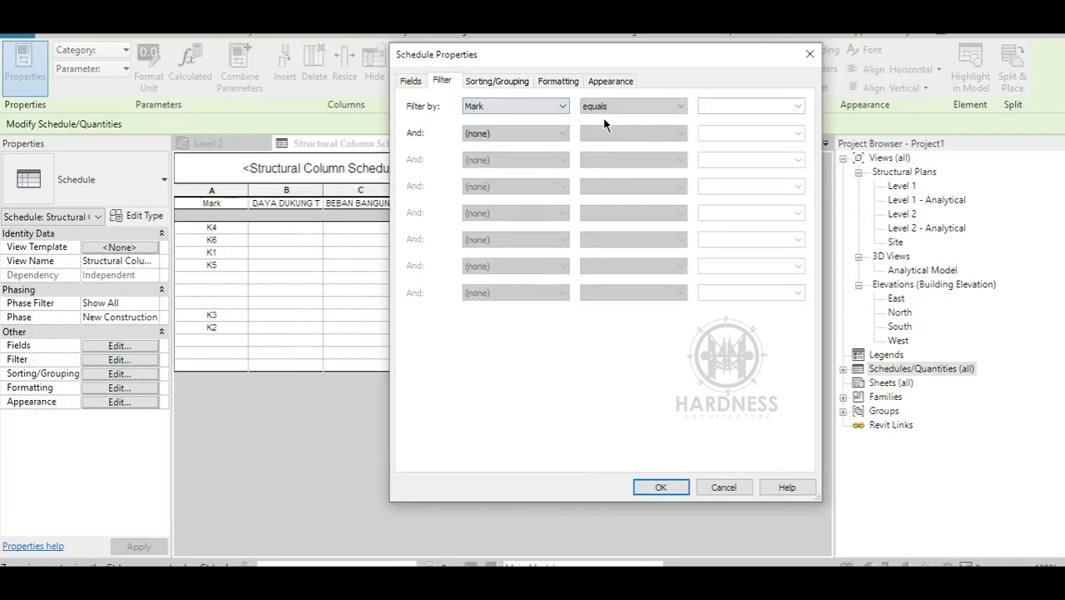
left_click(617, 107)
left_click(610, 242)
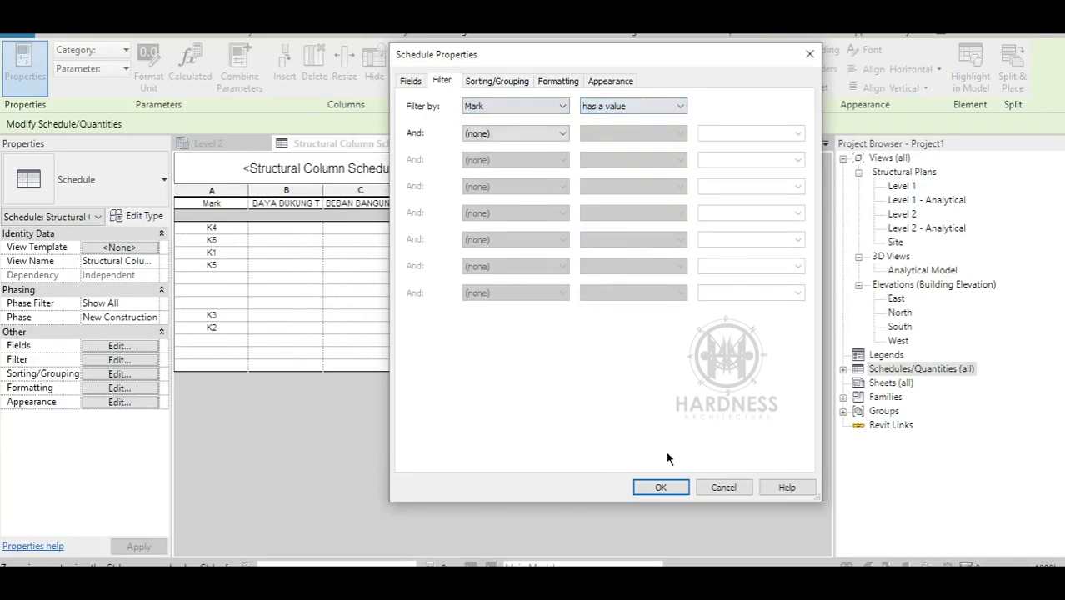
left_click(663, 487)
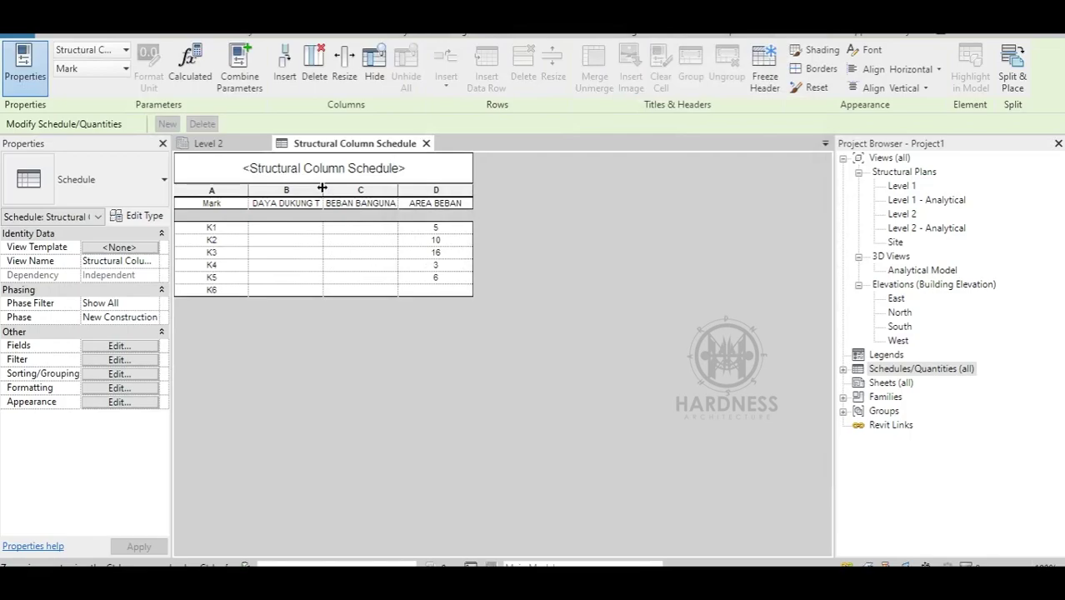
Step: Widen schedule columns B and C and detach the schedule into its own window
left_click_drag(323, 196, 373, 198)
left_click_drag(446, 189, 479, 191)
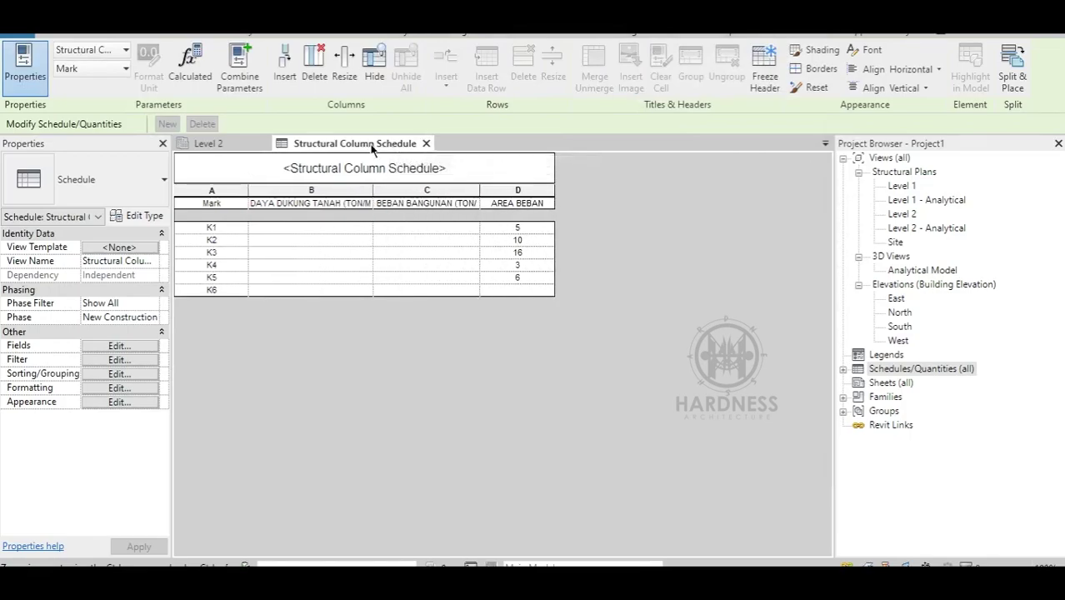
left_click_drag(372, 147, 431, 558)
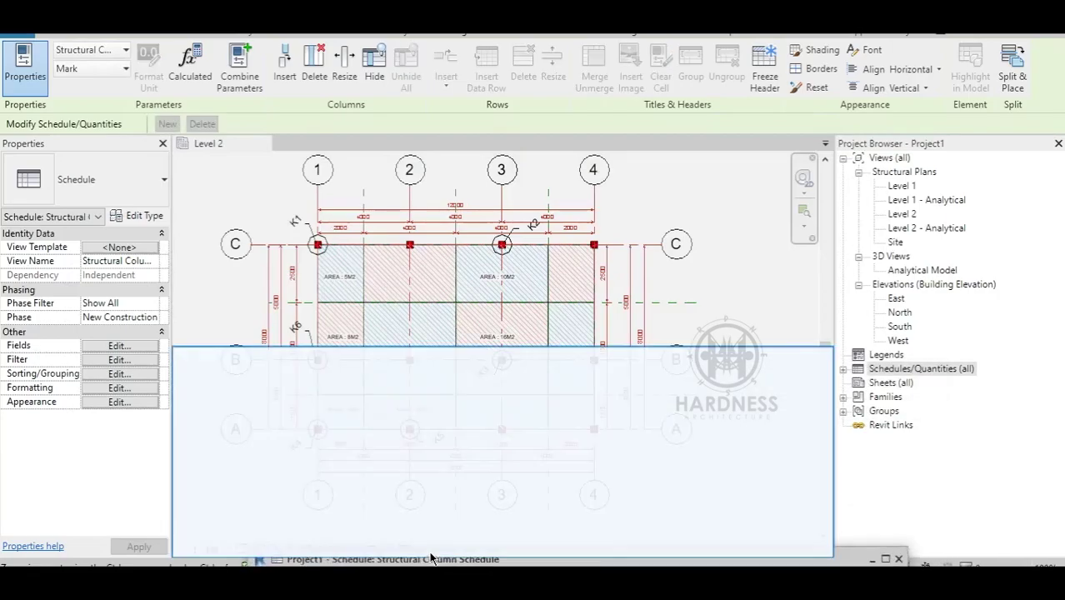
Step: Dock the schedule below the Level 2 plan and adjust the split between them
left_click_drag(430, 558, 433, 555)
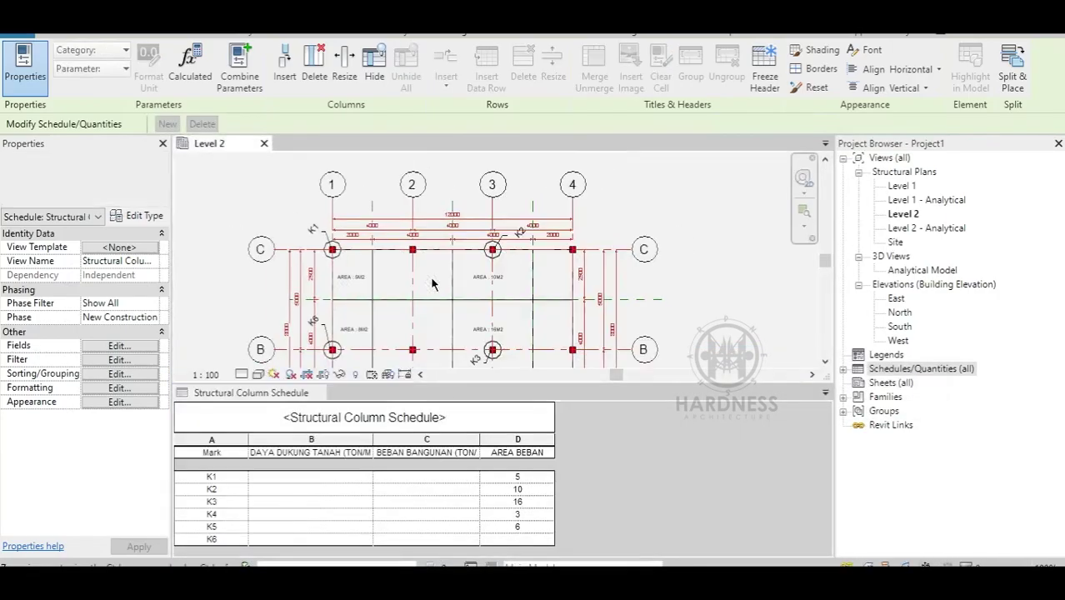
left_click(433, 284)
mouse_move(550, 384)
left_mouse_down()
mouse_move(552, 410)
mouse_move(518, 381)
mouse_move(509, 389)
left_mouse_up()
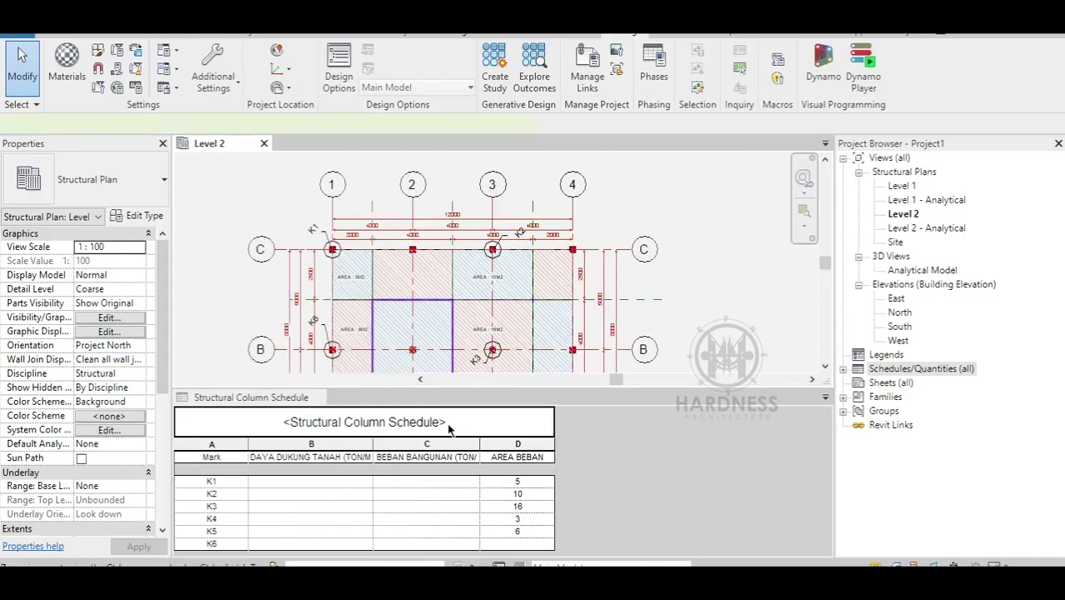
Step: Retitle the schedule 'PRELIMINARY DIMENSI PONDASI FOOTFLAT'
left_click(448, 427)
left_click_drag(440, 416, 278, 419)
type("PRE")
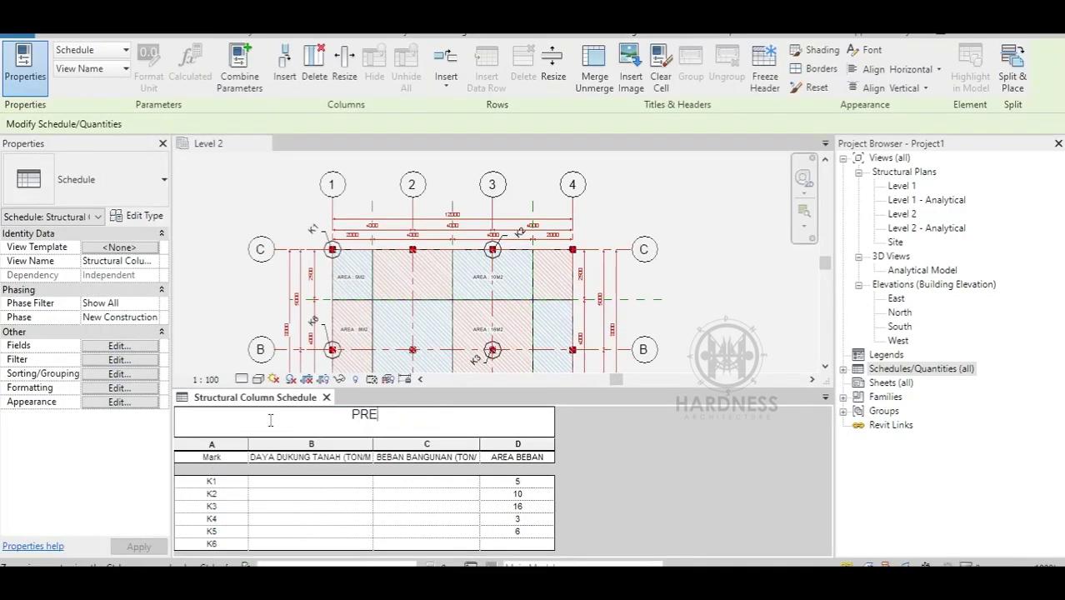
type("LIMIN")
type("ARY D")
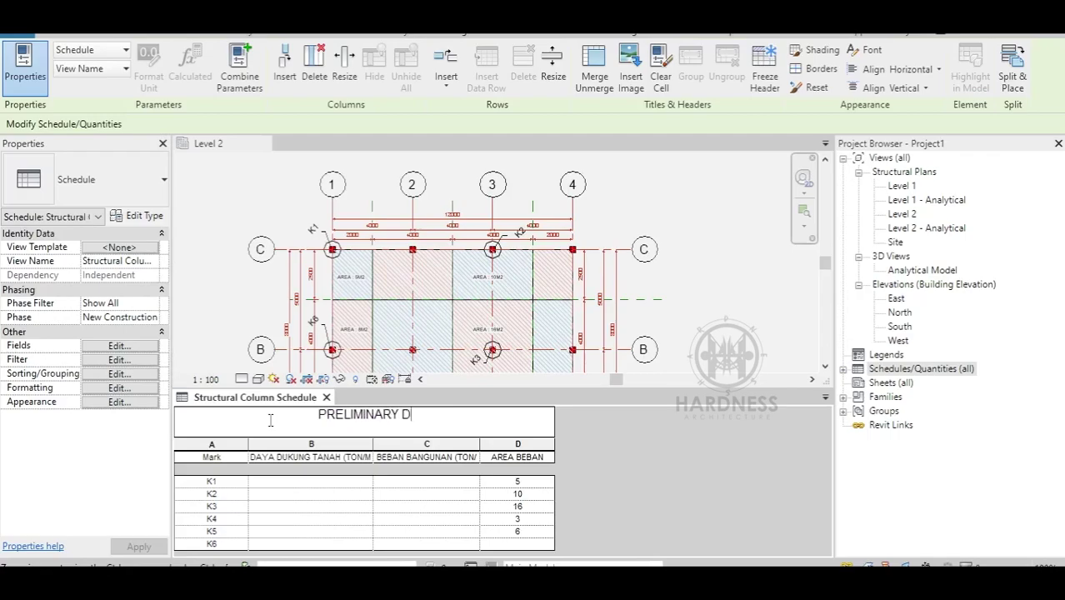
type("IMENSI ")
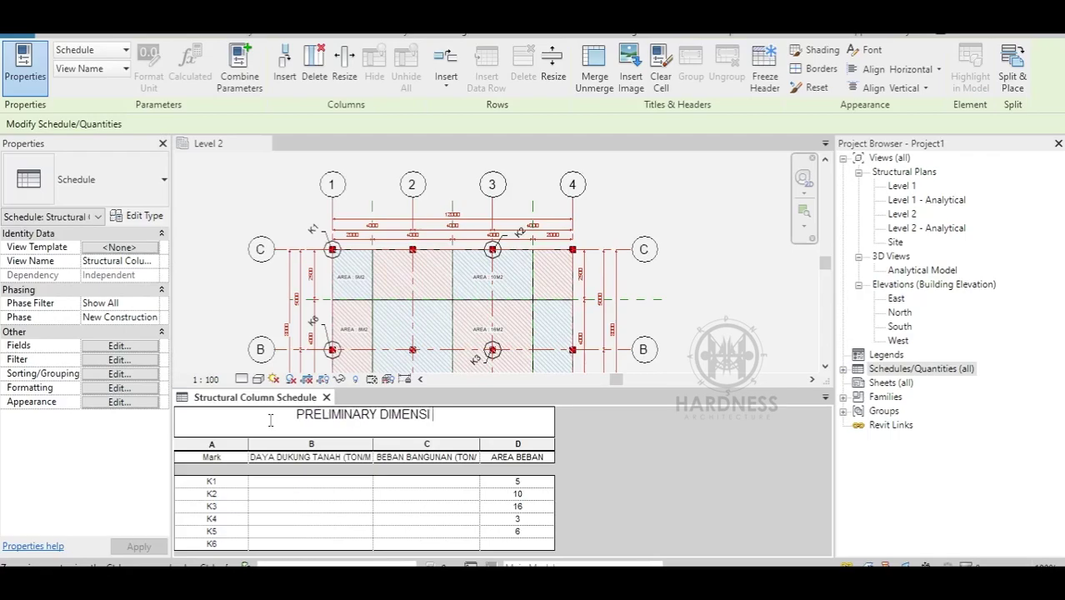
type("PONDASI")
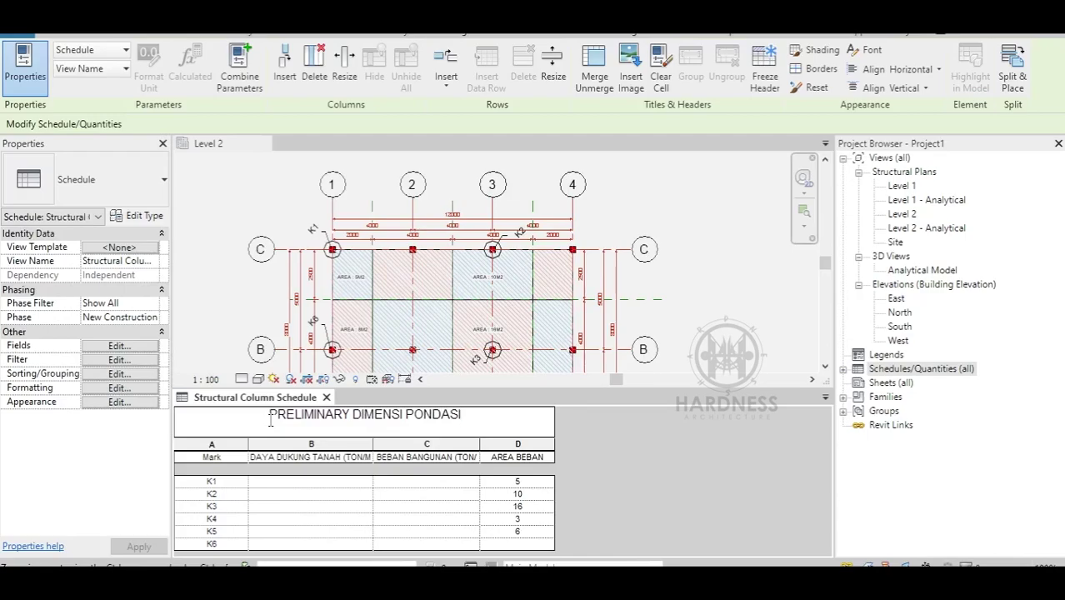
type(" FOOTFLA")
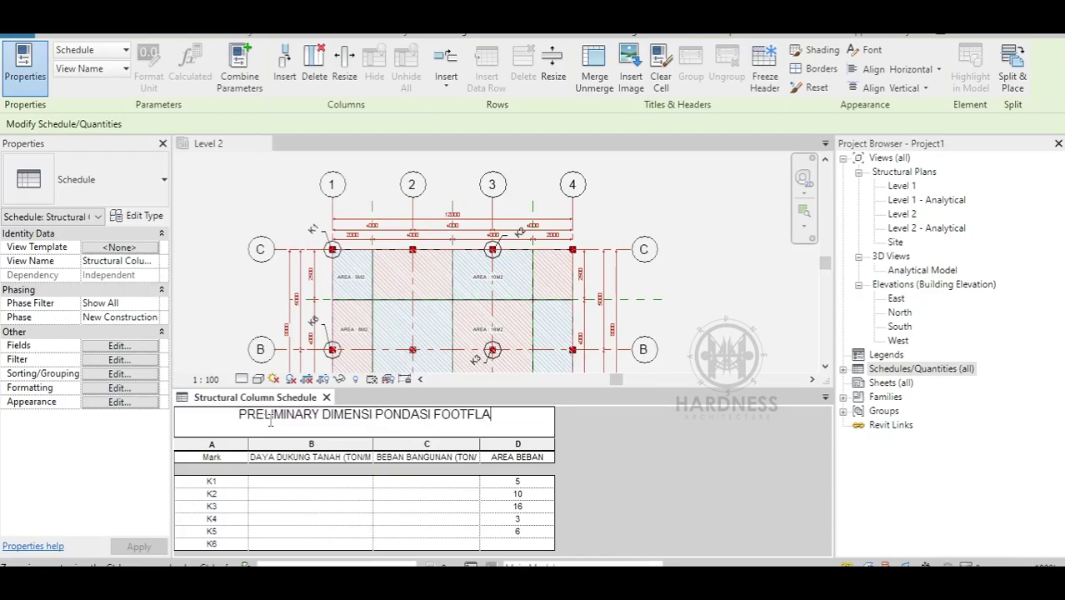
type("T")
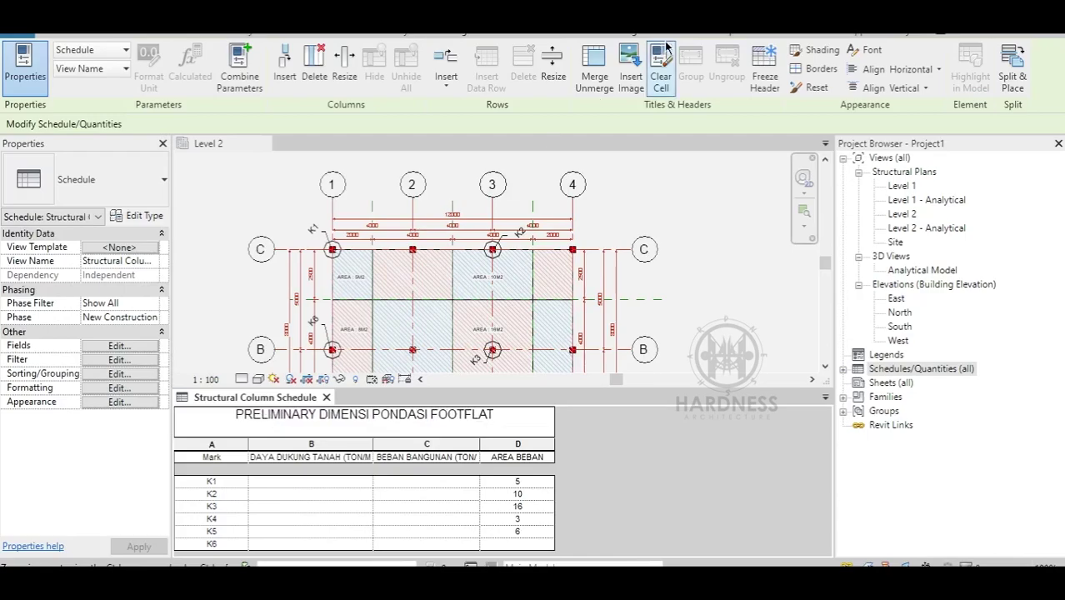
Step: Set the schedule title font to bold, 3 mm, near-white text
left_click(867, 50)
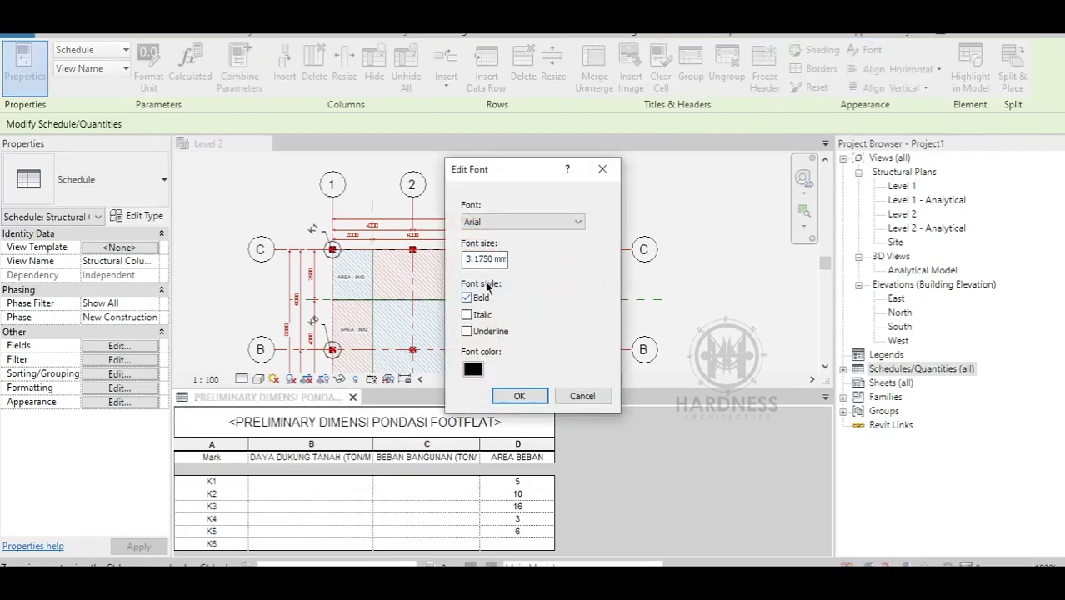
left_click(478, 259)
type("3")
left_click(482, 374)
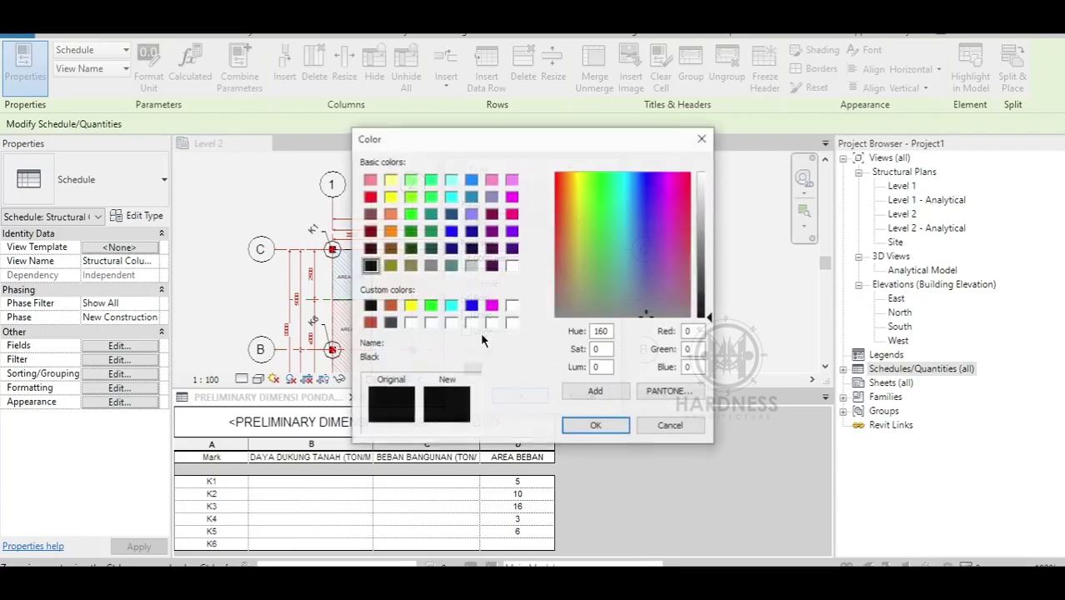
left_click(472, 266)
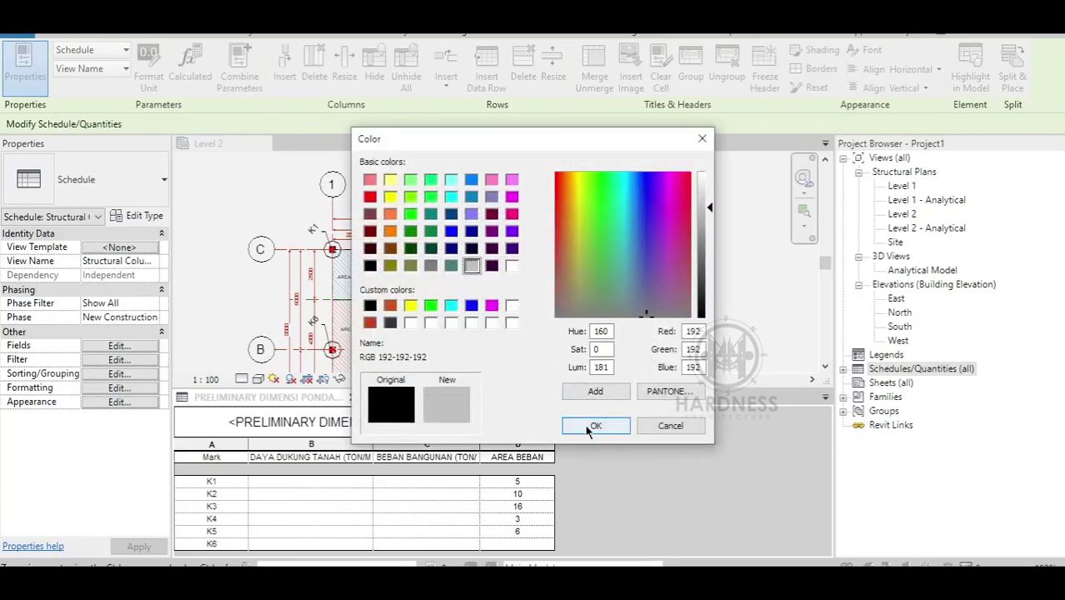
left_click(511, 305)
left_click(705, 190)
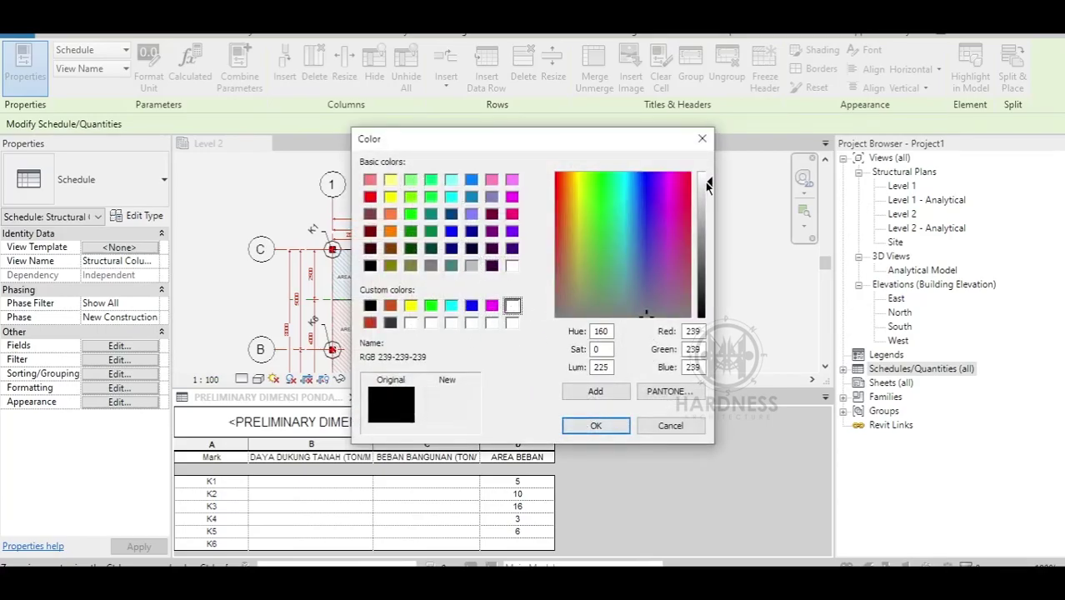
left_click(596, 426)
left_click(518, 397)
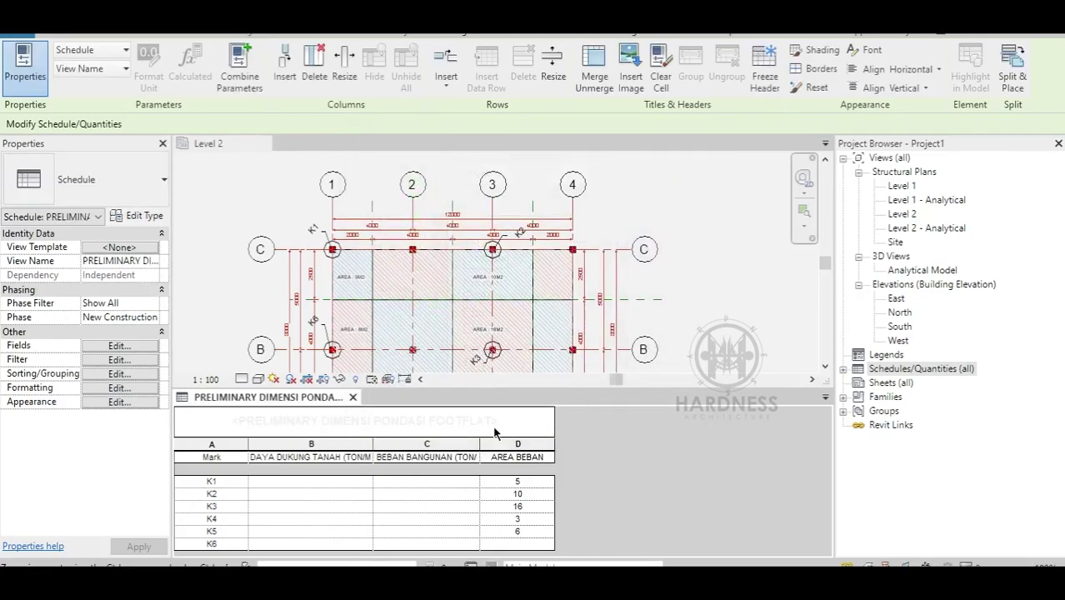
Step: Shade the schedule title row dark grey
left_click(364, 421)
left_click(812, 50)
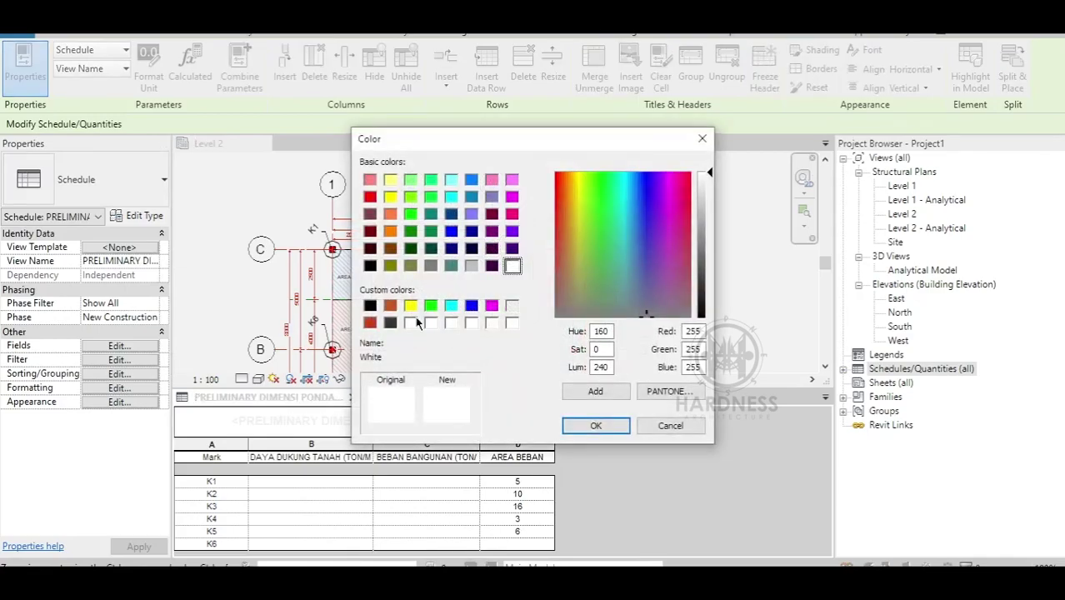
left_click(392, 322)
left_click(594, 422)
Step: Widen schedule columns B and C so their headers read fully
left_click(503, 422)
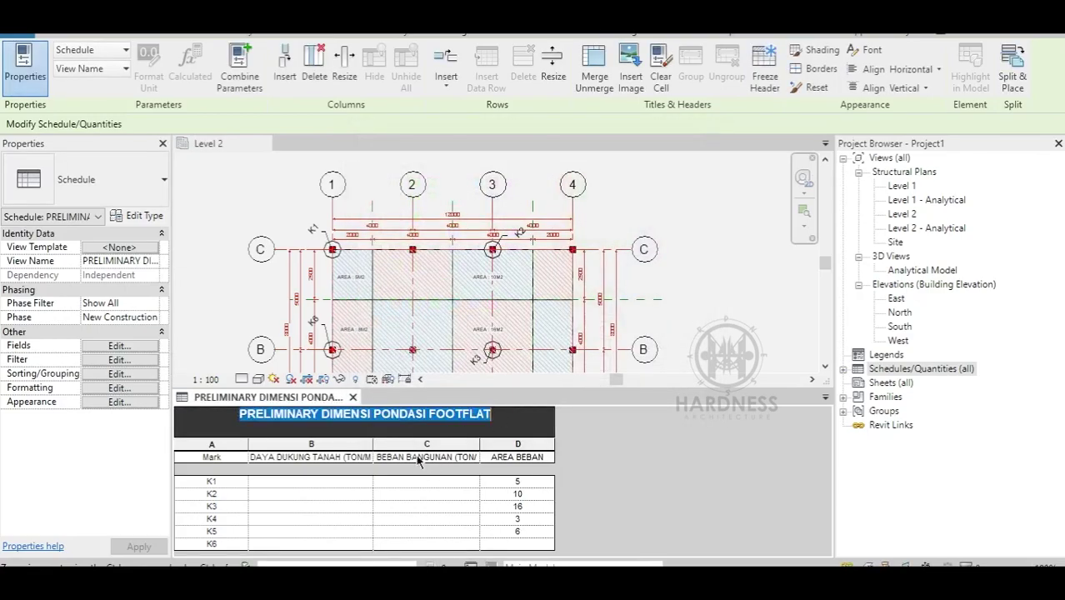
left_click_drag(372, 444, 386, 443)
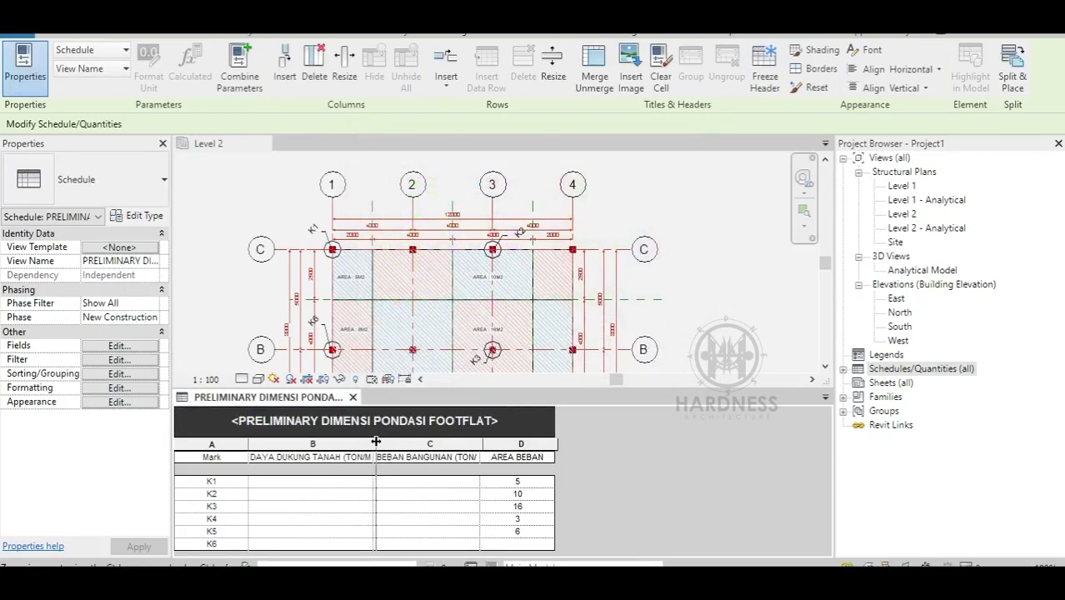
left_click_drag(495, 443, 516, 445)
Step: Create a calculated field named TOTAL BEBAN KOLOM + 20% (TON)
left_click(617, 325)
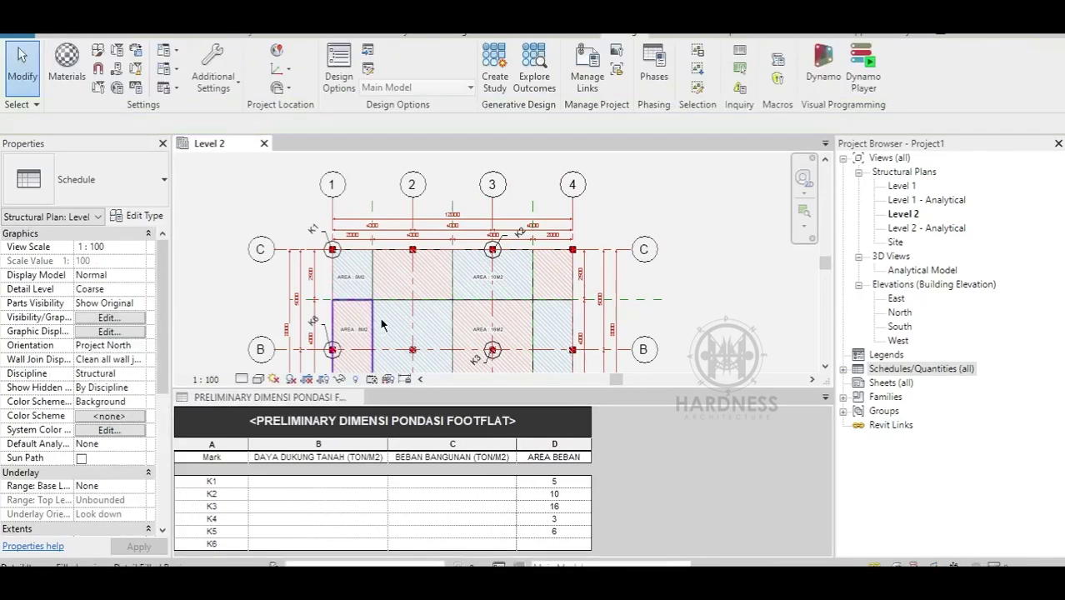
key("ctrl+Tab")
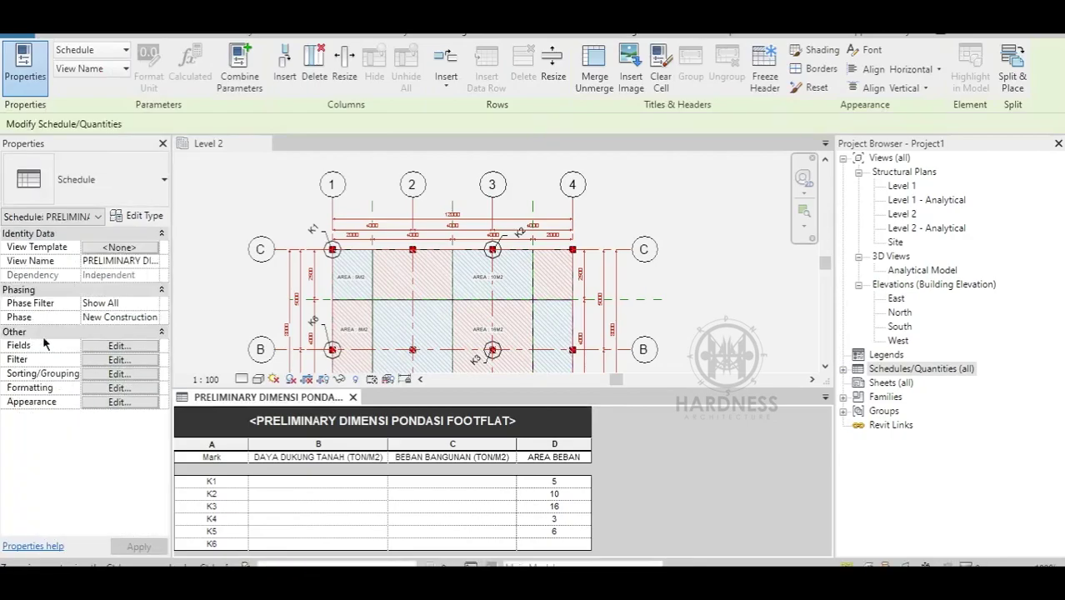
left_click(117, 347)
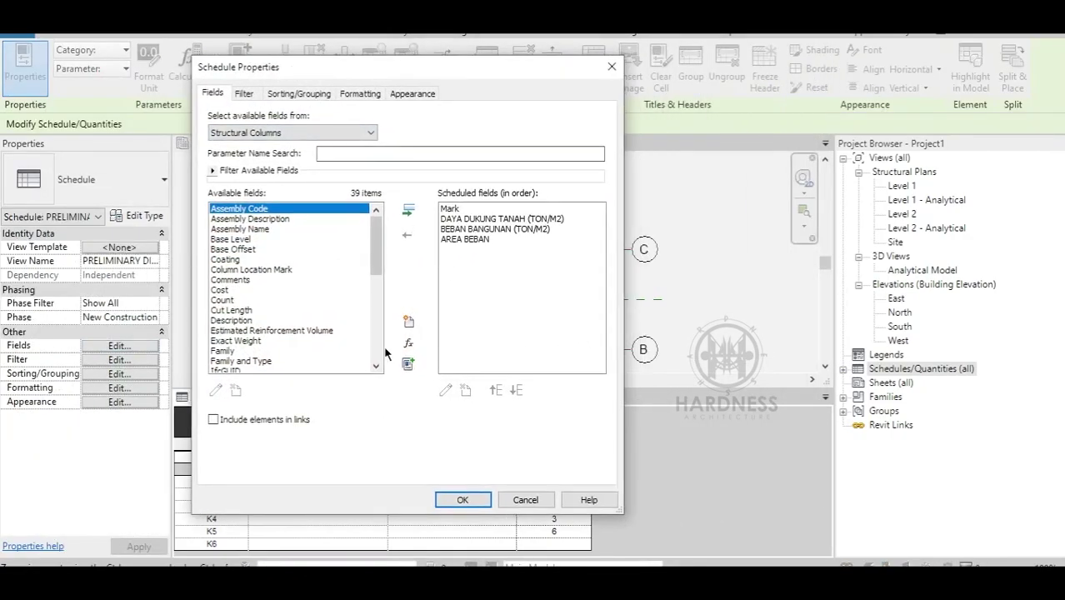
left_click(407, 342)
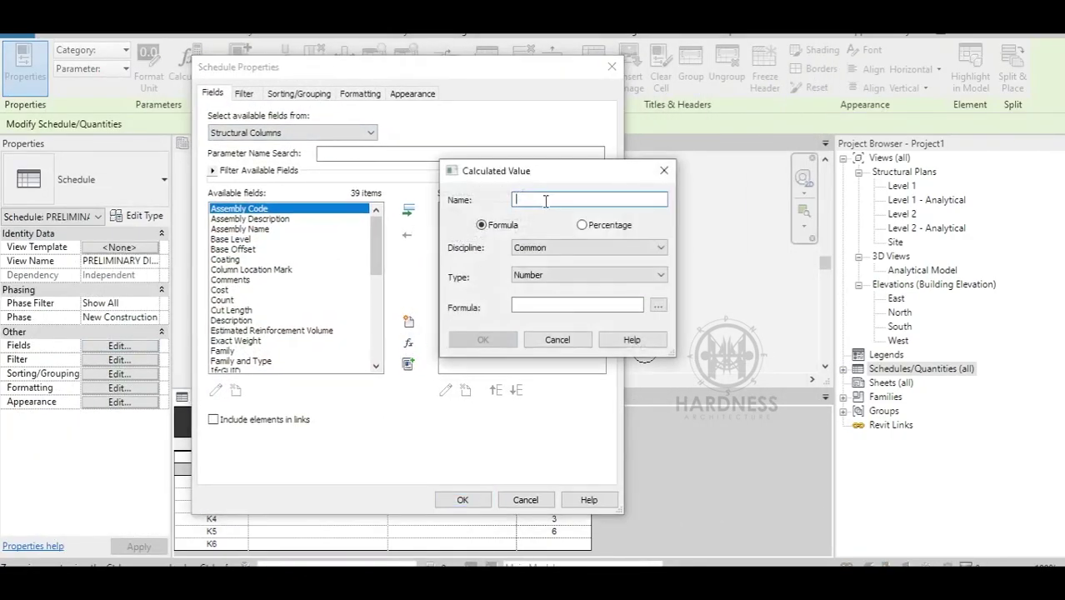
type("TOTAL BEBAN + 20% (")
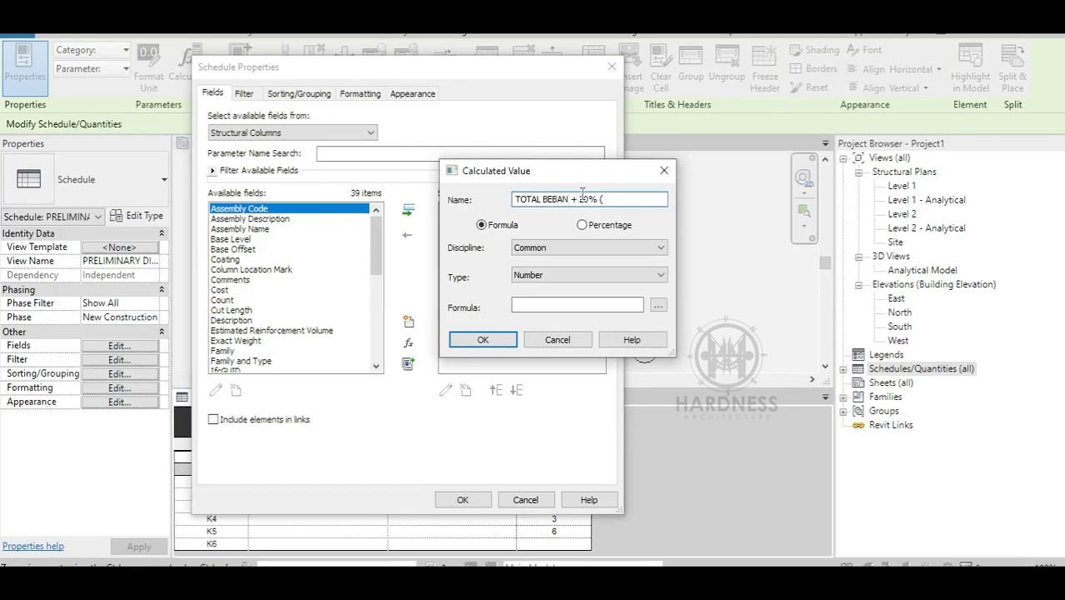
type("KO")
key("BackSpace")
key("BackSpace")
key("BackSpace")
Step: Give it the formula ([BEBAN BANGUNAN (TON/M2)]*AREA BEBAN)*1.2
left_click_drag(614, 183, 519, 175)
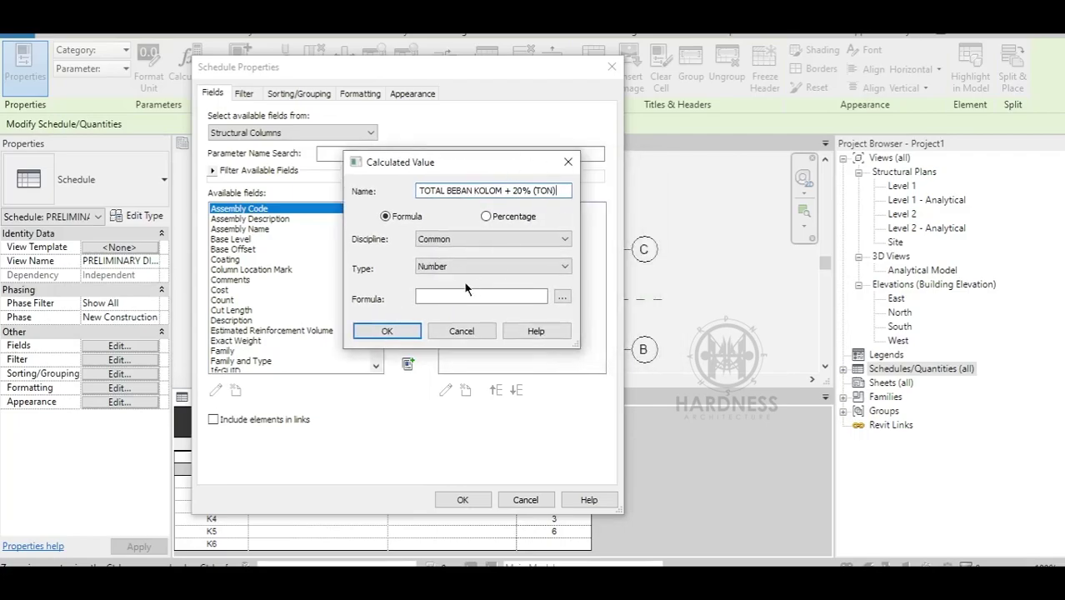
left_click(525, 297)
left_click(563, 298)
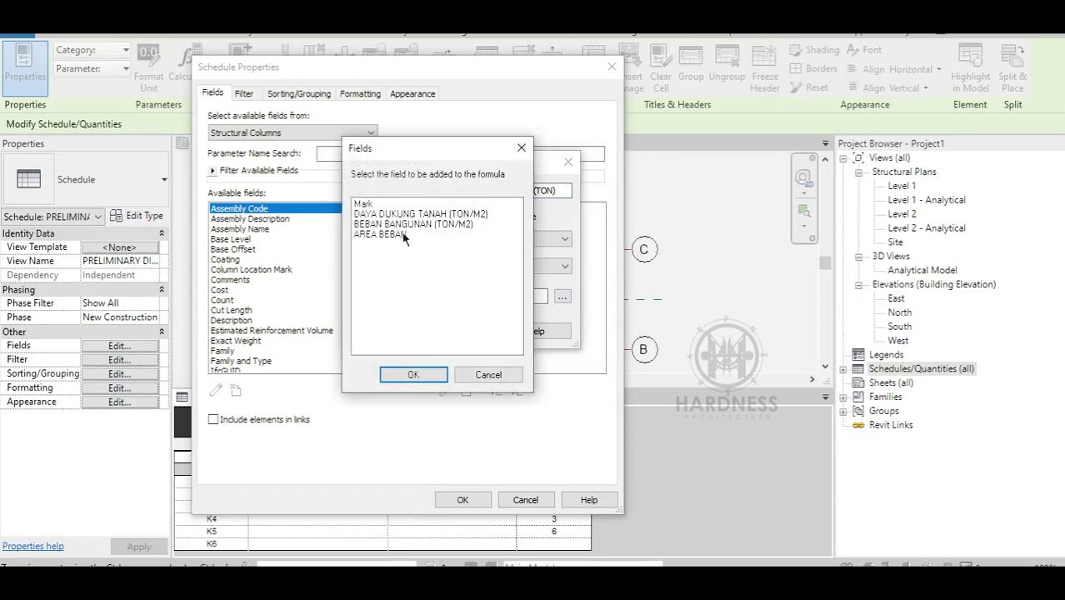
left_click_drag(410, 155, 391, 153)
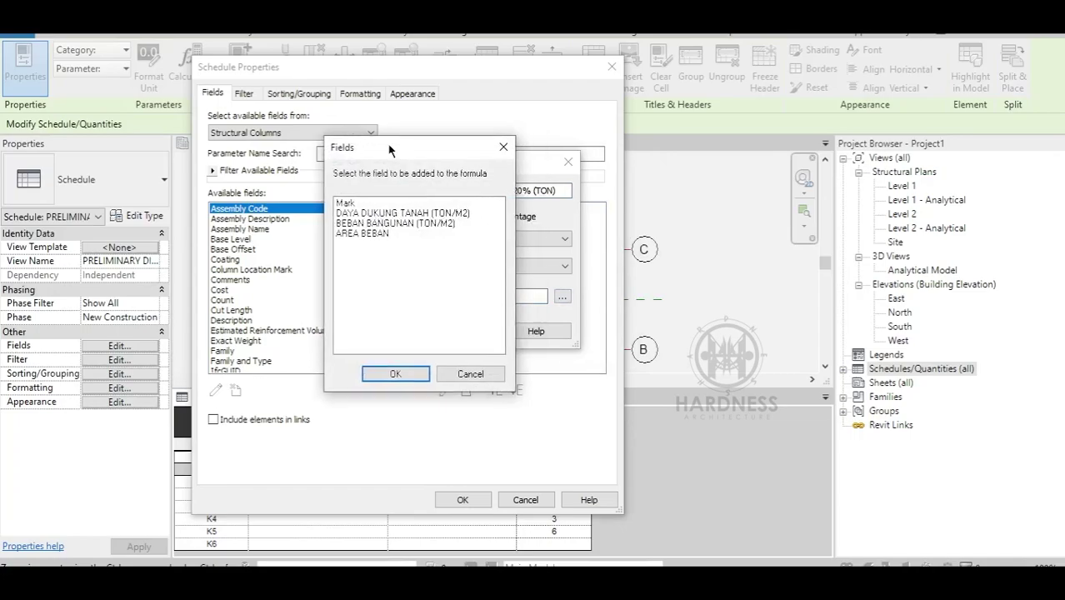
left_click(377, 223)
left_click(395, 374)
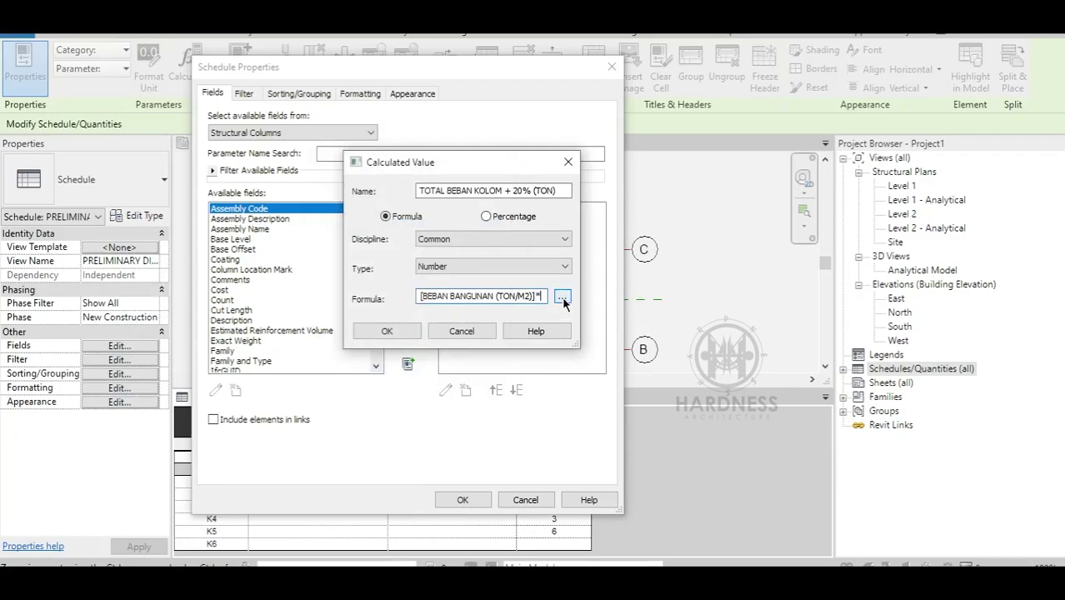
left_click(562, 299)
left_click(367, 236)
left_click(396, 374)
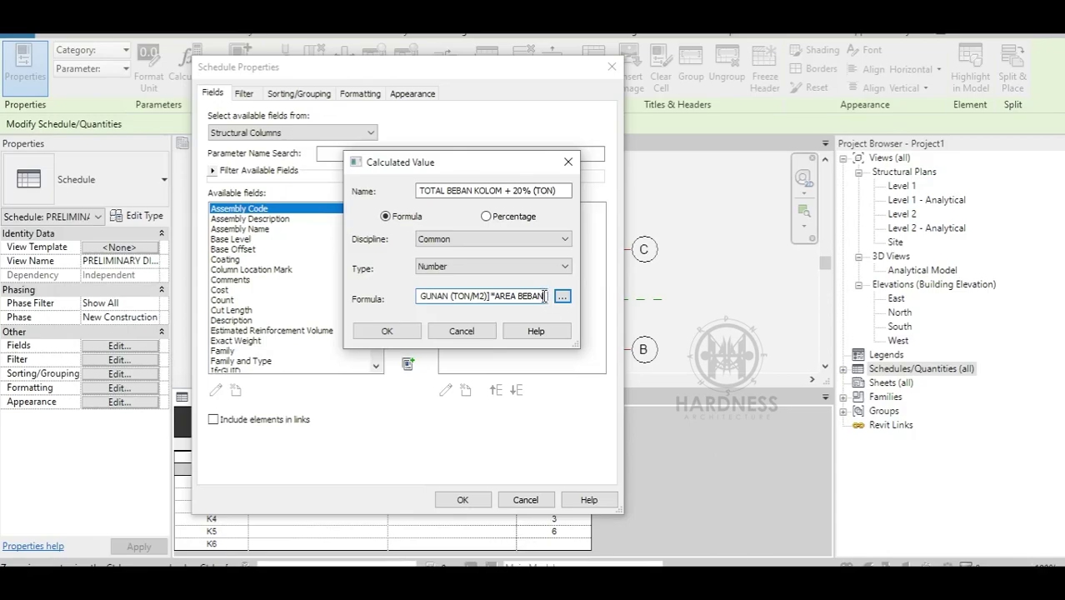
type(")")
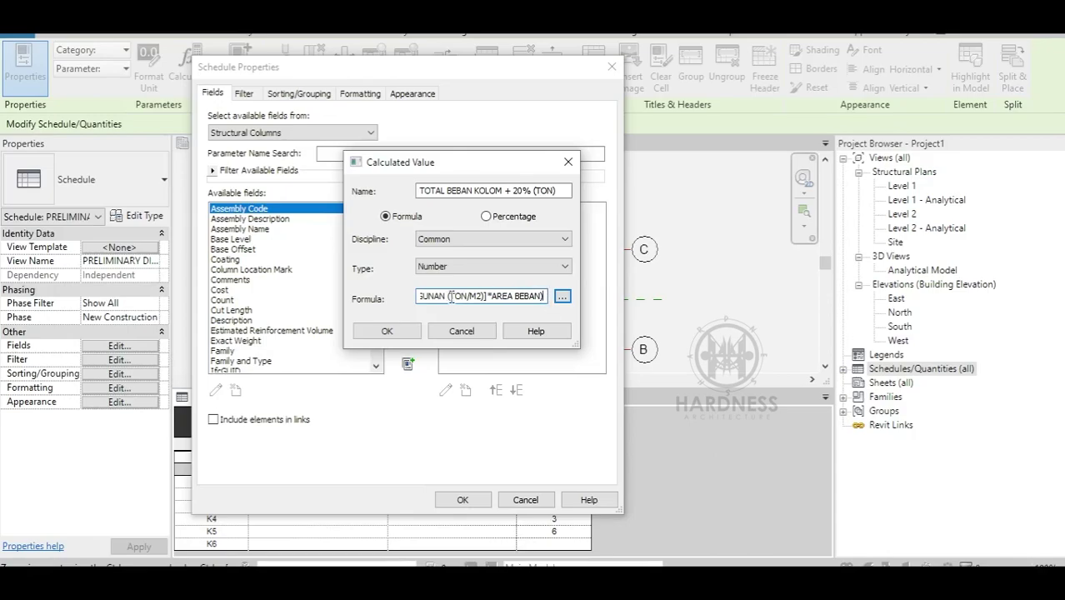
key("Home")
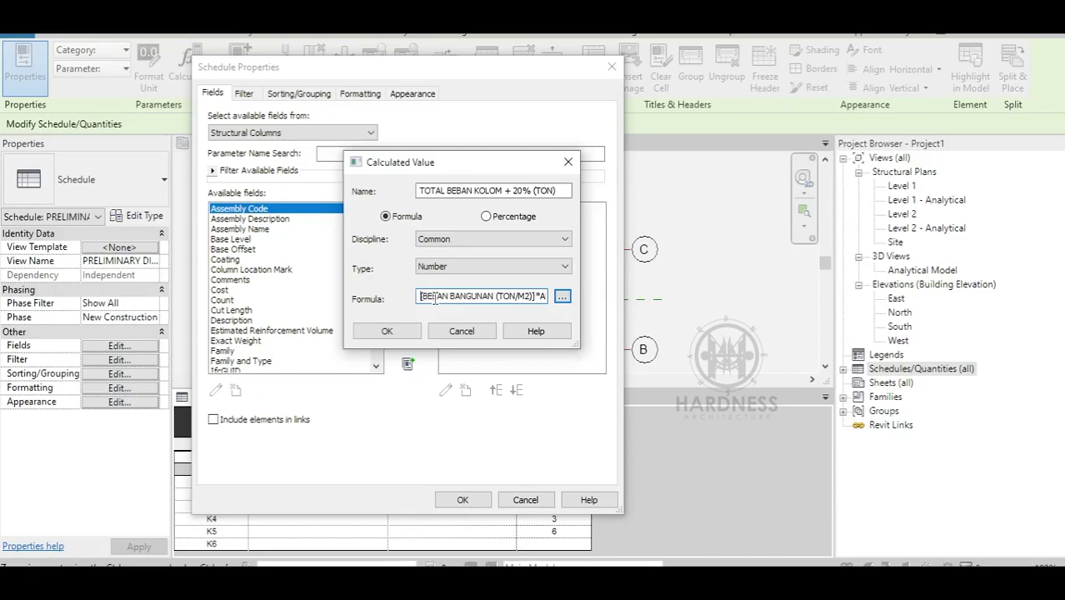
type("(")
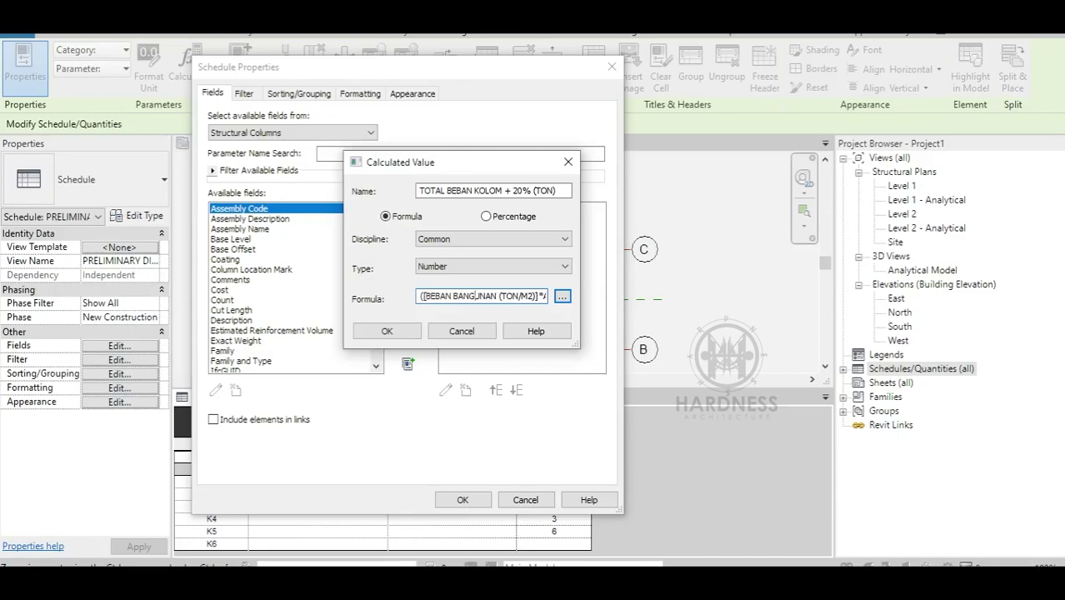
key("End")
type("*")
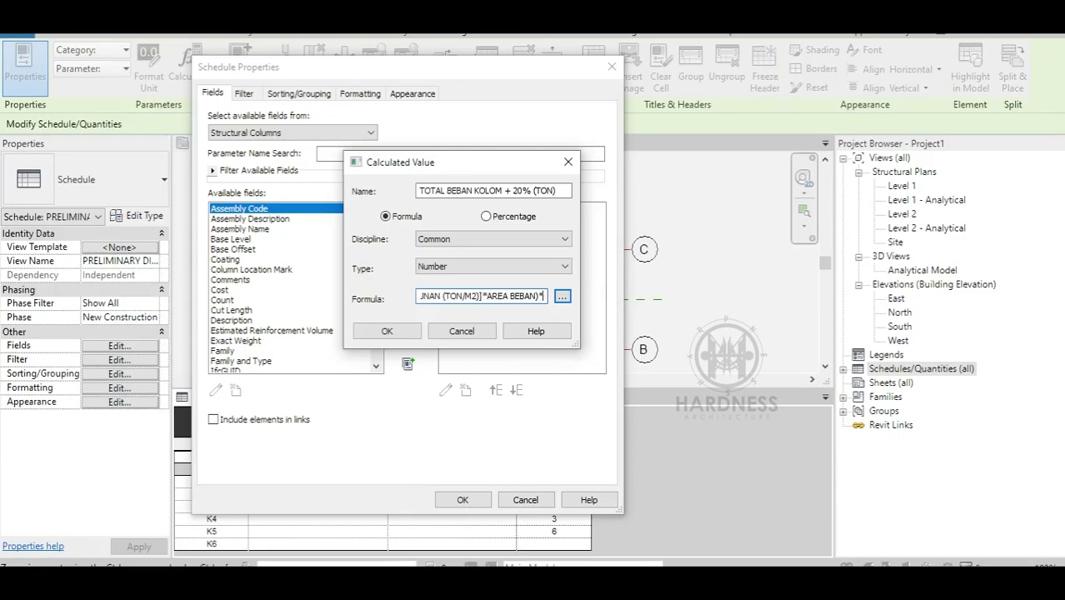
type("1.2")
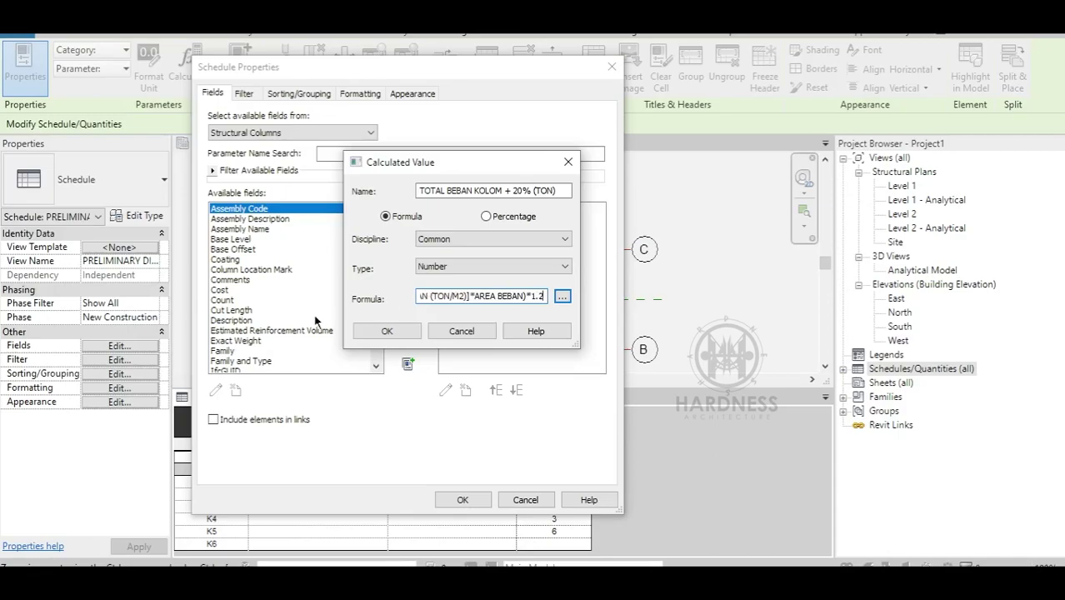
Step: Add the new column to the schedule and widen column E to fit its header
left_click(383, 330)
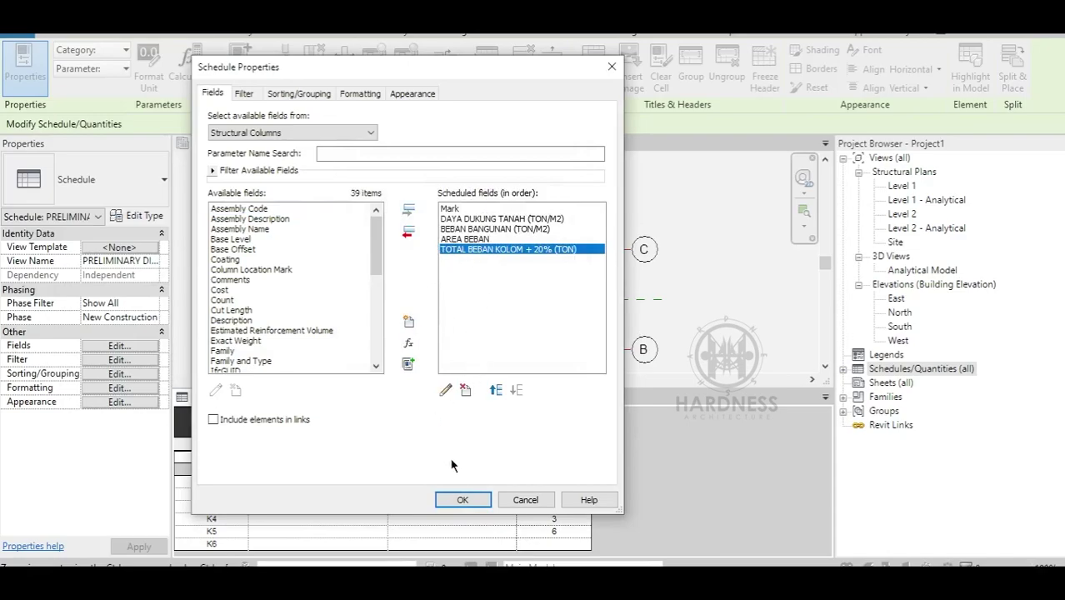
left_click(456, 498)
left_click_drag(666, 456, 739, 447)
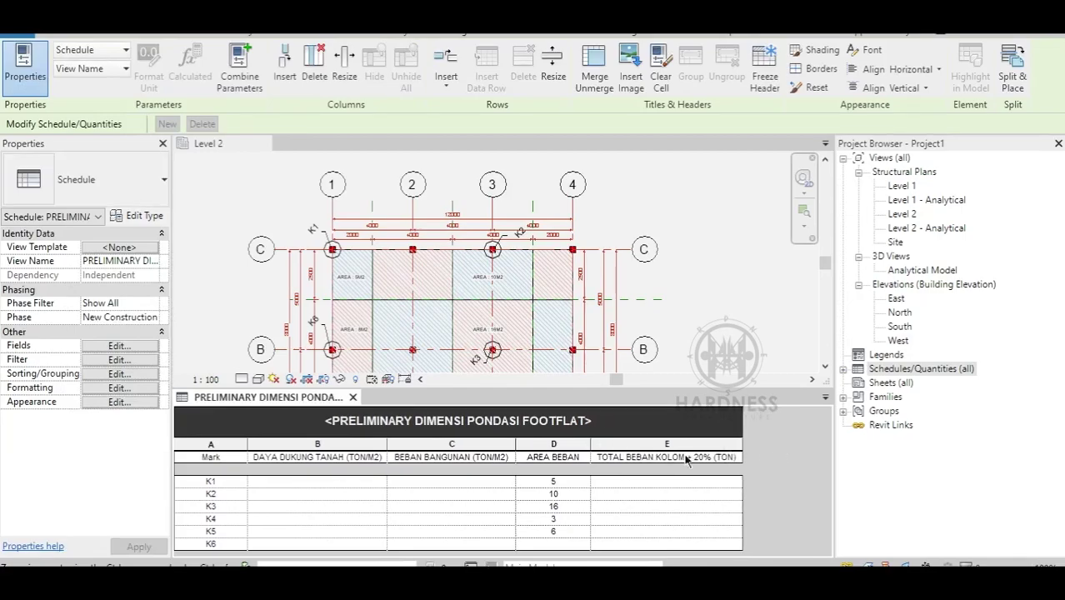
Step: Start a new calculated field named LUAS PONDASI (M2)
left_click(119, 345)
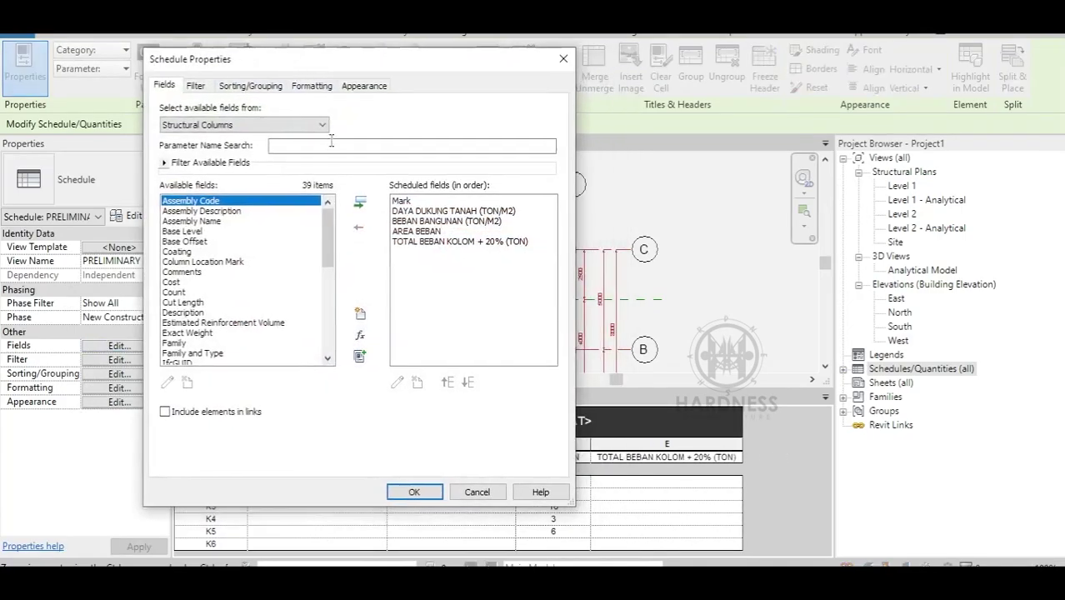
left_click(360, 336)
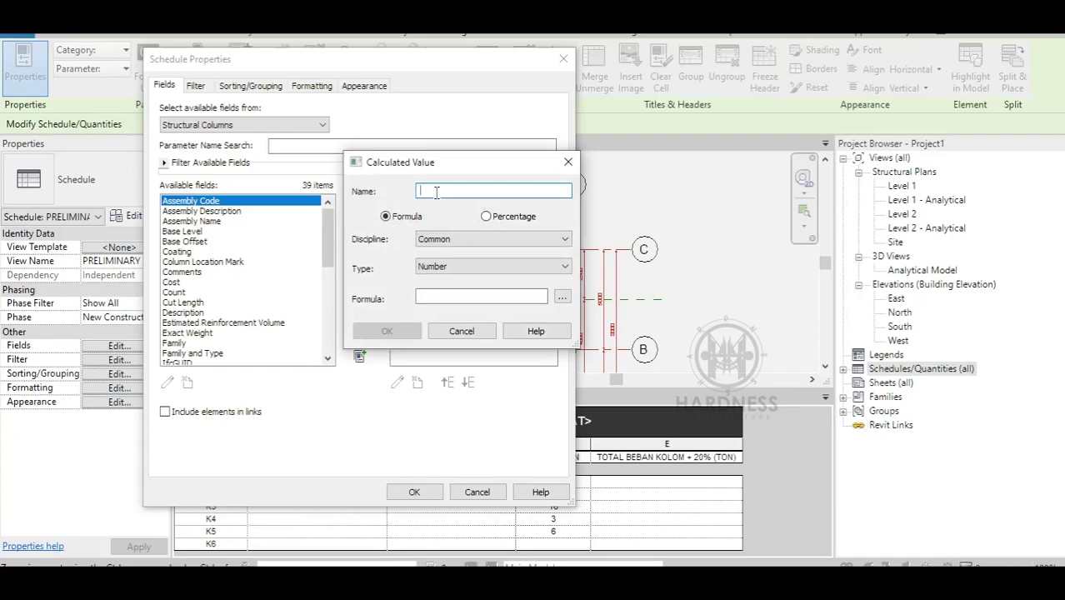
type("LUAS PONDASI (M2")
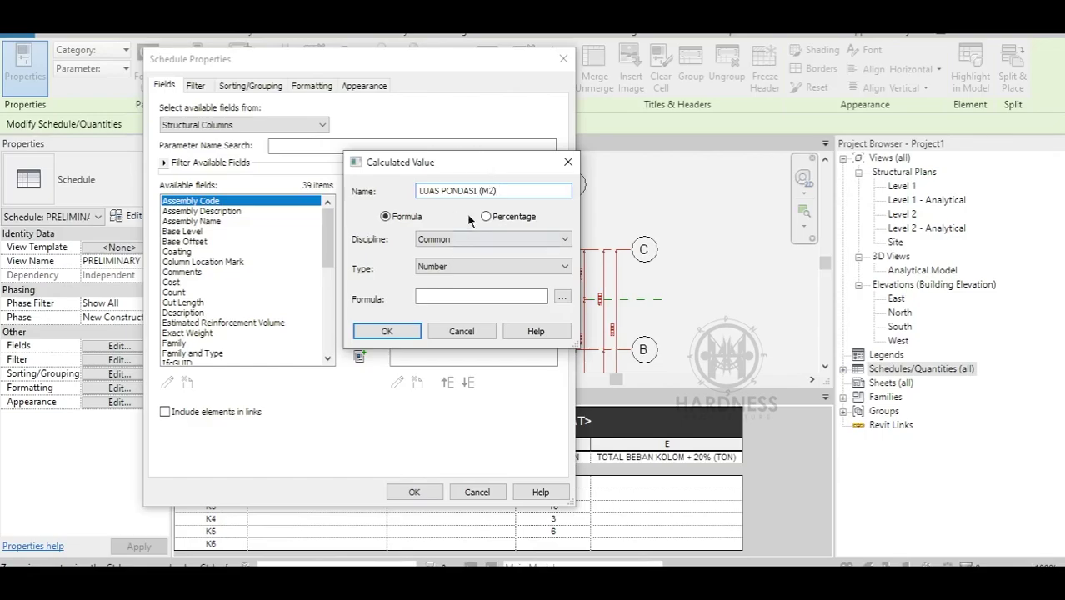
Step: Set its formula to [TOTAL BEBAN KOLOM + 20% (TON)]/[DAYA DUKUNG TANAH (TON/M2)] and add it to the schedule
left_click_drag(433, 162, 397, 160)
left_click(526, 295)
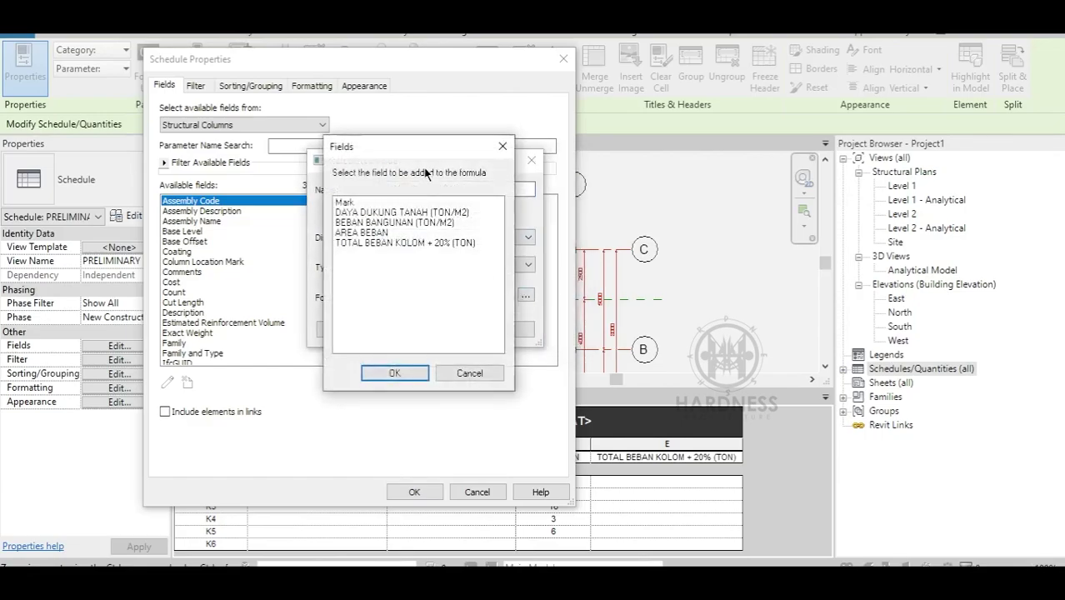
left_click(364, 237)
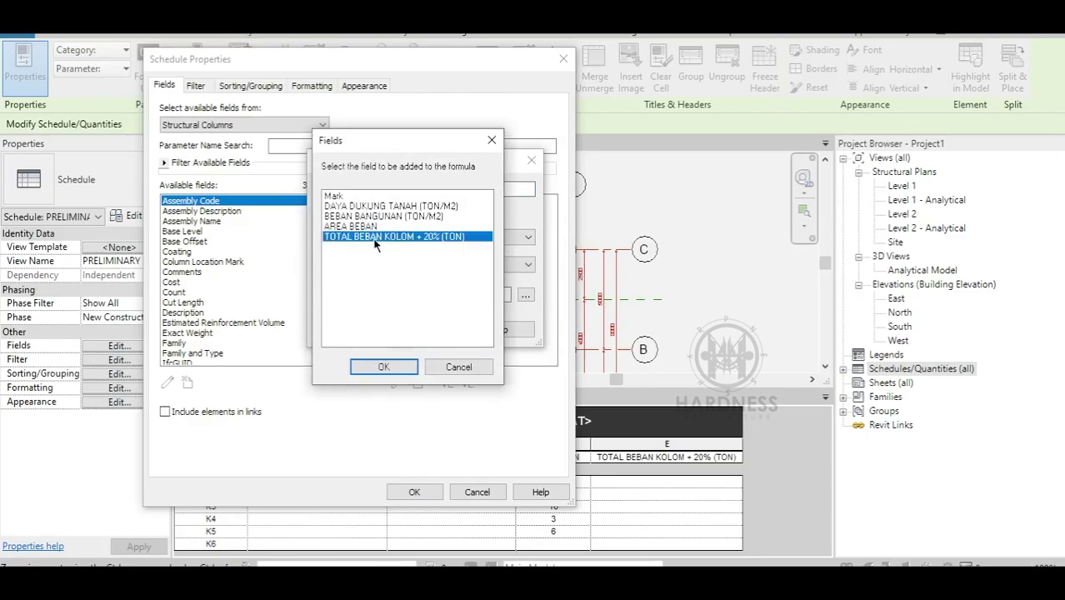
left_click(383, 367)
type("/")
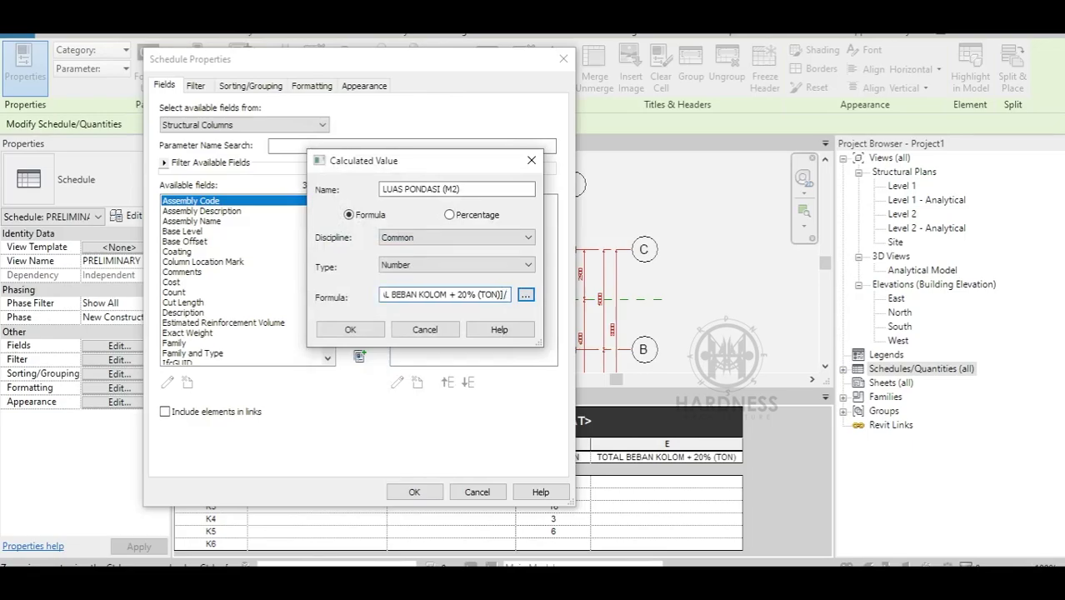
left_click(525, 294)
left_click(354, 207)
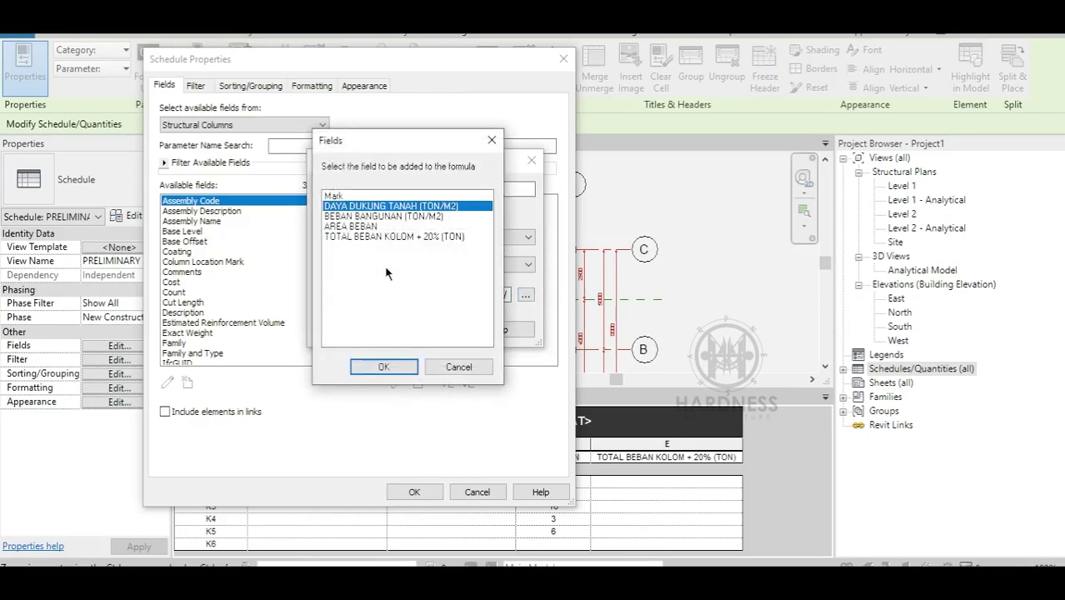
left_click(375, 366)
left_click(352, 330)
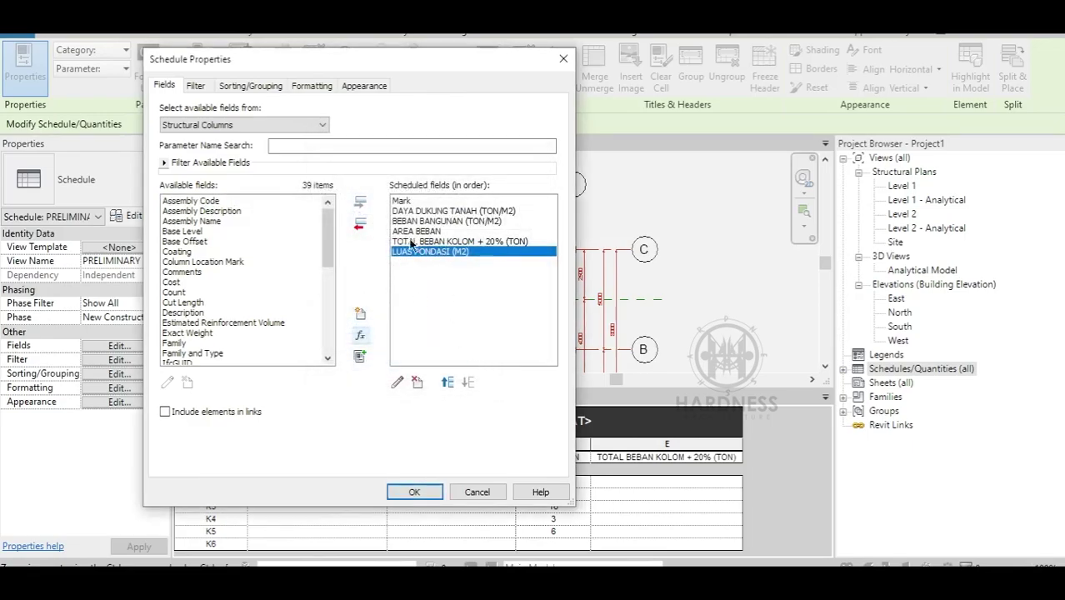
left_click(417, 491)
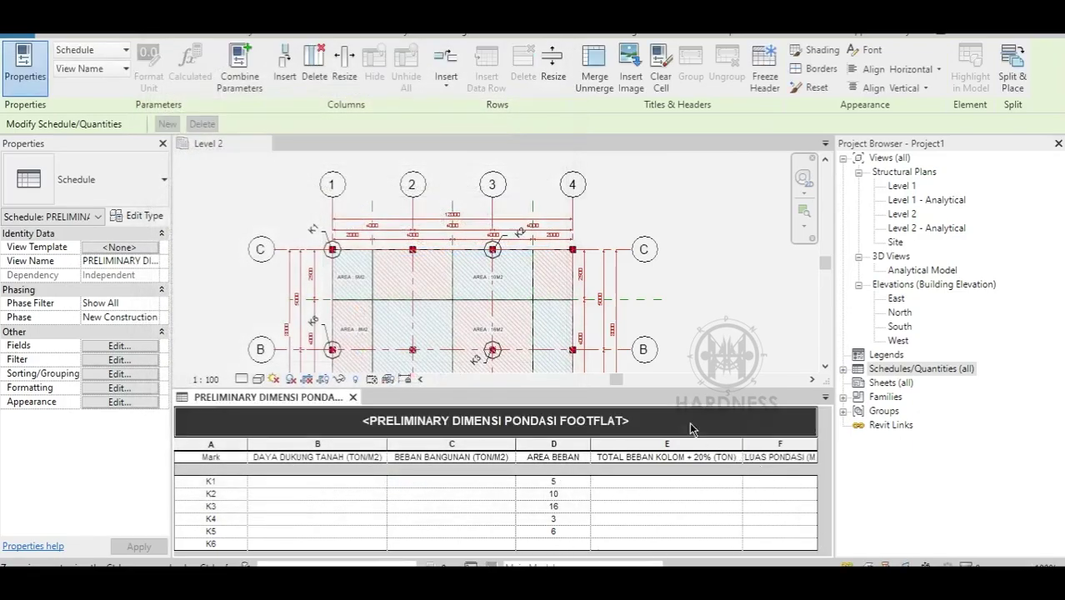
Step: Select column K6 in the Level 2 plan and give it an AREA BEBAN of 8
left_click(581, 308)
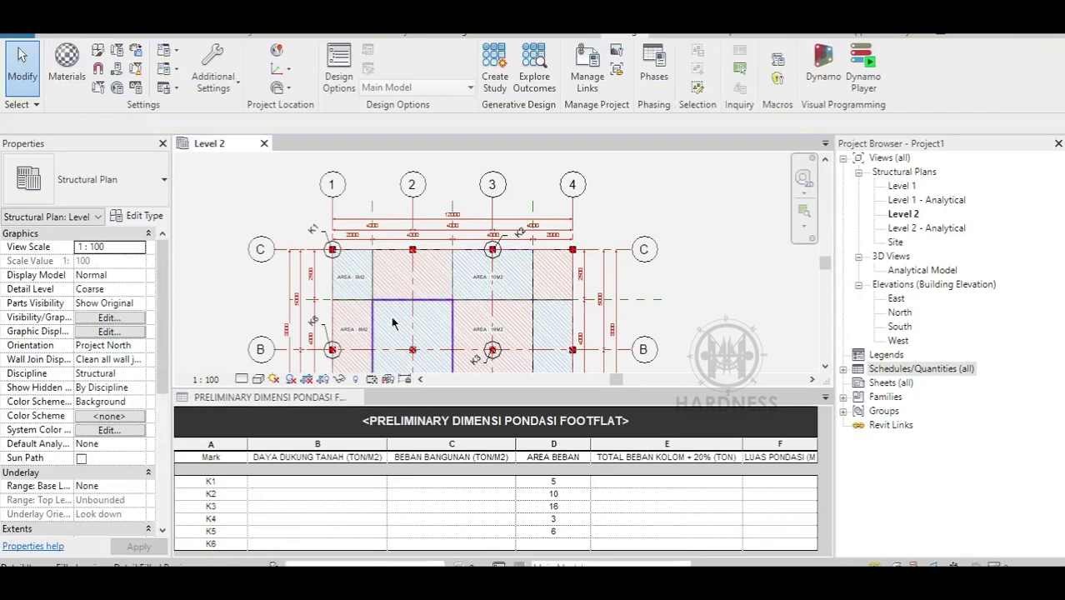
scroll(450, 249, "down", 2)
scroll(414, 238, "up", 2)
scroll(414, 238, "up", 1)
scroll(400, 235, "up", 1)
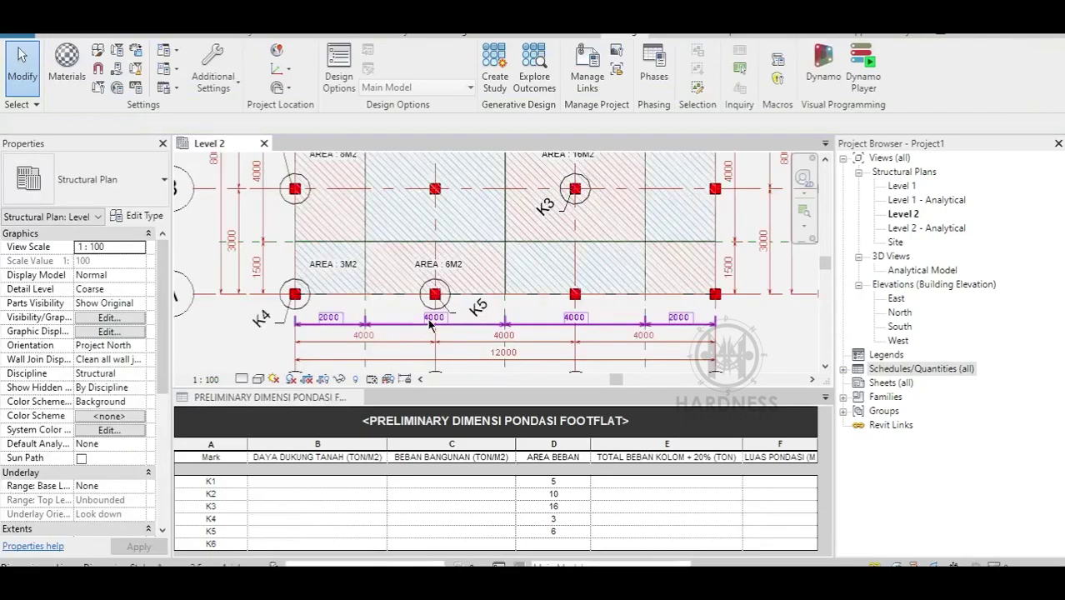
scroll(383, 234, "down", 2)
scroll(341, 229, "up", 3)
left_click(418, 253)
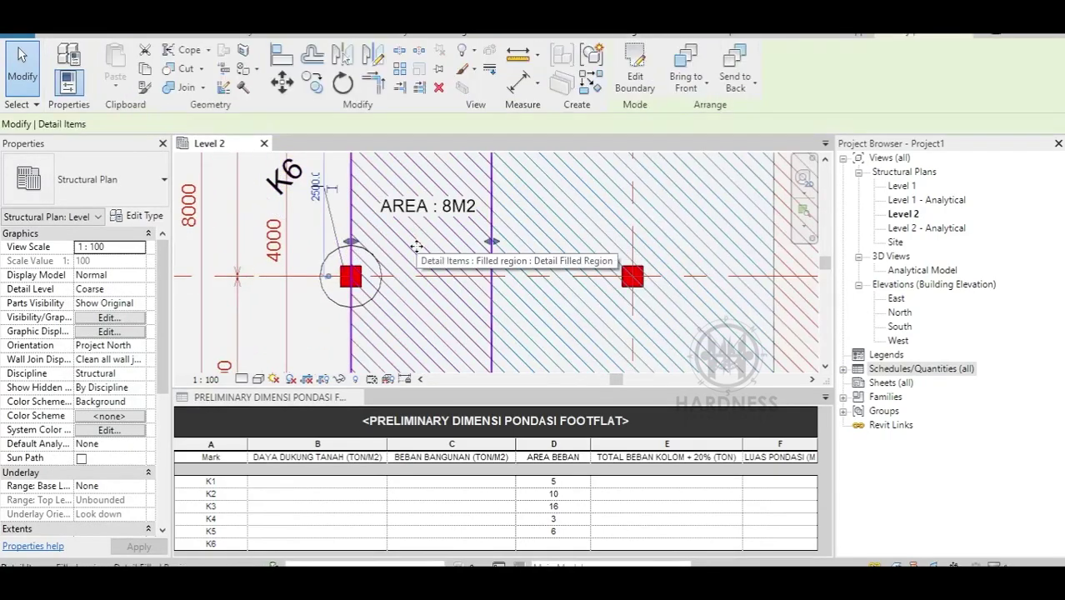
key("Escape")
scroll(359, 266, "up", 2)
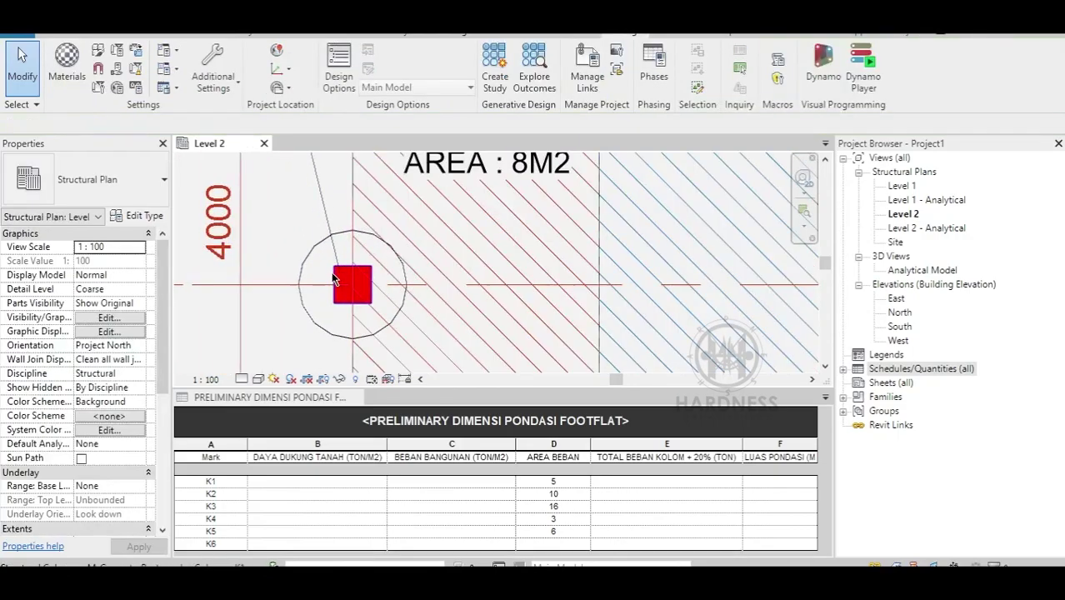
left_click(353, 284)
scroll(27, 335, "down", 3)
scroll(28, 335, "down", 1)
left_click(89, 514)
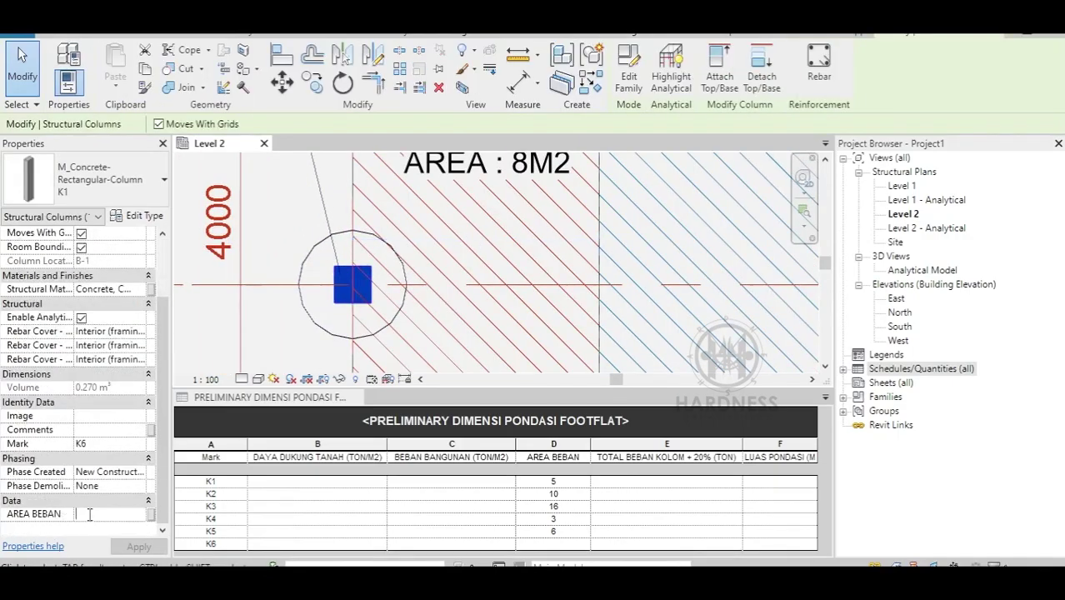
type("8")
key("Return")
key("Escape")
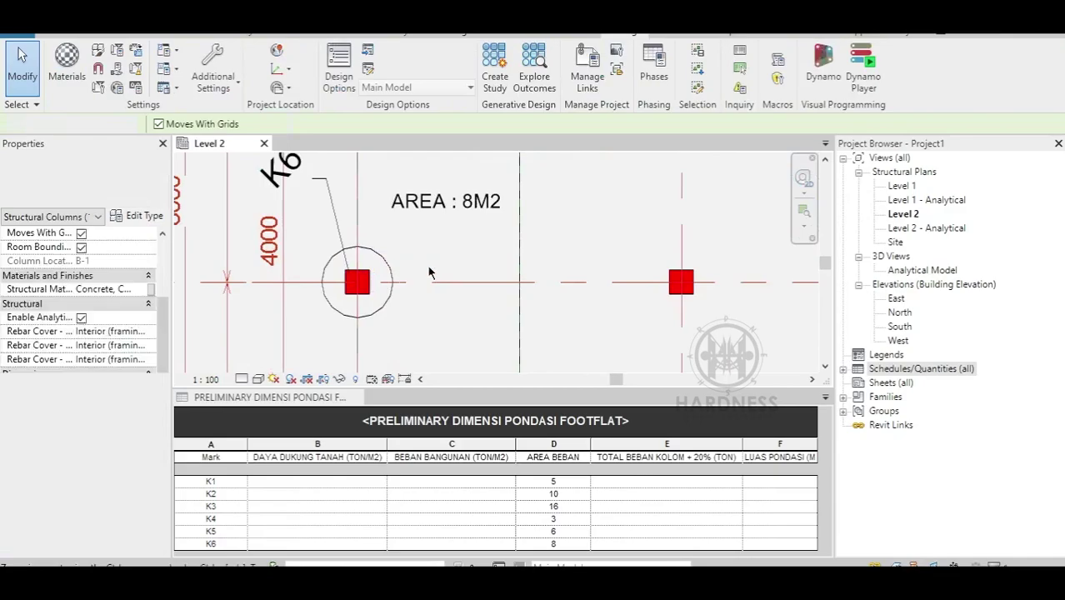
scroll(389, 271, "down", 3)
scroll(389, 271, "down", 5)
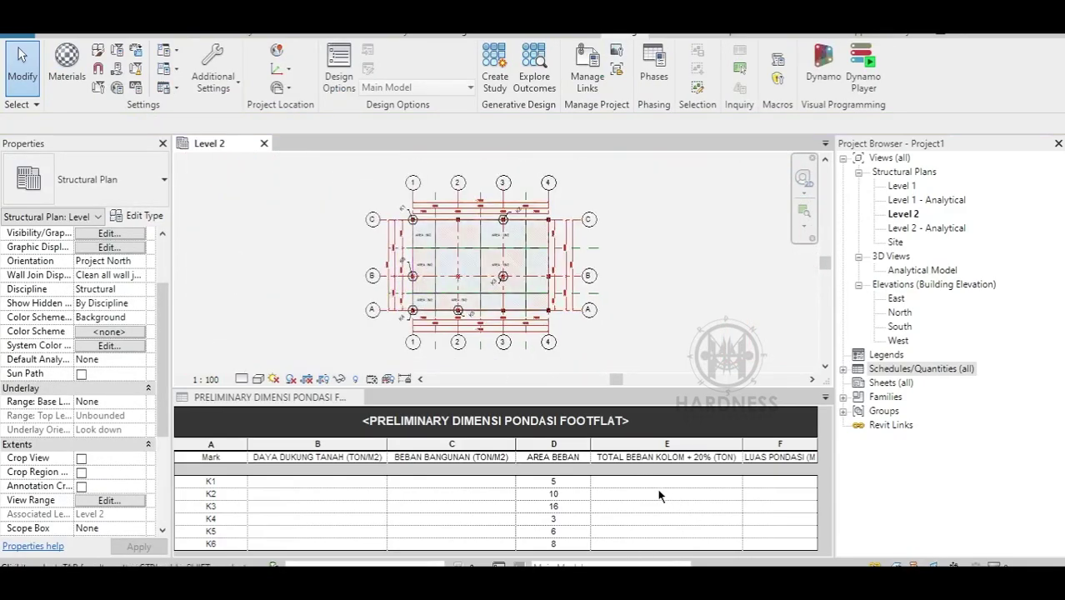
Step: Narrow schedule columns B, C, E and F
left_click_drag(388, 443, 347, 442)
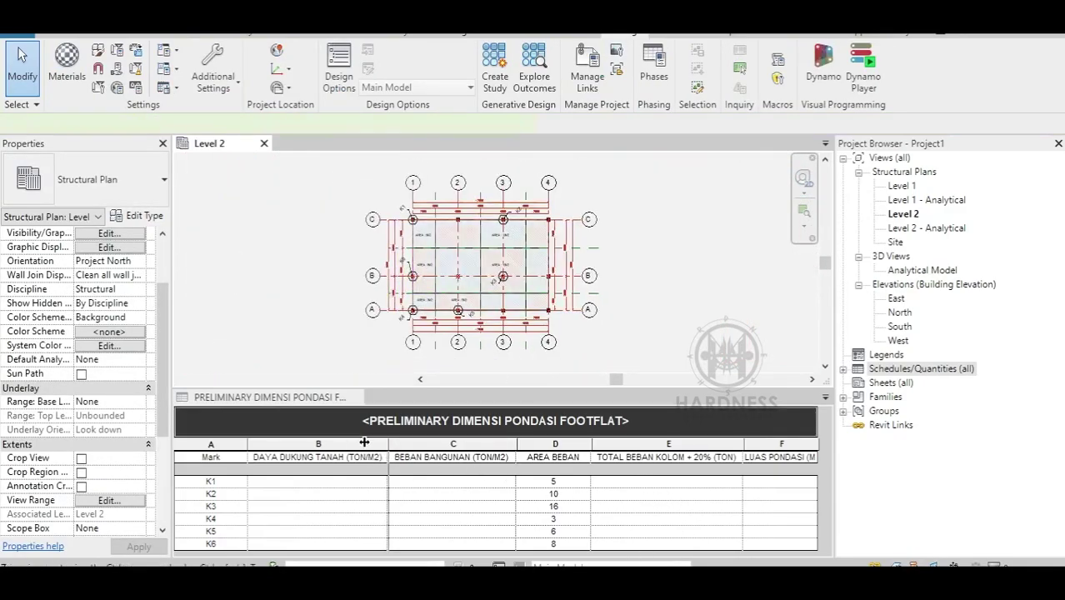
left_click_drag(473, 444, 441, 444)
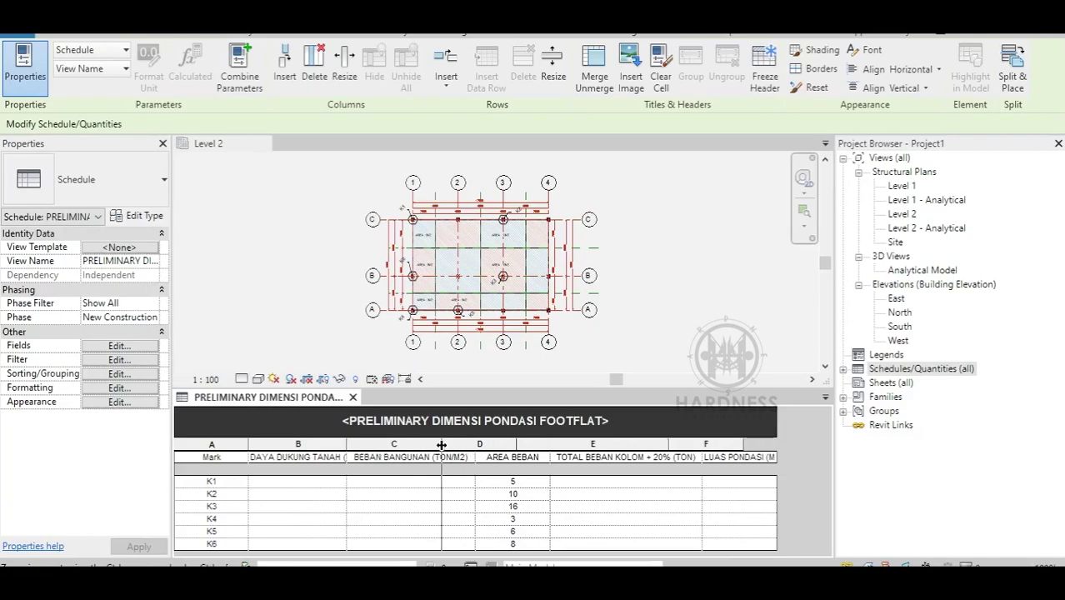
left_click_drag(668, 443, 613, 443)
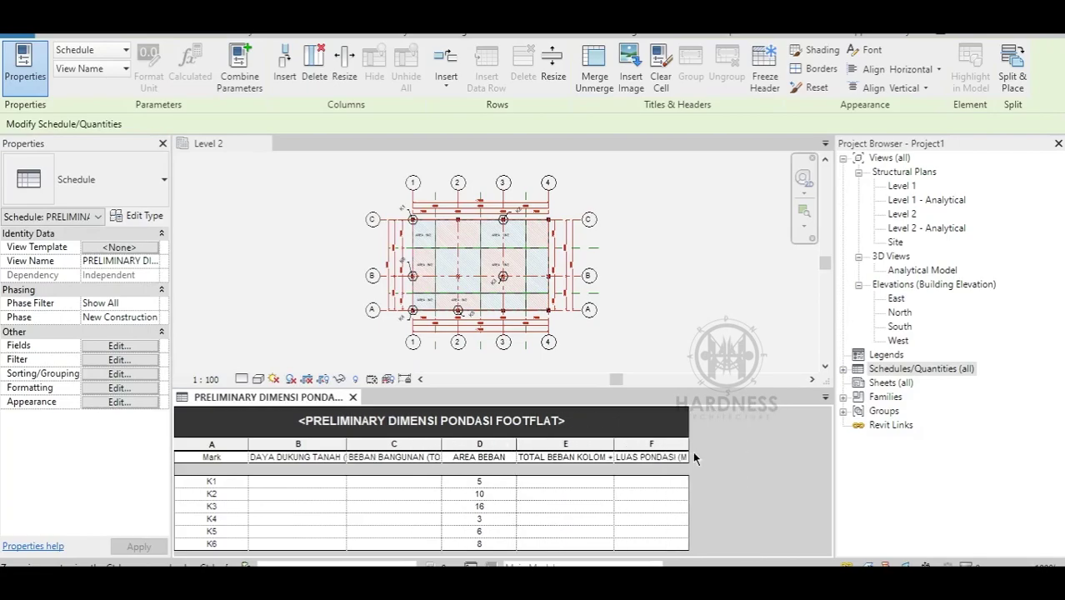
mouse_move(687, 445)
left_mouse_down()
mouse_move(603, 442)
mouse_move(671, 450)
left_mouse_up()
Step: Pan and zoom the Level 2 plan to show the whole foundation layout with its hatched load areas
left_click(505, 319)
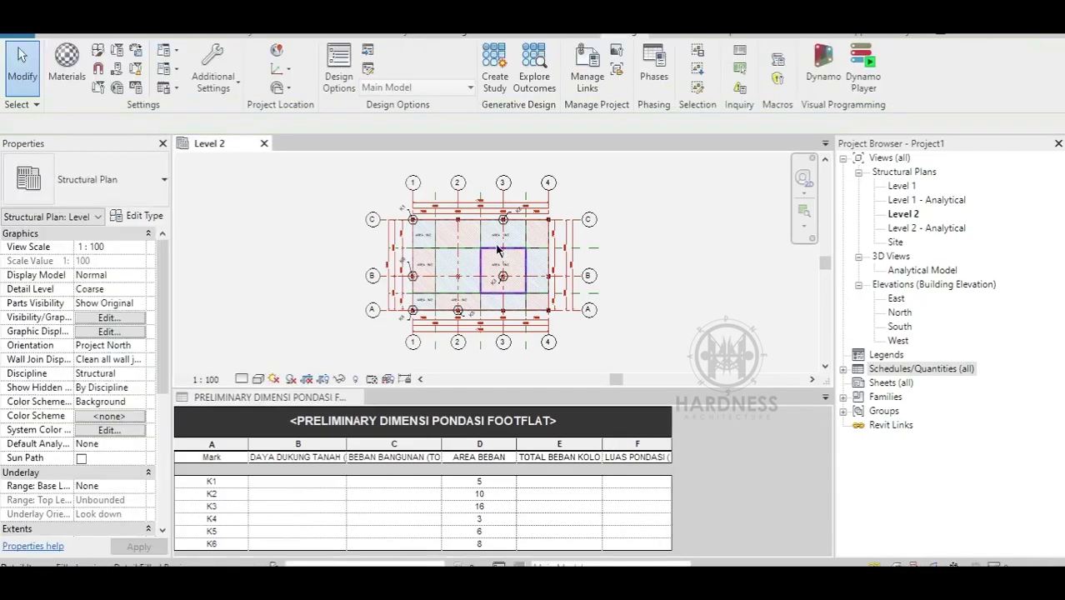
scroll(505, 319, "up", 3)
scroll(487, 275, "up", 2)
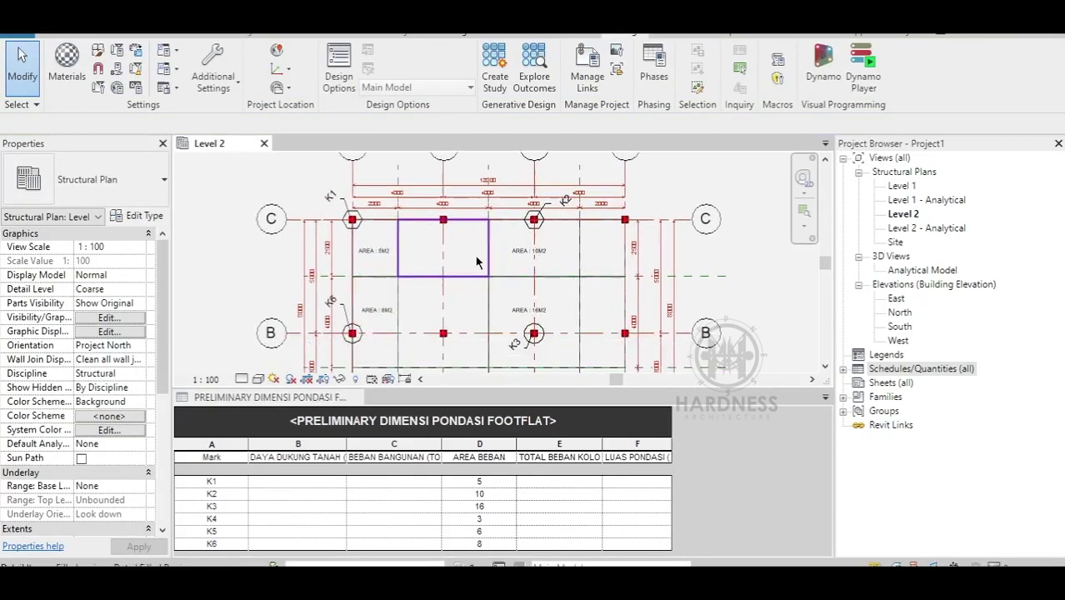
scroll(487, 263, "up", 2)
middle_click_drag(487, 262, 439, 271)
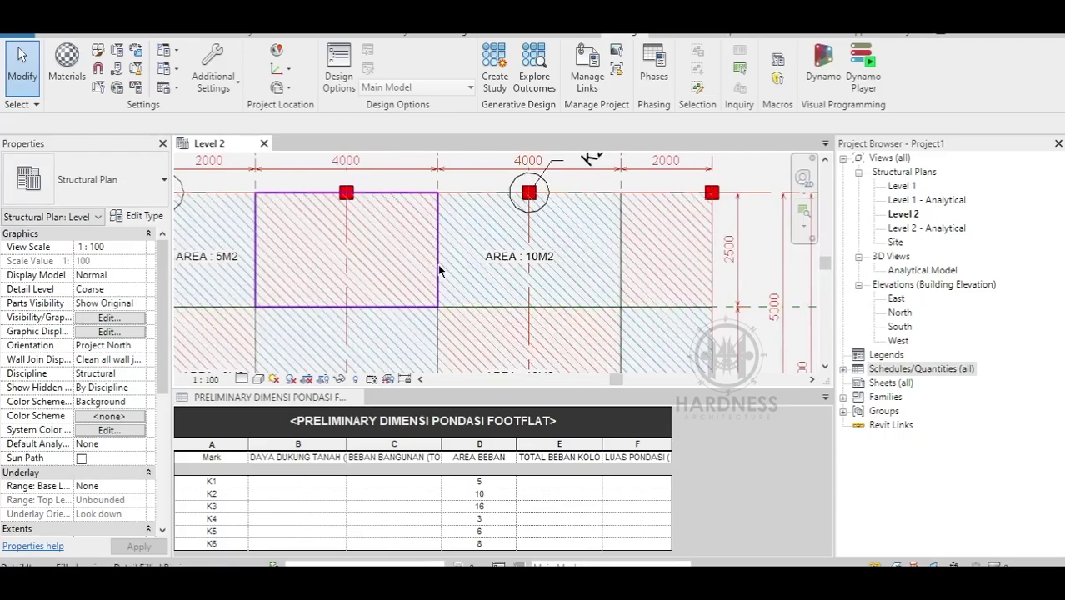
middle_click(440, 271)
Step: Enter soil bearing capacity 3 and building load 2 for K1, applying both to the whole column type
left_click(301, 488)
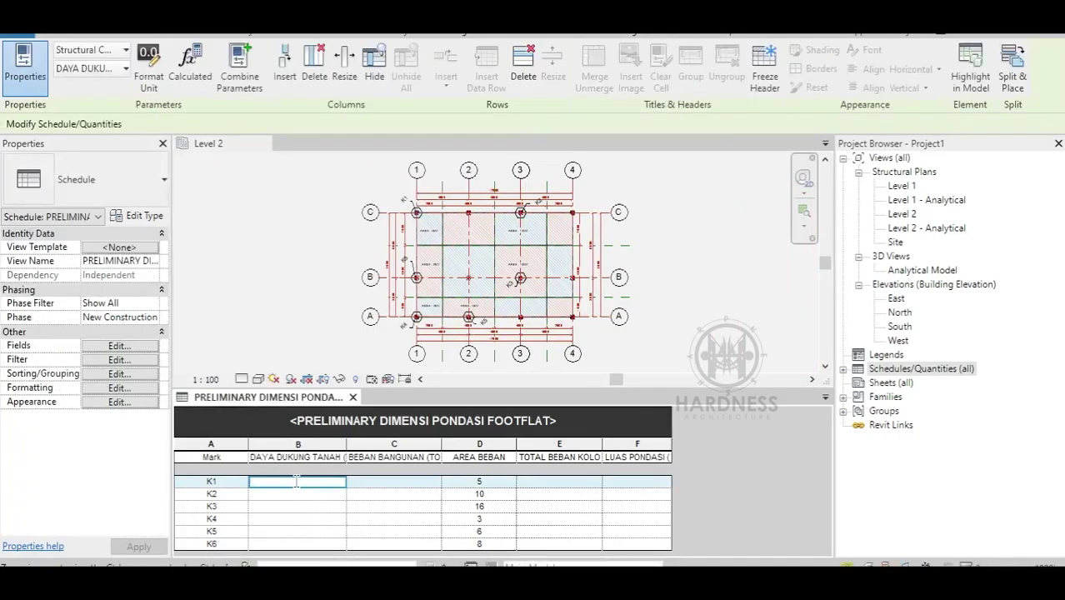
type("3")
left_click(369, 484)
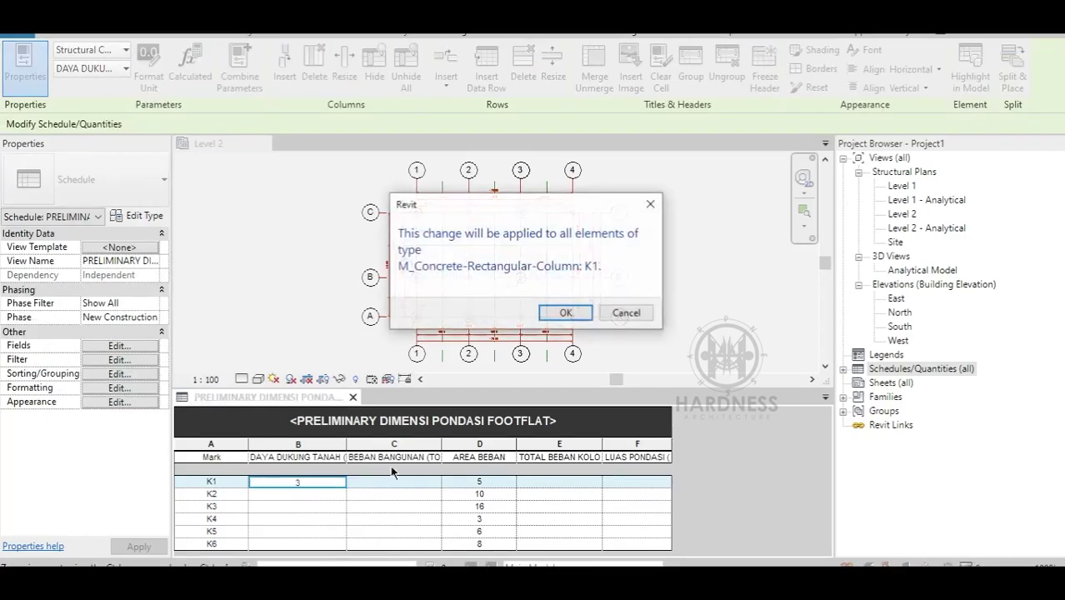
left_click(627, 311)
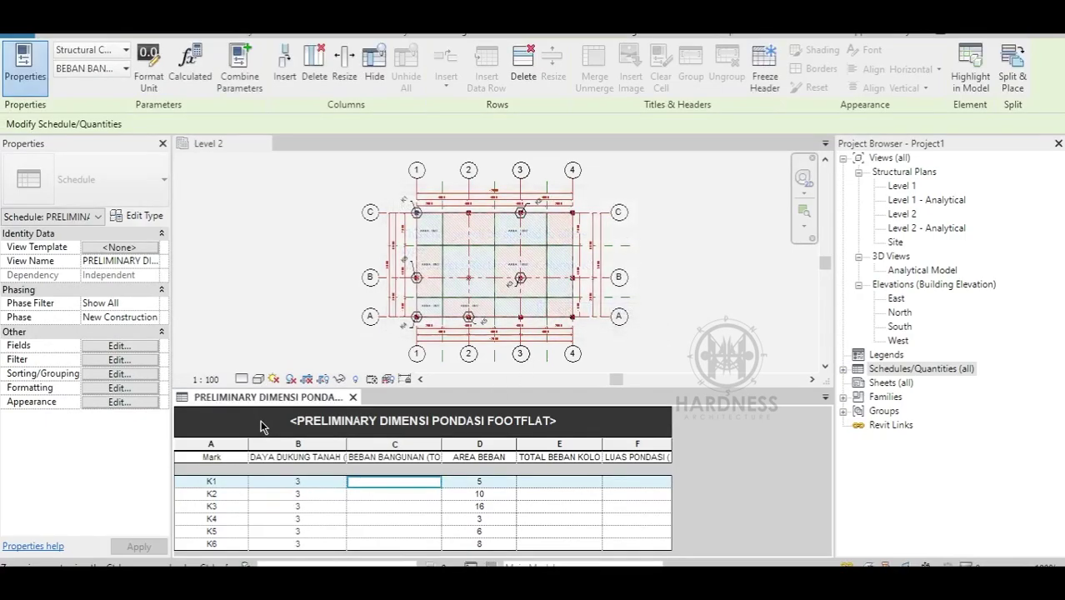
left_click(389, 480)
type("2")
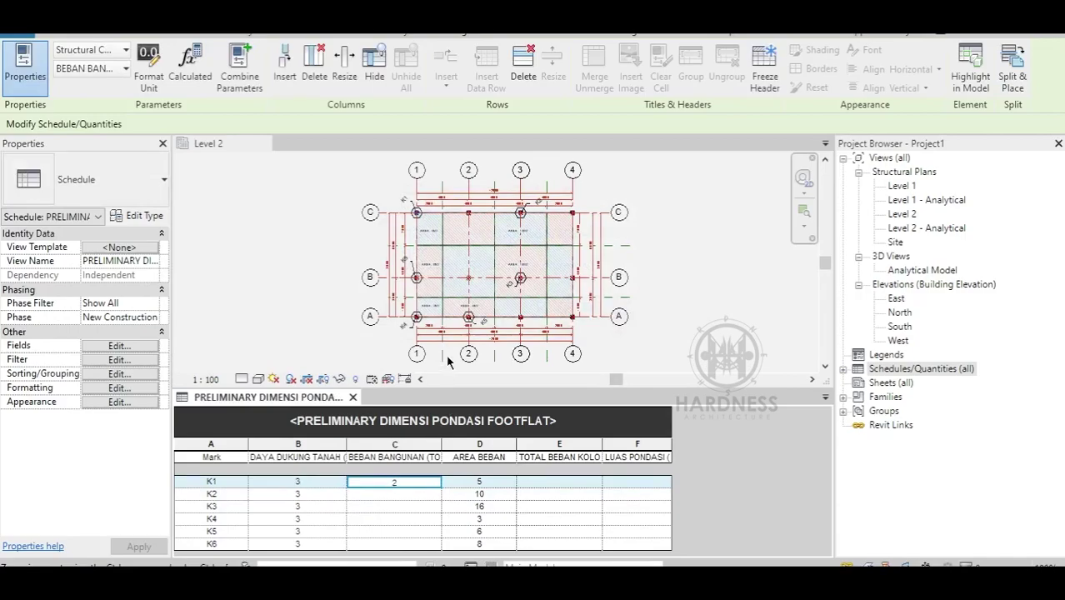
key("Return")
left_click(617, 311)
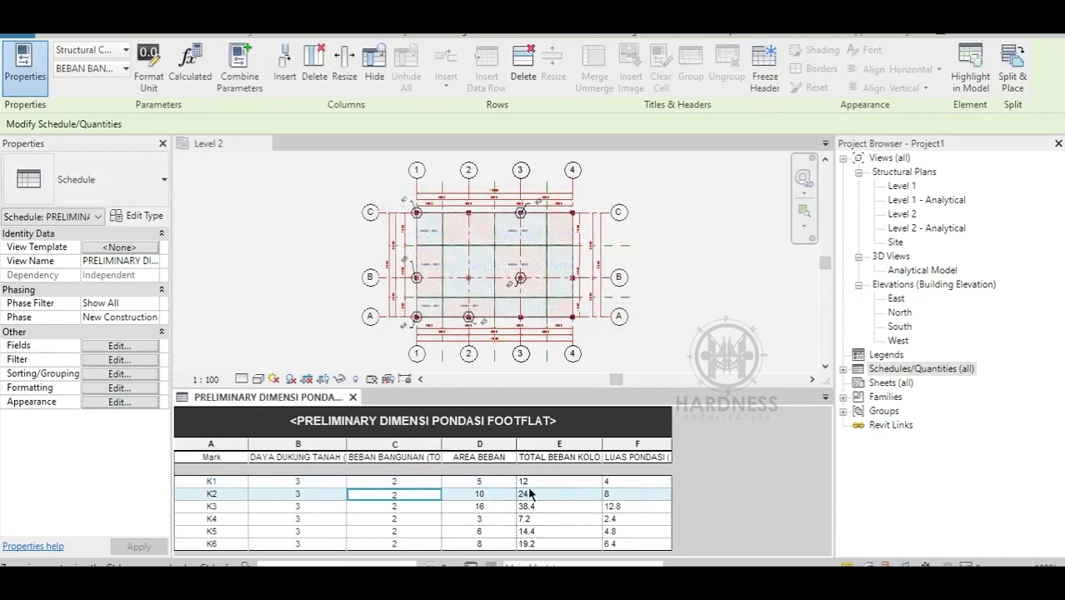
Step: Centre the values in the total load and foundation area columns E–F
left_click_drag(560, 444, 637, 444)
left_click(898, 69)
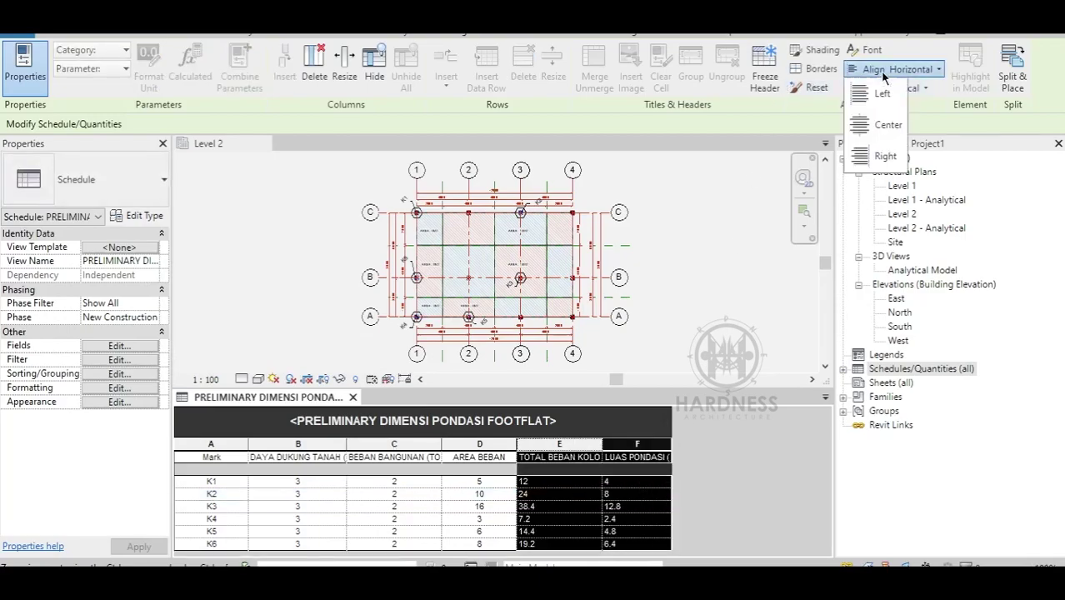
left_click(883, 122)
left_click(898, 87)
left_click(879, 144)
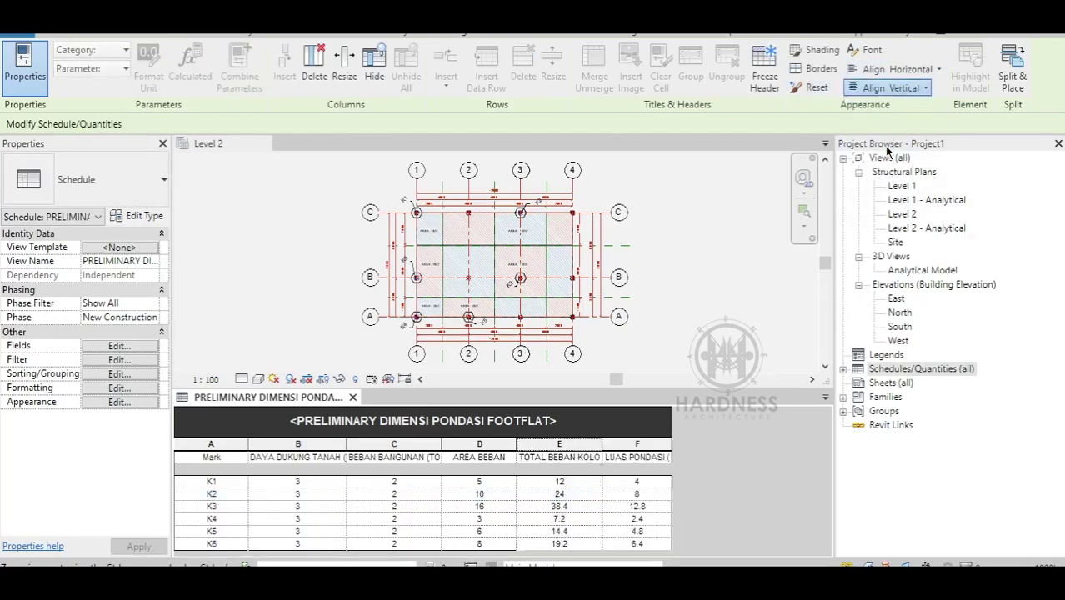
Step: Widen the LUAS PONDASI (M2) column F and reopen the schedule's field list
left_click(635, 450)
left_click_drag(668, 443, 700, 443)
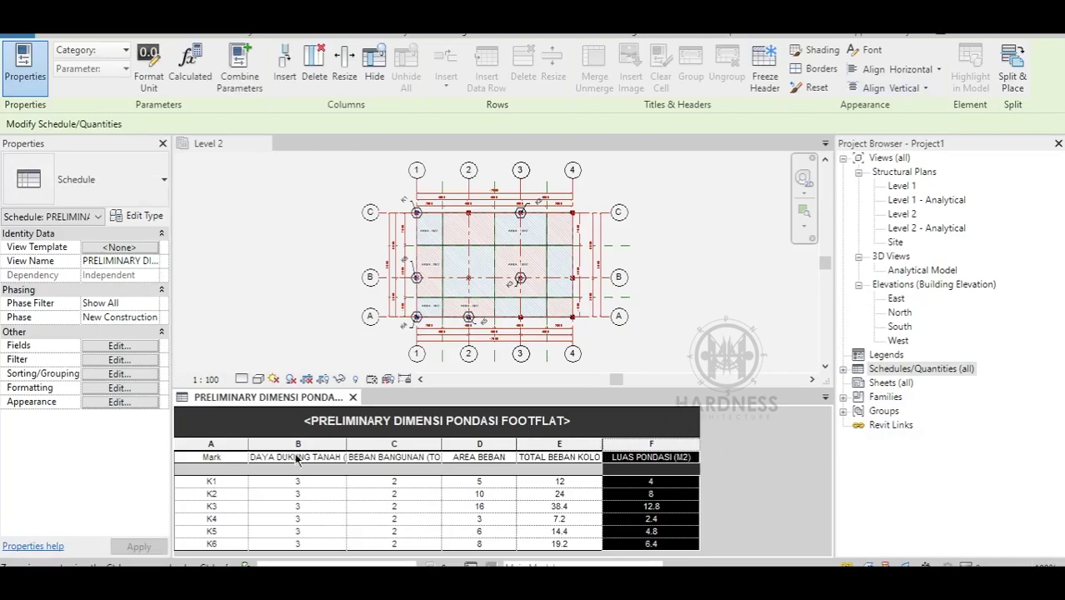
left_click(117, 347)
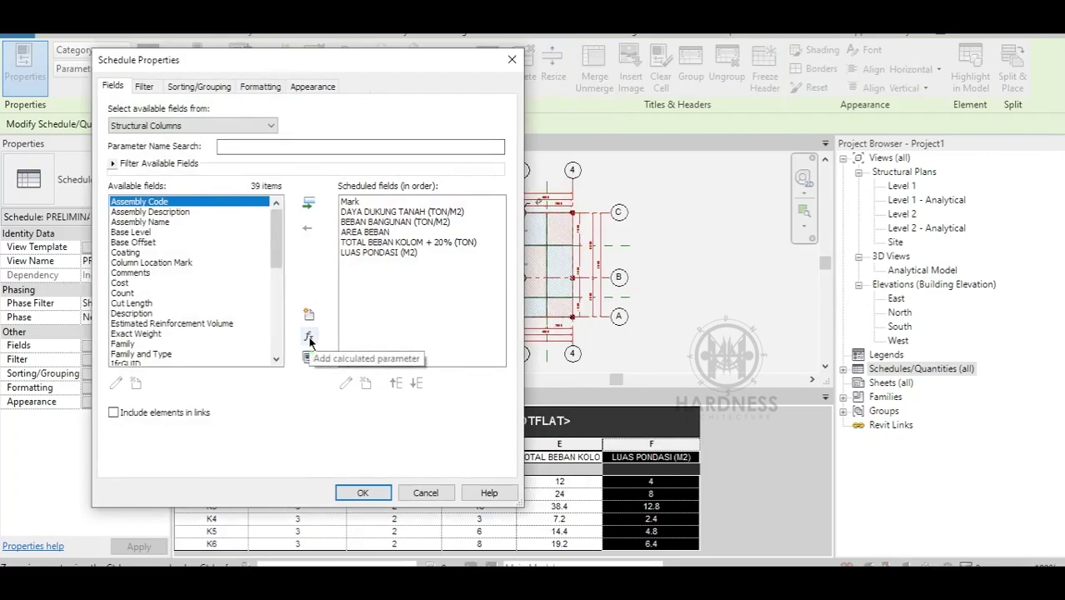
Step: Rename the LUAS PONDASI (M2) field to KEB.LUAS PONDASI (M2)
left_click(375, 252)
left_click(346, 382)
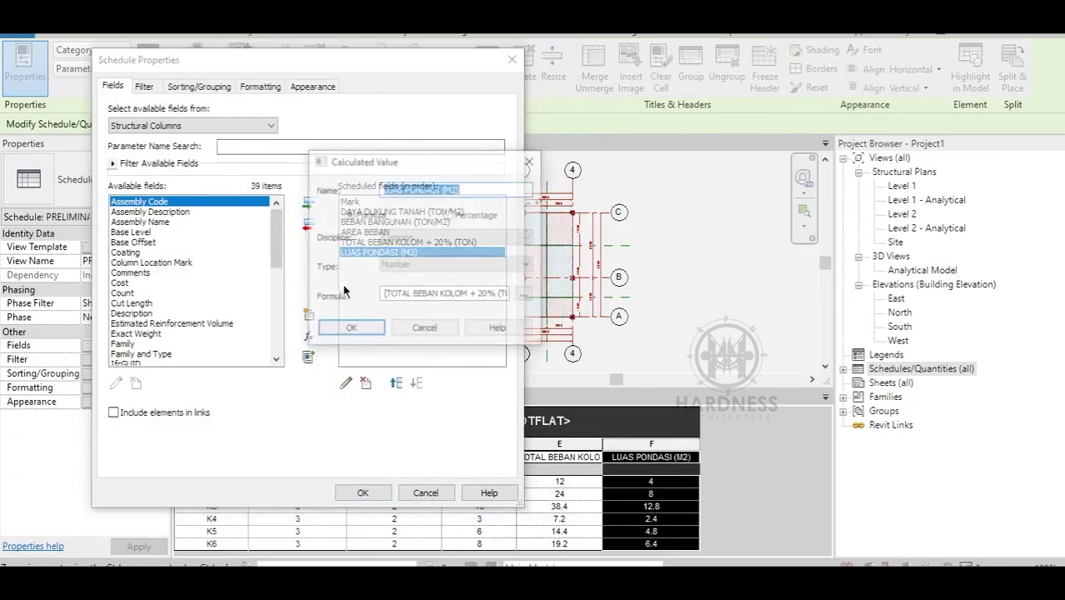
left_click(381, 189)
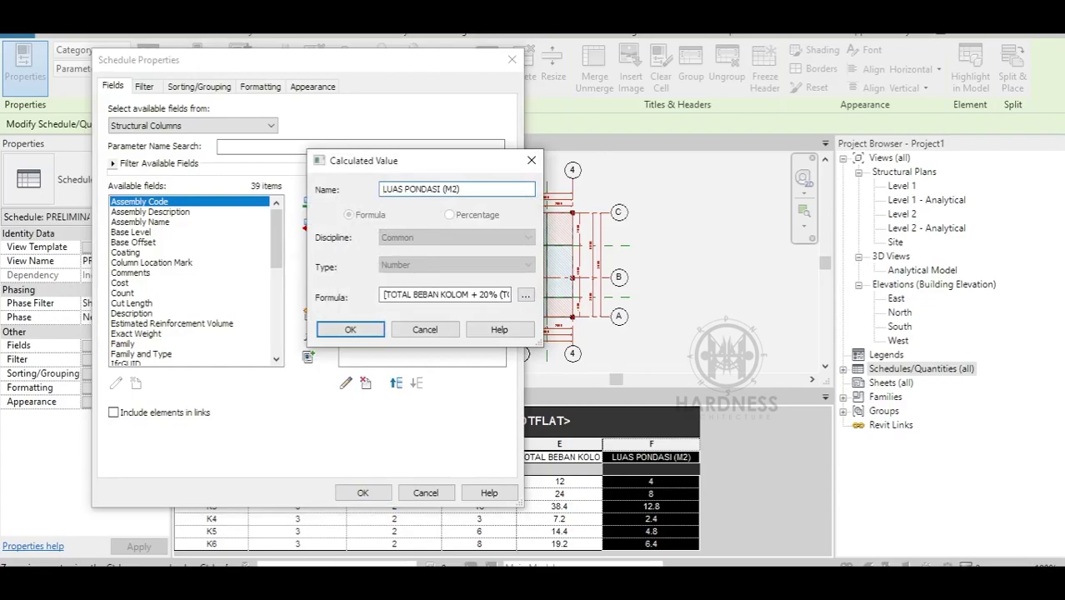
type("KEB.")
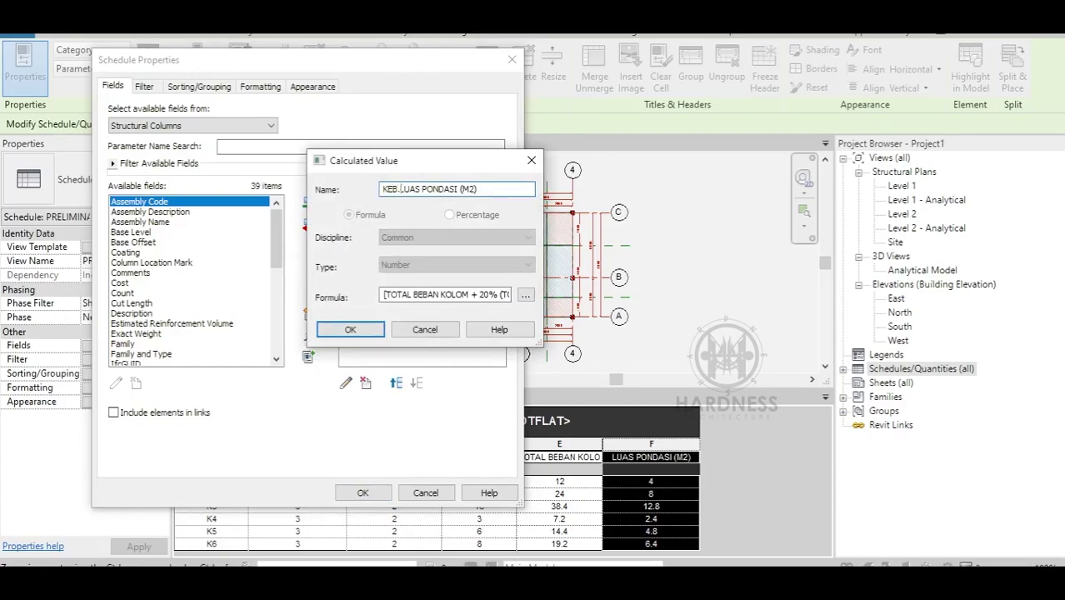
left_click(350, 329)
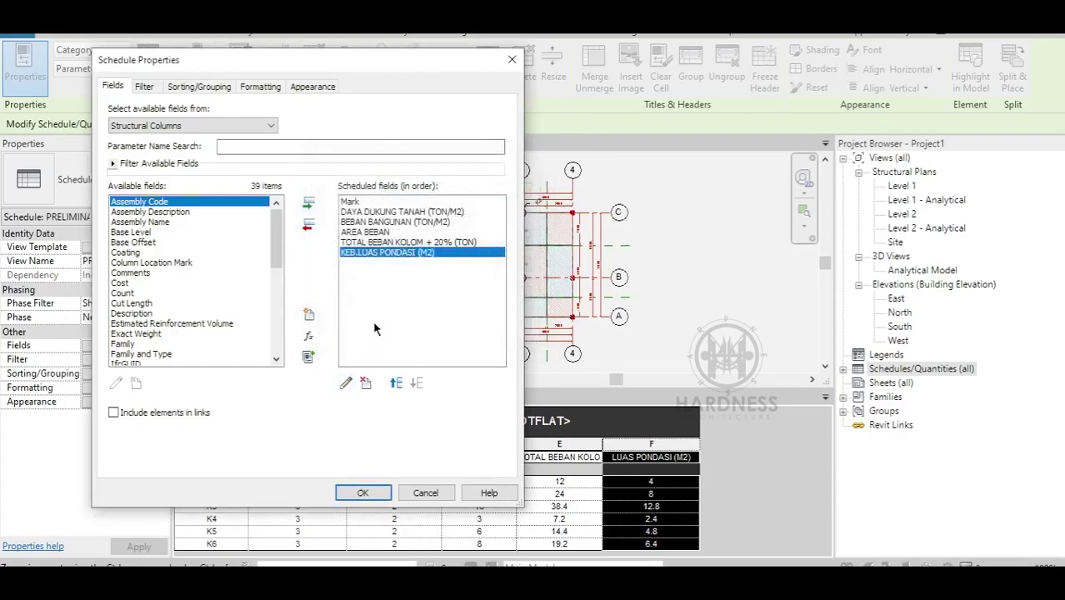
Step: Add a calculated field BRARTI MIN with formula SQRT([KEB.LUAS PONDASI (M2)])
left_click(310, 338)
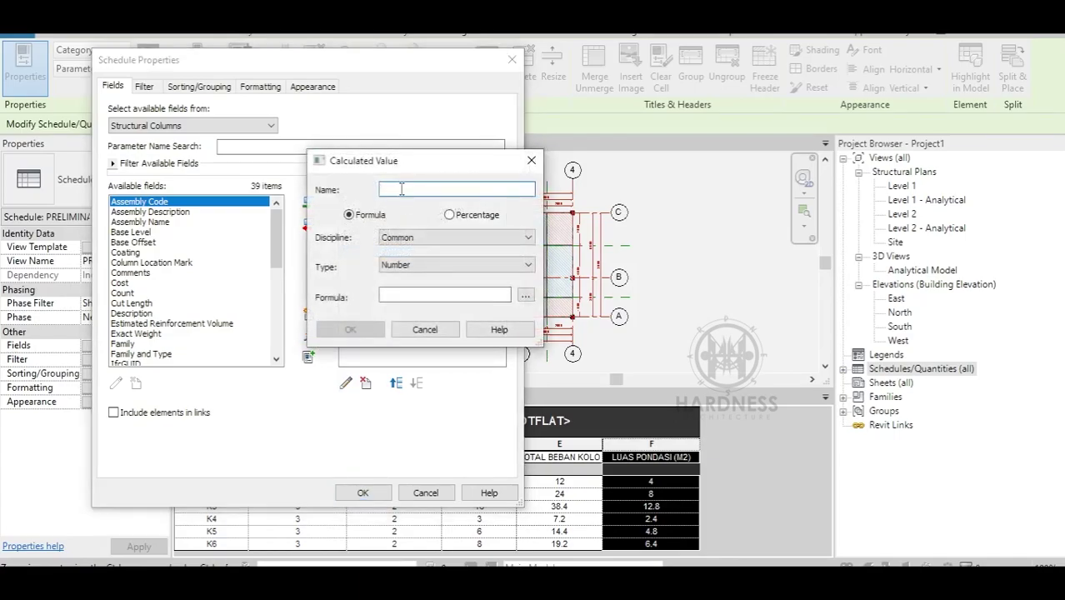
type("BRARTI MIN")
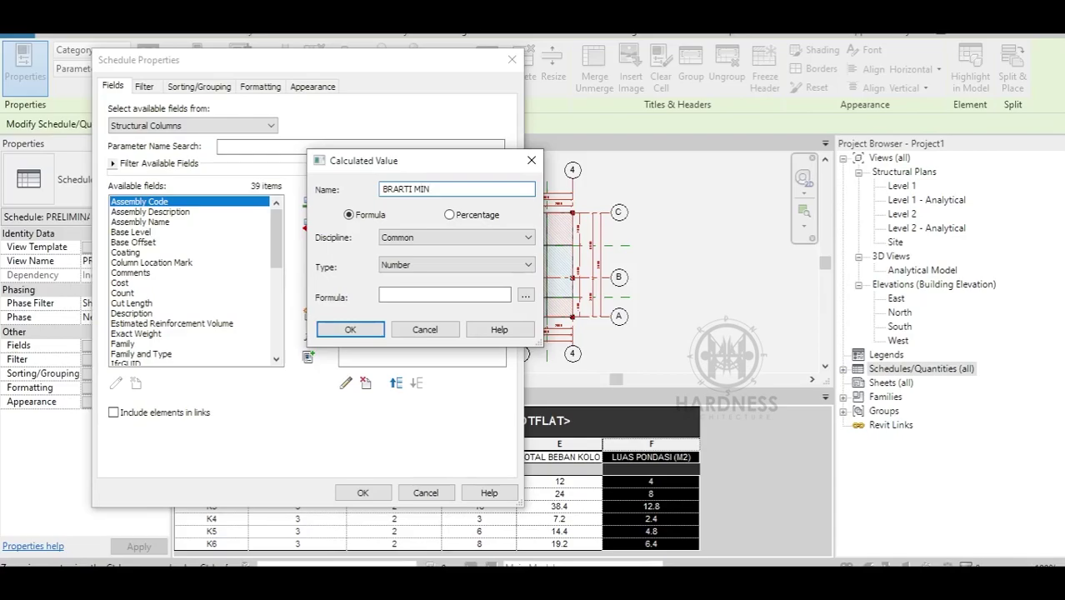
left_click_drag(421, 163, 393, 154)
left_click(417, 284)
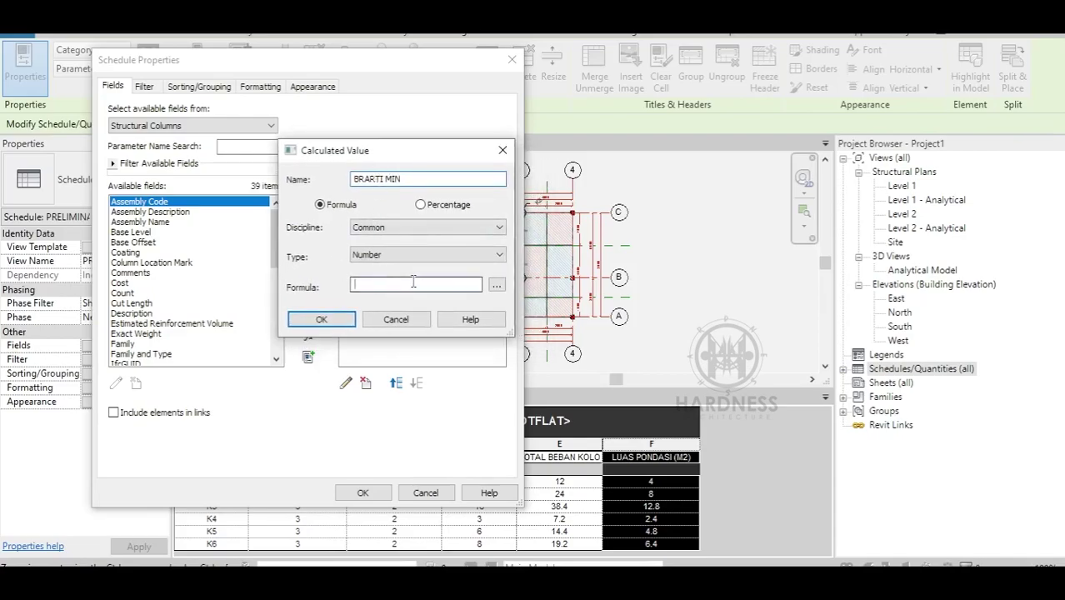
left_click(496, 286)
left_click(394, 247)
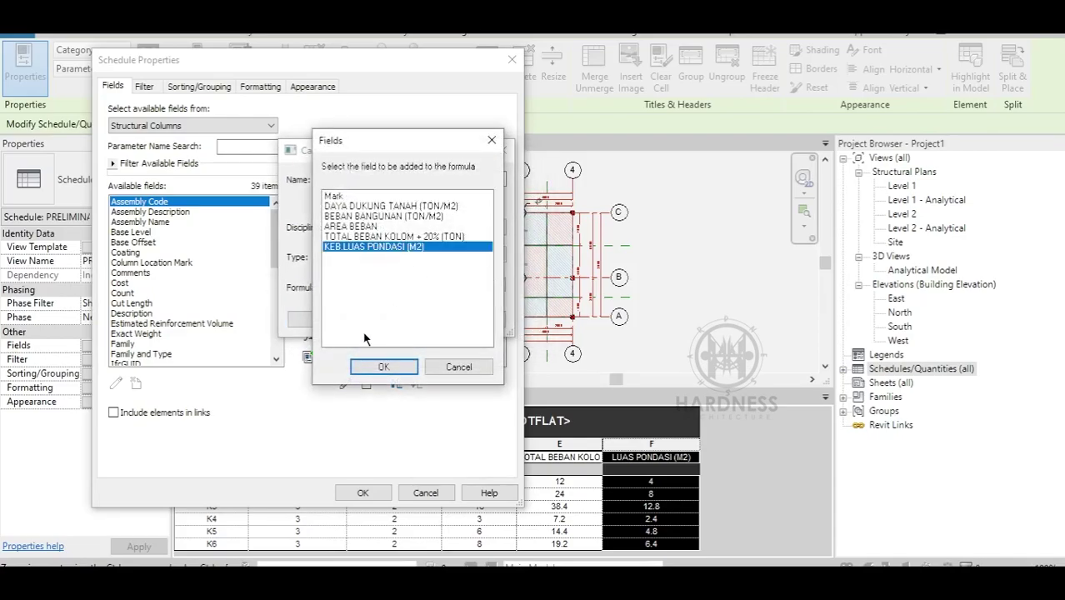
left_click(383, 366)
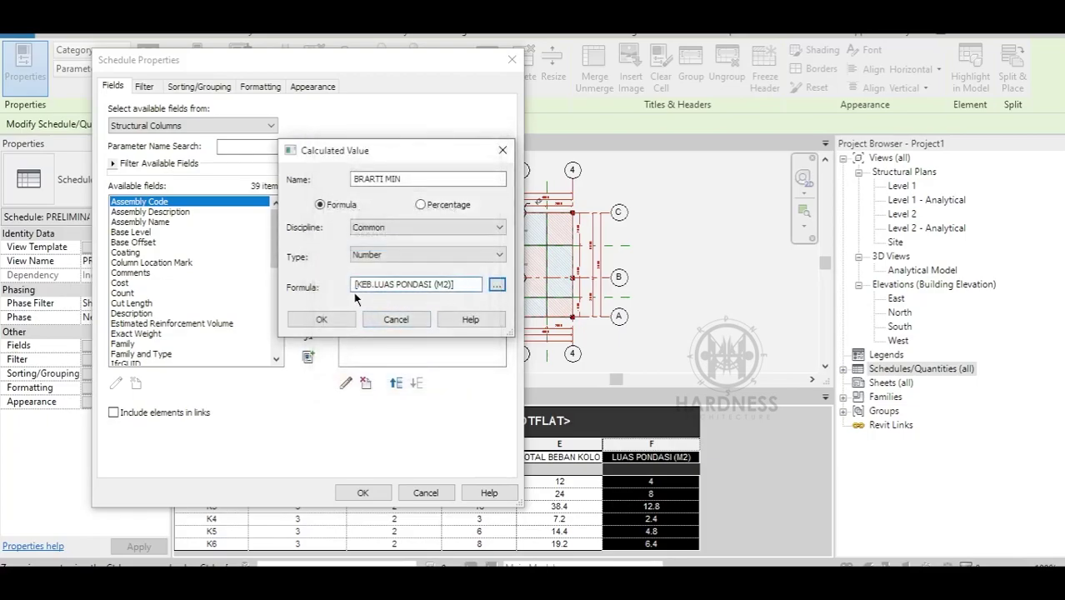
type("(")
type("SQRT")
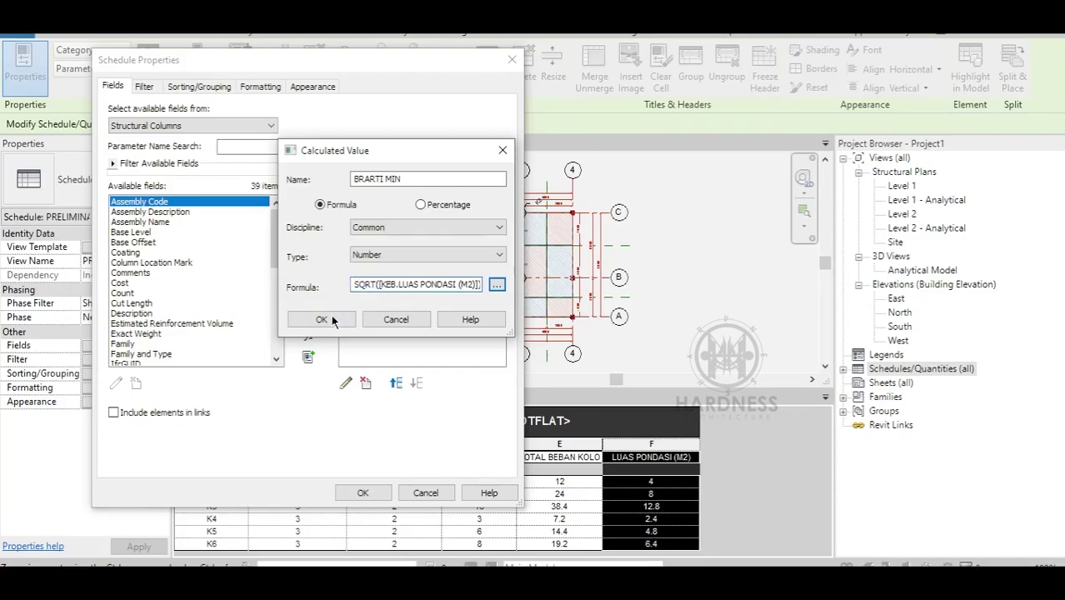
left_click(322, 319)
Step: Add BRARTI MIN to the schedule and centre the values in column G
left_click(360, 492)
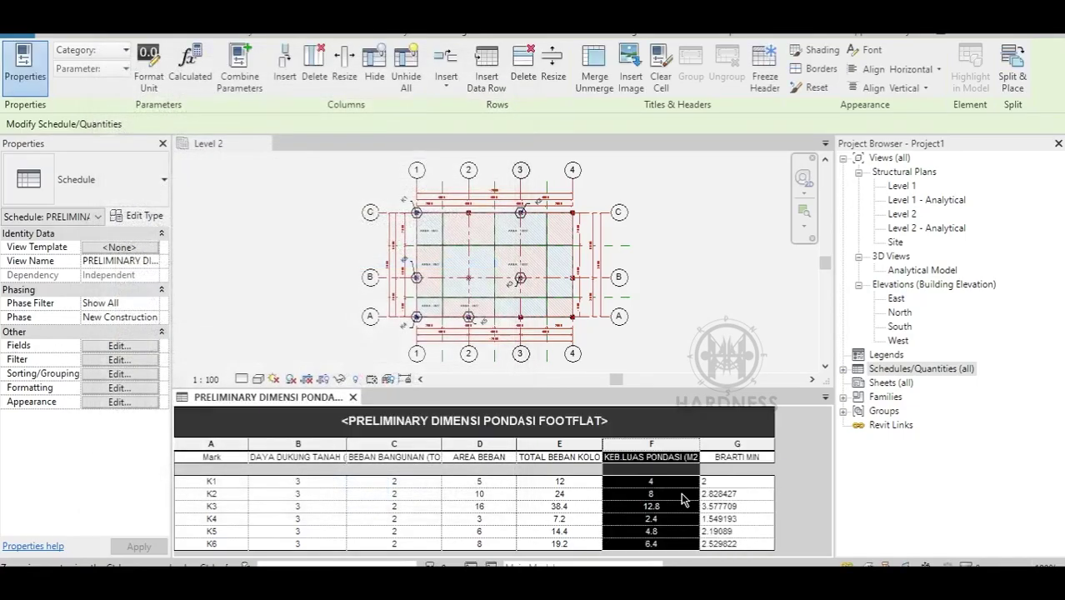
left_click(883, 83)
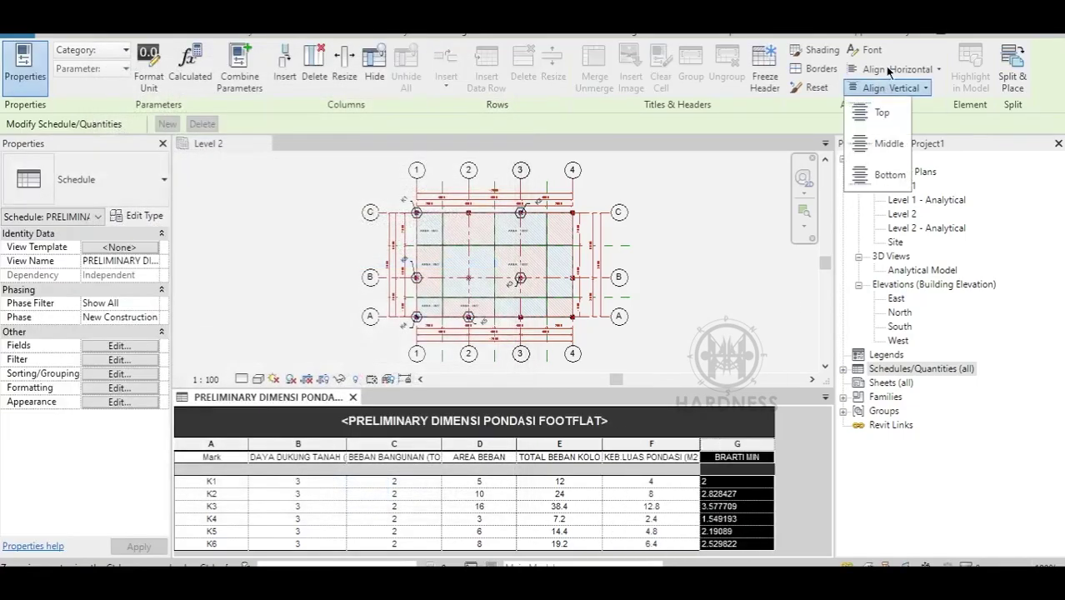
left_click(883, 69)
left_click(874, 118)
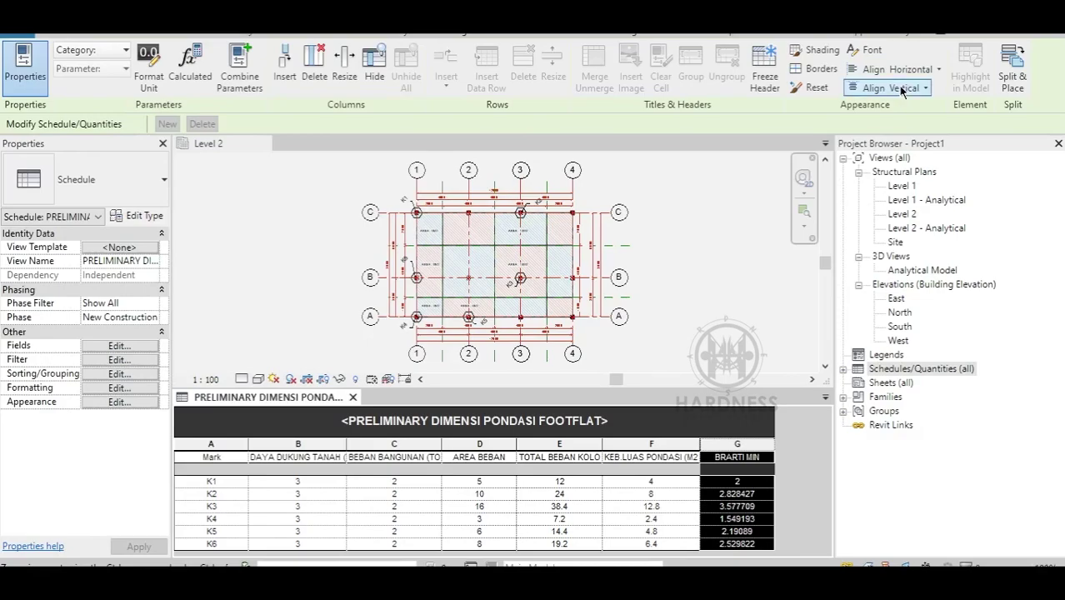
Step: Centre the column headers and make headers A through G bold
left_click_drag(254, 457, 737, 457)
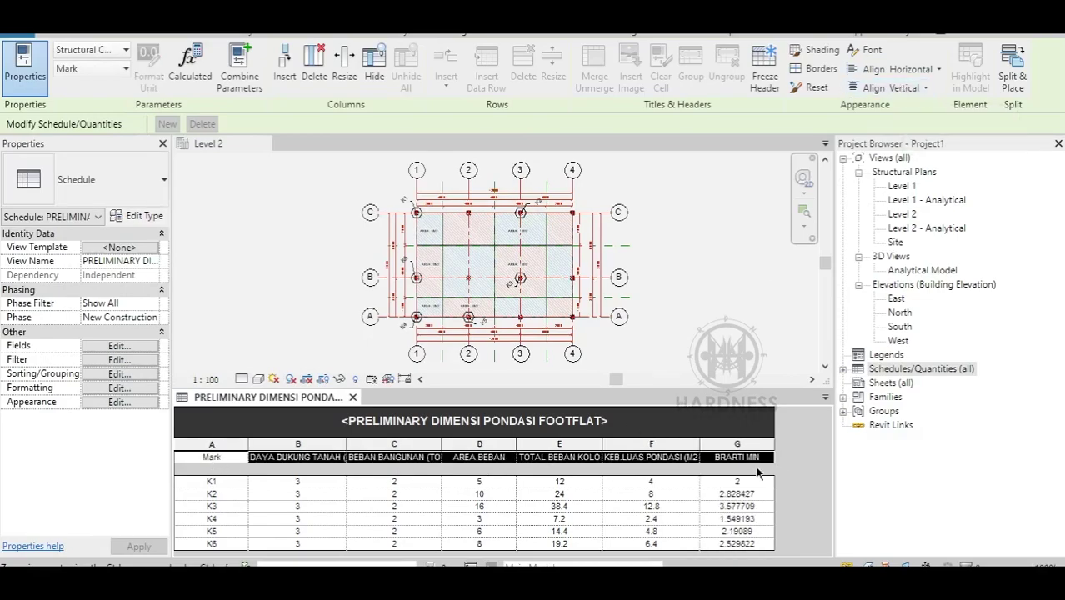
left_click(891, 69)
left_click(879, 124)
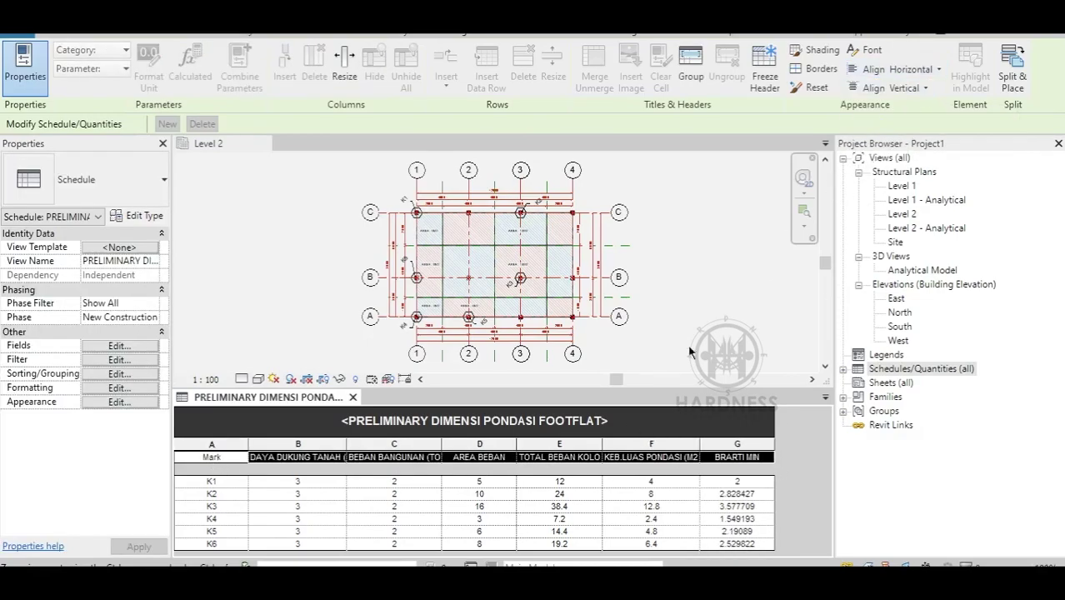
left_click(612, 422)
double_click(206, 456)
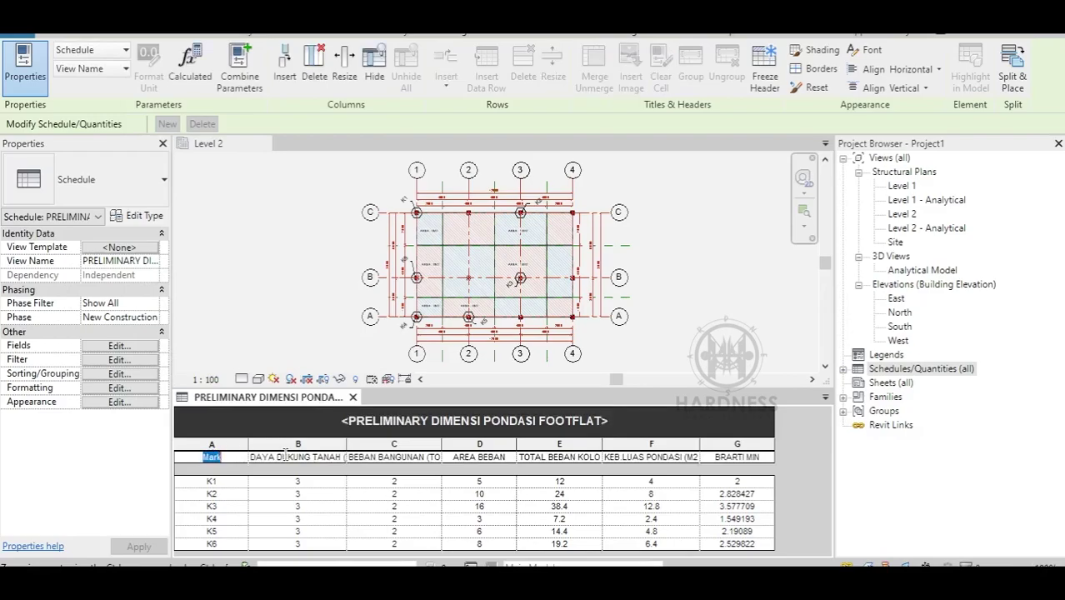
left_click_drag(737, 456, 208, 457)
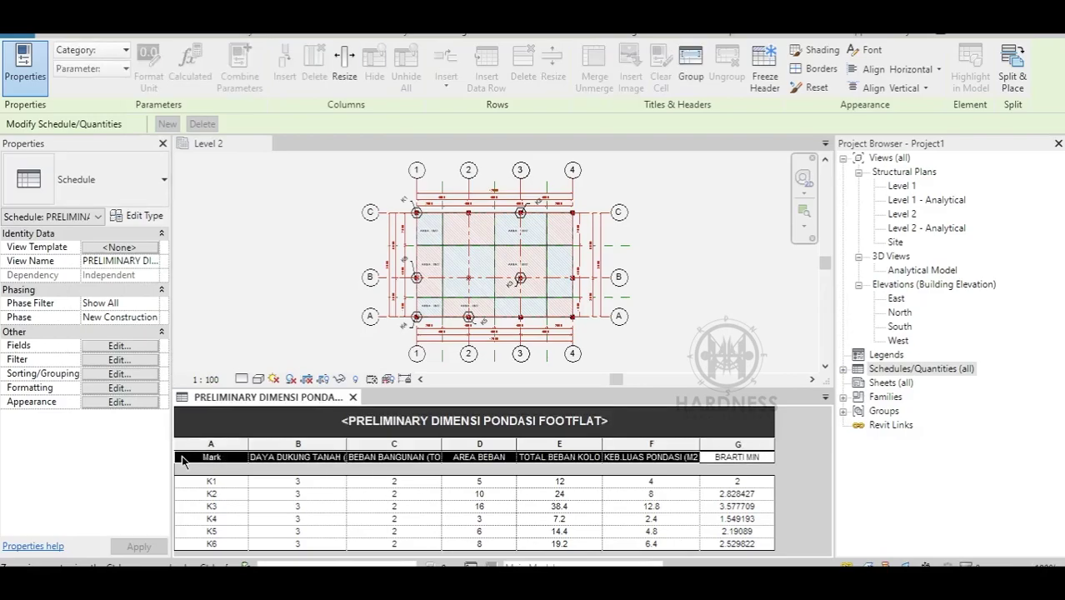
left_click(865, 52)
left_click(475, 298)
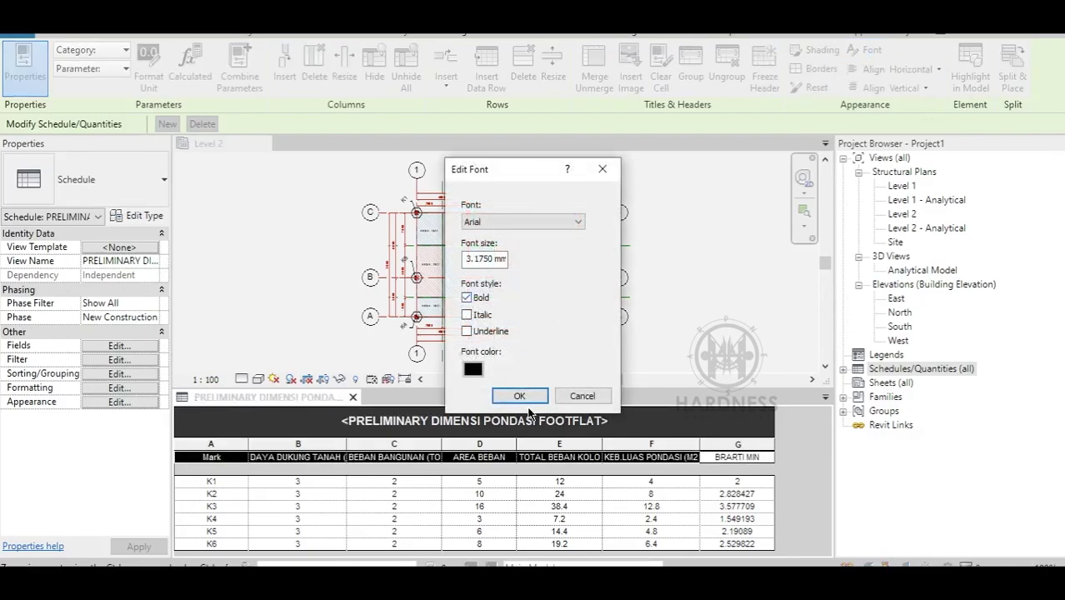
left_click(521, 396)
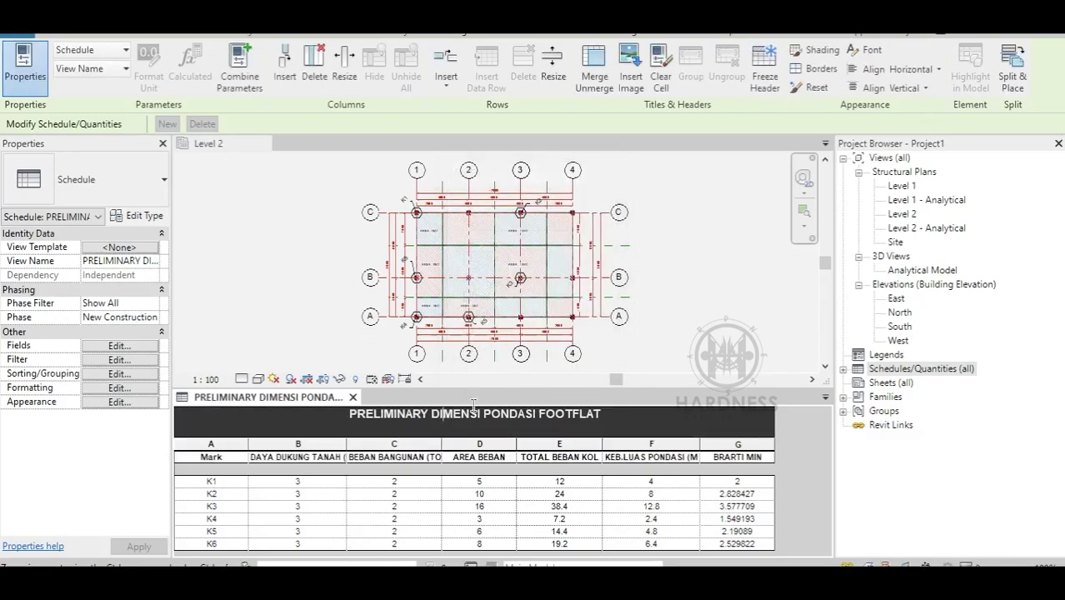
left_click(656, 281)
Step: Change K1's DAYA DUKUNG TANAH to 7 for the whole type, then widen column G
scroll(467, 320, "up", 5)
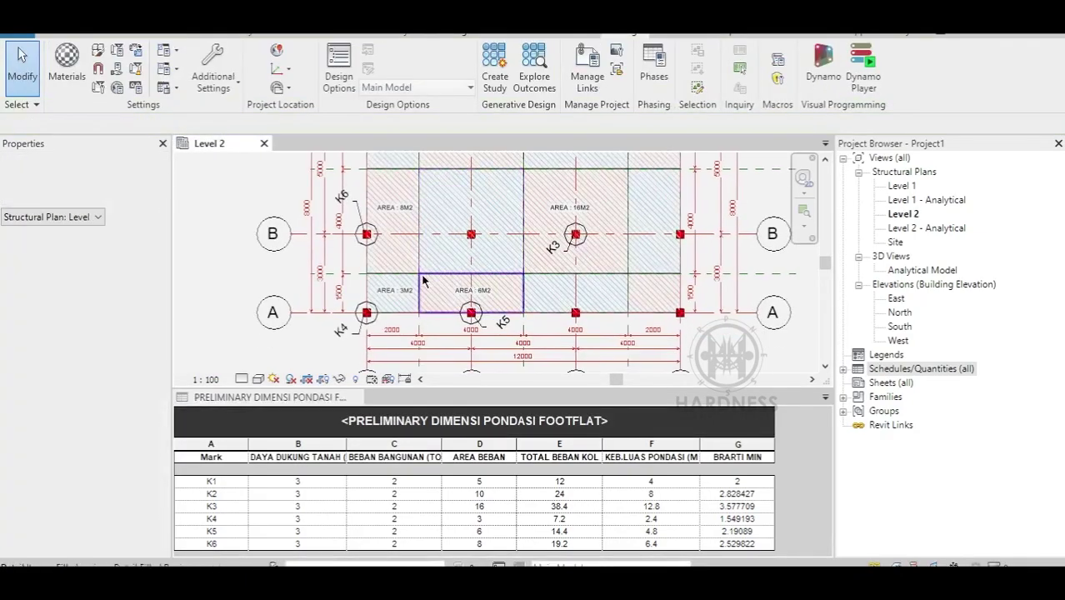
scroll(398, 286, "up", 2)
scroll(395, 248, "down", 2)
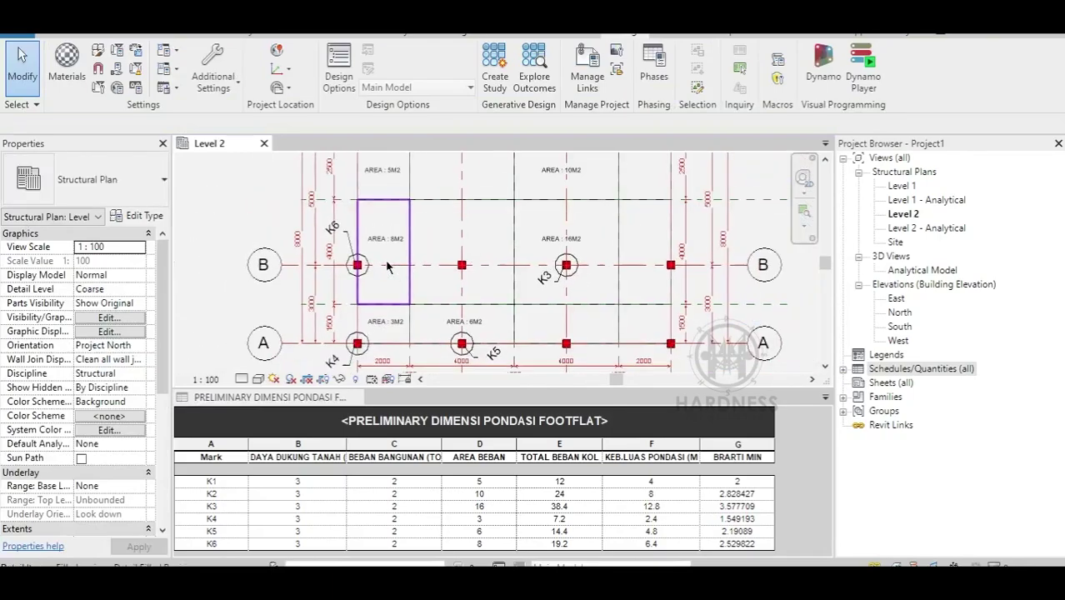
scroll(391, 250, "up", 3)
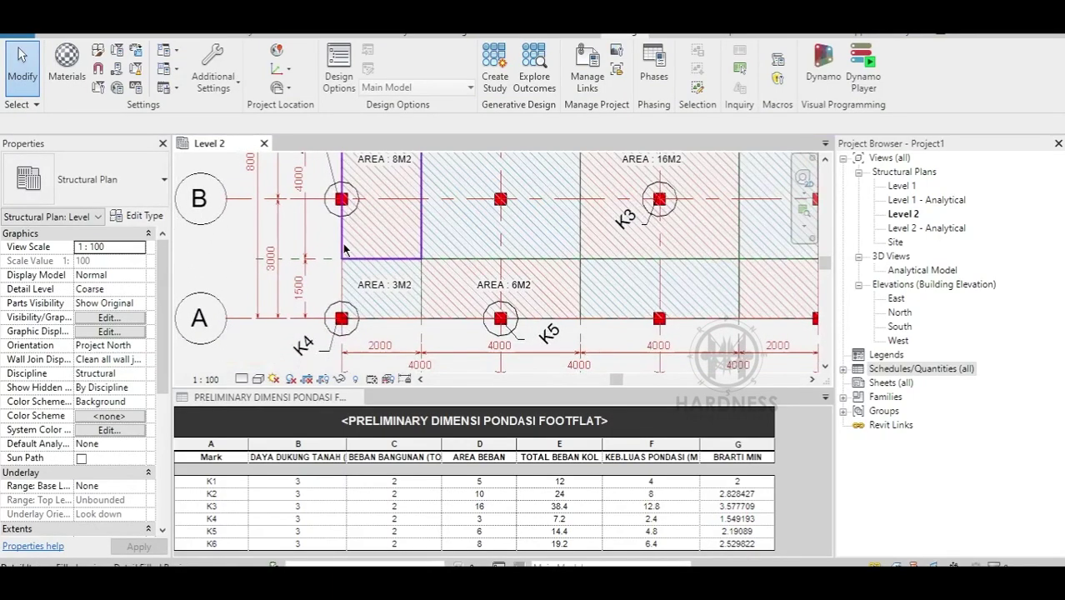
left_click(318, 483)
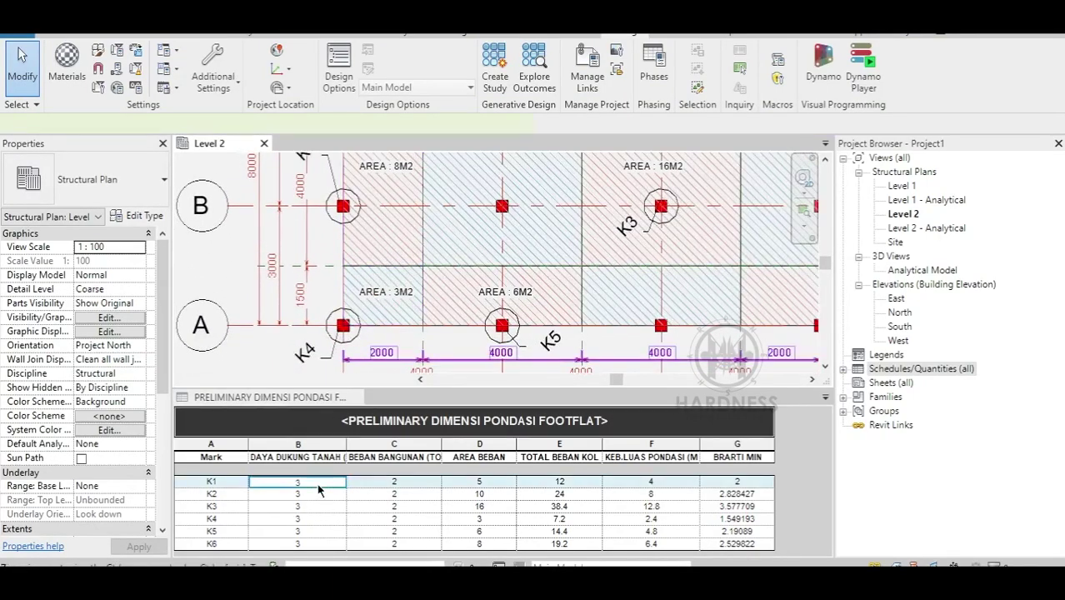
type("7")
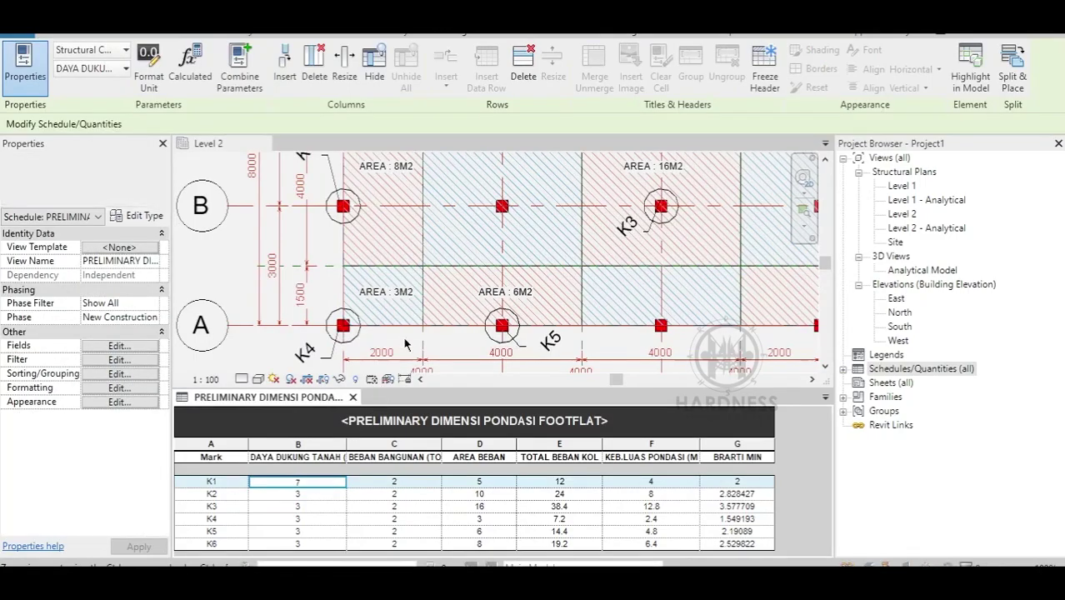
left_click(406, 344)
left_click(570, 309)
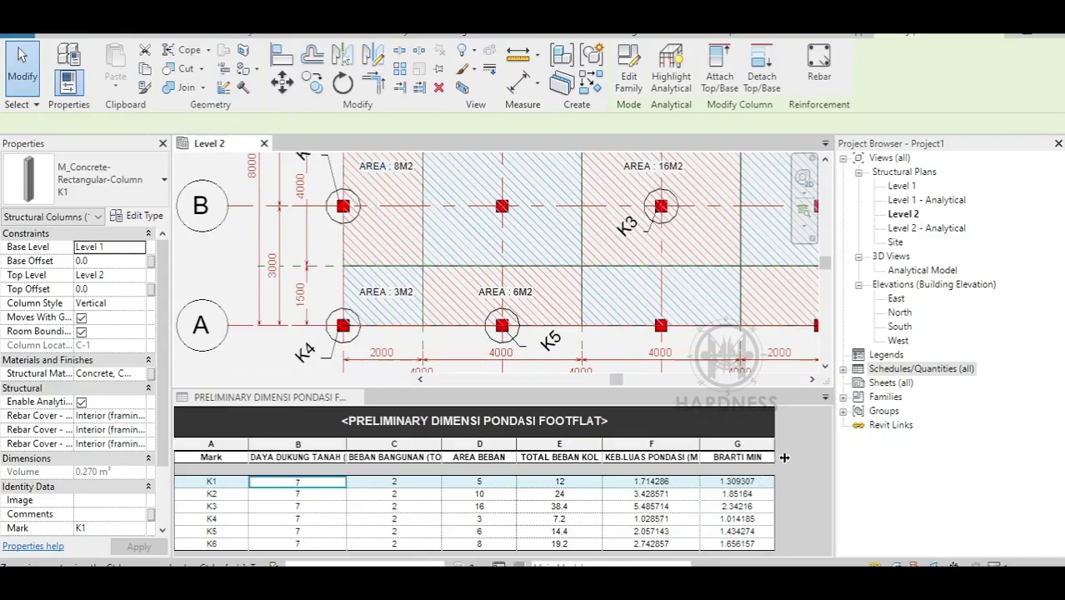
left_click_drag(763, 456, 779, 457)
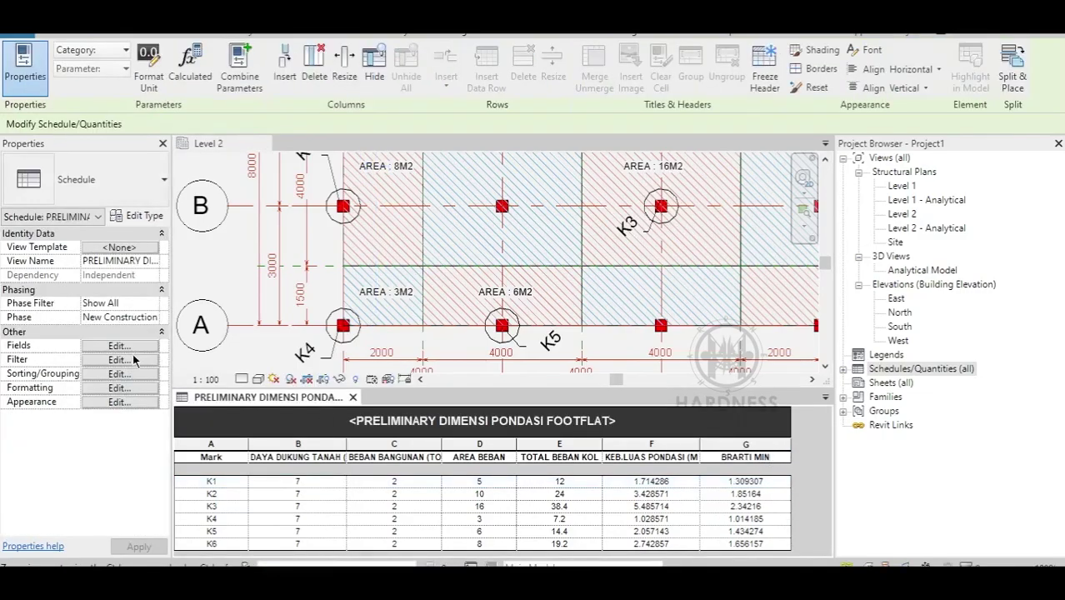
Step: Rename the BRARTI MIN calculated field to BRARTI MIN DIMENSI
left_click(132, 346)
left_click(369, 264)
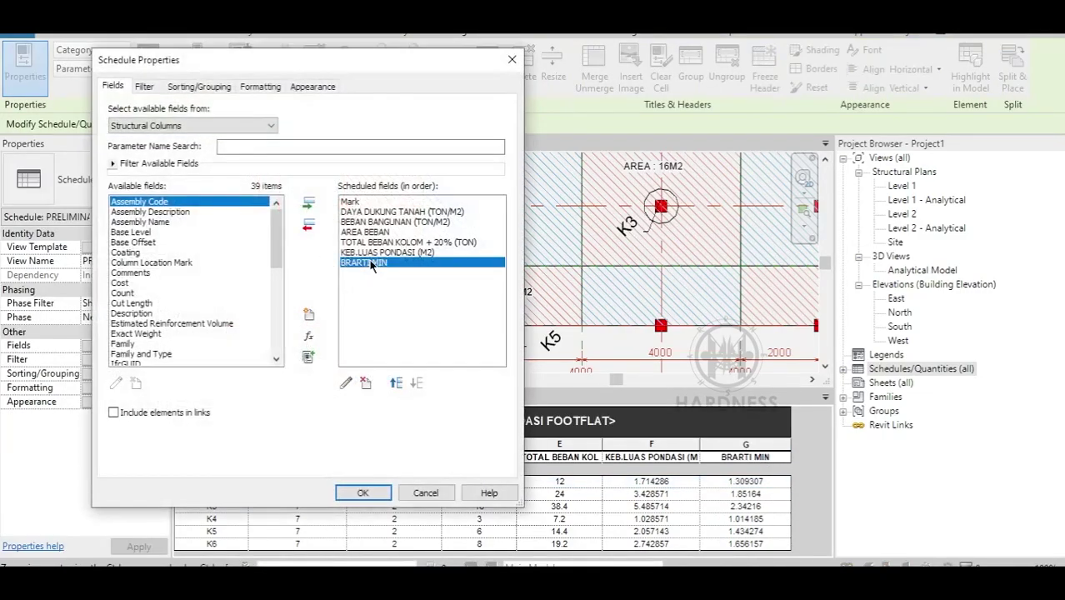
left_click(346, 383)
left_click(408, 179)
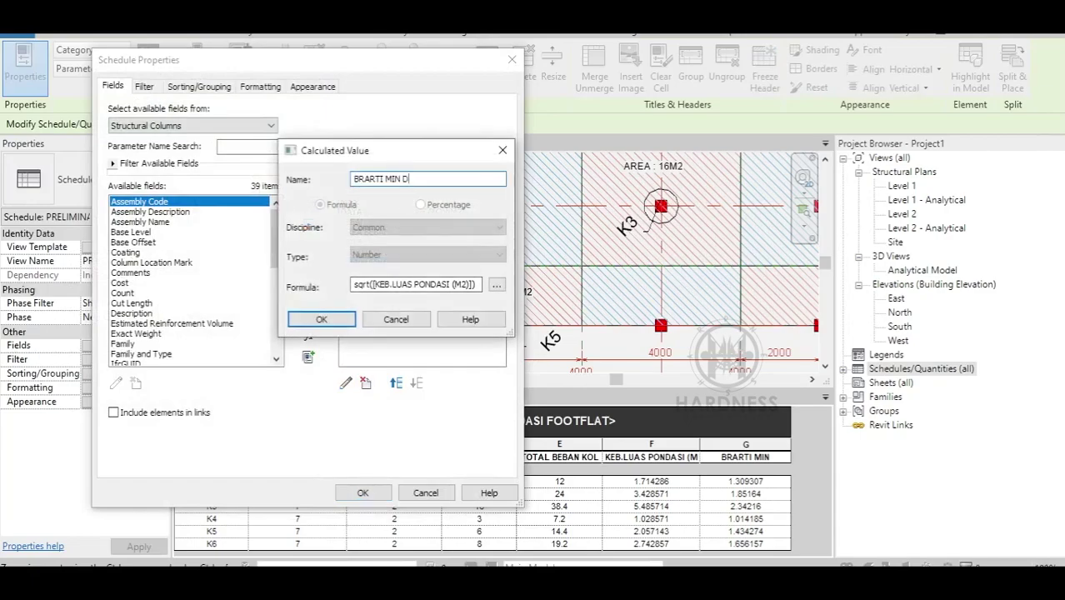
left_click(321, 319)
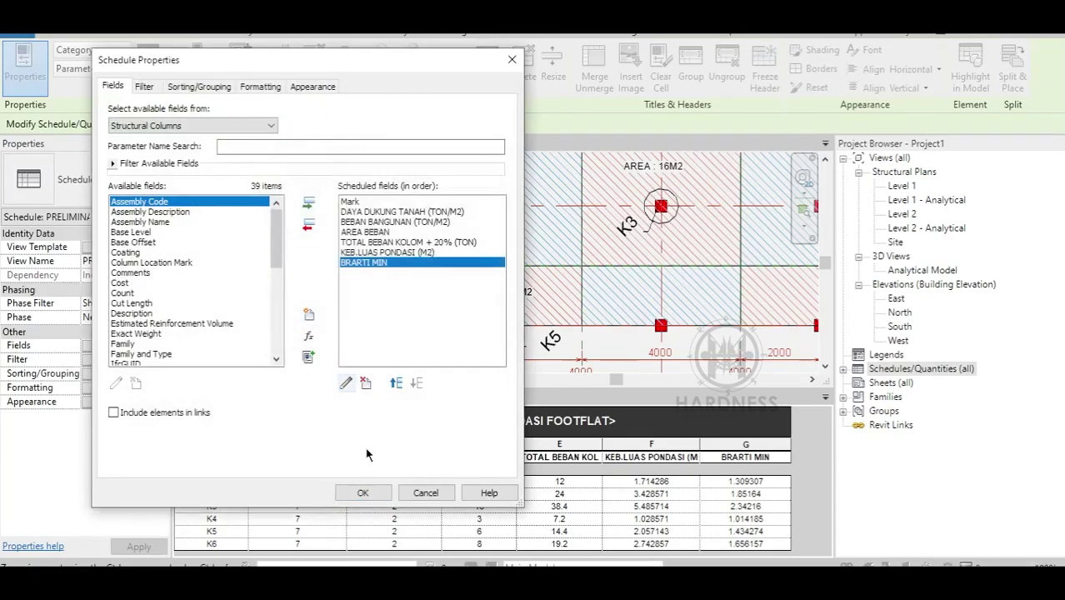
left_click(362, 492)
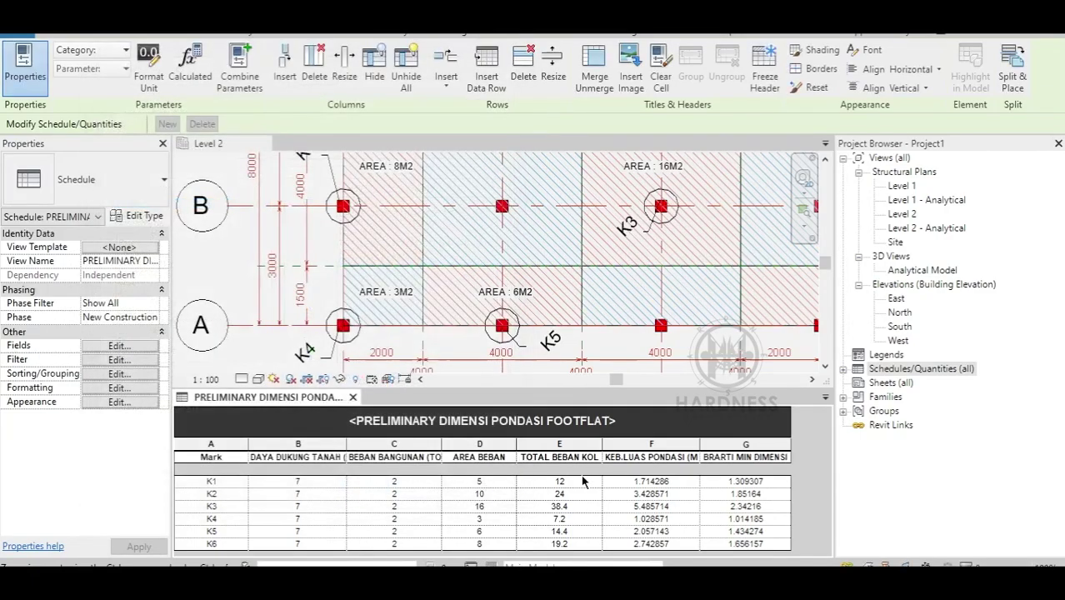
Step: Set K1's soil capacity to 1.6 and building load to 3.5, applying both to all columns
left_click(320, 481)
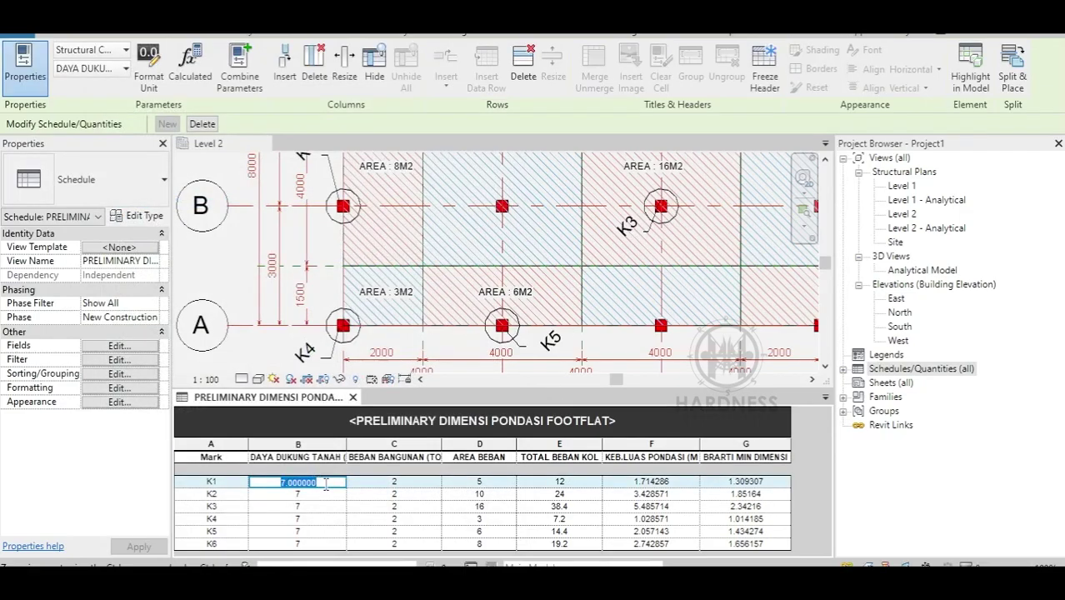
type("1.6")
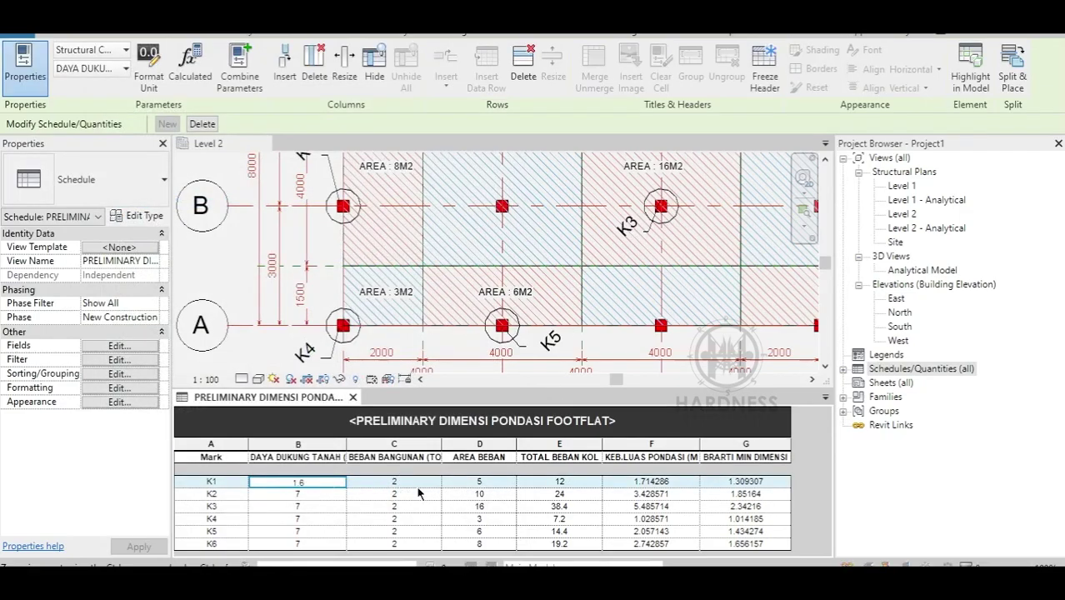
key("Tab")
left_click(571, 314)
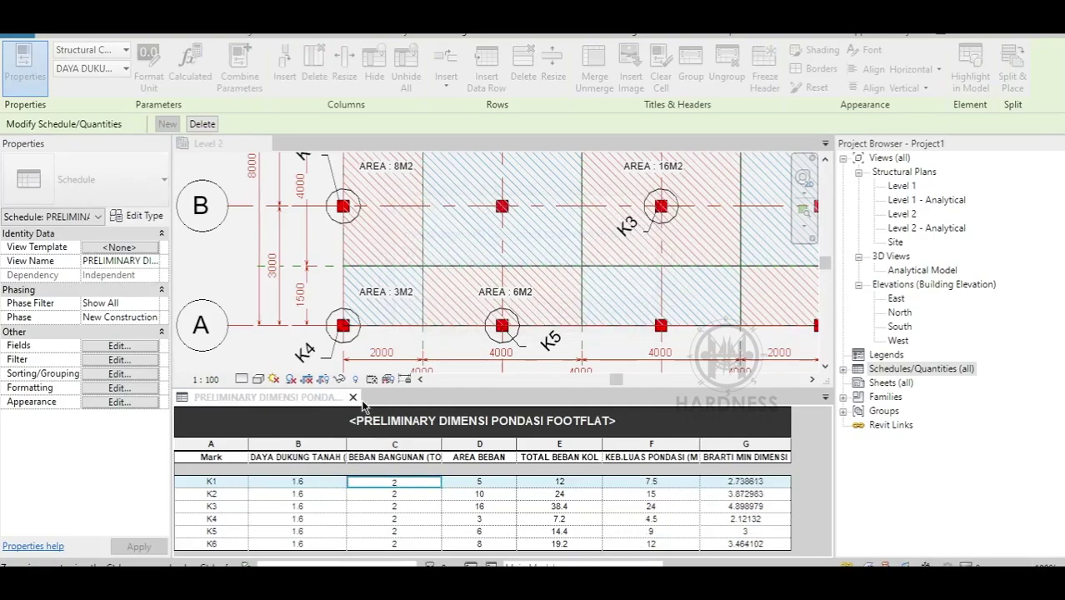
left_click(412, 483)
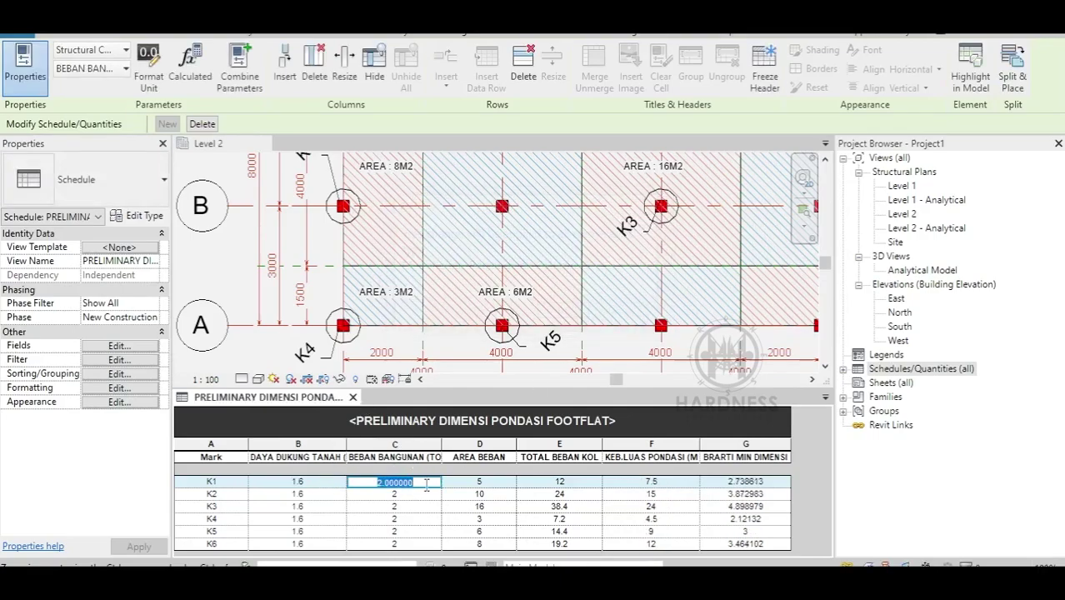
type("3.5")
key("Return")
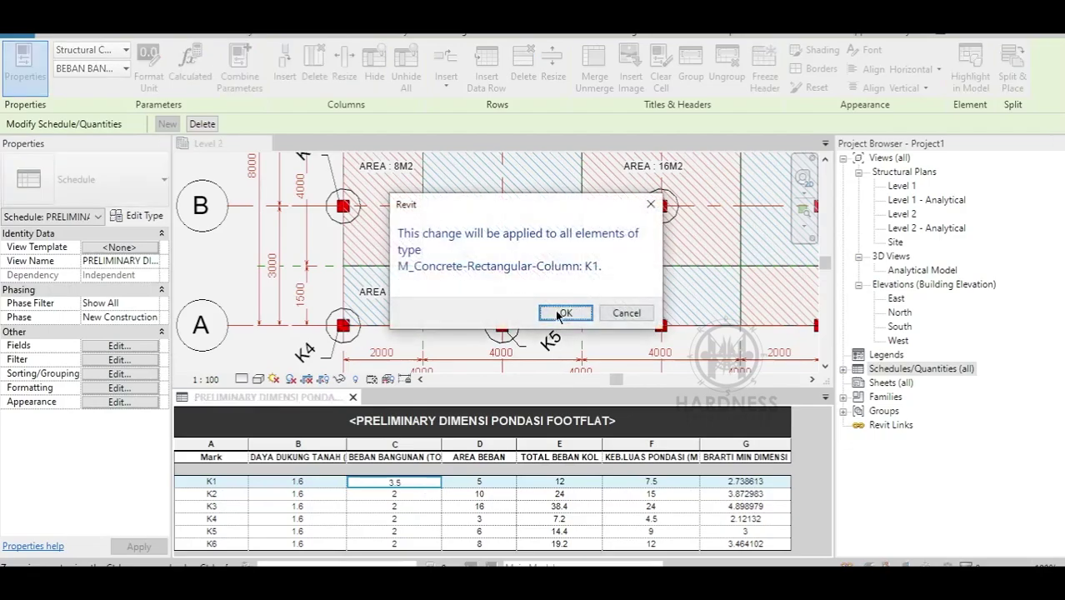
left_click(560, 314)
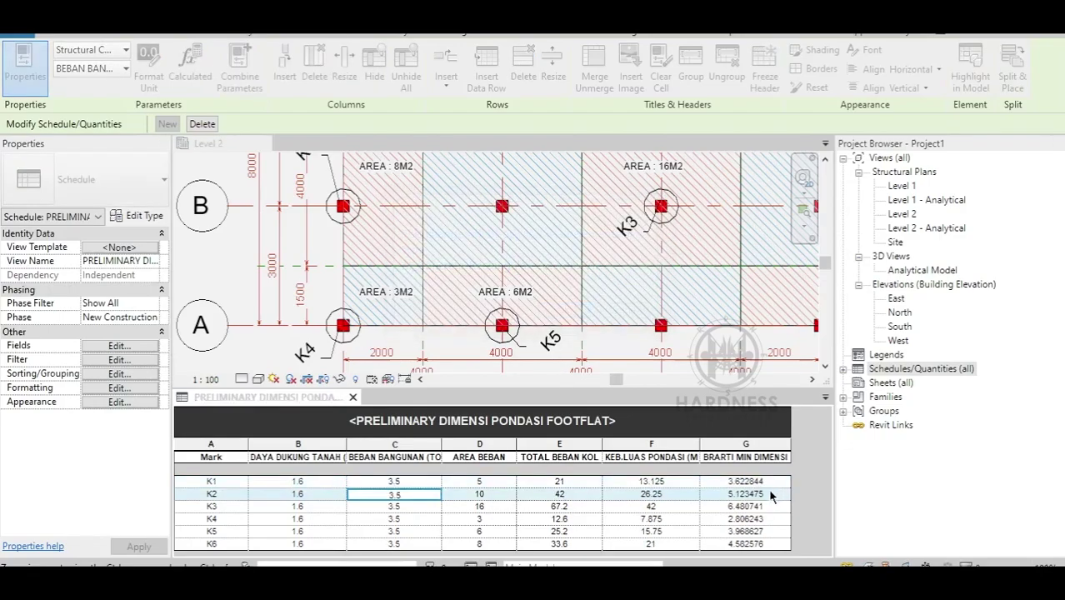
Step: Switch to the Level 2 plan view to review the recalculated footings
left_click(557, 280)
scroll(533, 227, "down", 2)
scroll(444, 290, "down", 2)
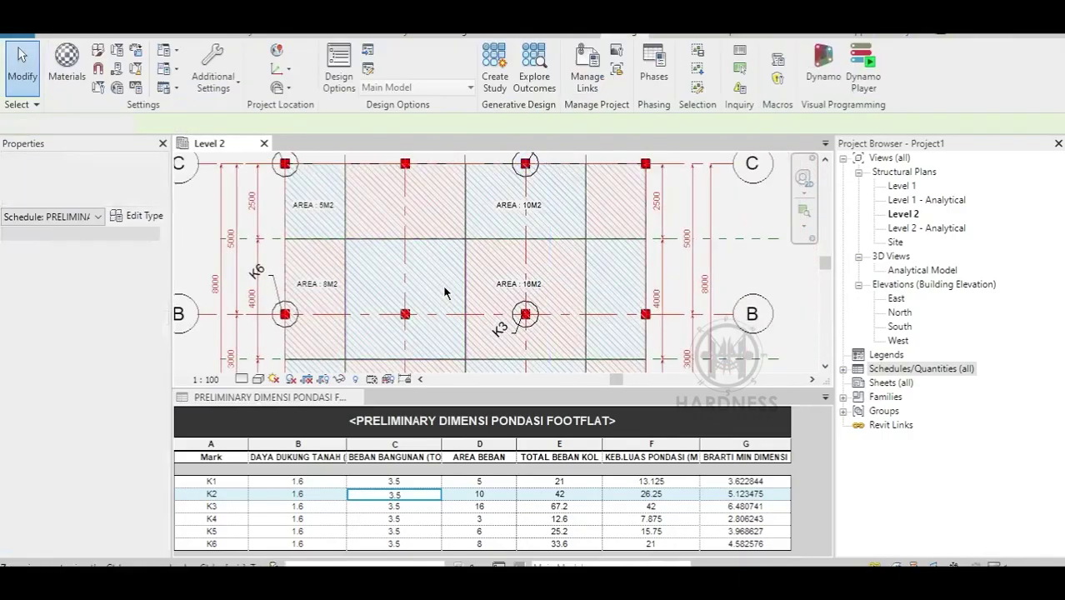